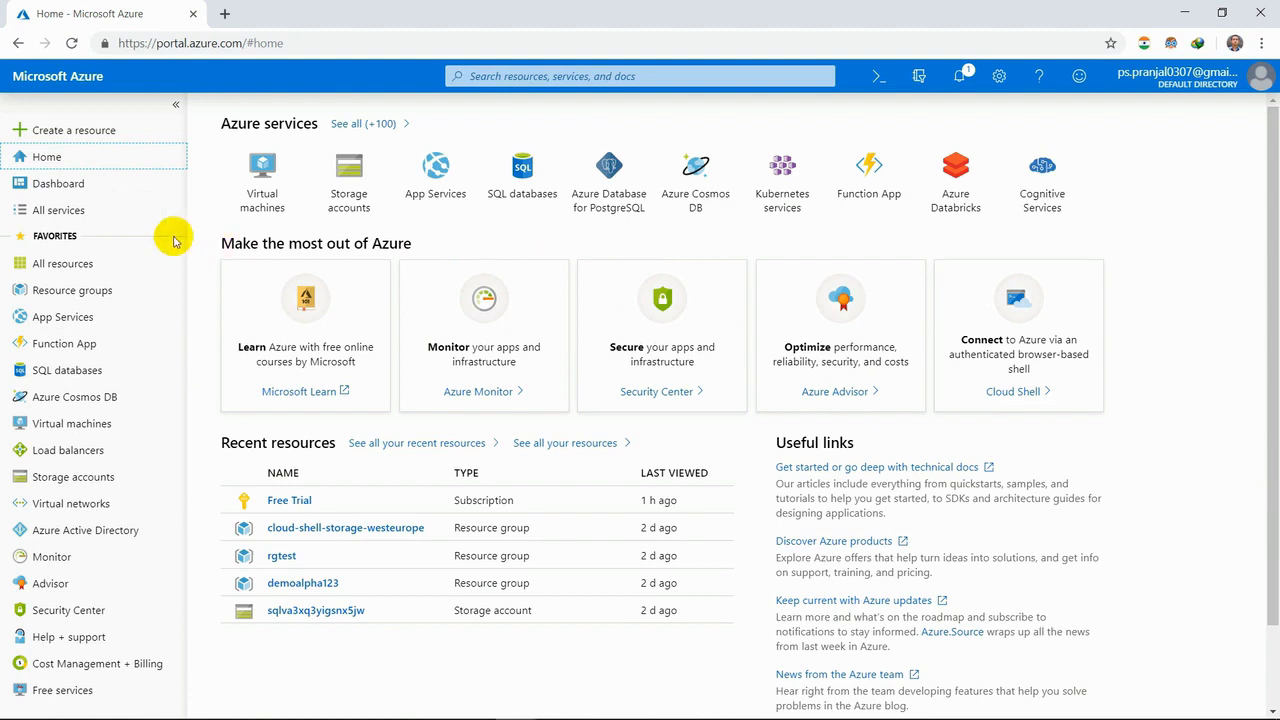
# - Open DevOps Projects from the DevOps category of all services in a new browser tab and switch to it
pyautogui.click(58, 211)
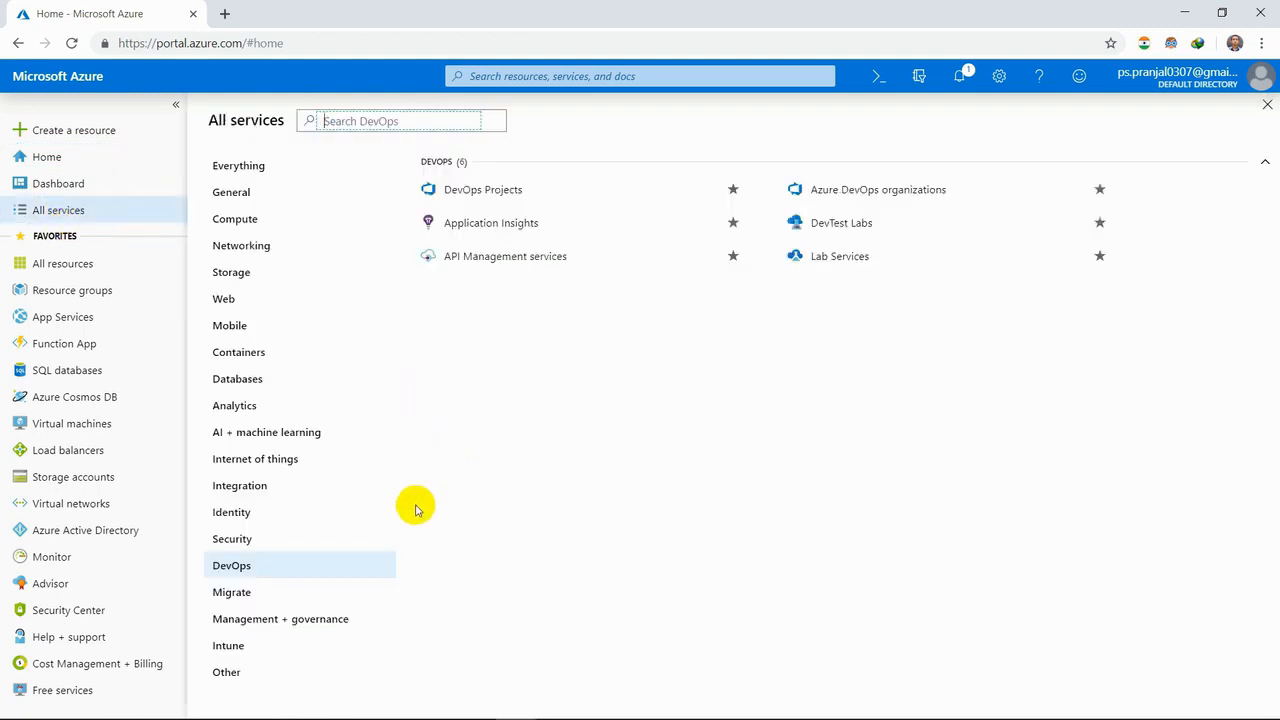
pyautogui.click(313, 570)
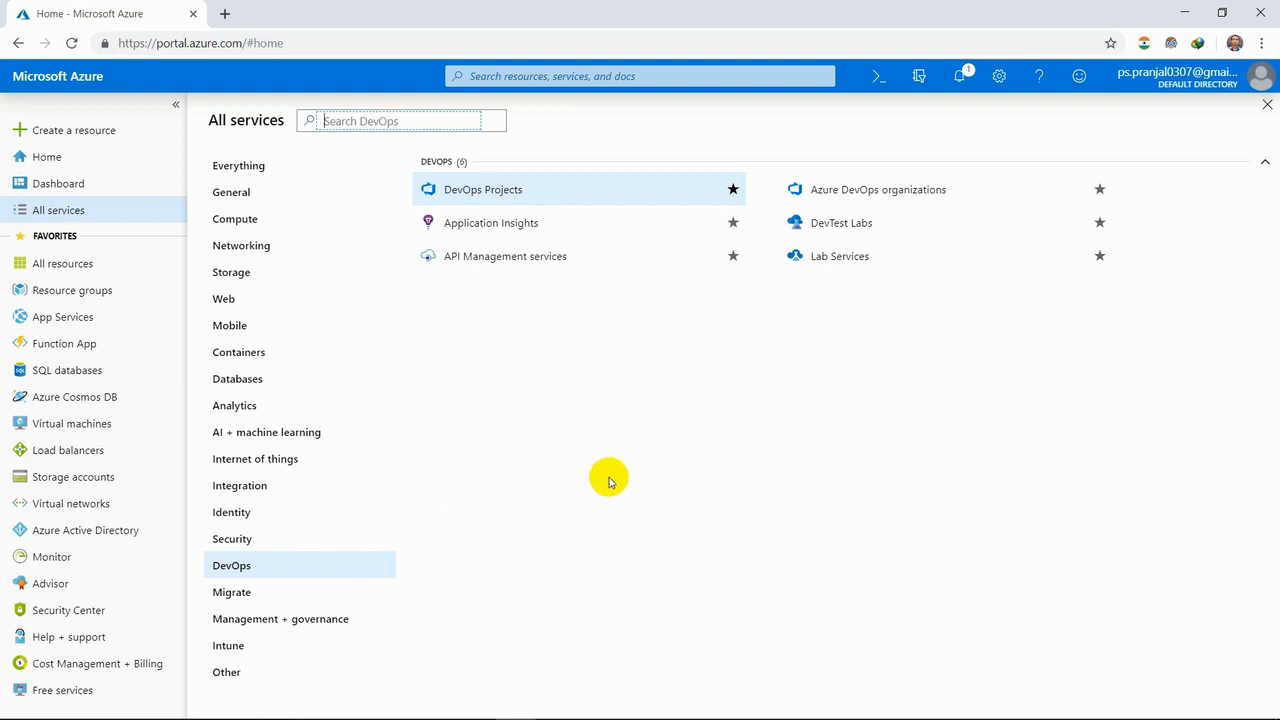
pyautogui.rightClick(516, 190)
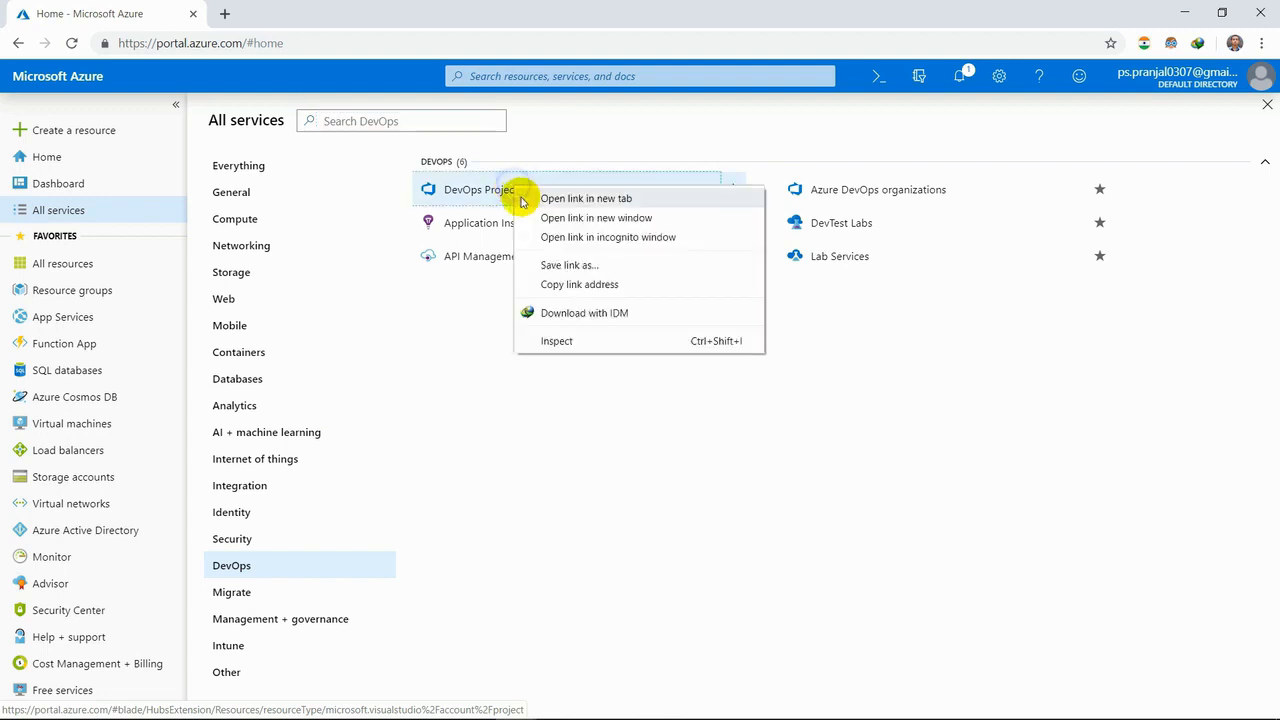
pyautogui.click(522, 199)
pyautogui.click(300, 13)
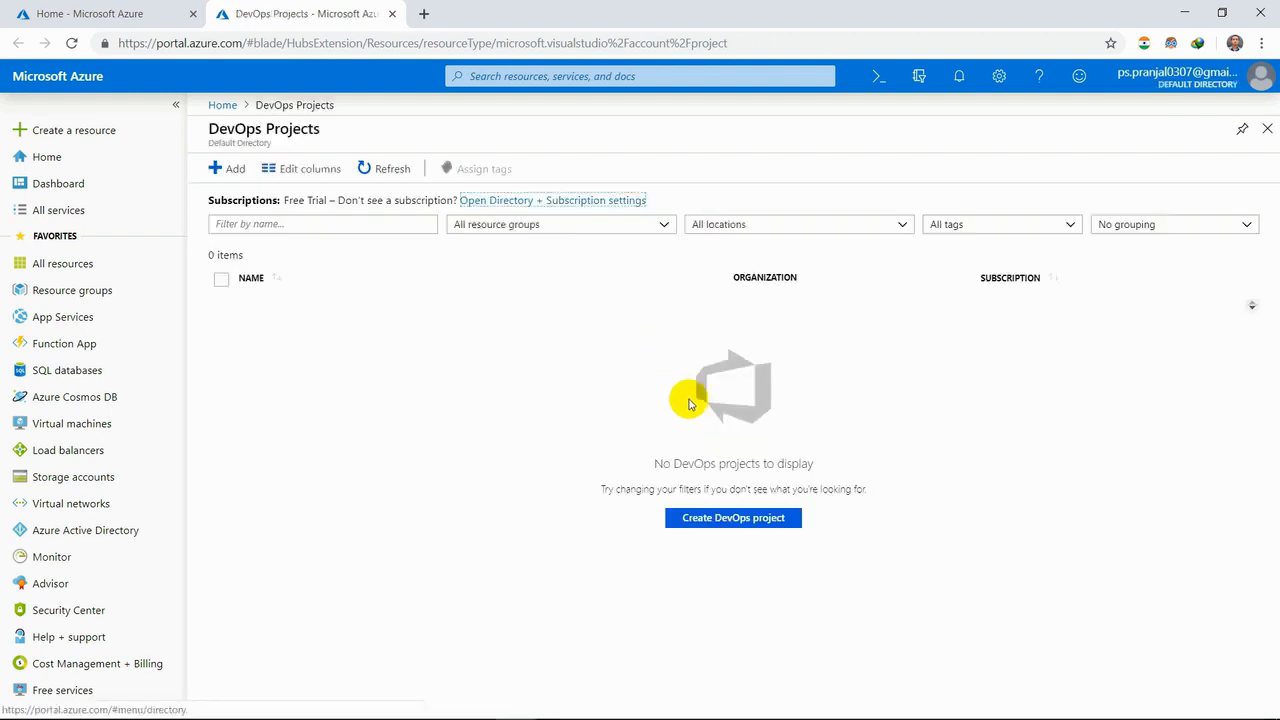
# - Start creating a DevOps project and choose Static Website as the new application's runtime
pyautogui.click(748, 527)
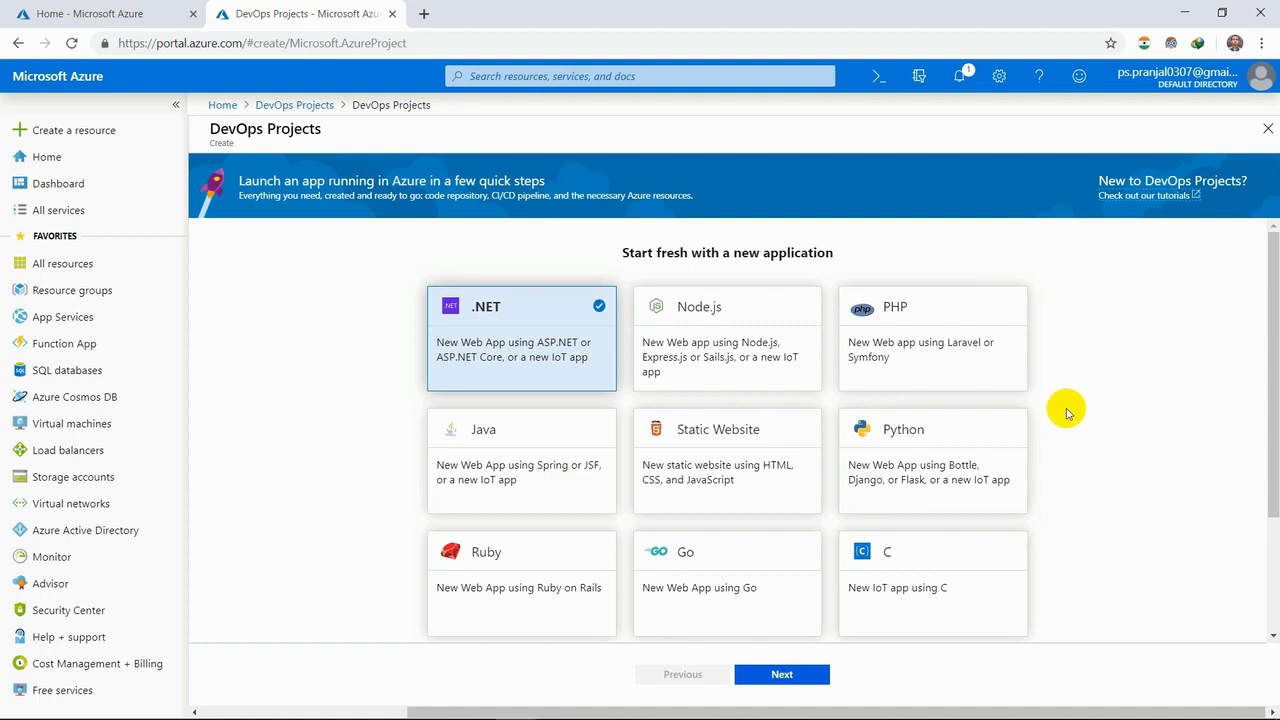
pyautogui.scroll(-3, 1068, 412)
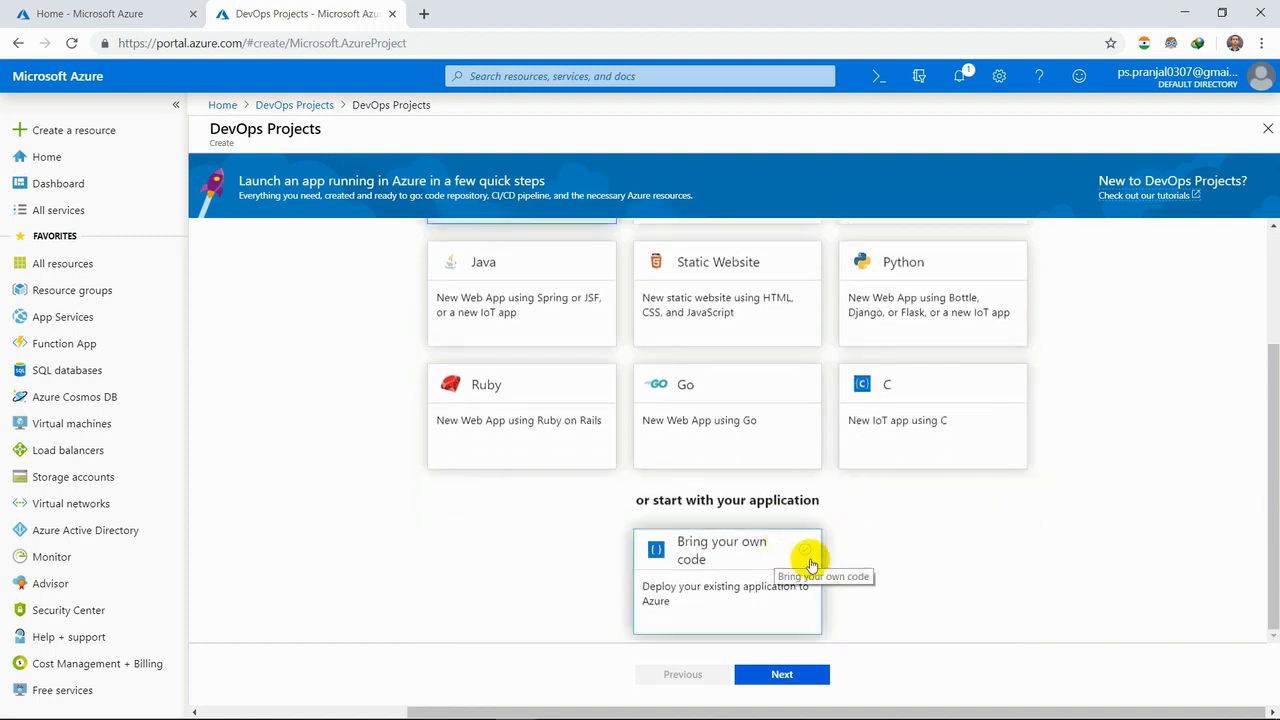
pyautogui.scroll(3, 903, 565)
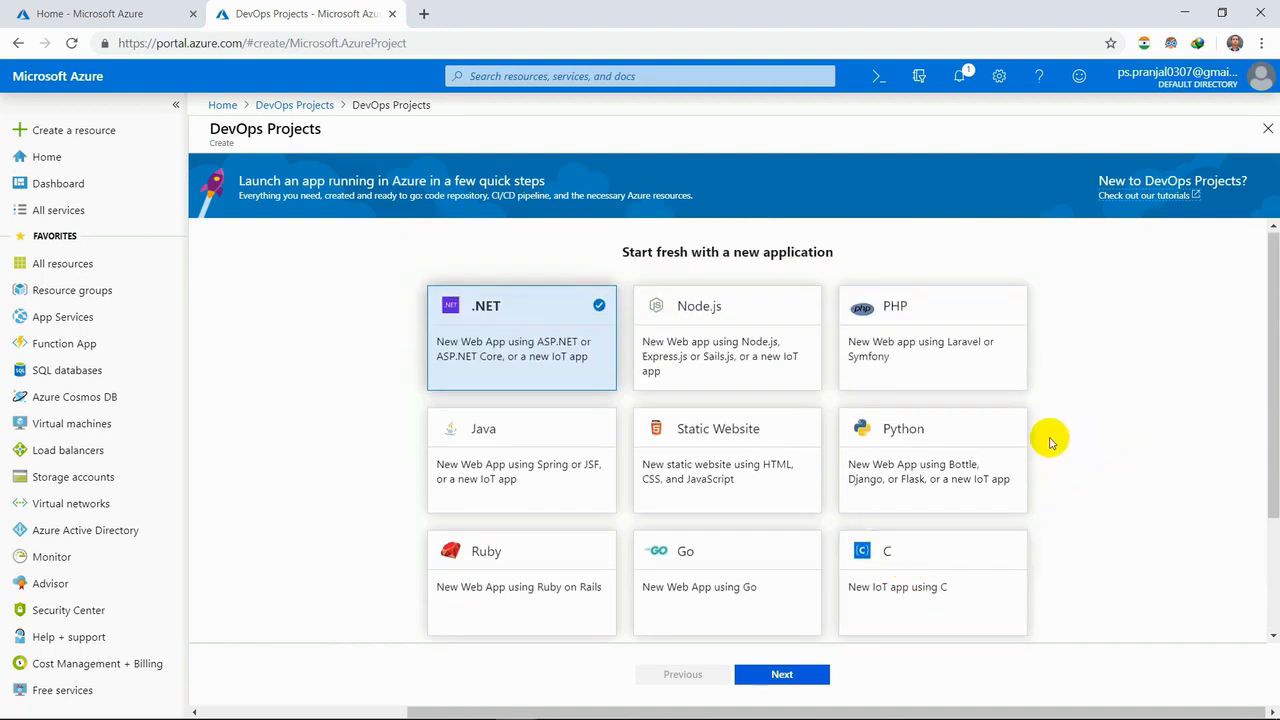
pyautogui.click(960, 453)
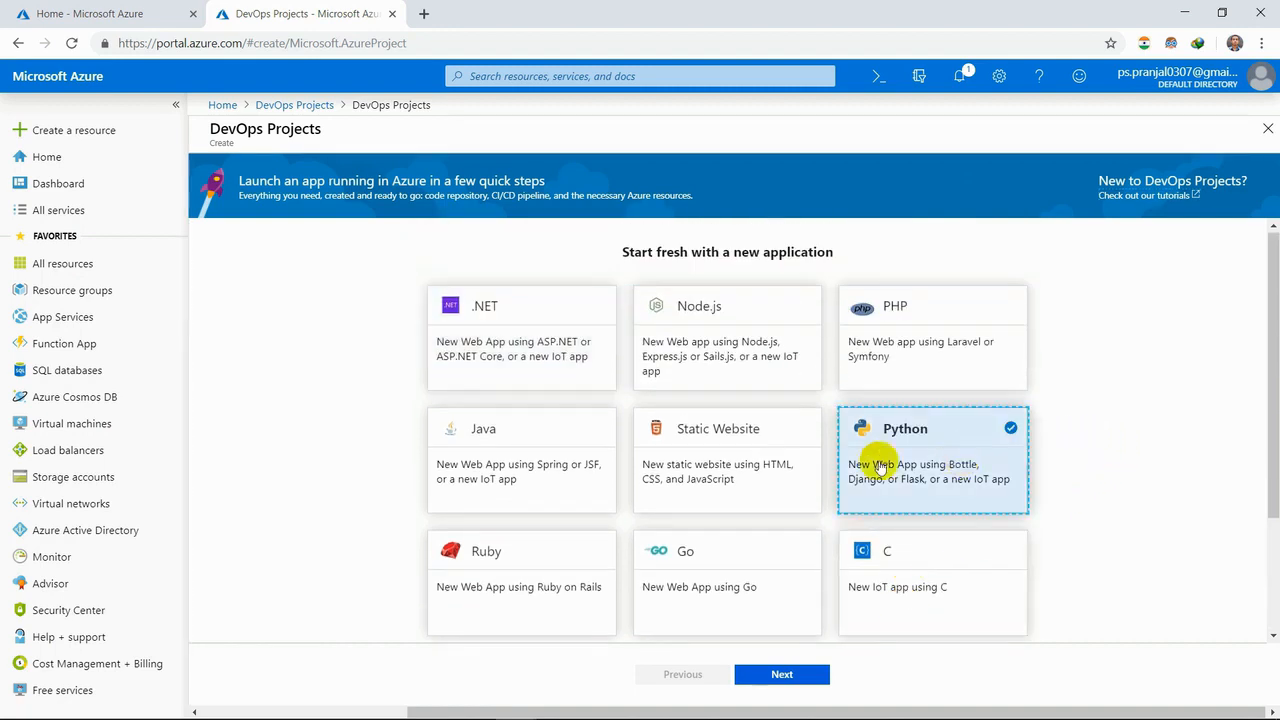
pyautogui.click(580, 463)
pyautogui.click(850, 346)
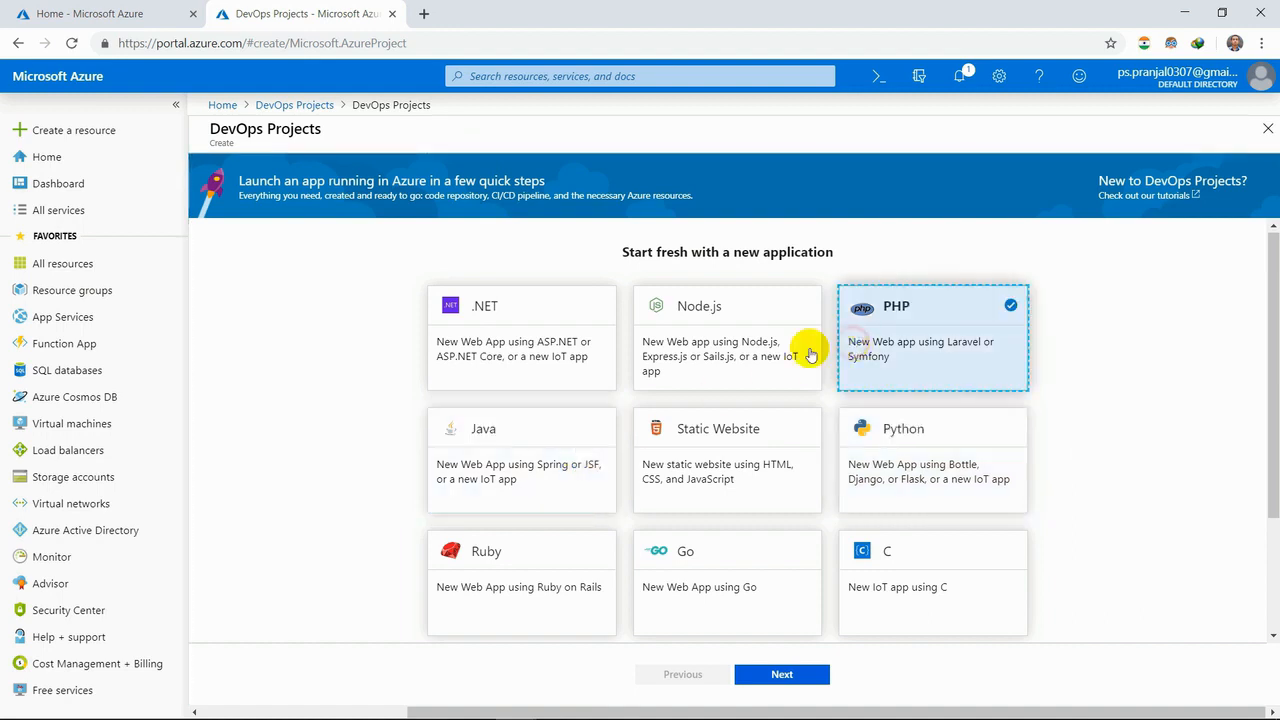
pyautogui.click(757, 358)
pyautogui.click(751, 448)
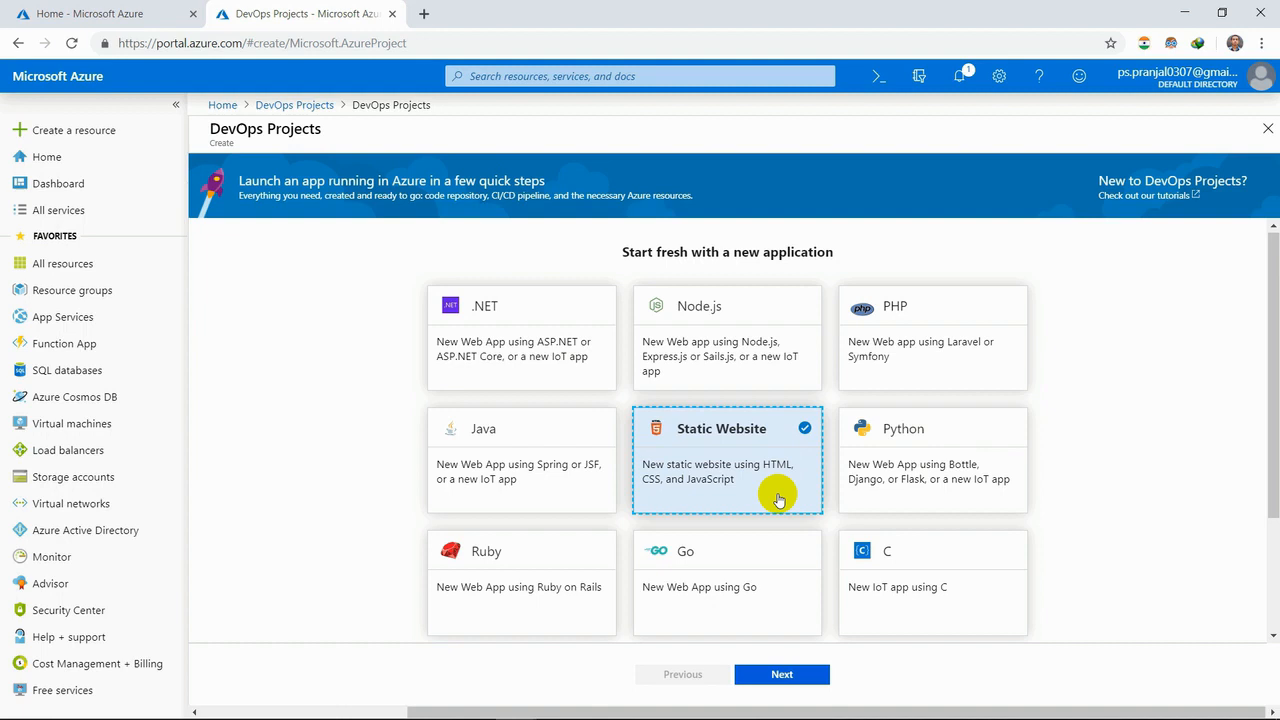
pyautogui.click(788, 680)
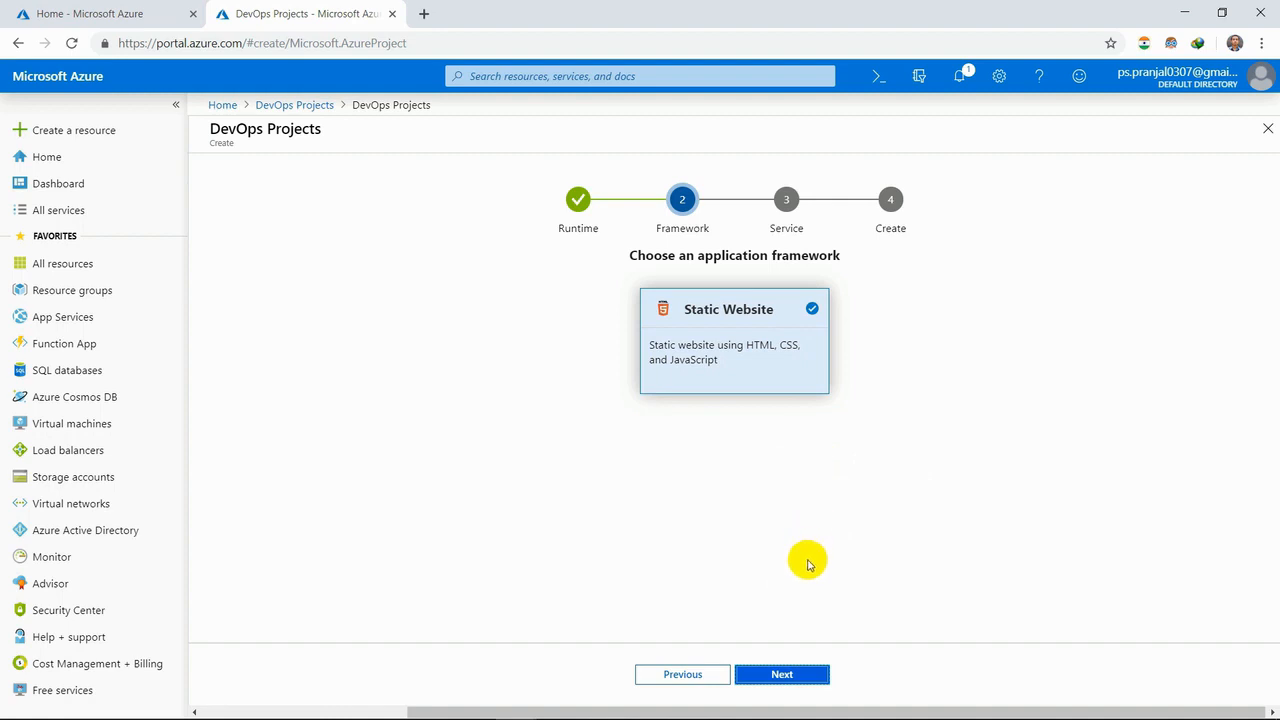
# - Accept the Static Website framework and choose Windows Web App as the Azure service for the deployment
pyautogui.click(797, 677)
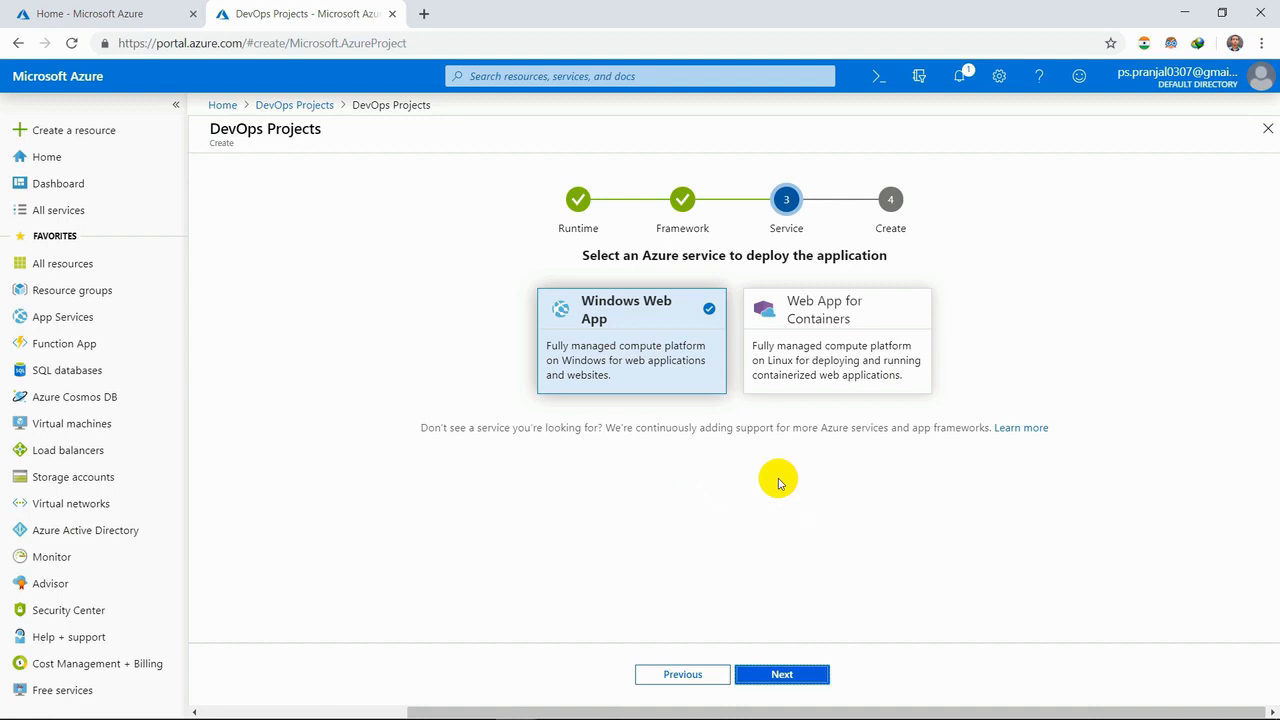
pyautogui.click(801, 356)
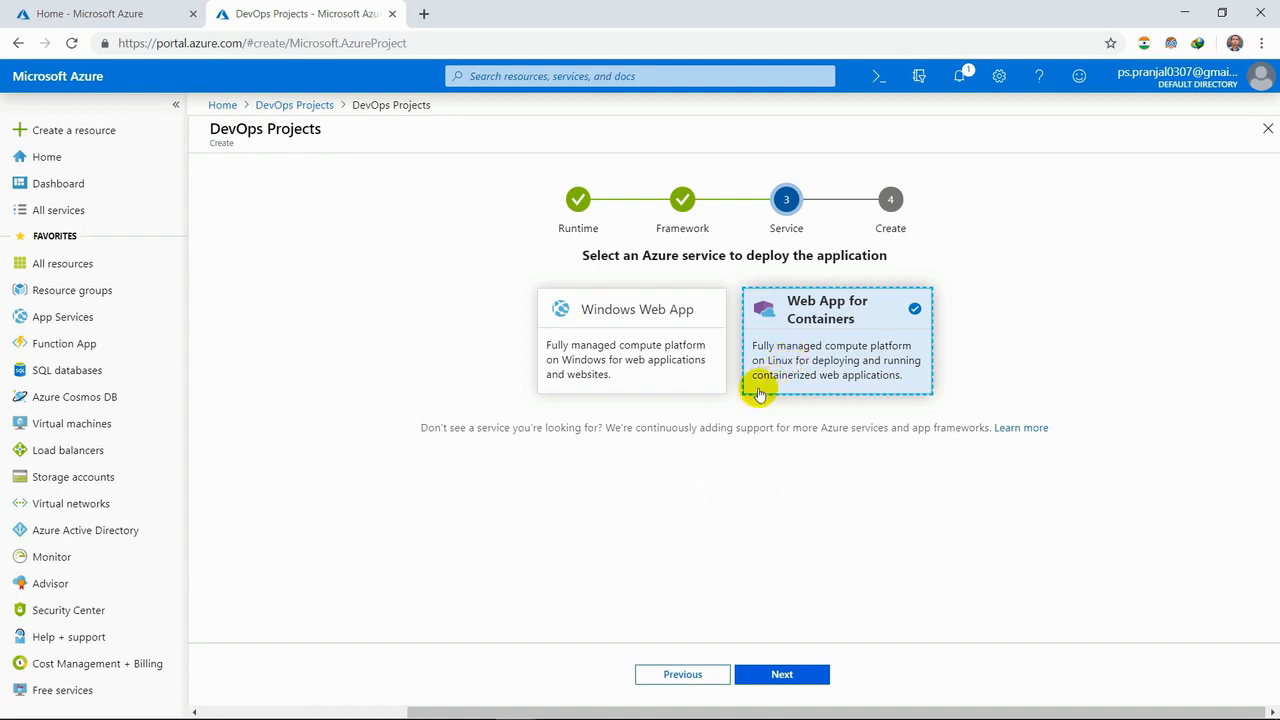
pyautogui.click(682, 386)
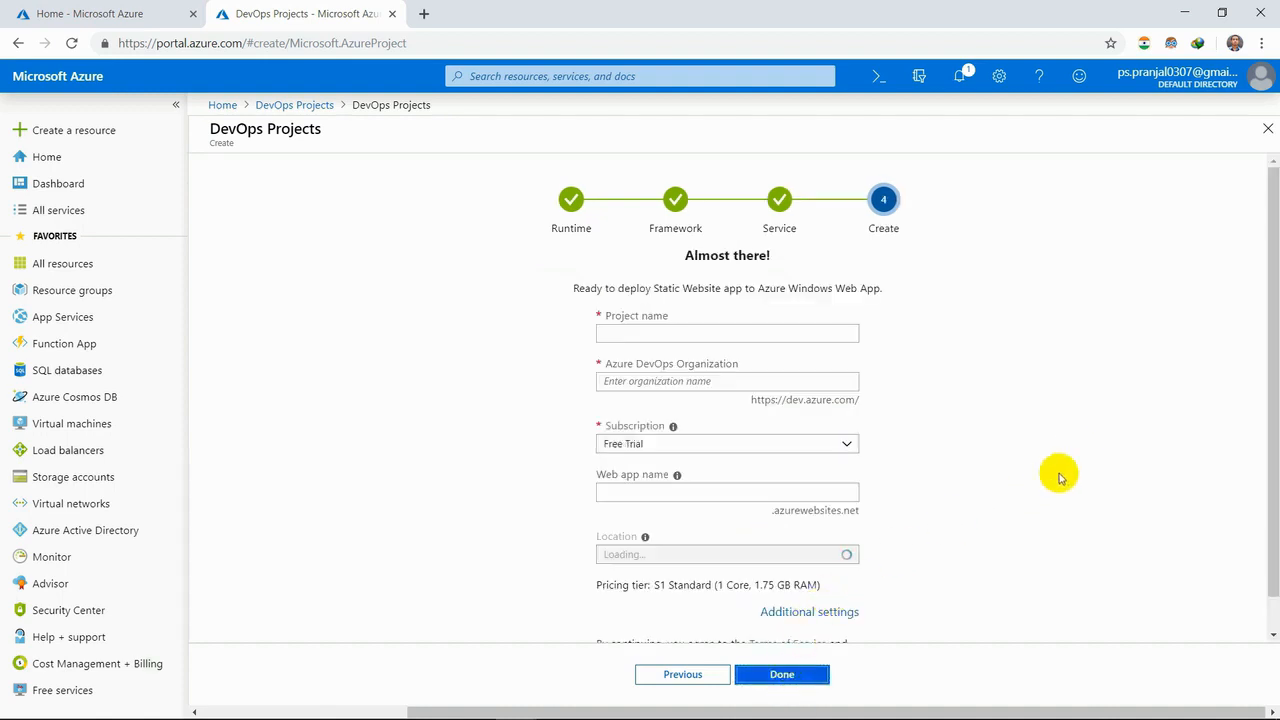
# - Enter NewWebsiteDemo as both the project name and the Azure DevOps organization name
pyautogui.click(744, 333)
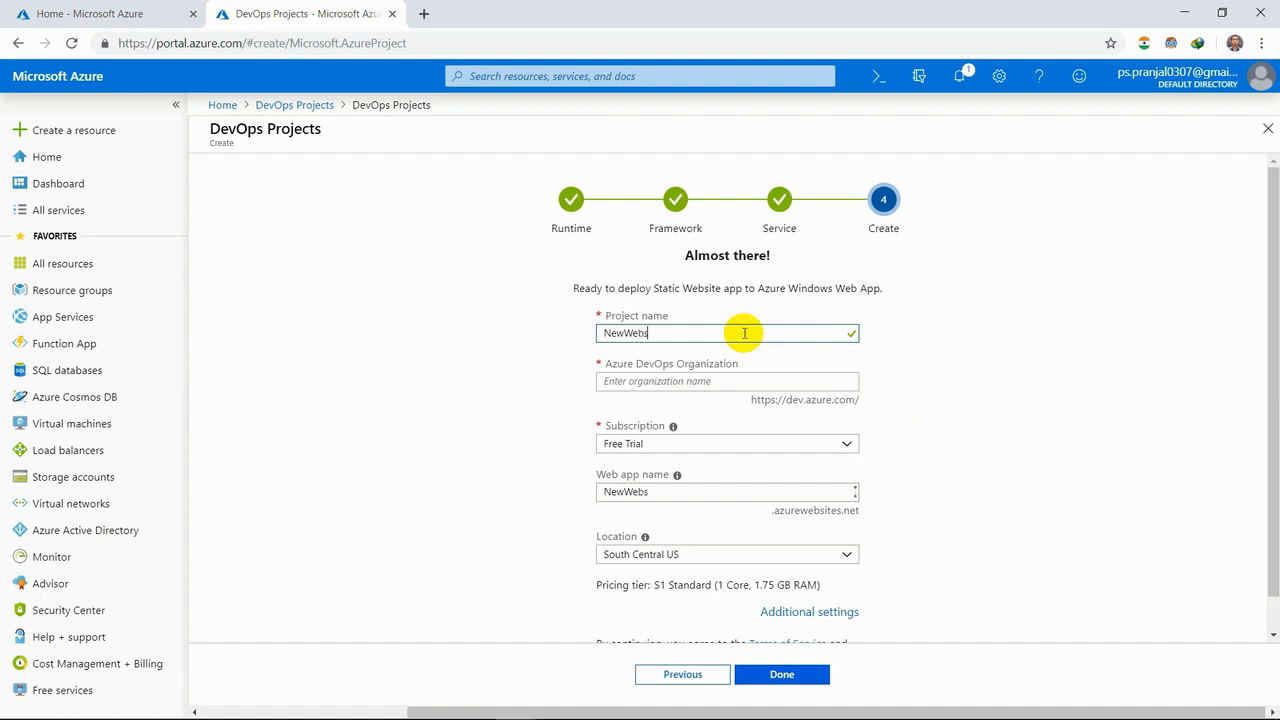
pyautogui.write('NewWebsiteDemo')
pyautogui.click(744, 380)
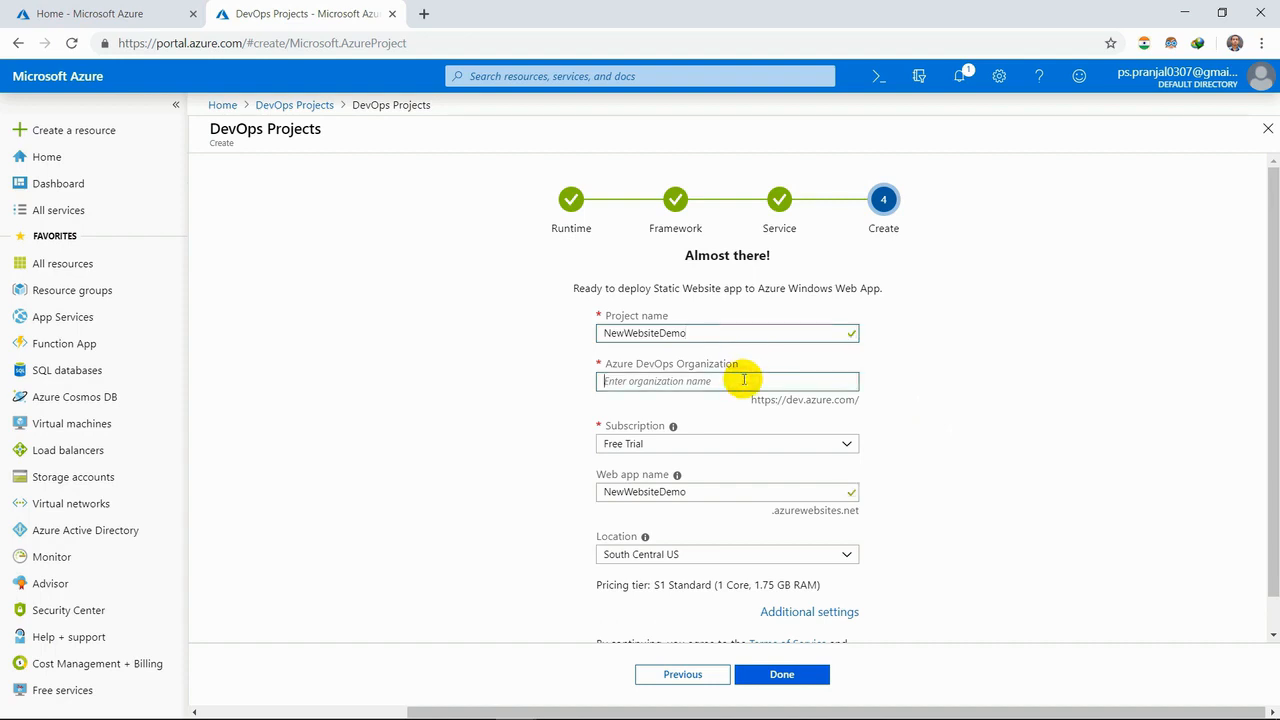
pyautogui.moveTo(714, 332); pyautogui.dragTo(585, 333)
pyautogui.hotkey('ctrl', 'c')
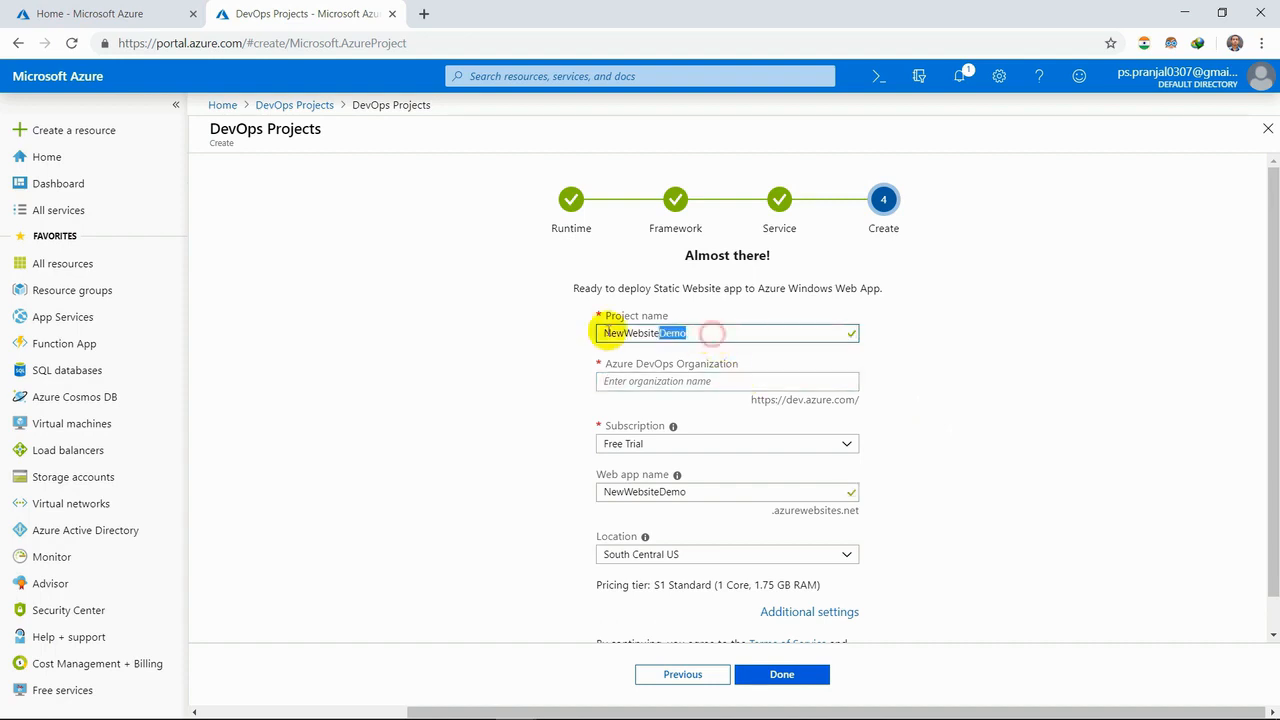
pyautogui.click(612, 382)
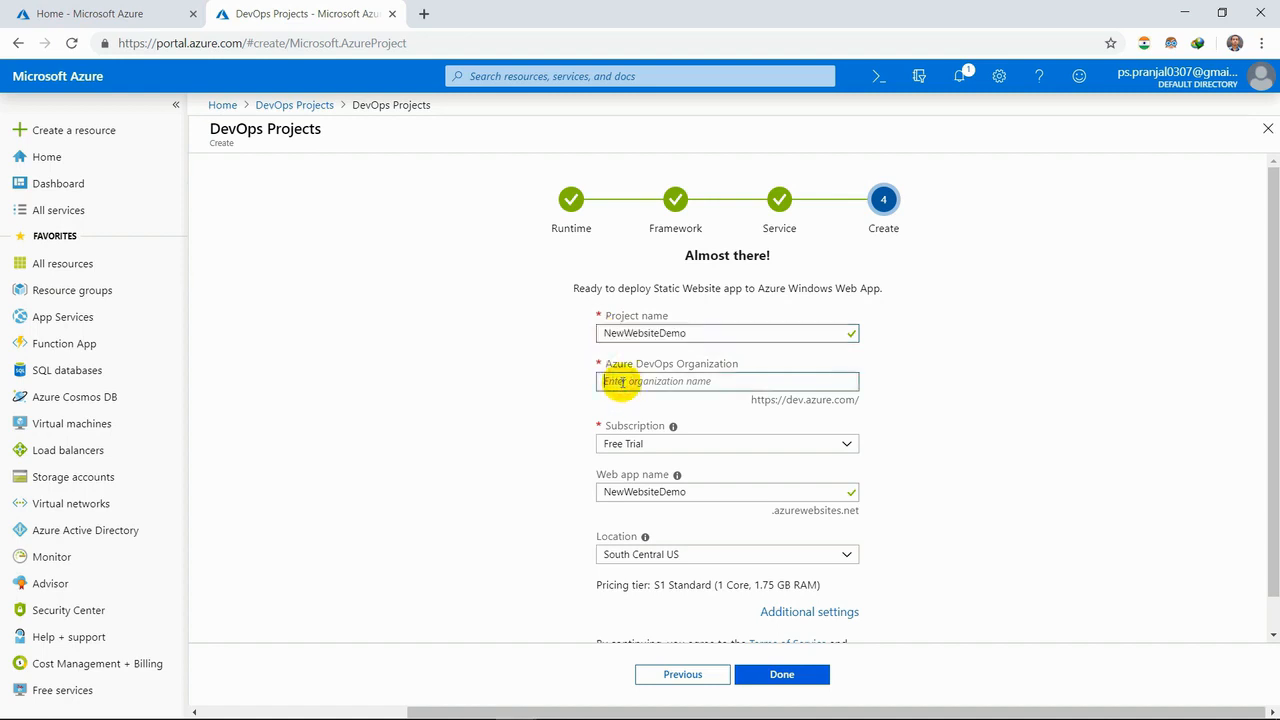
pyautogui.hotkey('ctrl', 'v')
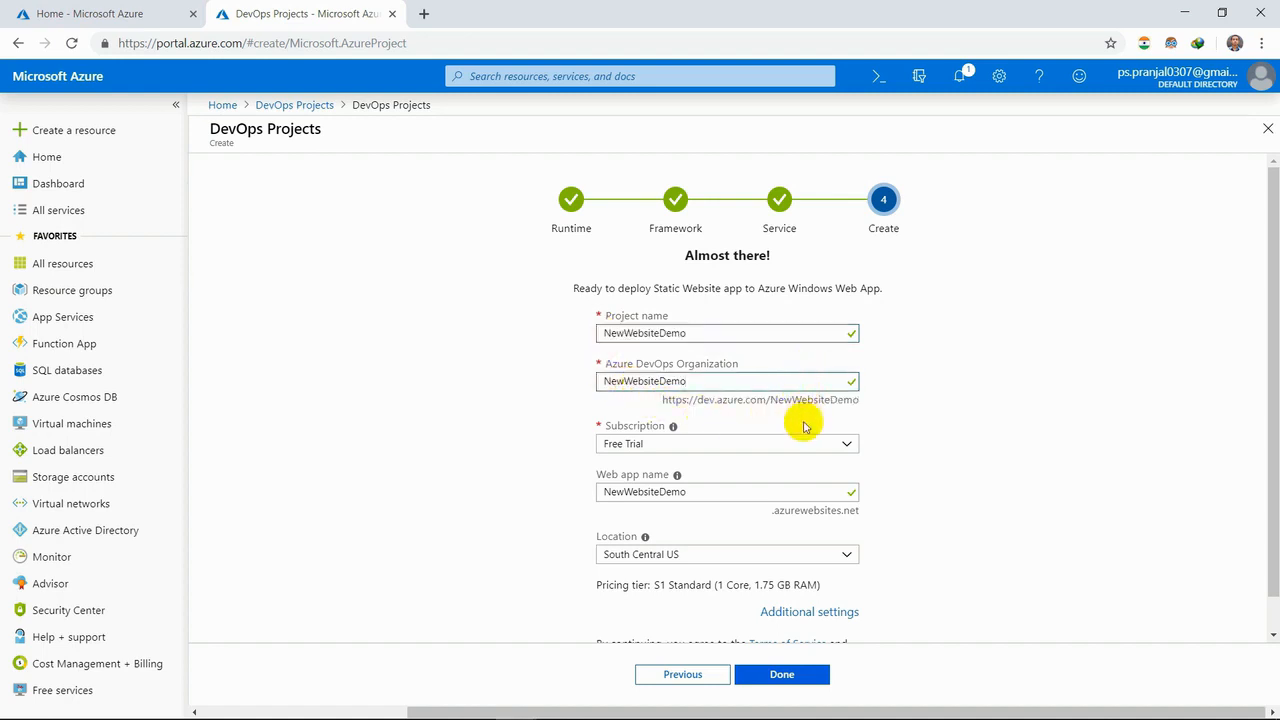
# - Keep the Free Trial subscription and set the web app's location to Brazil South
pyautogui.click(847, 445)
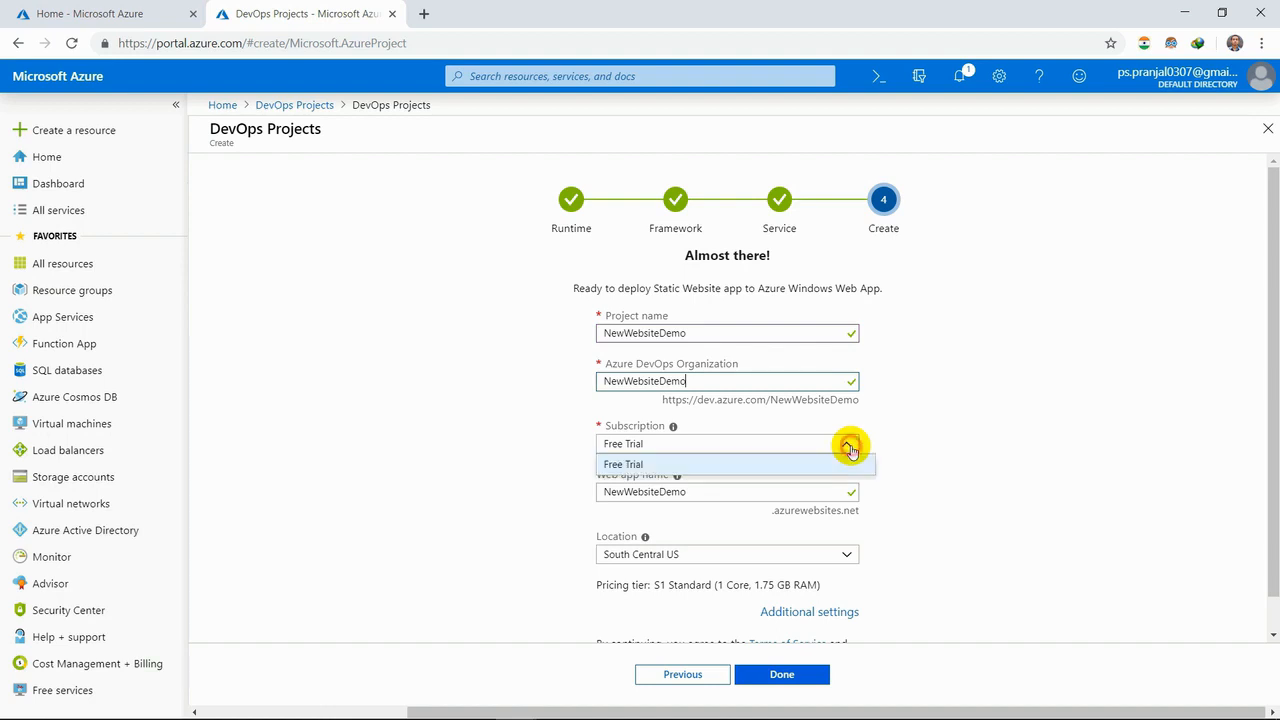
pyautogui.click(849, 447)
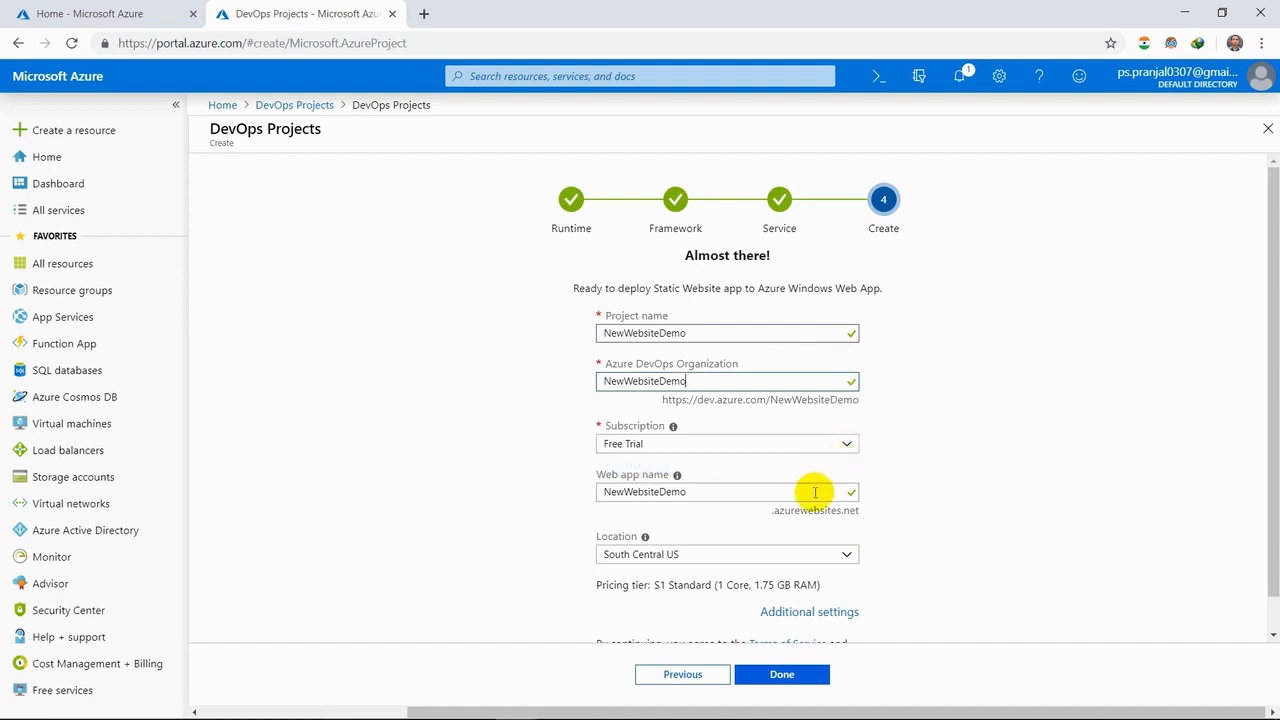
pyautogui.scroll(-1, 817, 491)
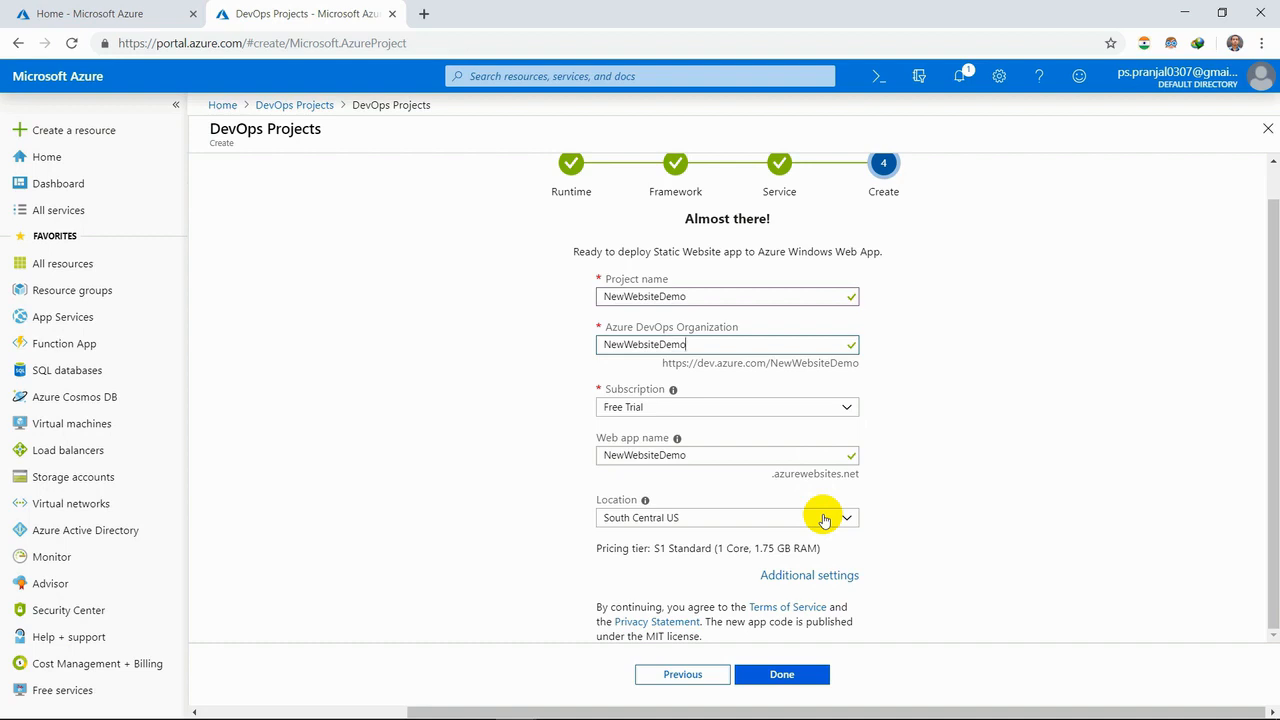
pyautogui.click(823, 519)
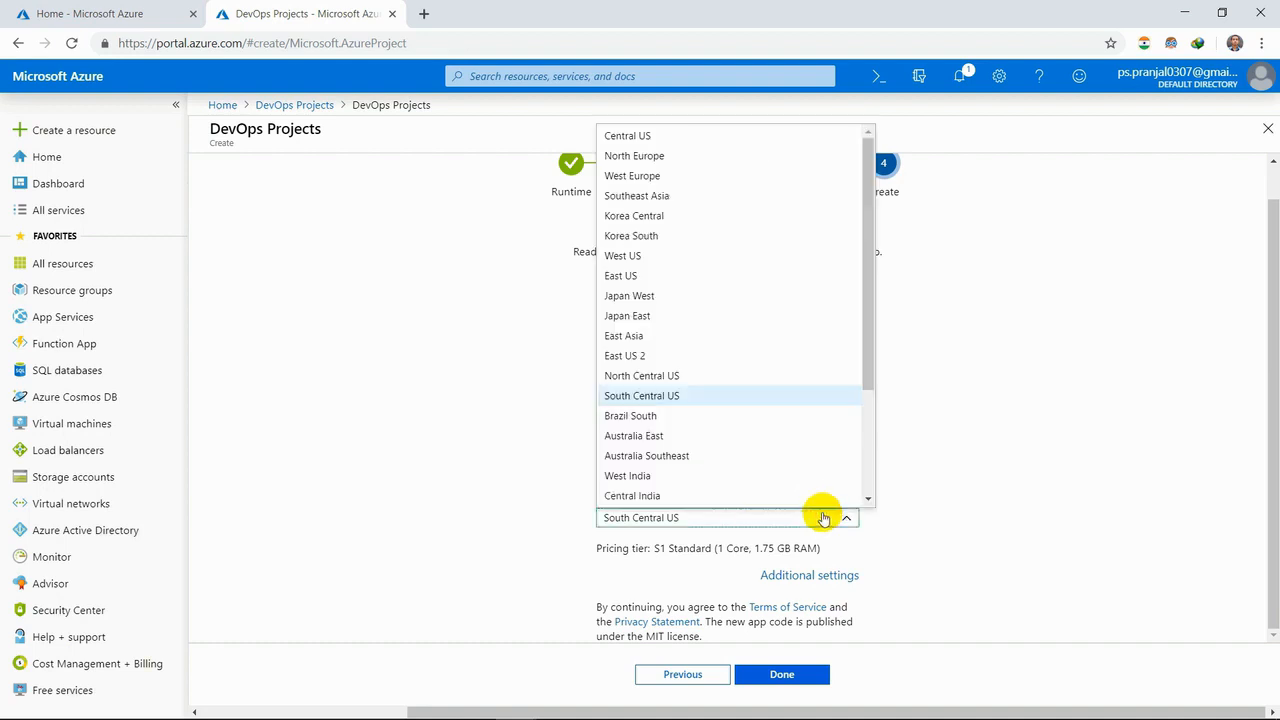
pyautogui.click(770, 416)
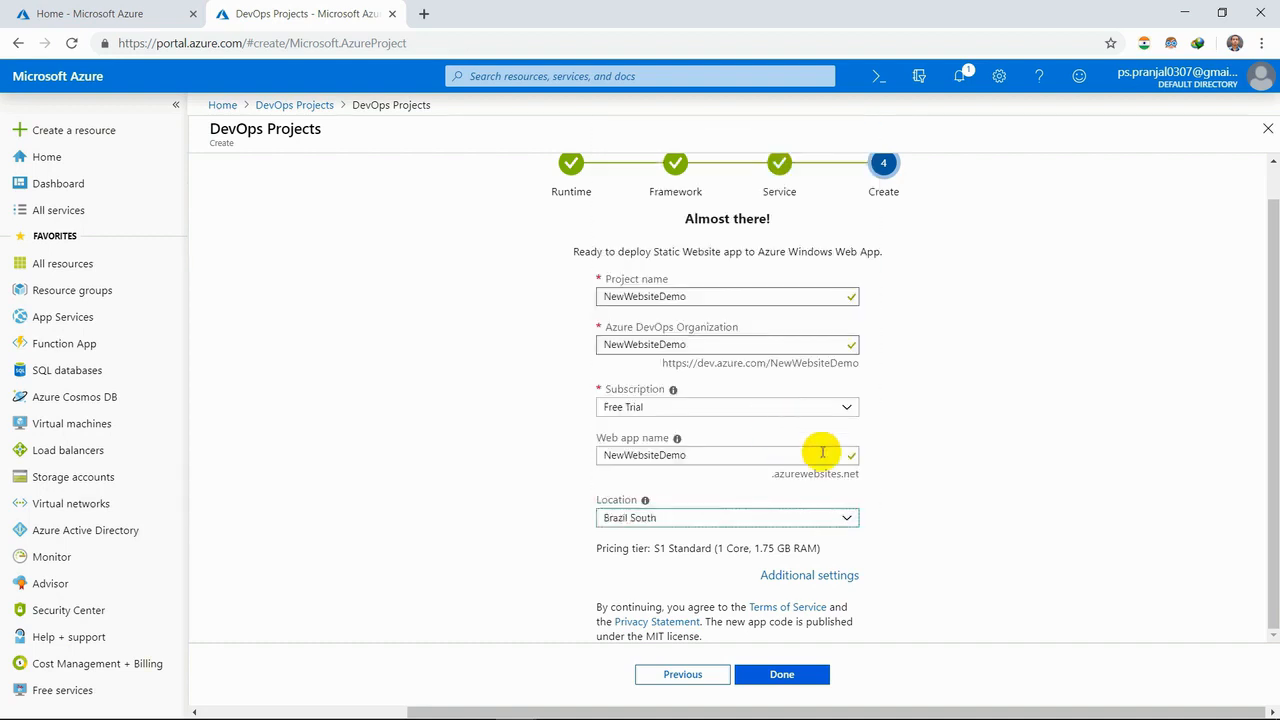
# - Set the web app's pricing tier to F1 Free in the additional settings
pyautogui.click(825, 576)
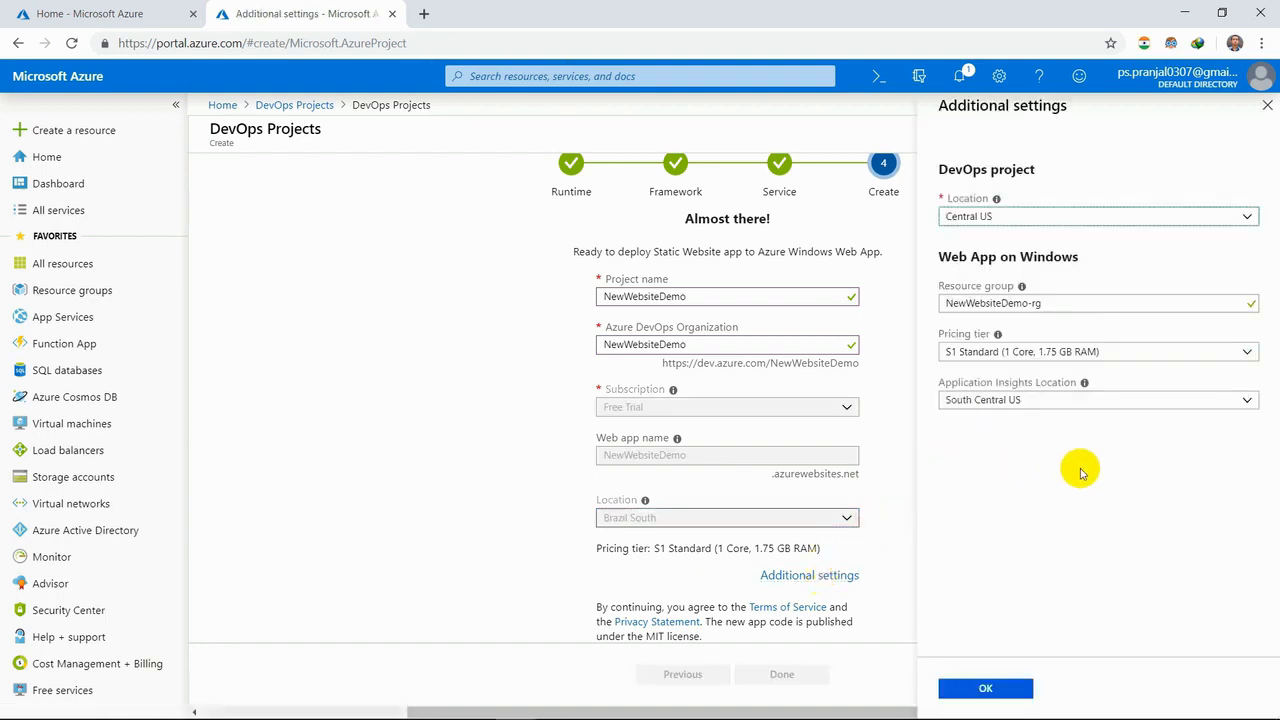
pyautogui.click(1129, 352)
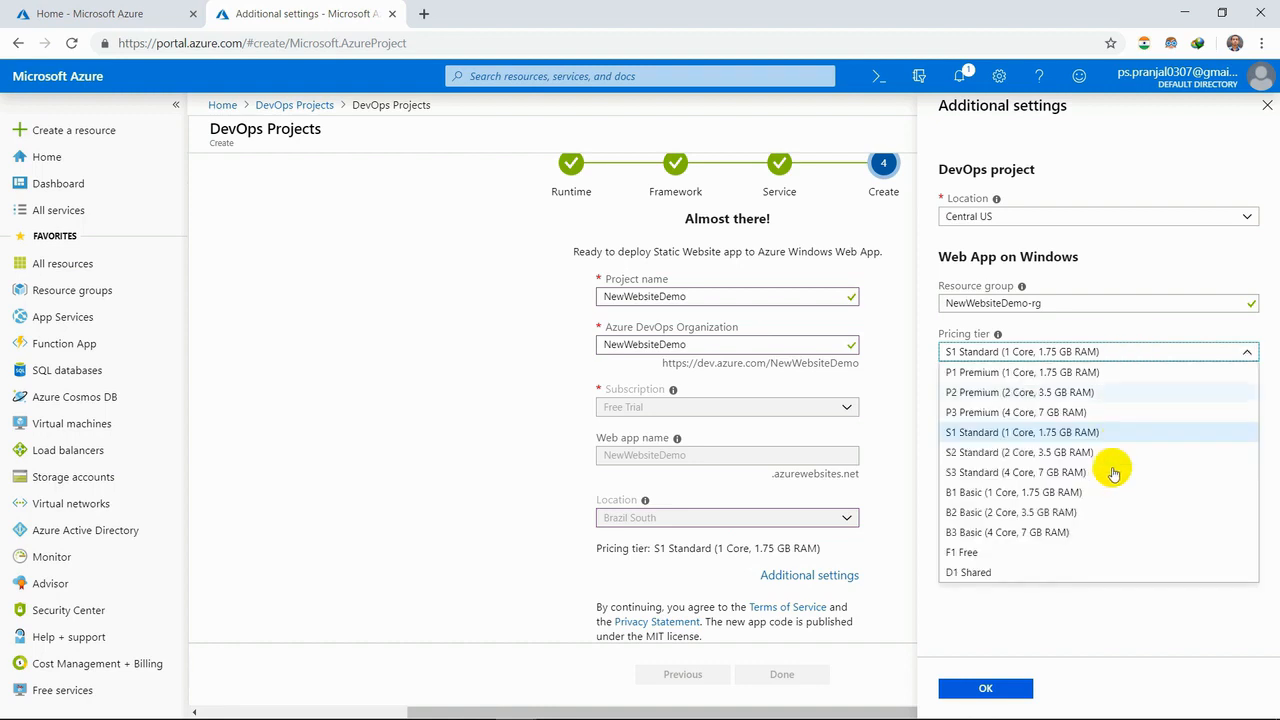
pyautogui.click(1057, 554)
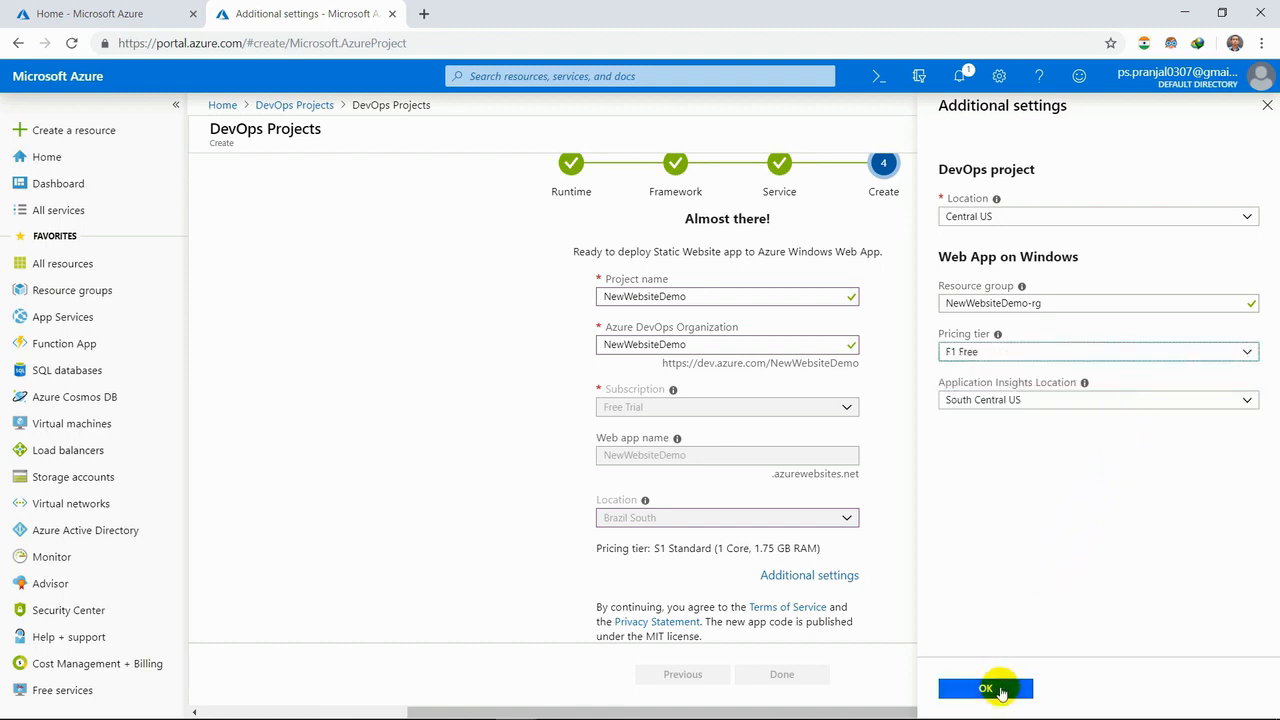
pyautogui.click(1000, 690)
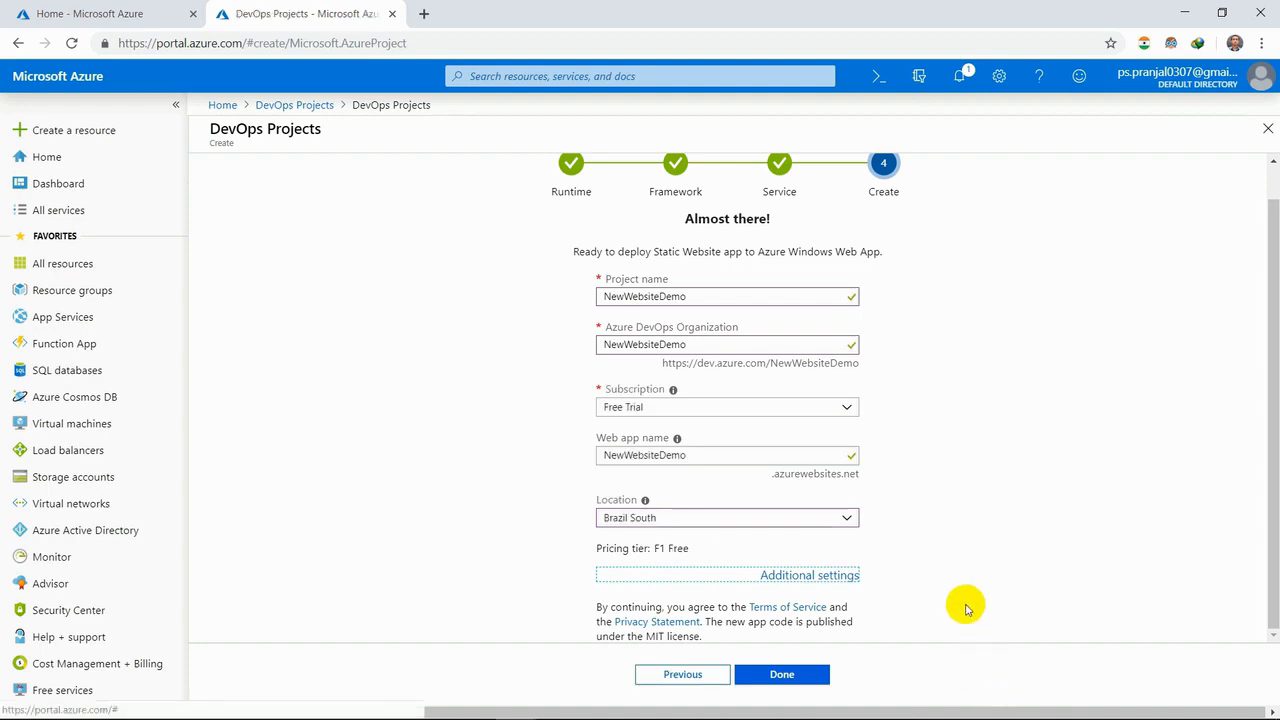
# - Submit the DevOps project for creation and dismiss the remaining-credit notice from the notifications
pyautogui.click(778, 674)
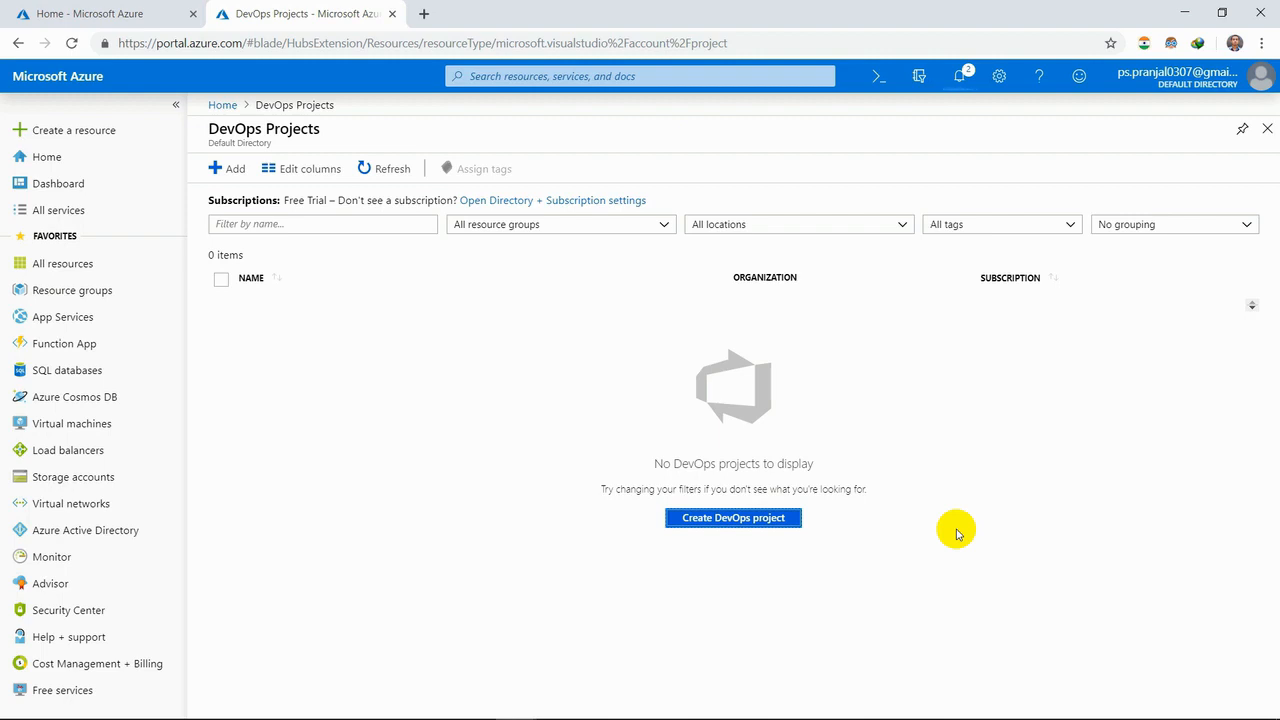
pyautogui.click(958, 80)
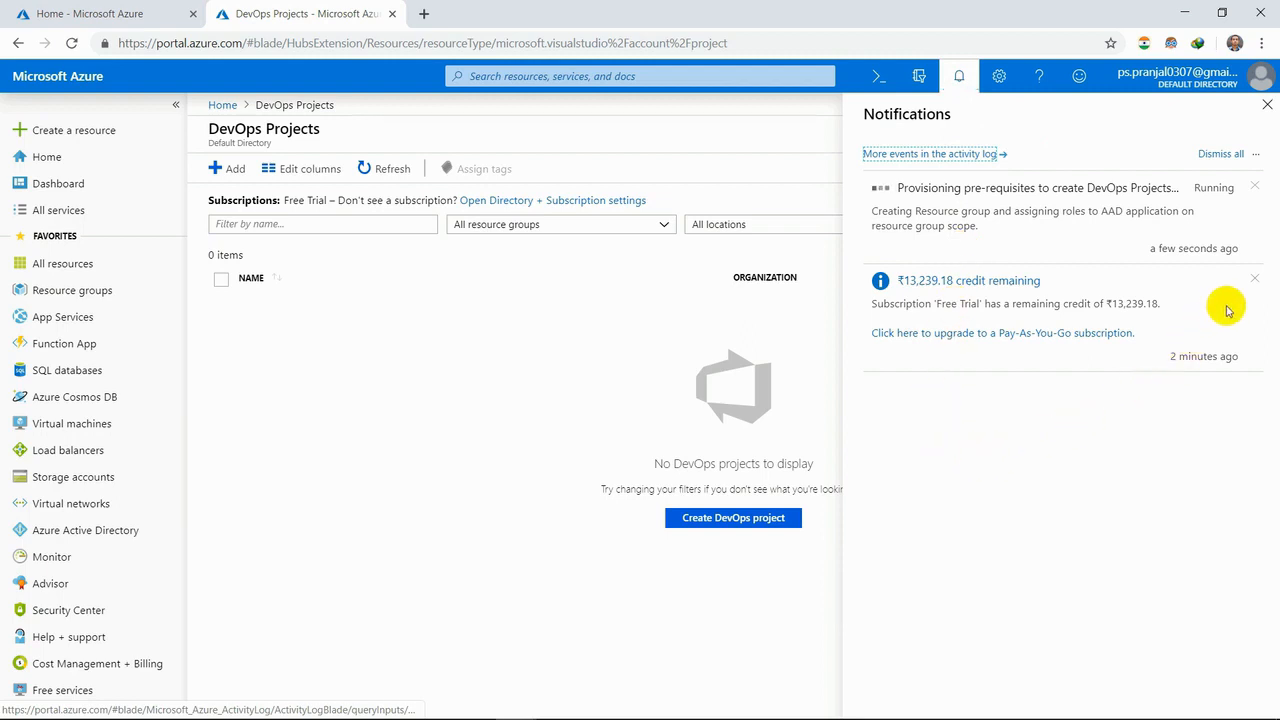
pyautogui.click(1253, 281)
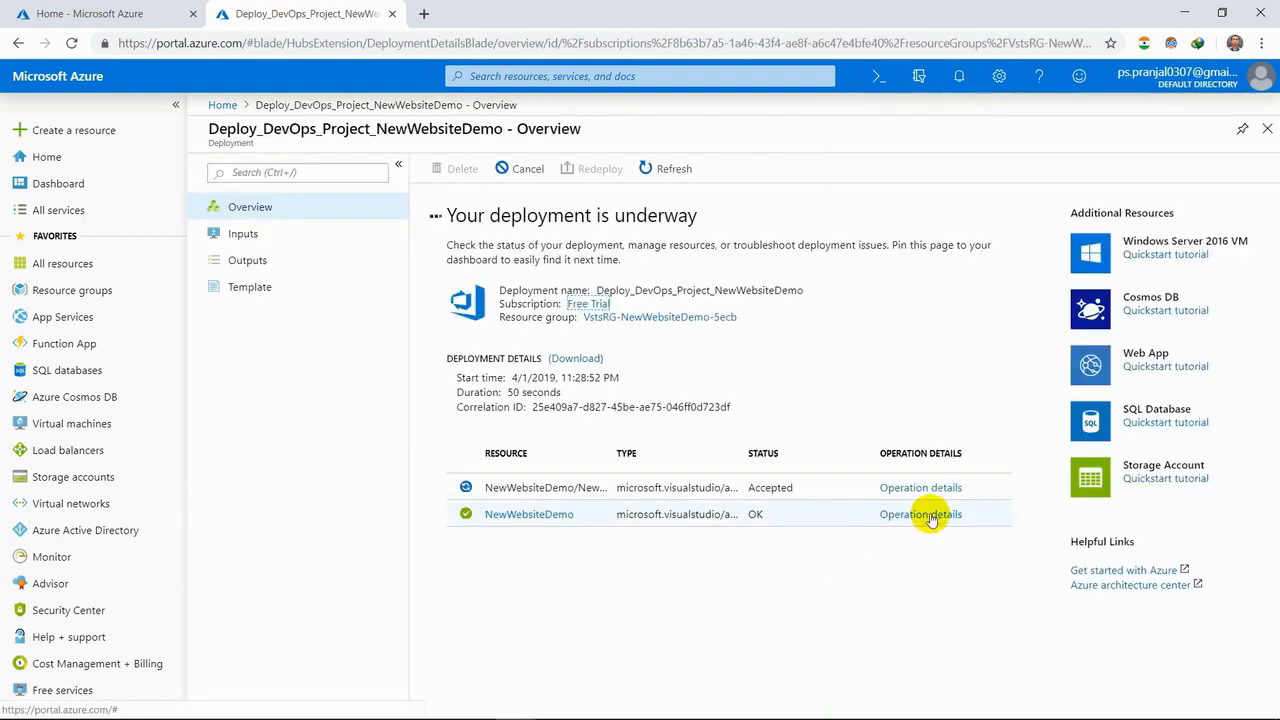
# - Examine the operation details of both deployed resources, the NewWebsiteDemo account and its project
pyautogui.click(928, 515)
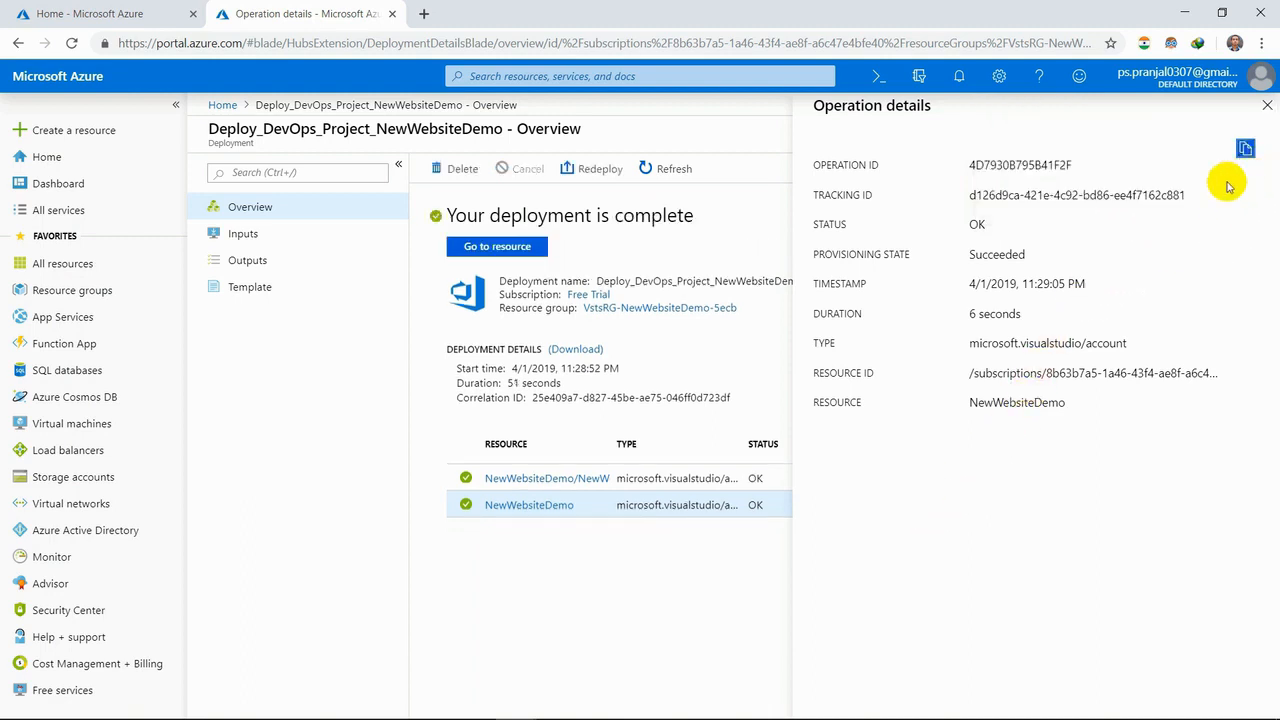
pyautogui.click(1266, 106)
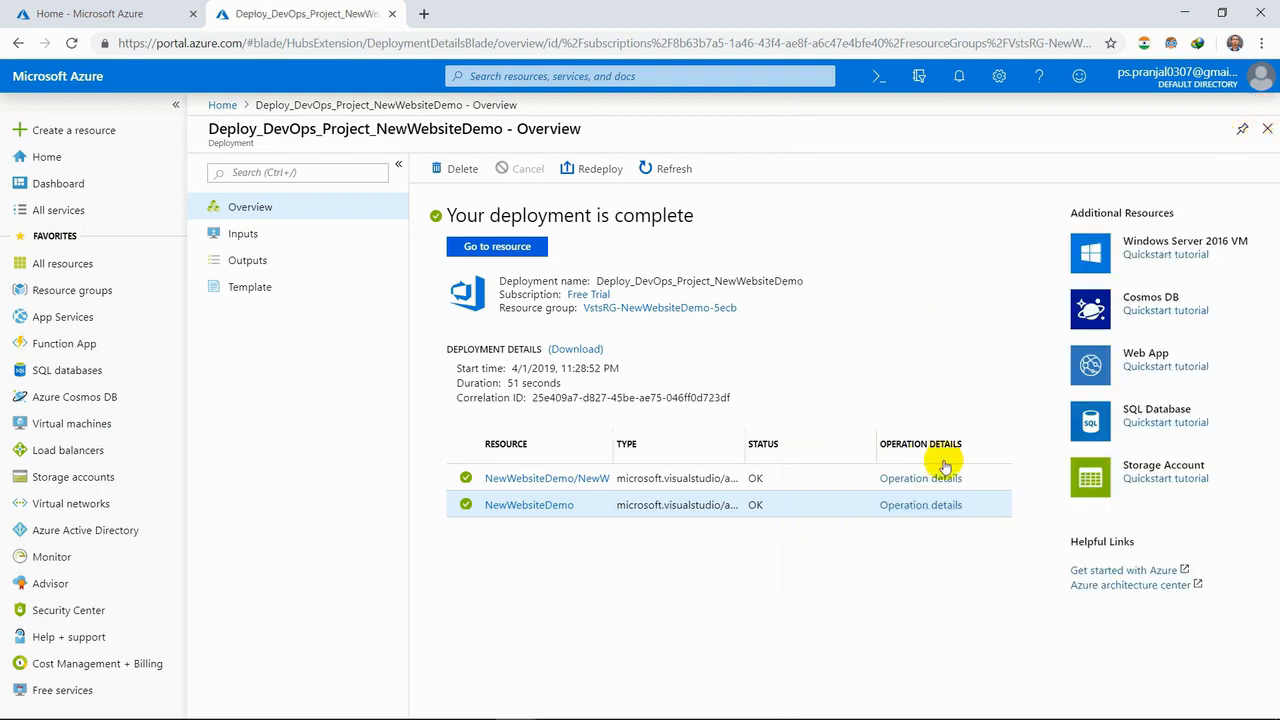
pyautogui.click(921, 478)
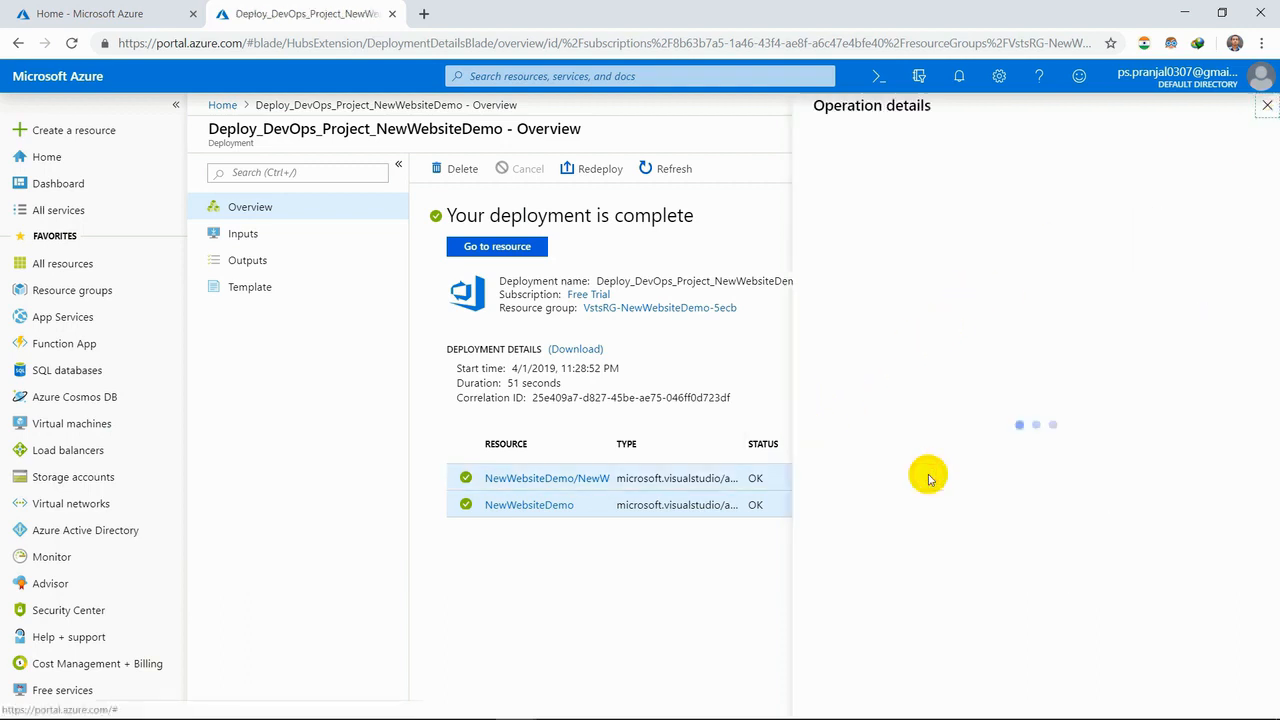
pyautogui.click(1266, 106)
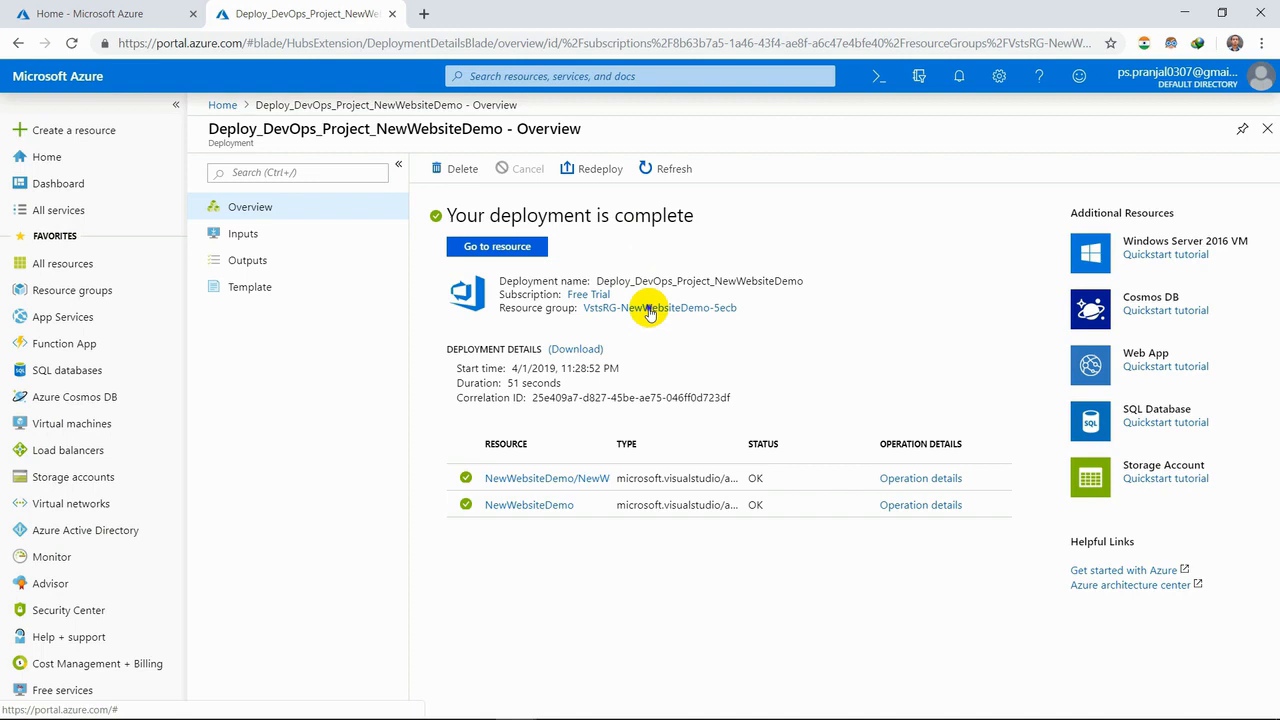
# - Open the deployed NewWebsiteDemo DevOps project from its deployment overview and go to its code repository
pyautogui.click(659, 318)
pyautogui.click(528, 246)
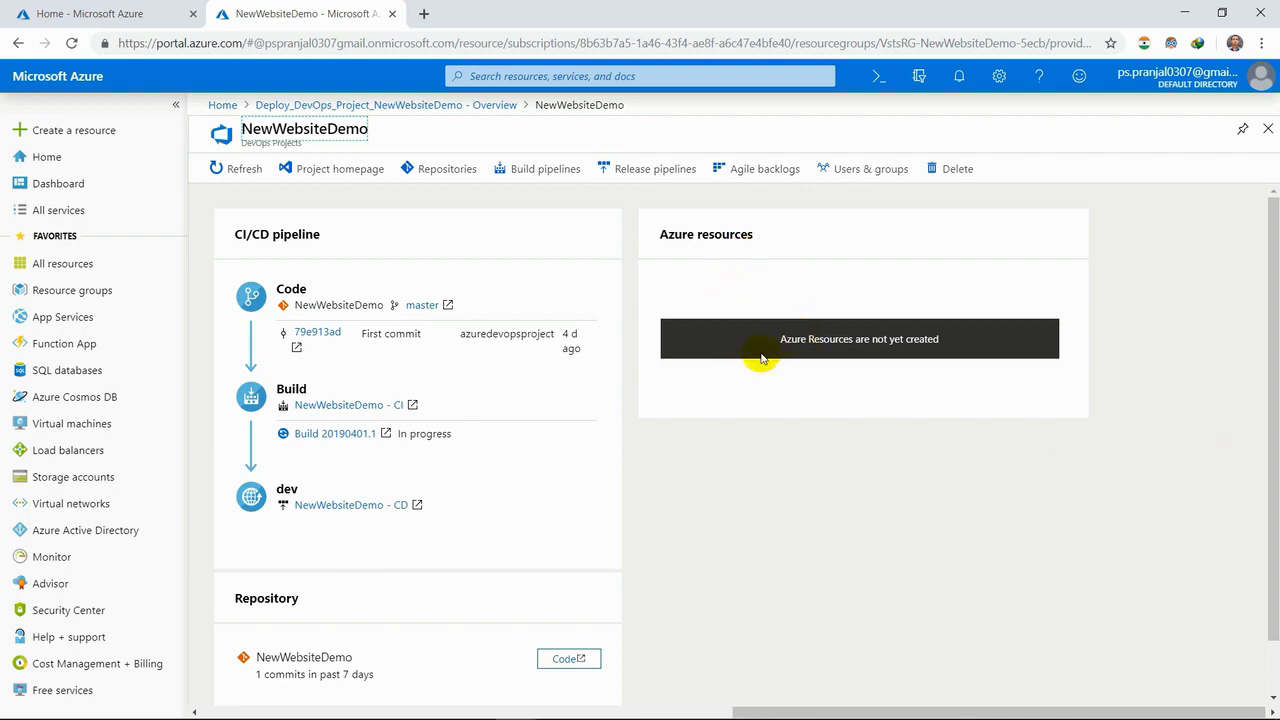
pyautogui.scroll(-1, 535, 600)
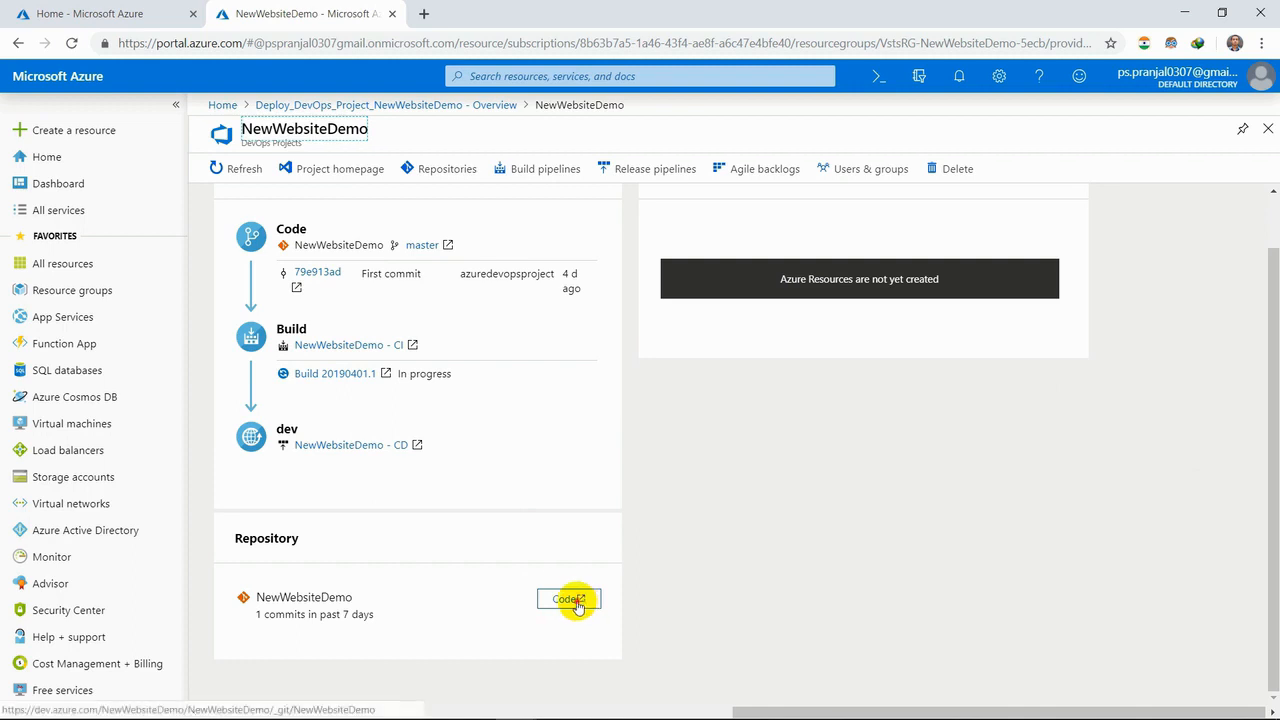
pyautogui.click(577, 605)
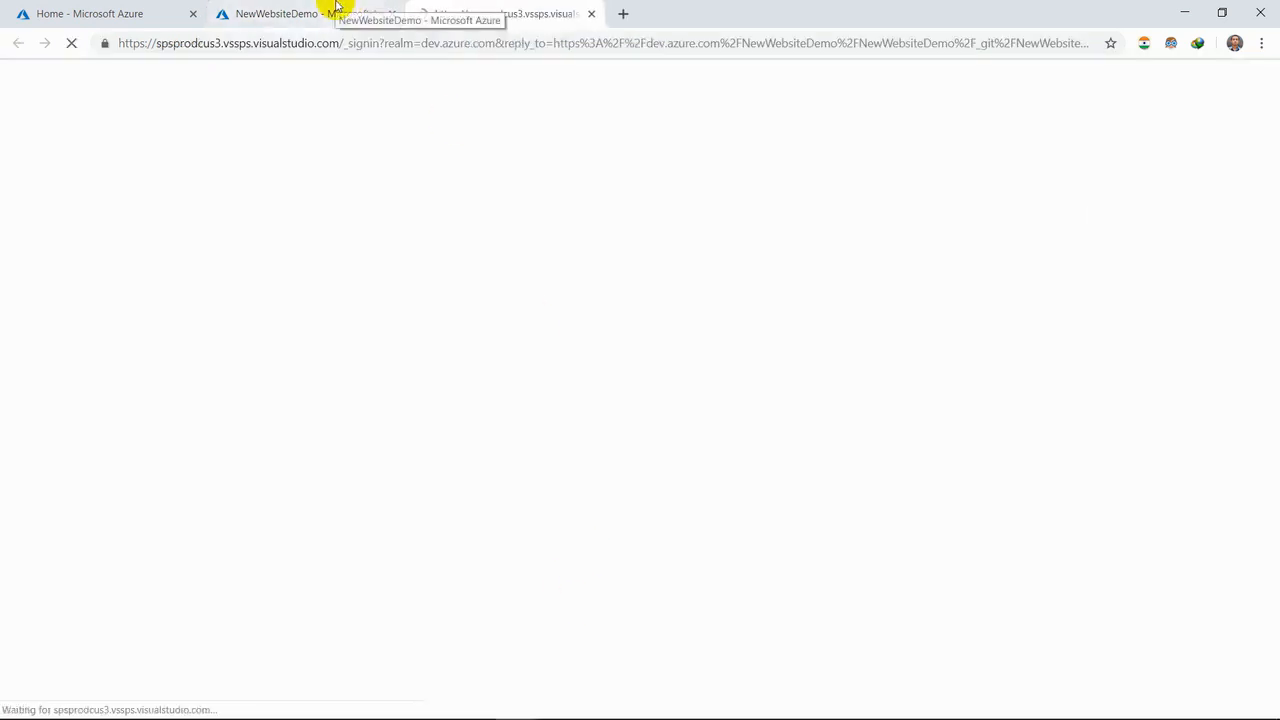
# - Accept the prefilled Azure DevOps profile details, with India as the country, to continue to the NewWebsiteDemo repository
pyautogui.click(335, 8)
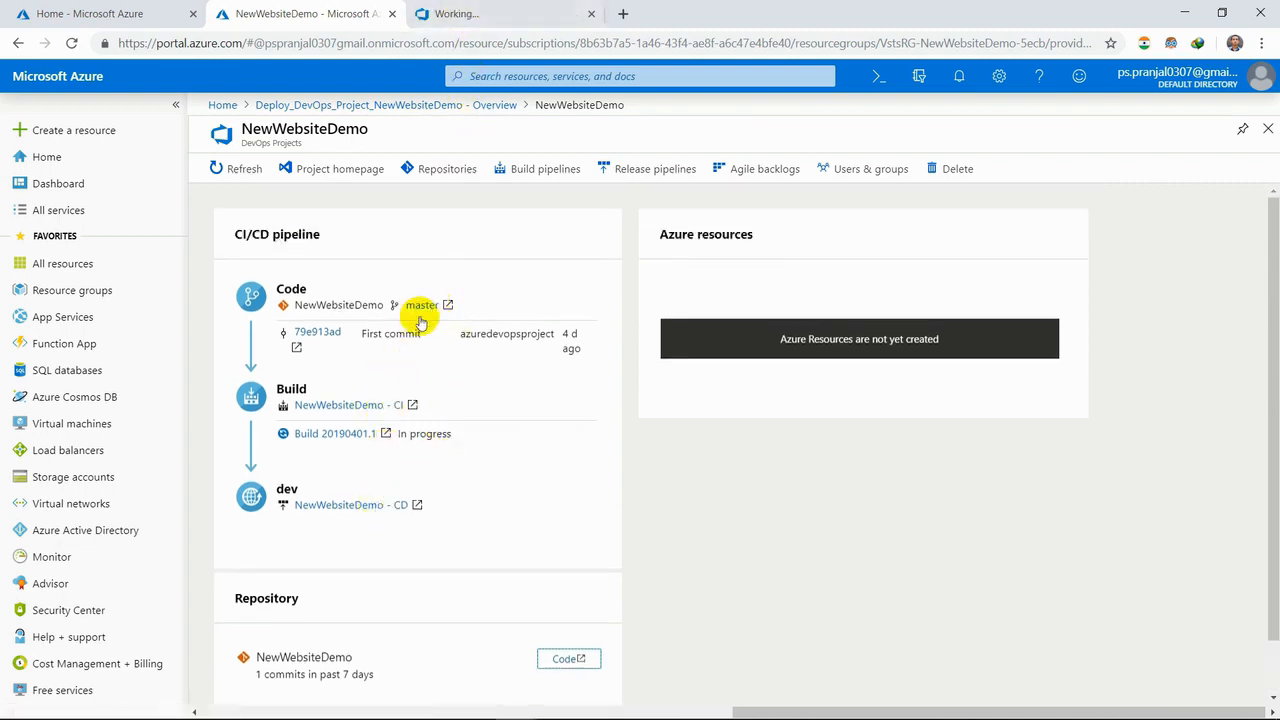
pyautogui.click(470, 10)
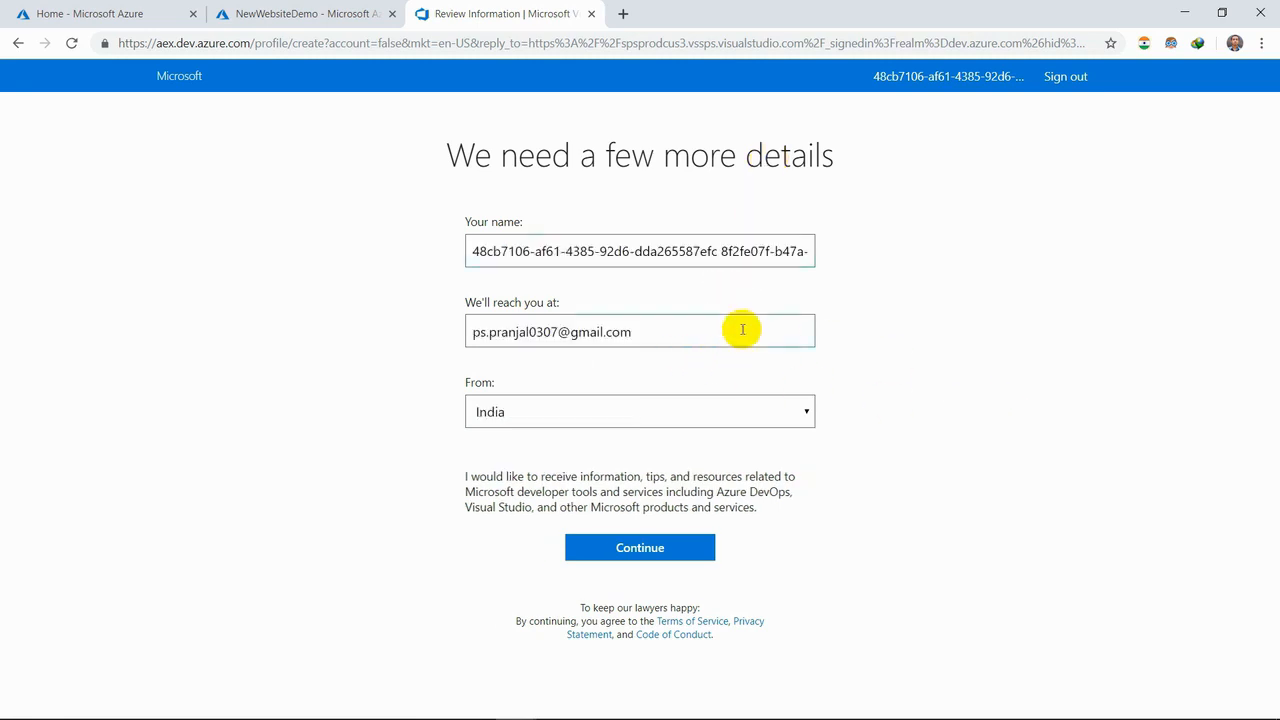
pyautogui.click(665, 556)
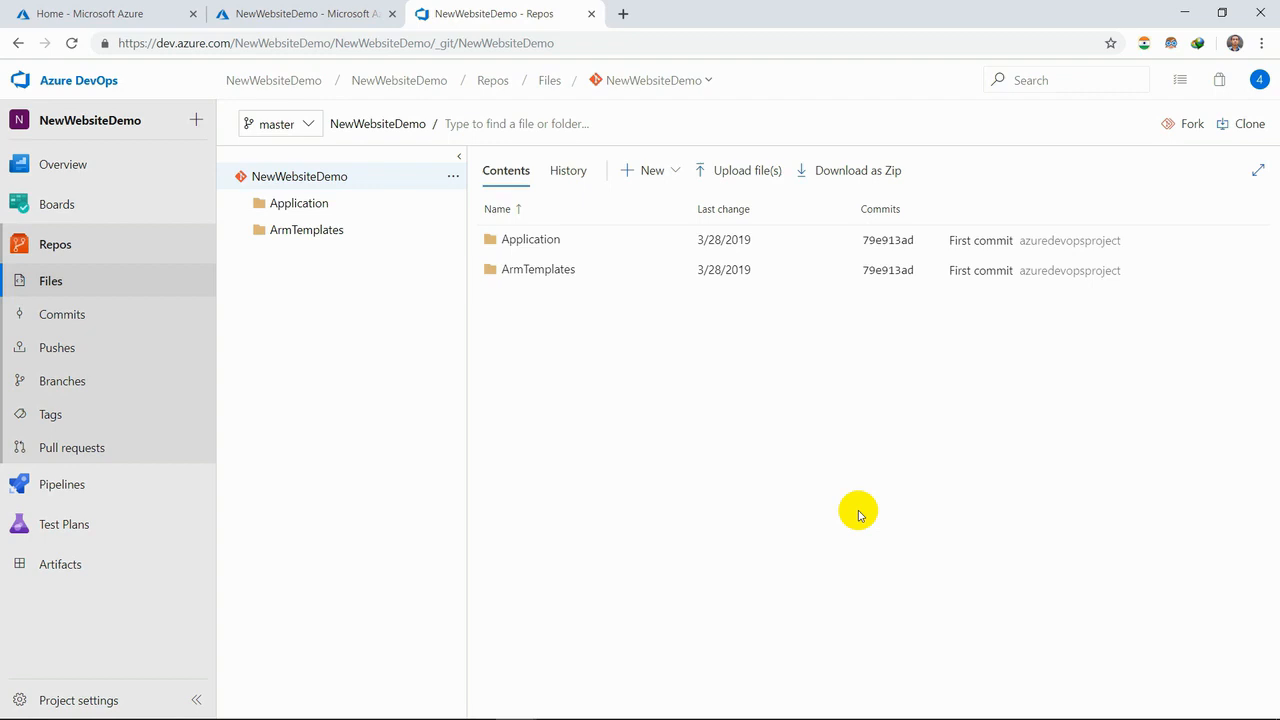
pyautogui.click(648, 171)
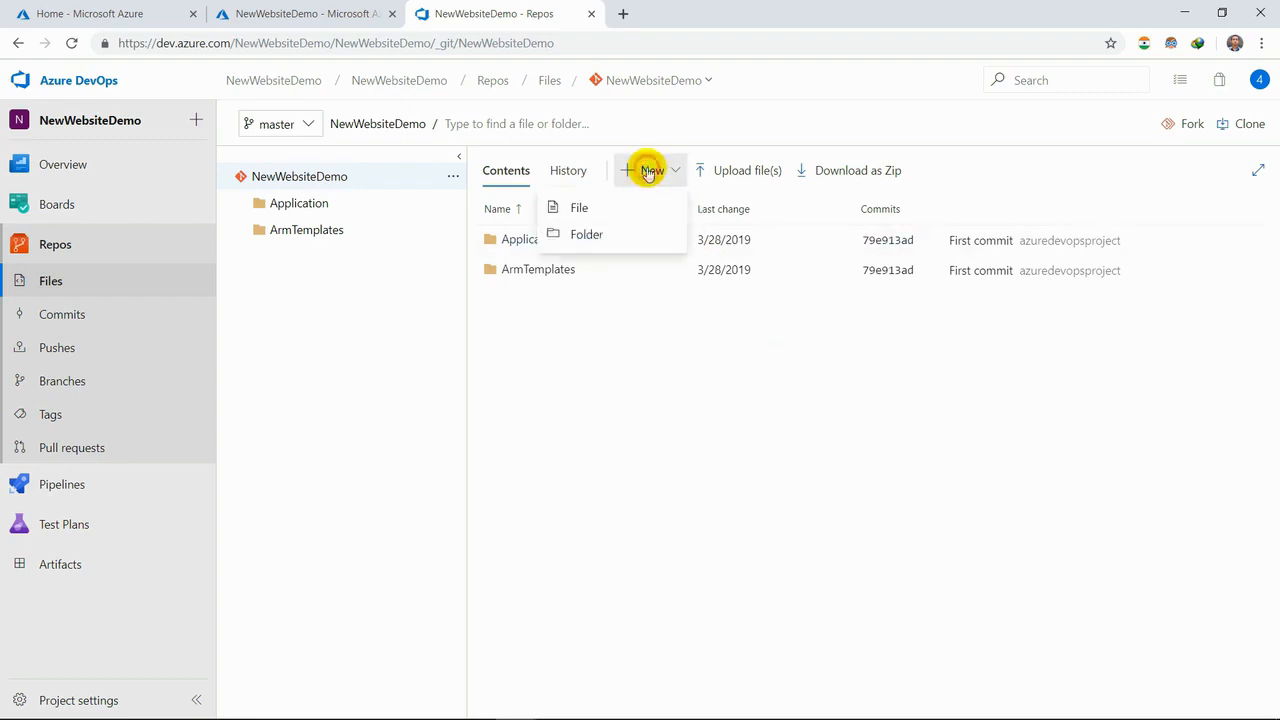
pyautogui.click(594, 238)
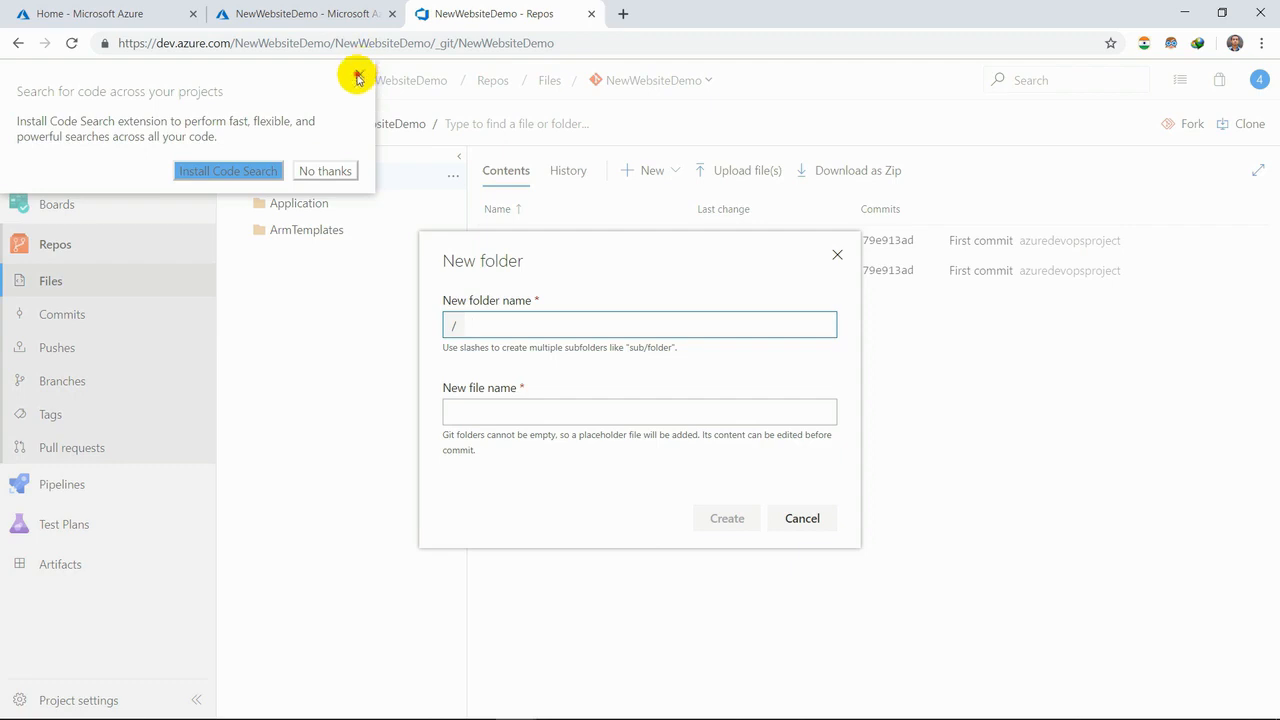
pyautogui.click(814, 516)
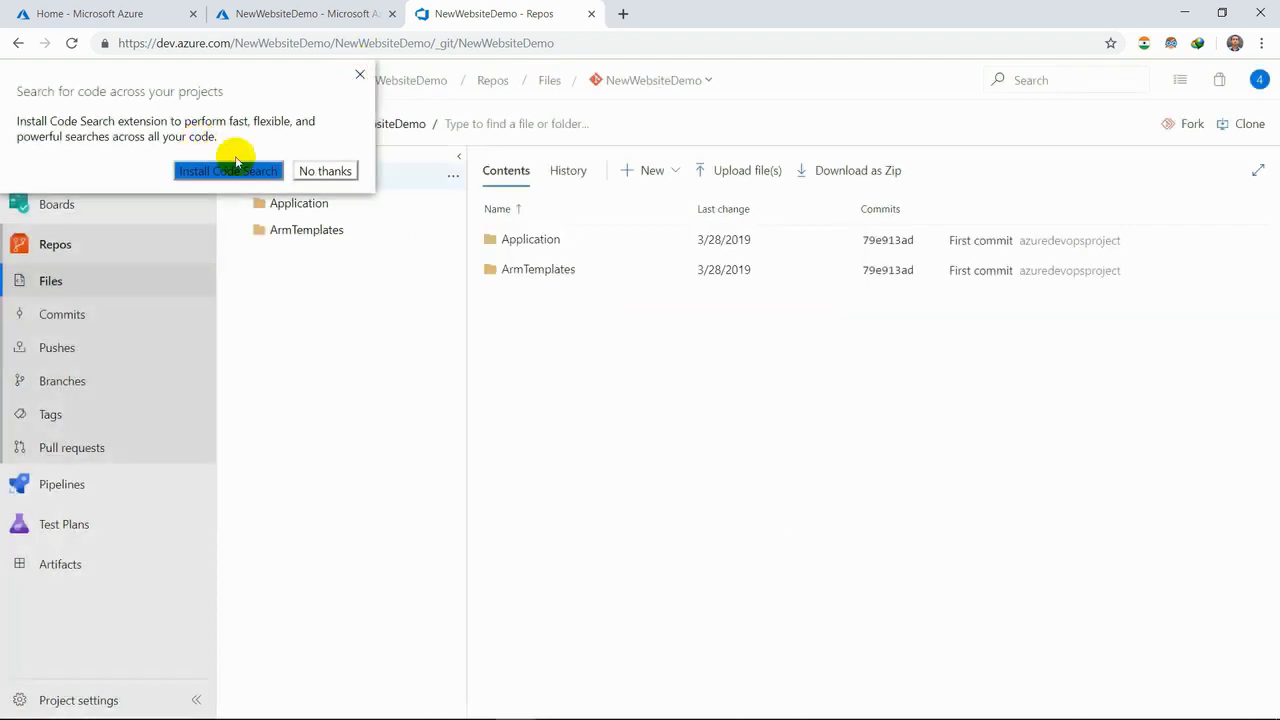
# - Decline the Code Search extension and create a new folder named rootsite containing the file index.html
pyautogui.click(320, 172)
pyautogui.click(641, 176)
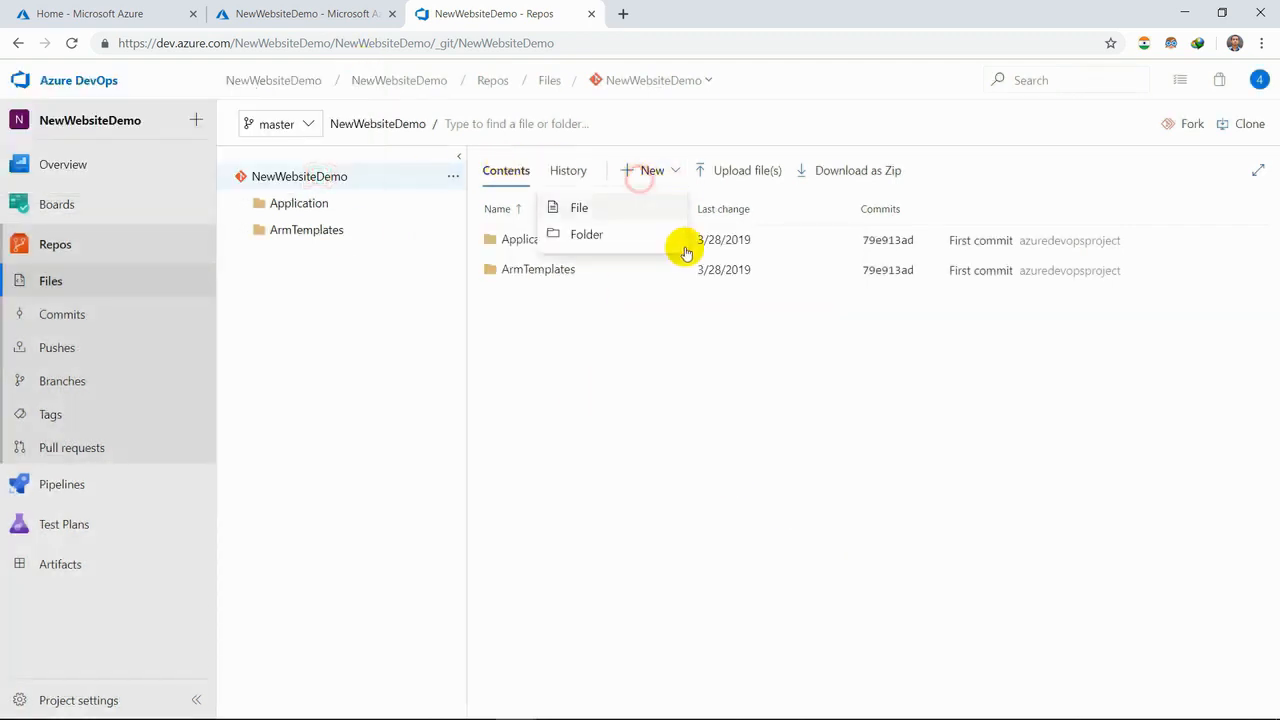
pyautogui.click(584, 237)
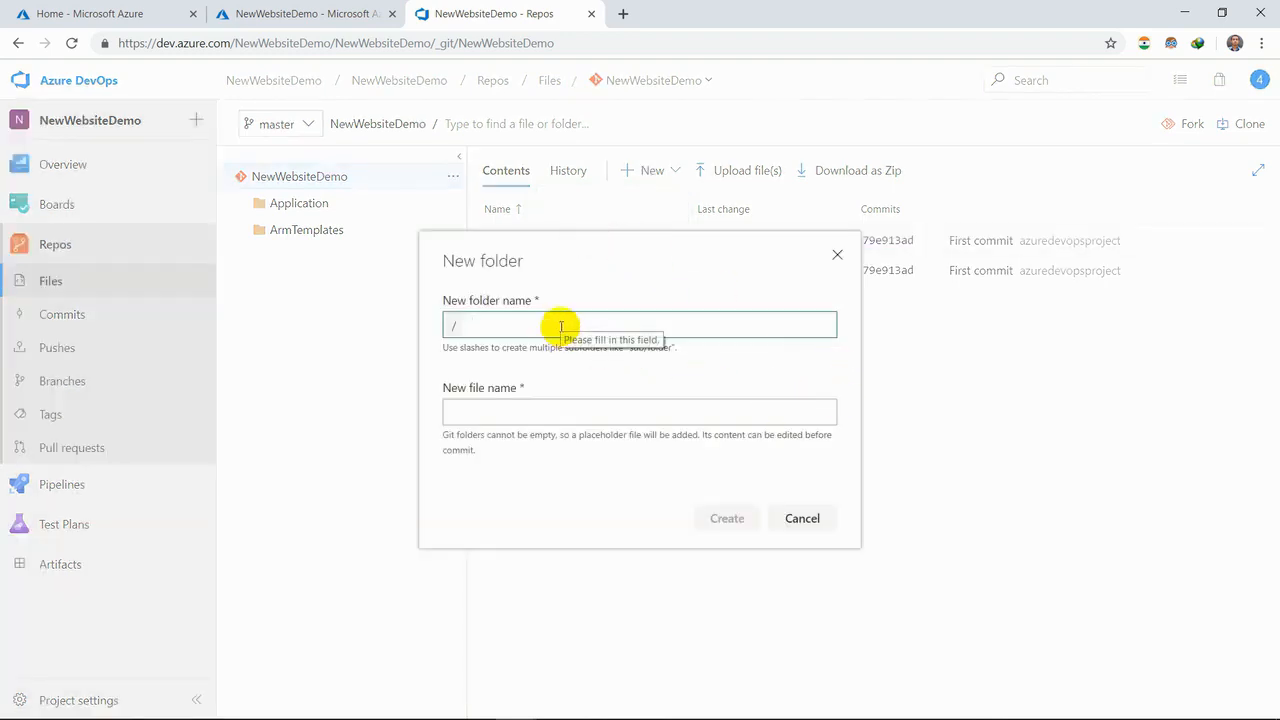
pyautogui.write('rootsite')
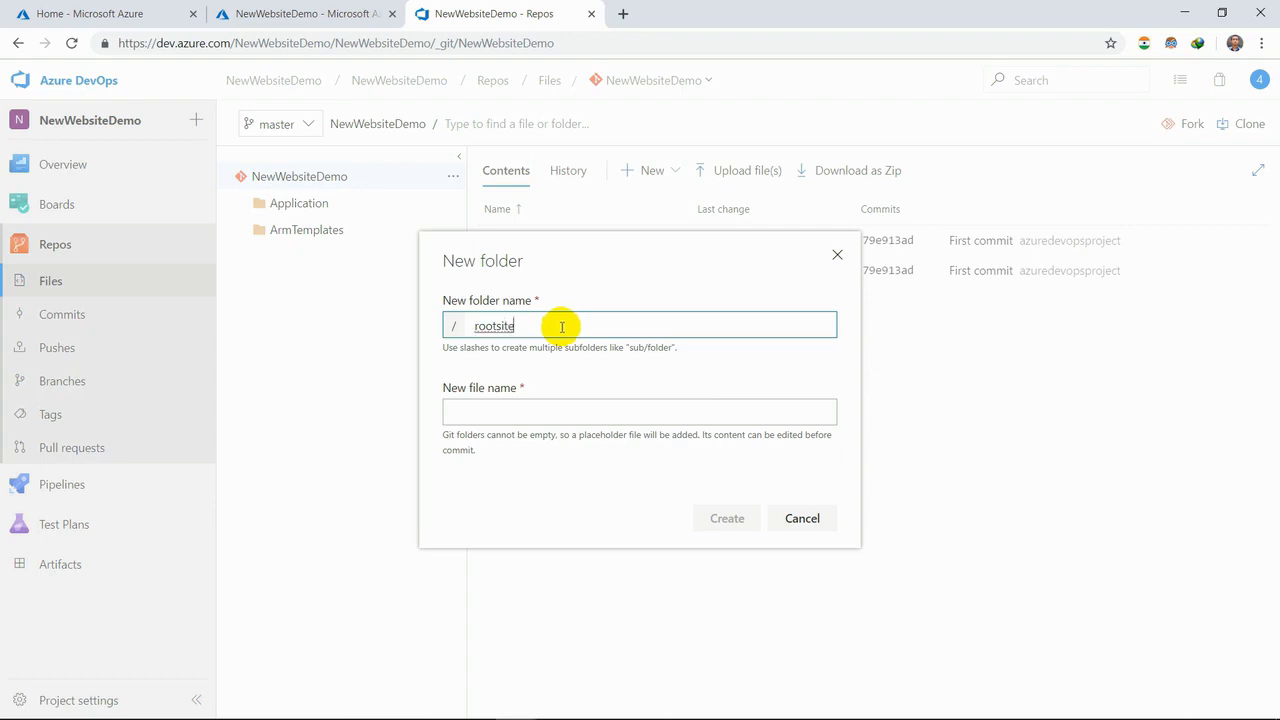
pyautogui.click(580, 410)
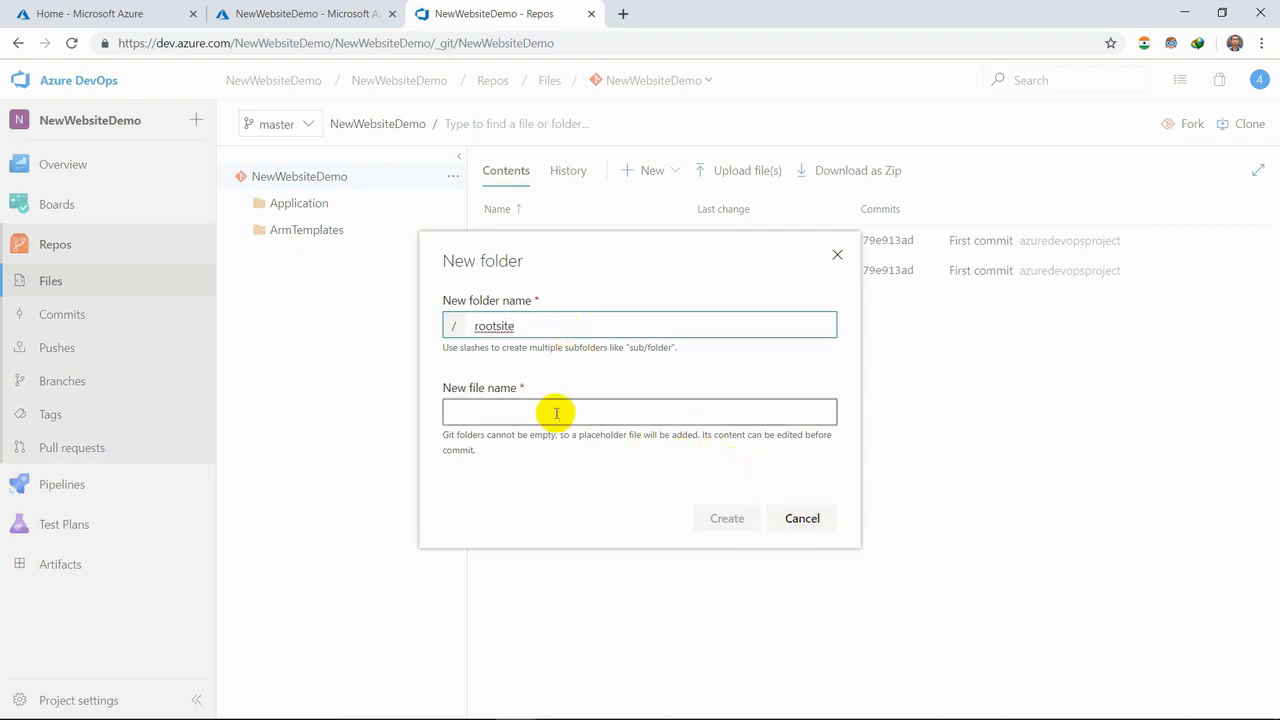
pyautogui.click(556, 413)
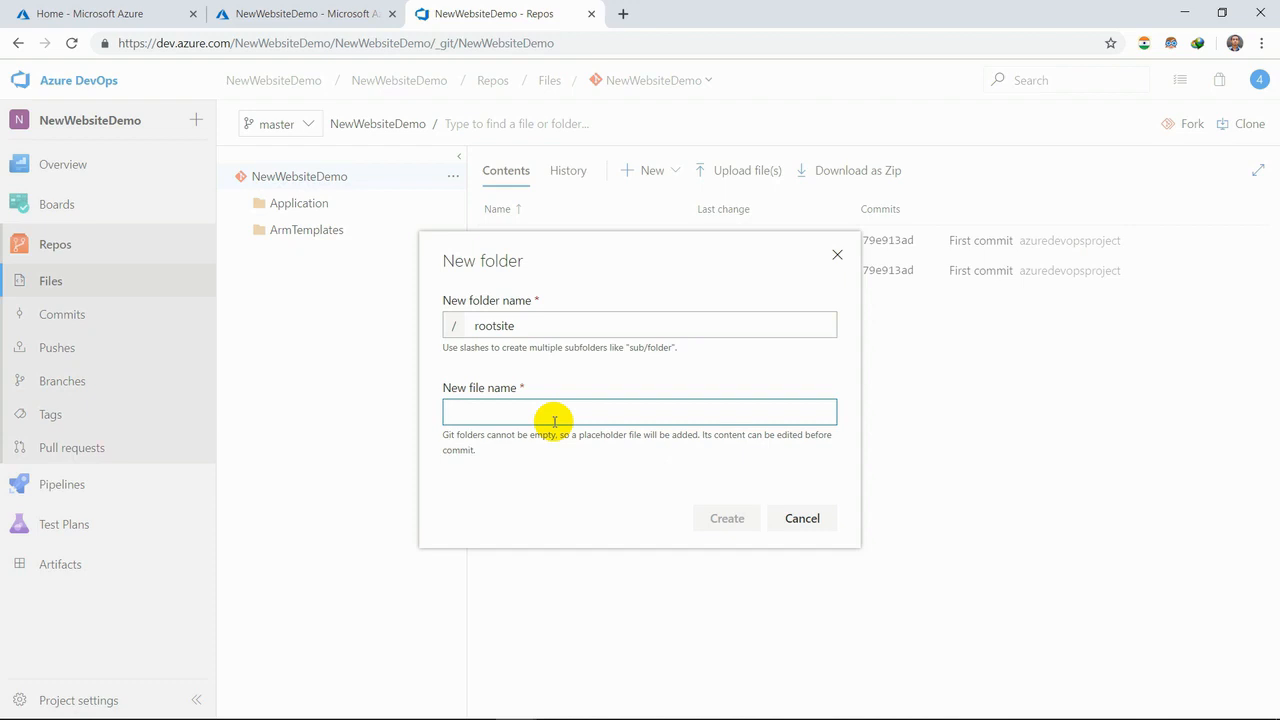
pyautogui.write('index')
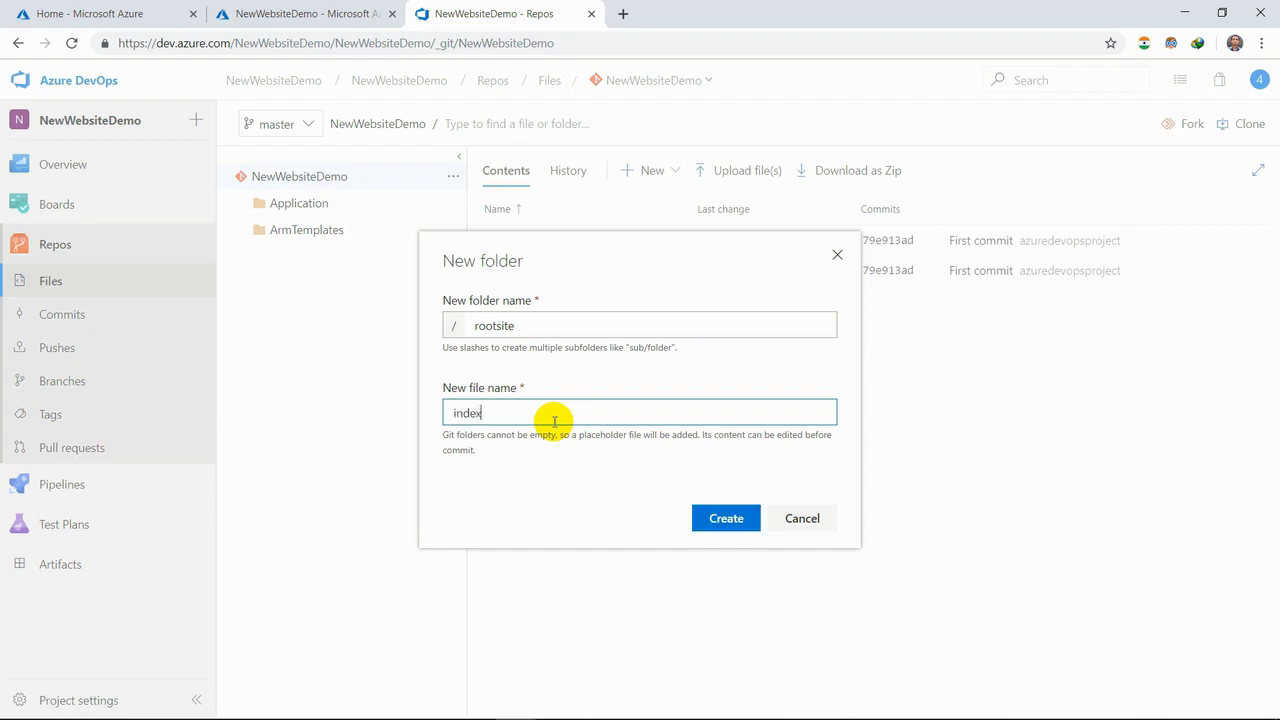
pyautogui.write('.html')
pyautogui.click(712, 520)
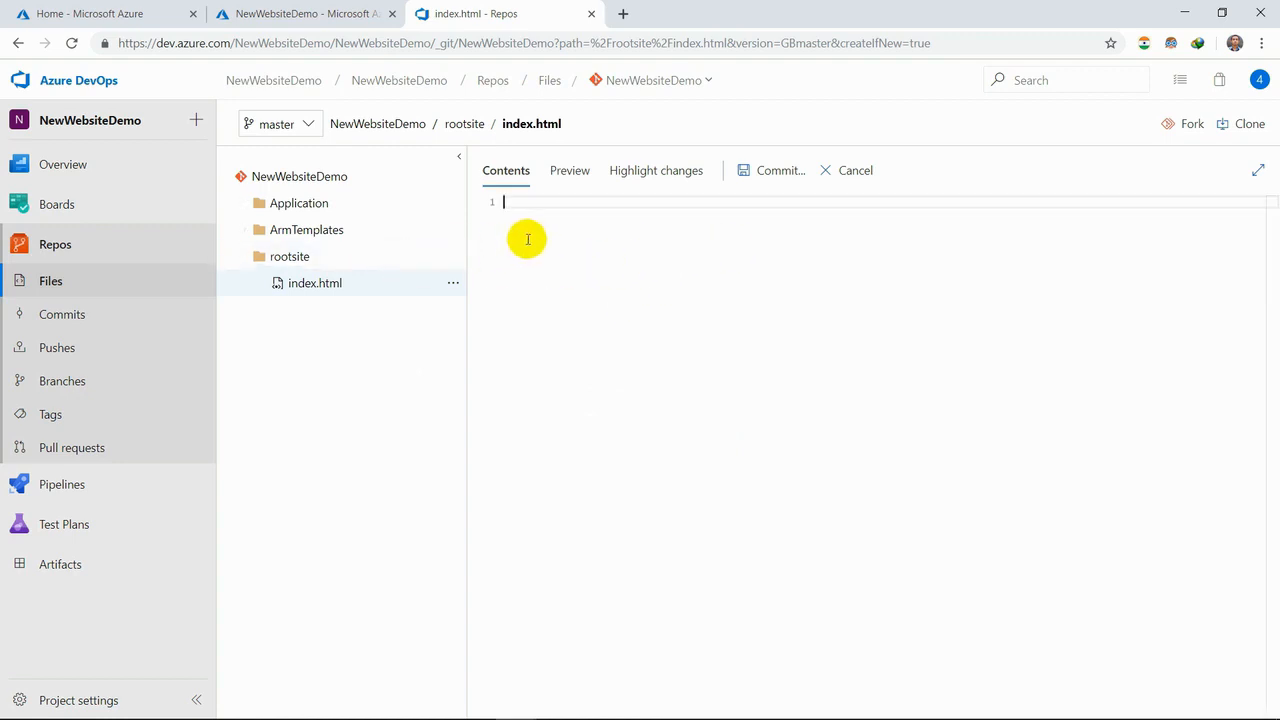
# - Write the opening and closing html tags in index.html with an empty line between them
pyautogui.write('<')
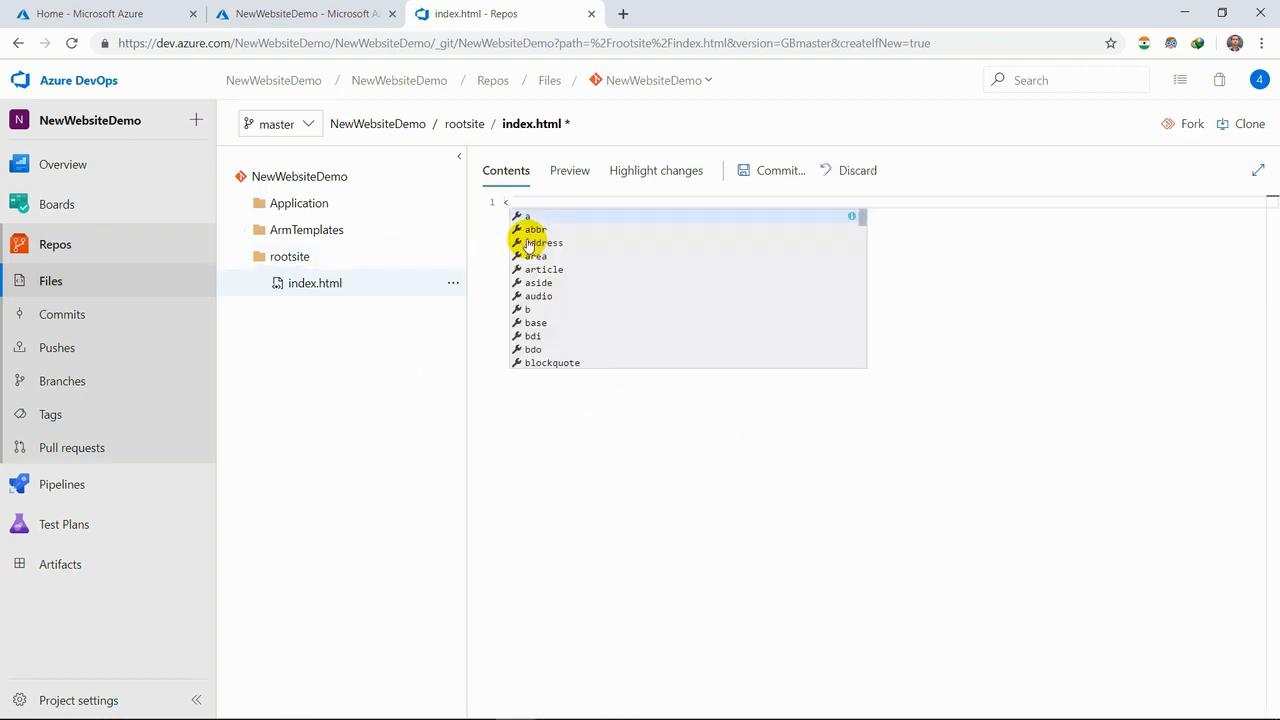
pyautogui.write('html>')
pyautogui.press('Return')
pyautogui.press('Return')
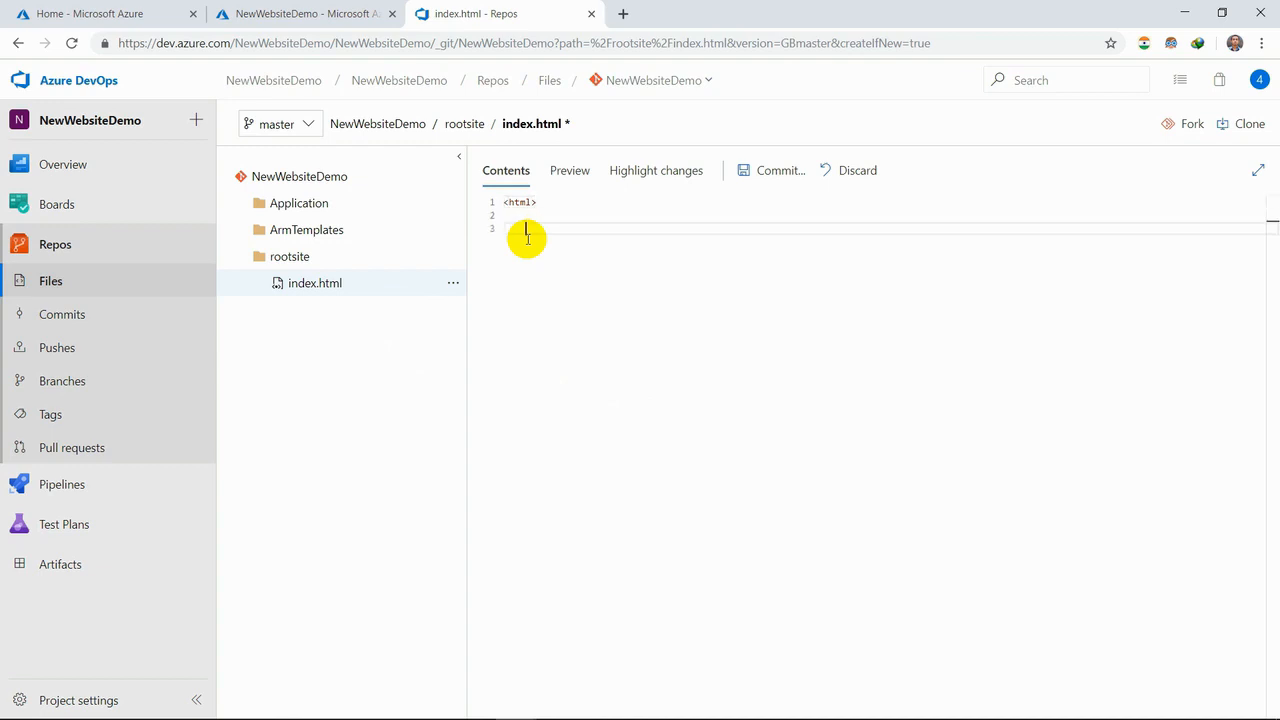
pyautogui.write('</html>')
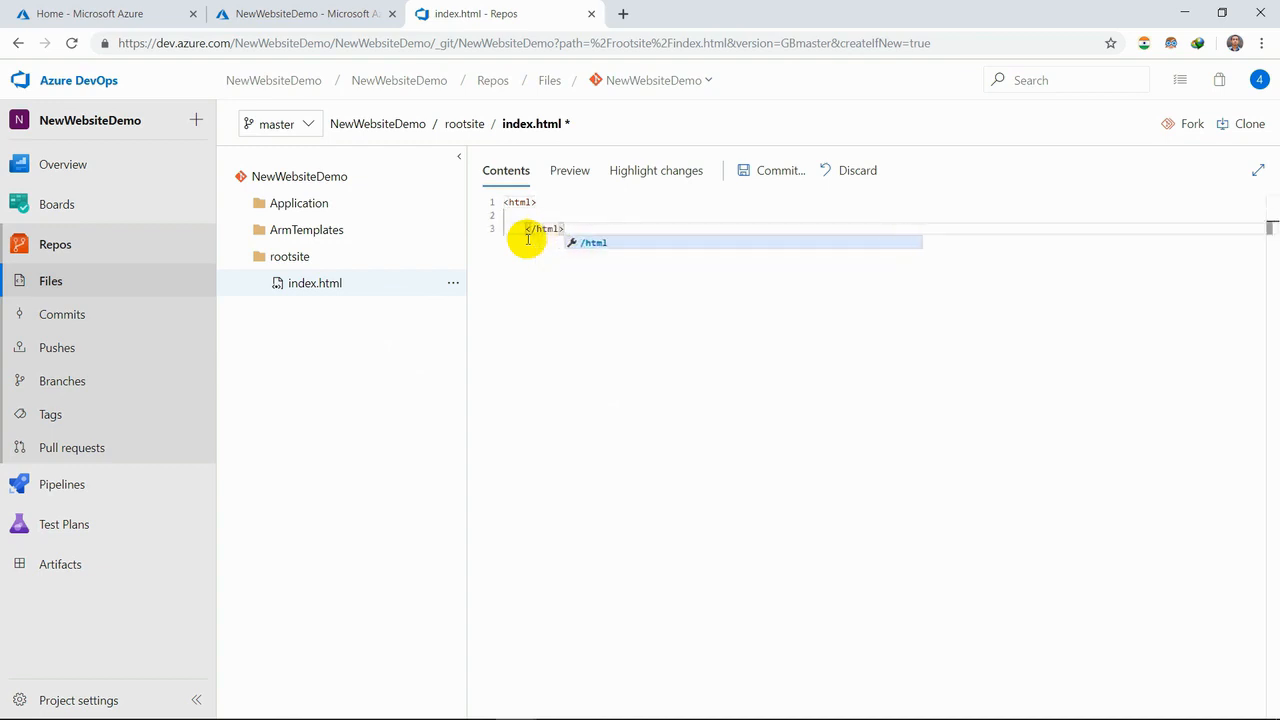
# - Insert extra blank lines between the html tags and add an opening head tag on line 2
pyautogui.click(521, 218)
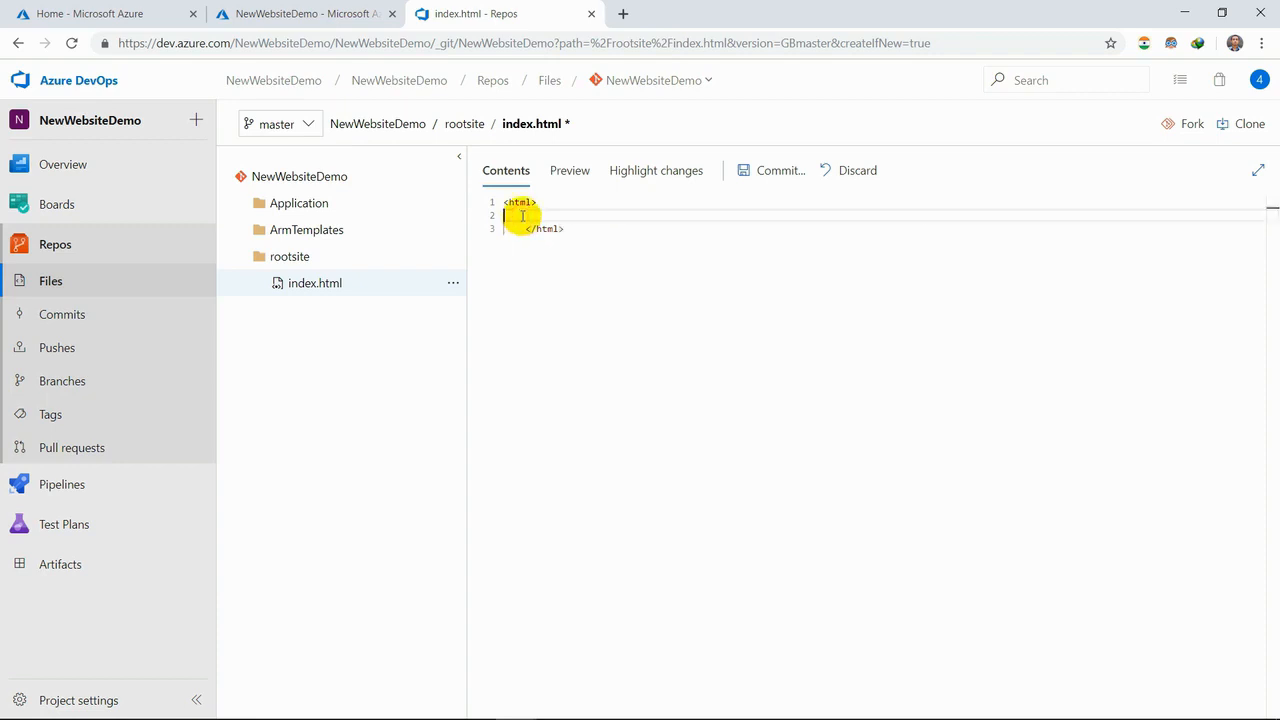
pyautogui.press('Return')
pyautogui.press('Return')
pyautogui.press('Return')
pyautogui.press('Up')
pyautogui.press('Up')
pyautogui.press('Up')
pyautogui.write('<')
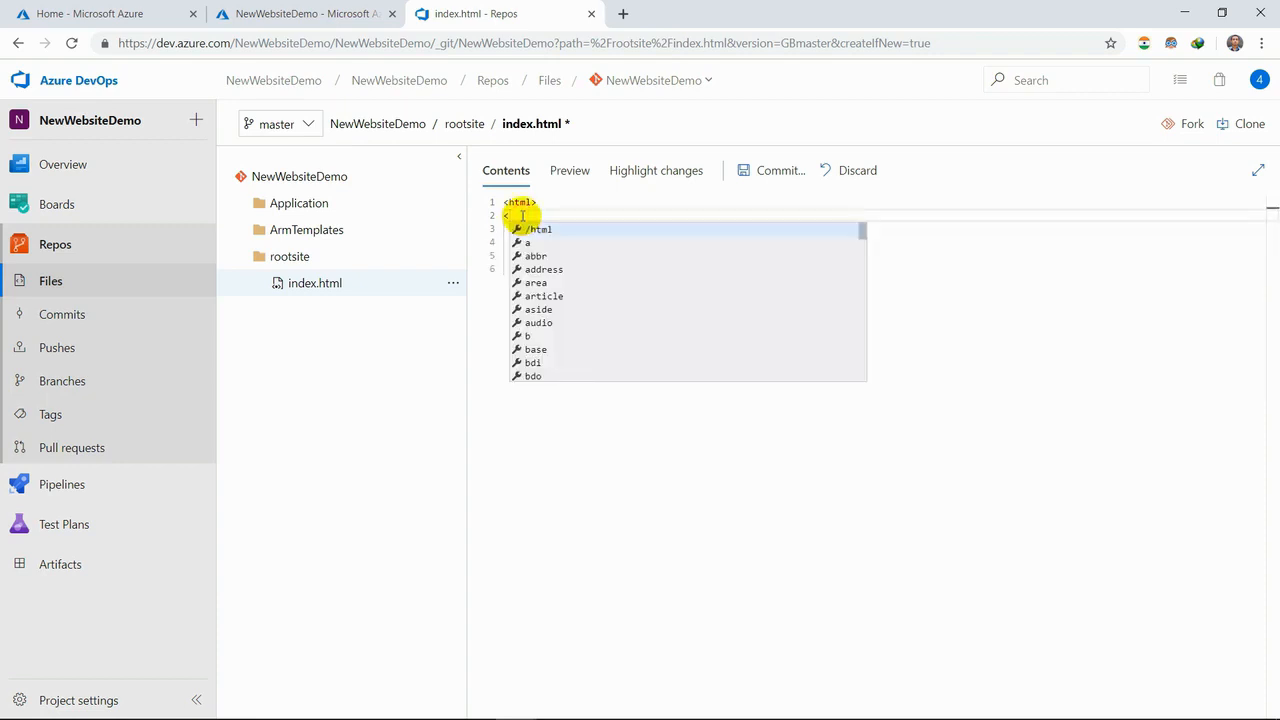
pyautogui.write('head>')
pyautogui.press('Return')
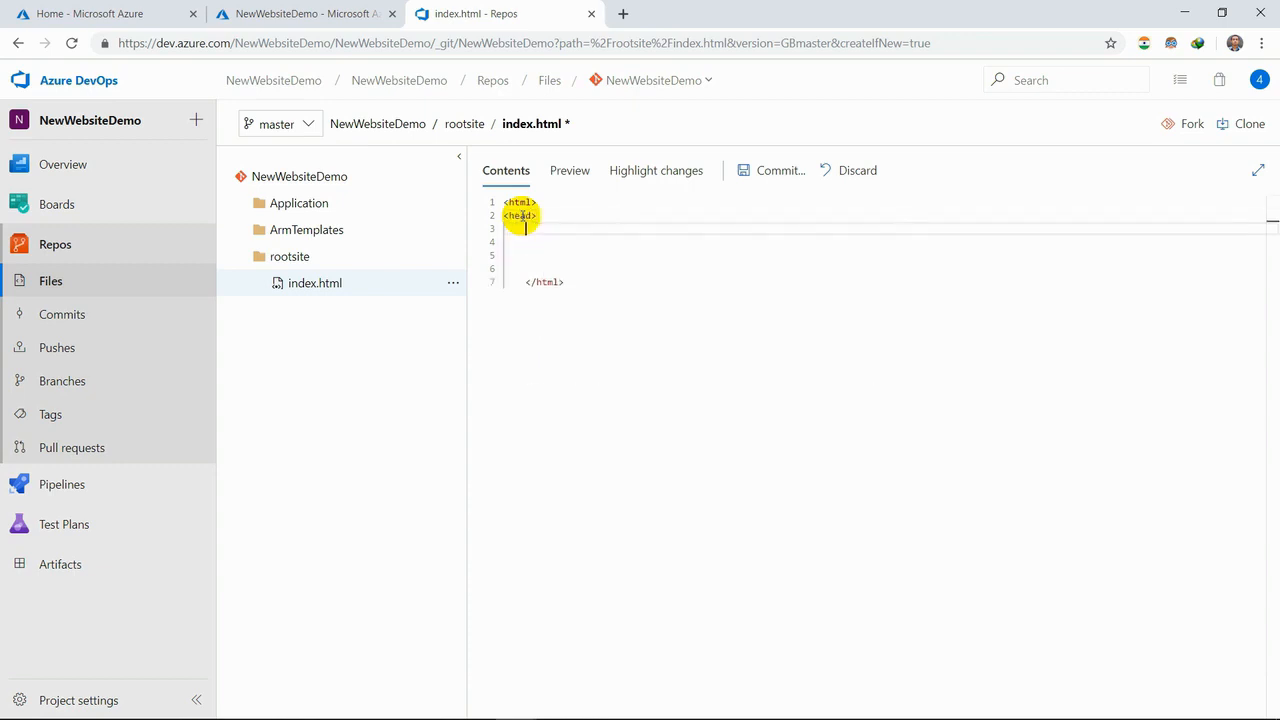
# - Add the h1 heading "Welcome Onboard!" inside the head section and close the head tag
pyautogui.write('<h1')
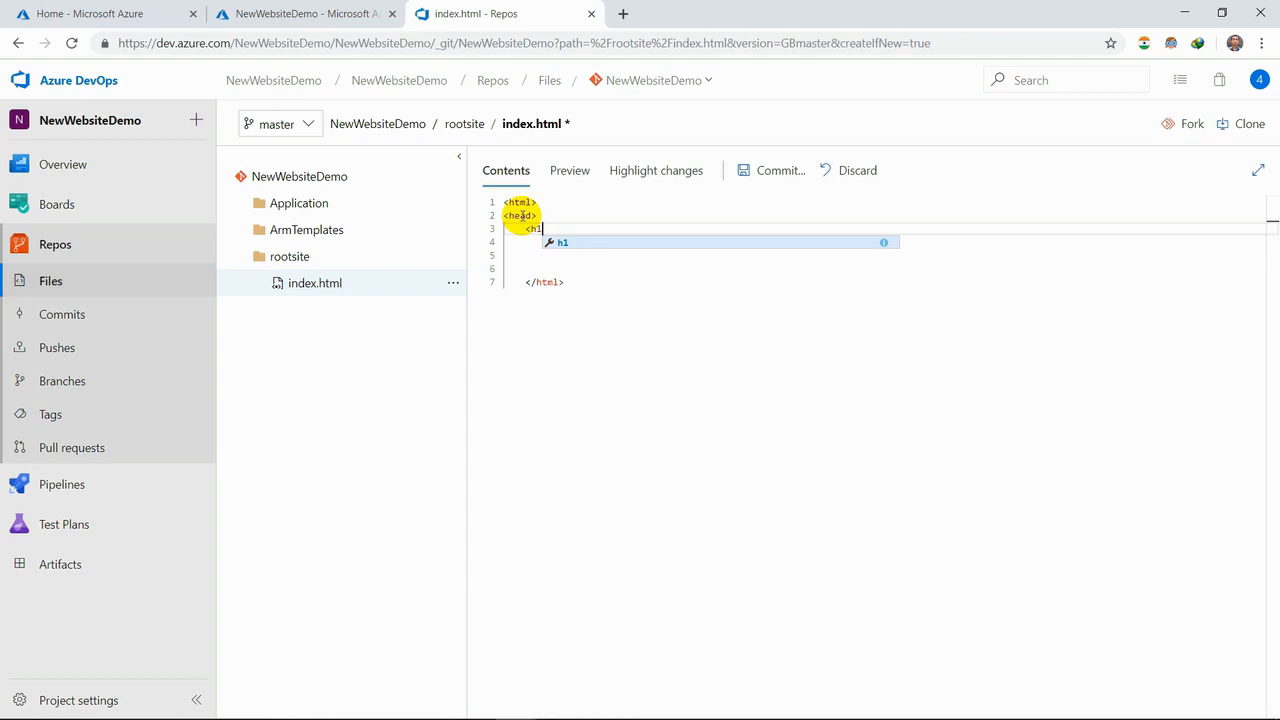
pyautogui.write('>Welcome Onboard')
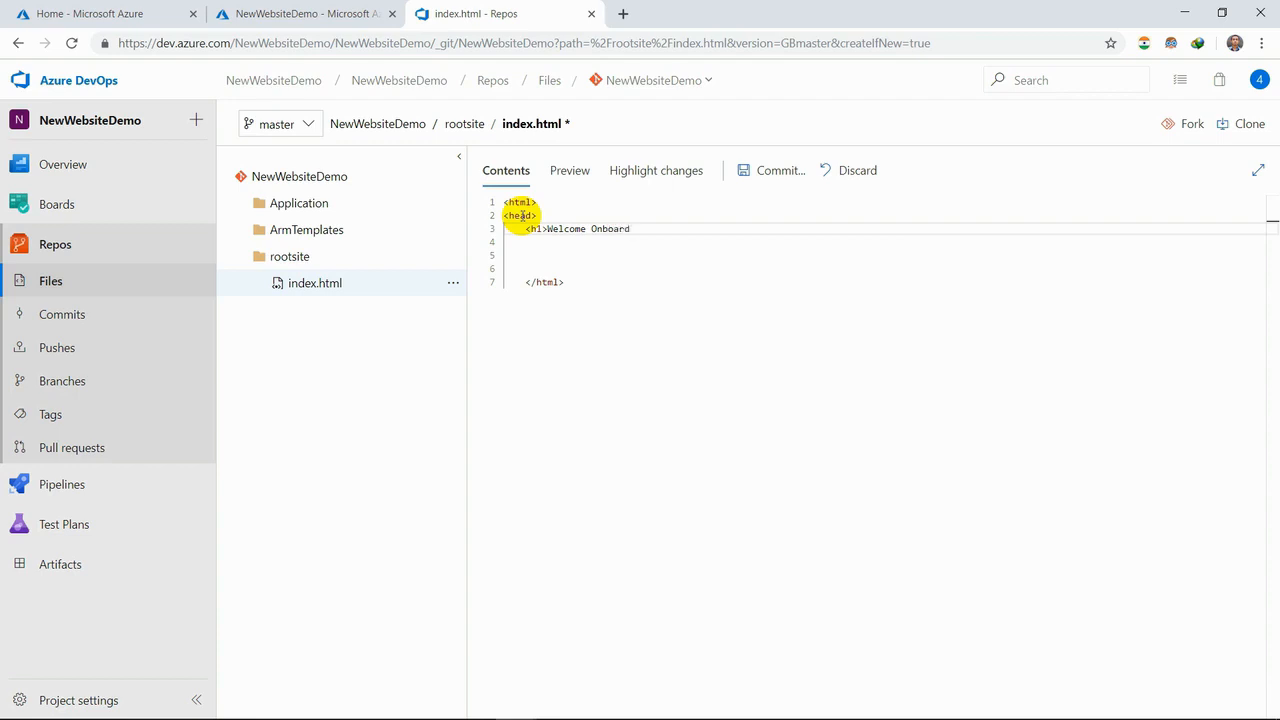
pyautogui.write('!</h1>')
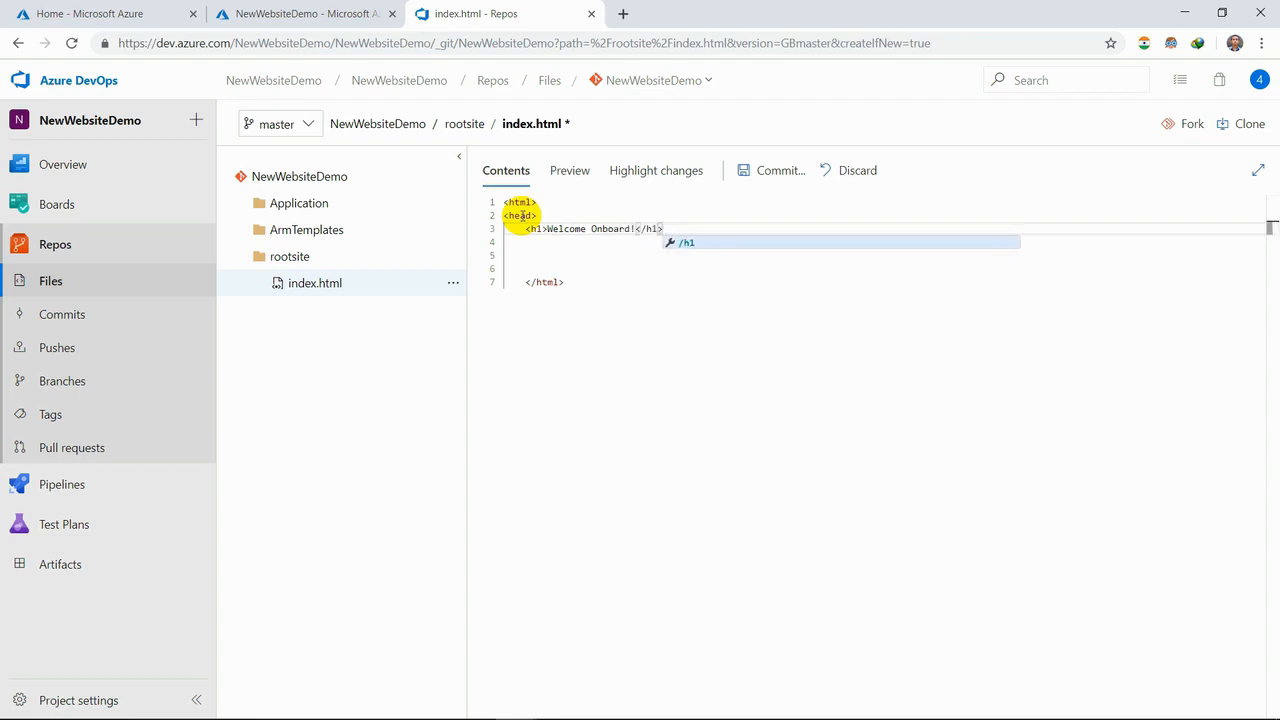
pyautogui.press('Return')
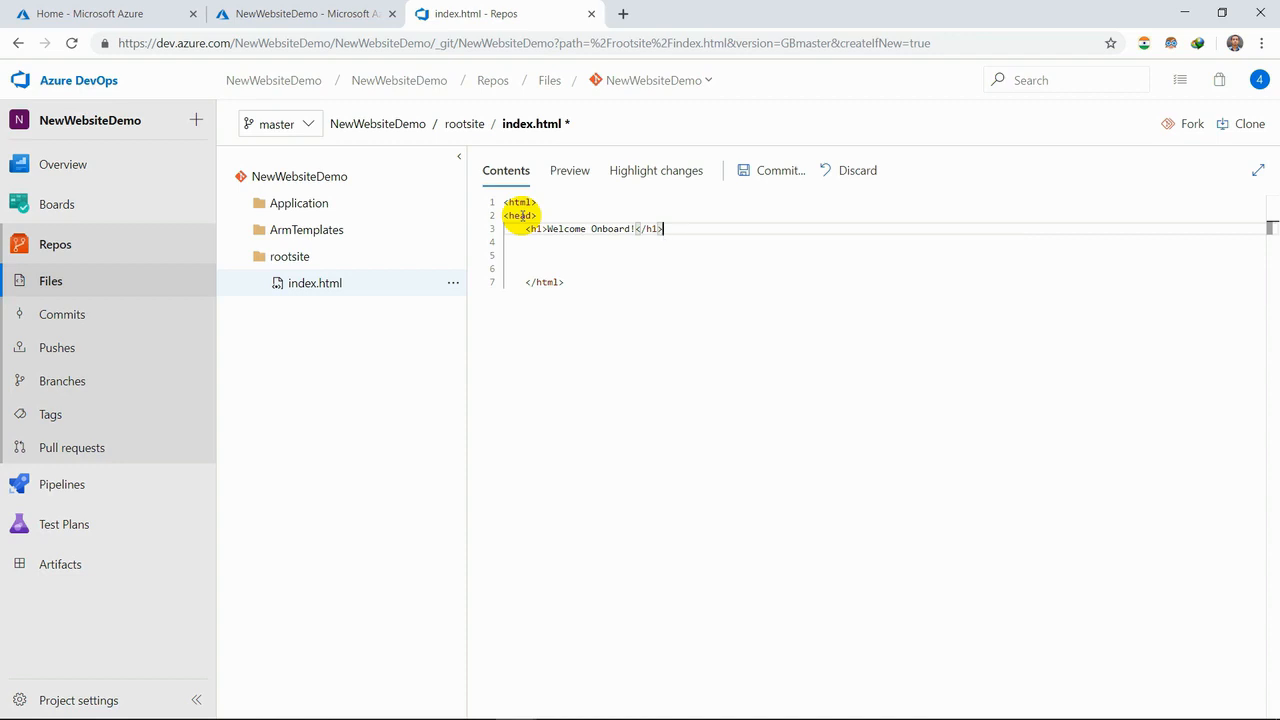
pyautogui.press('Return')
pyautogui.write('</head>')
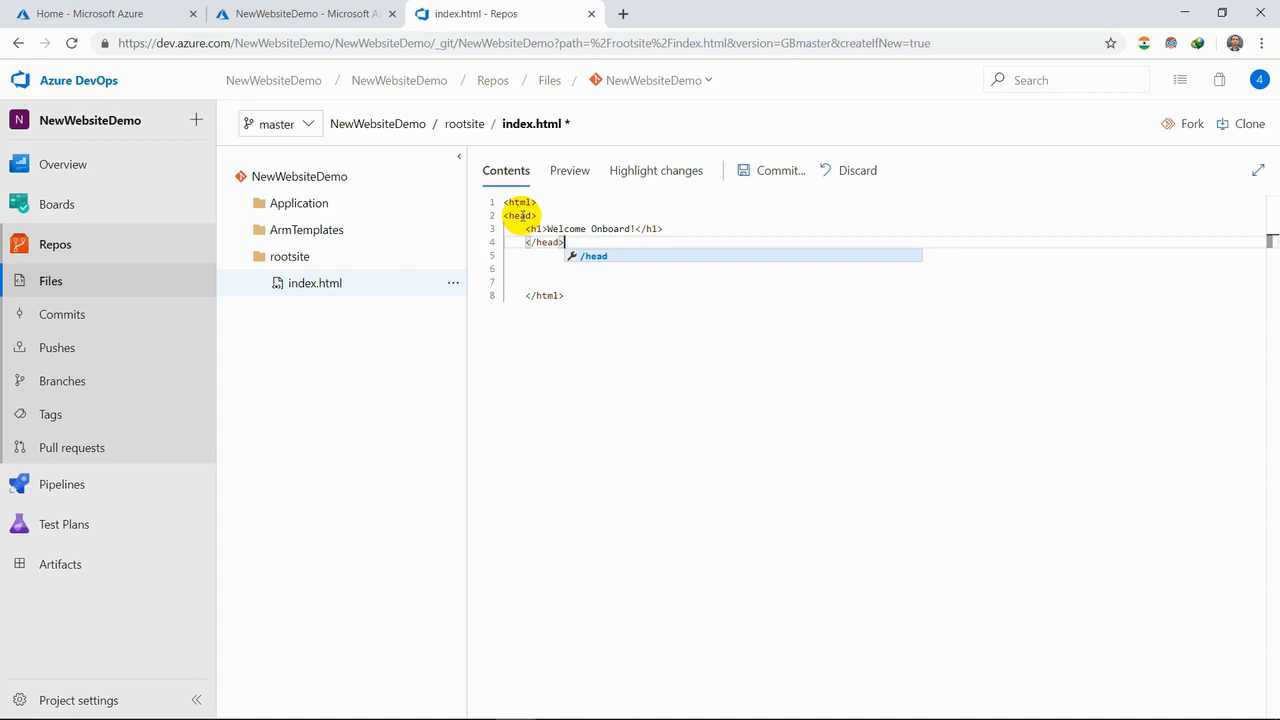
# - Commit index.html to the master branch with the default comment and no linked work items, and open a new pull request from it
pyautogui.click(760, 172)
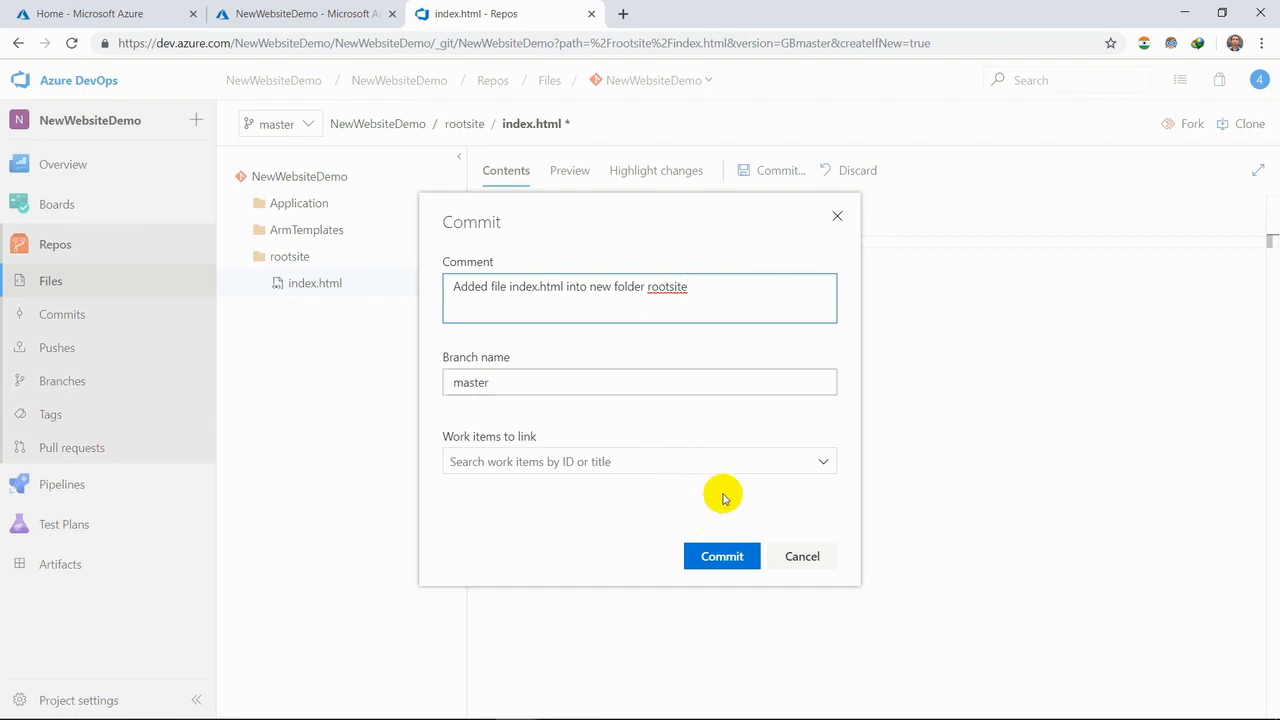
pyautogui.click(735, 462)
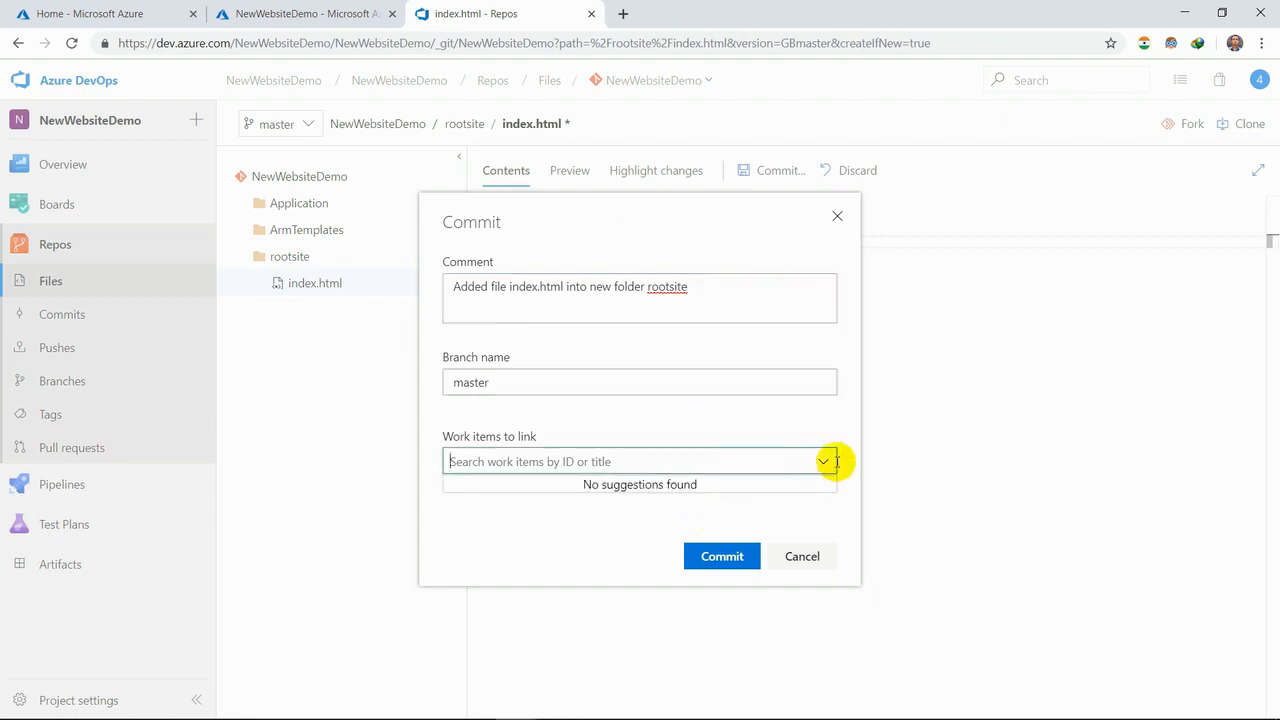
pyautogui.click(720, 557)
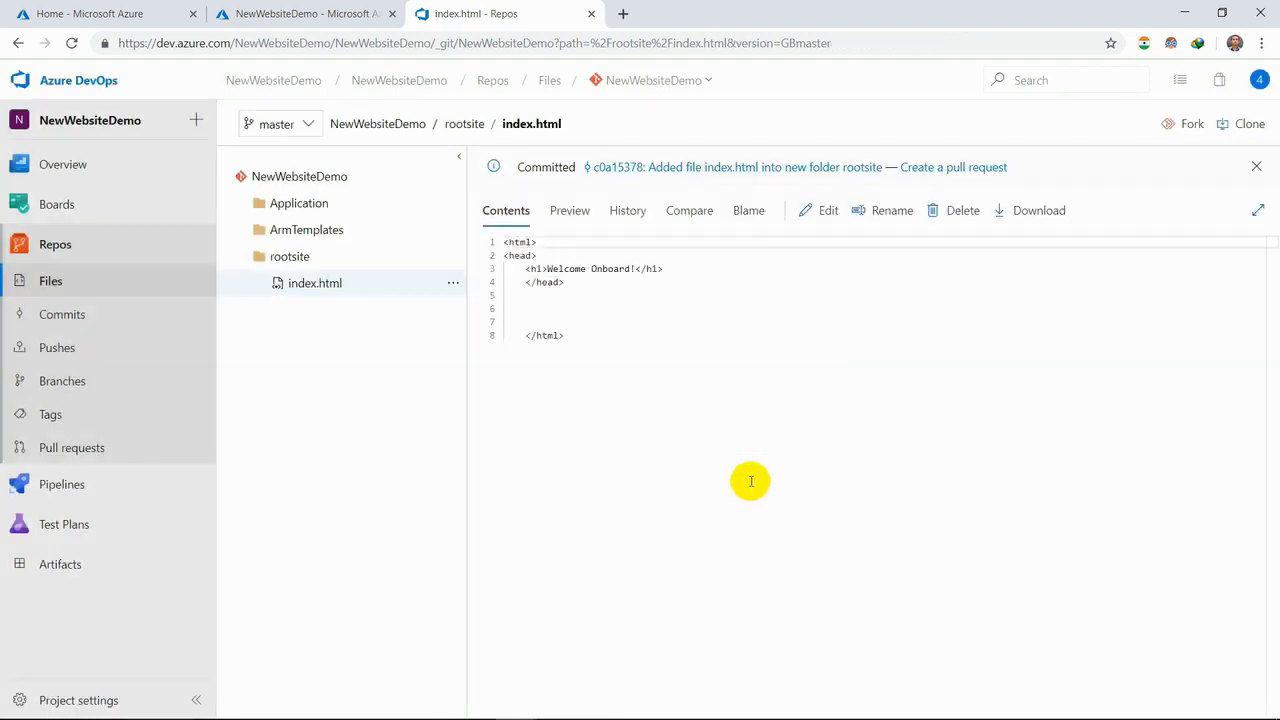
pyautogui.click(957, 169)
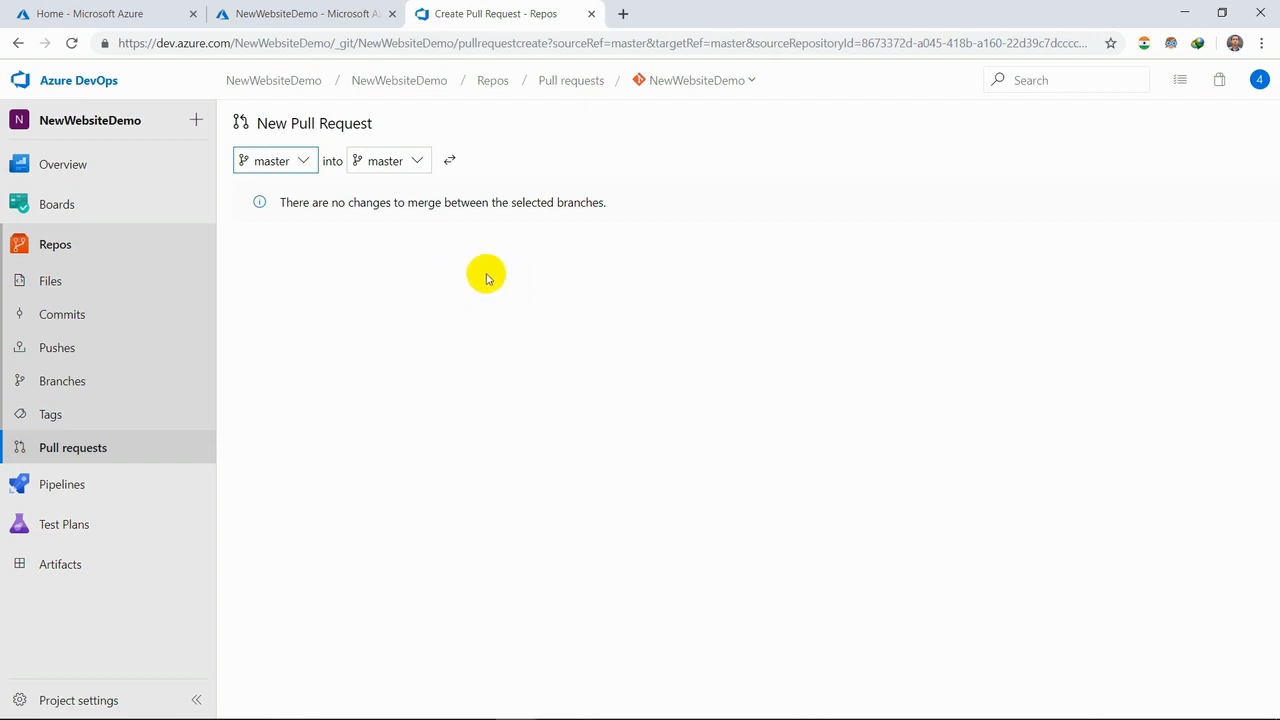
# - Describe the project on its summary page as "This is a website developed and managed by our devOps team."
pyautogui.click(84, 164)
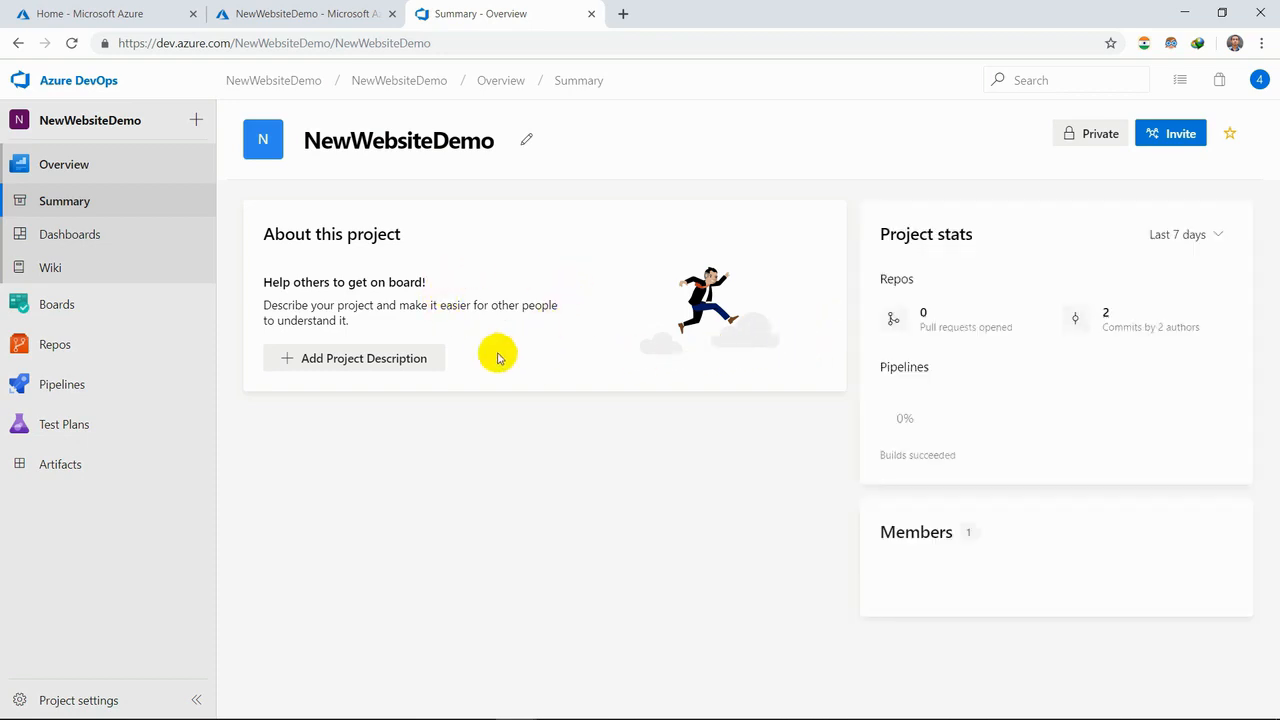
pyautogui.click(397, 360)
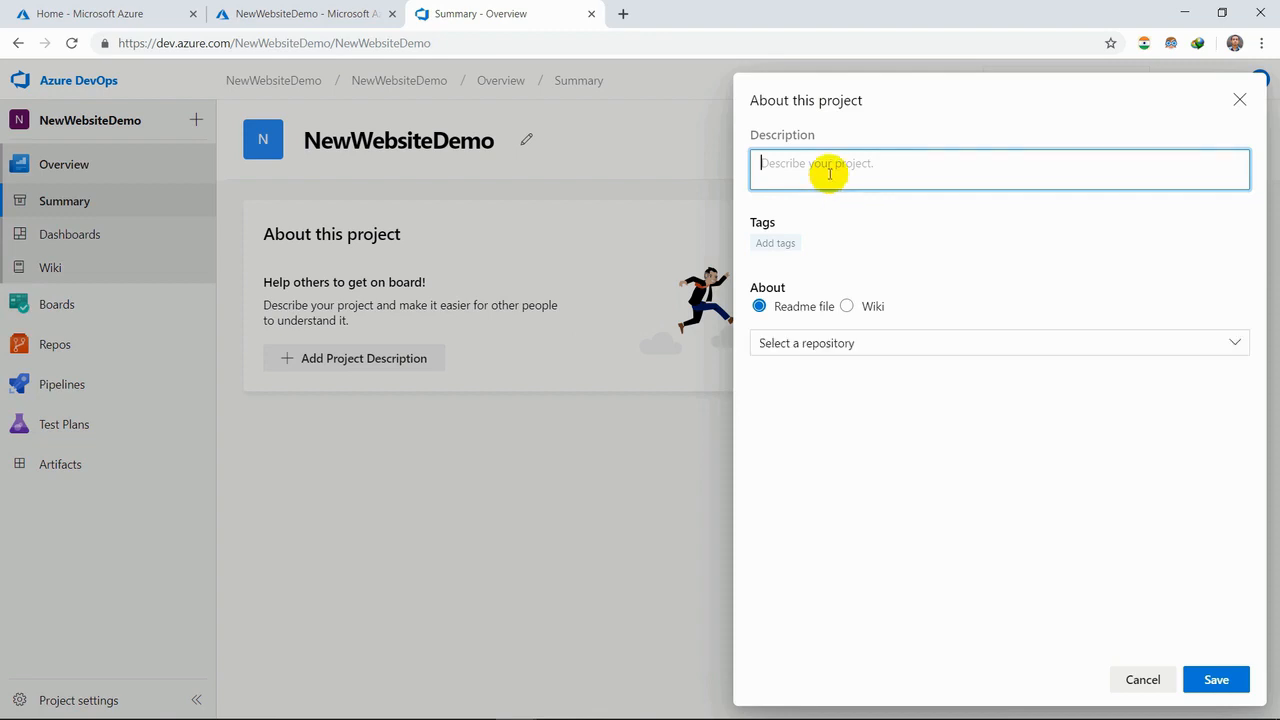
pyautogui.write('This is a website develope')
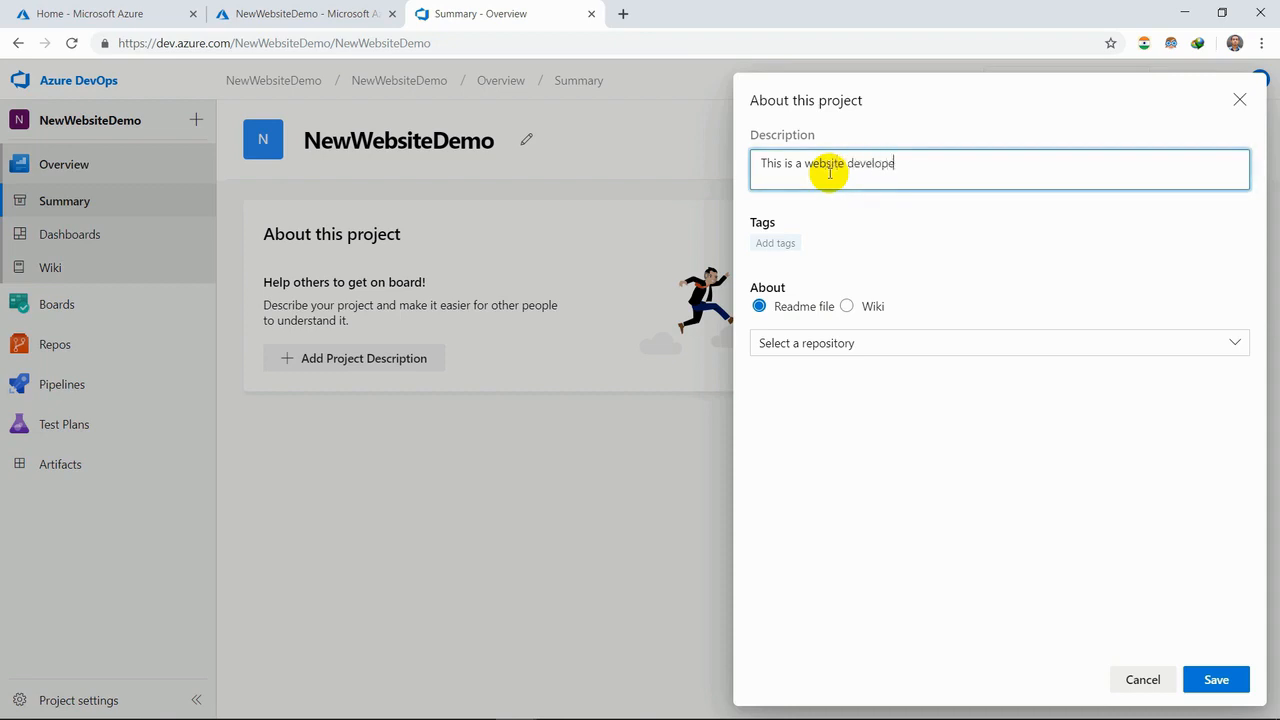
pyautogui.write('d and managed by our devOps team')
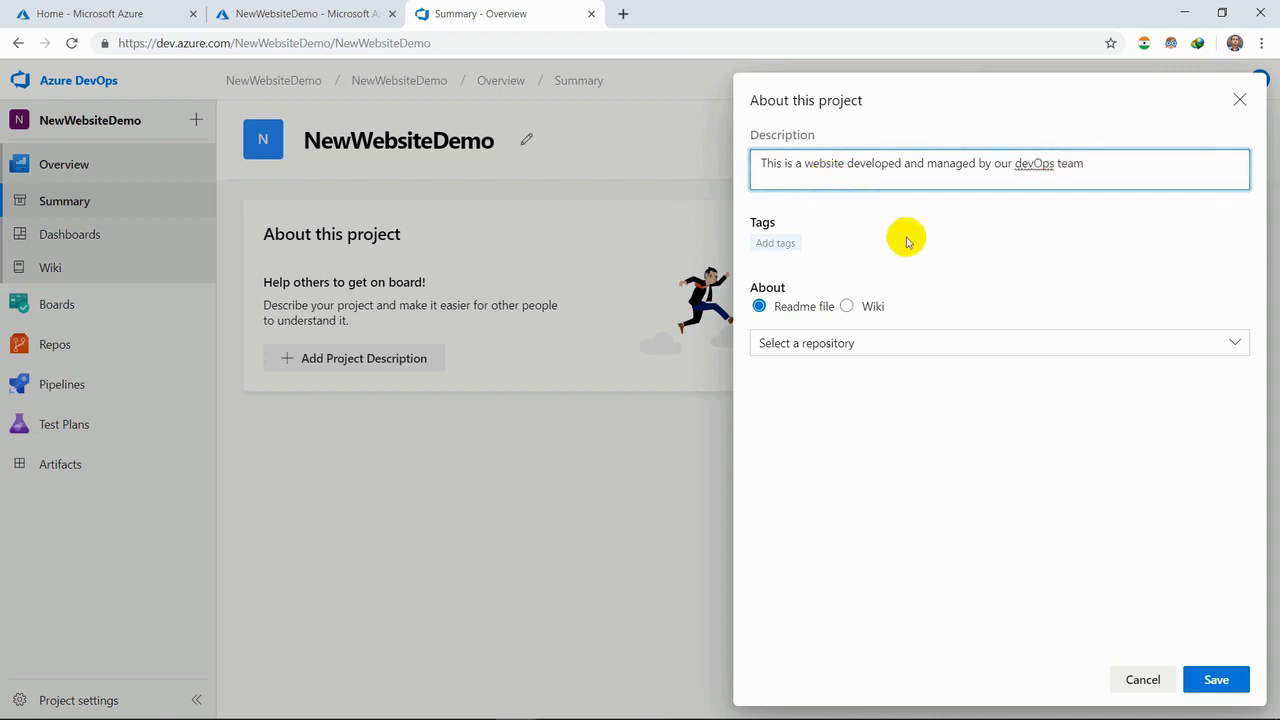
pyautogui.write('.')
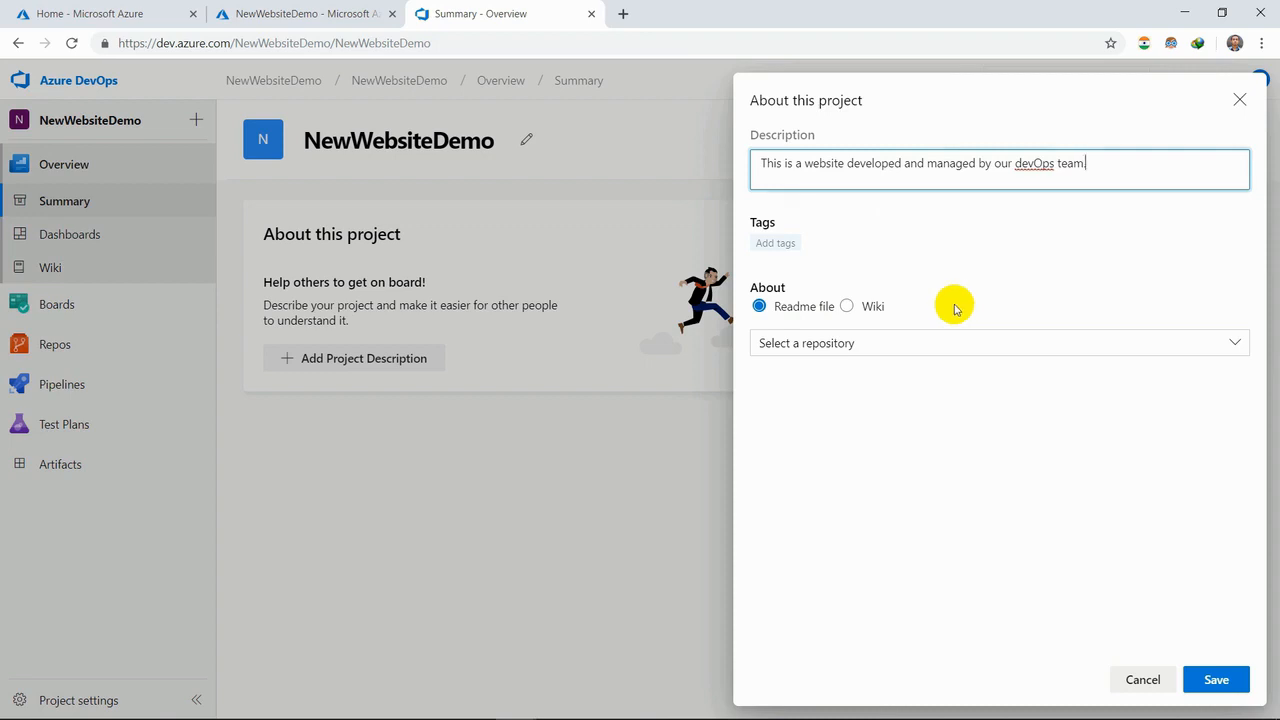
# - Use the readme file of the NewWebsiteDemo repository for the project's About section and save the project details
pyautogui.click(997, 343)
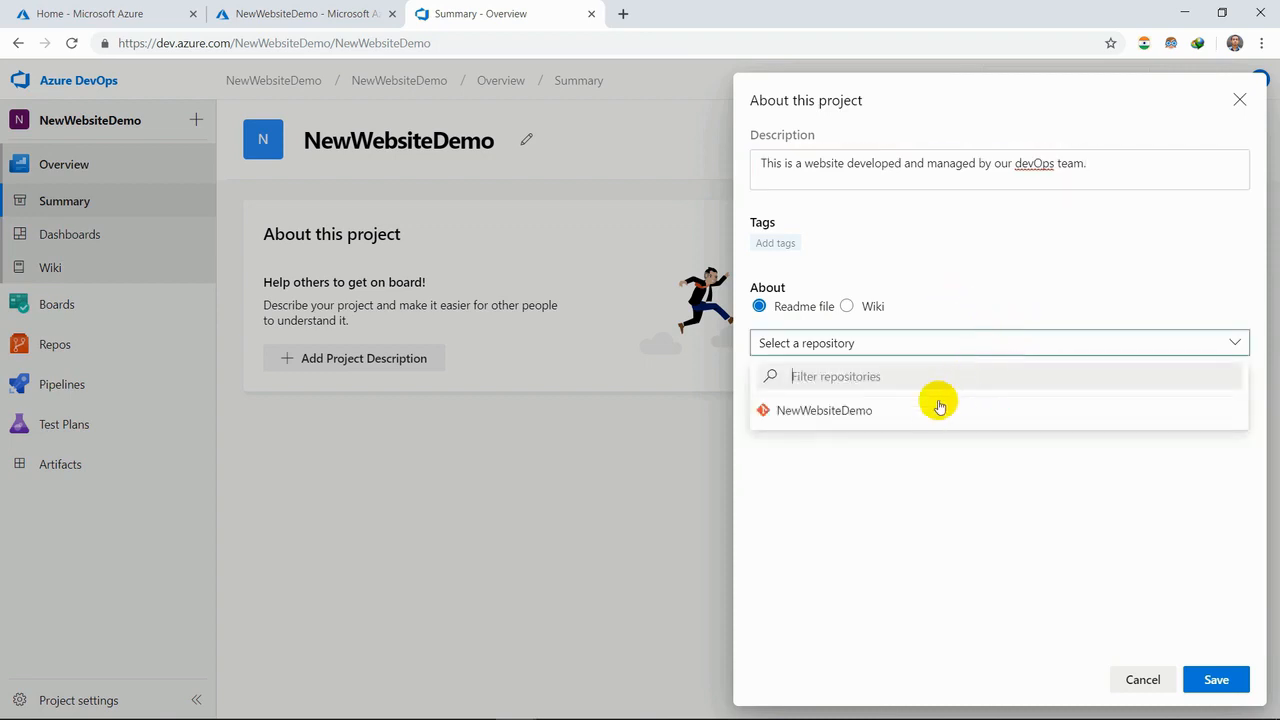
pyautogui.click(929, 406)
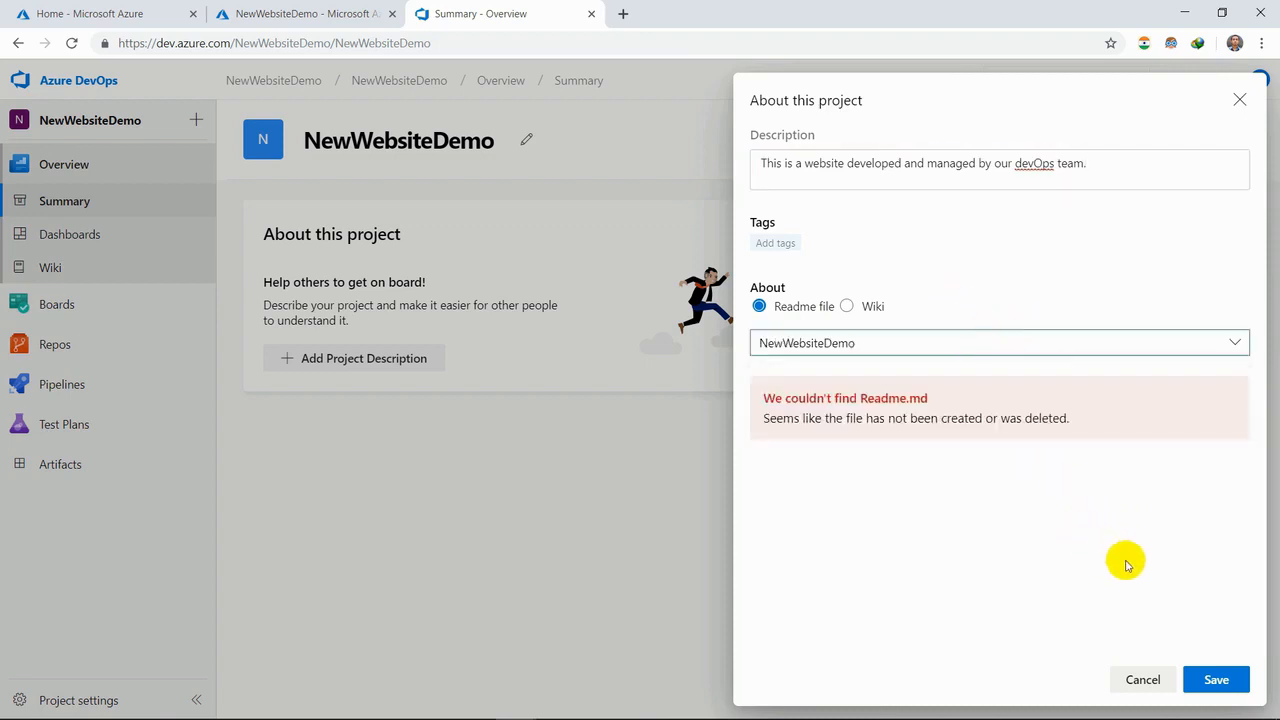
pyautogui.click(855, 306)
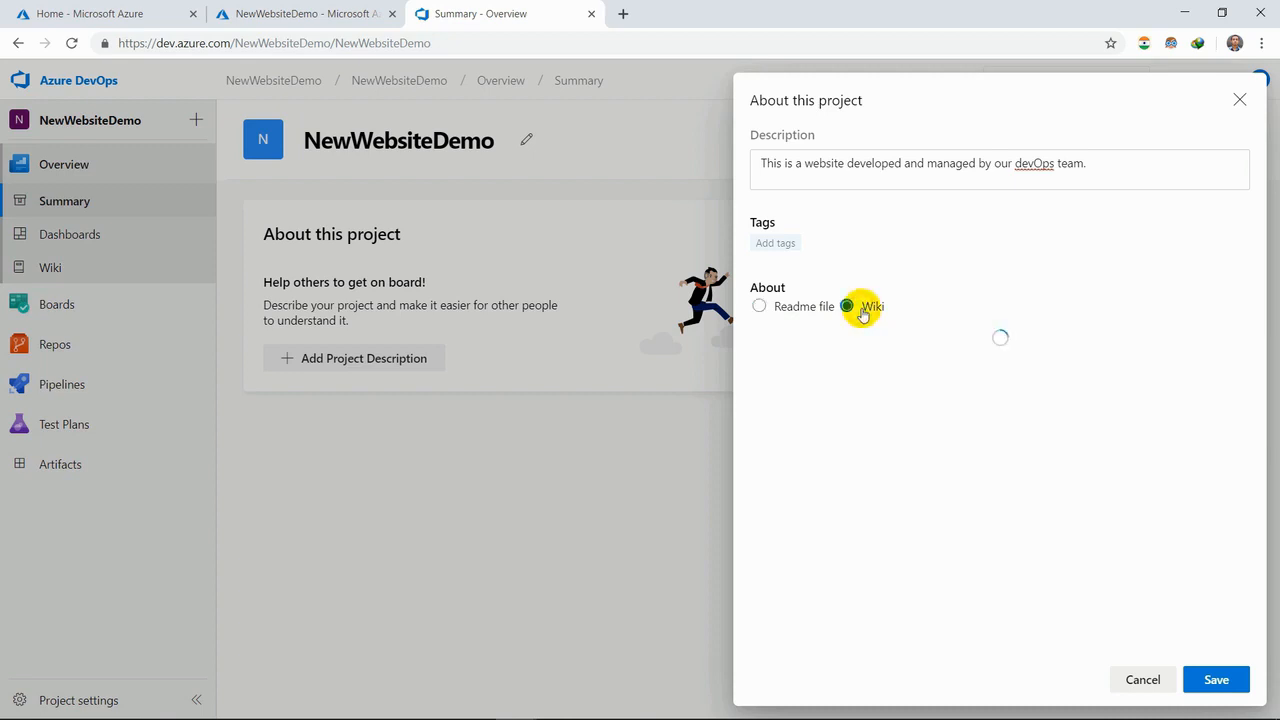
pyautogui.click(776, 309)
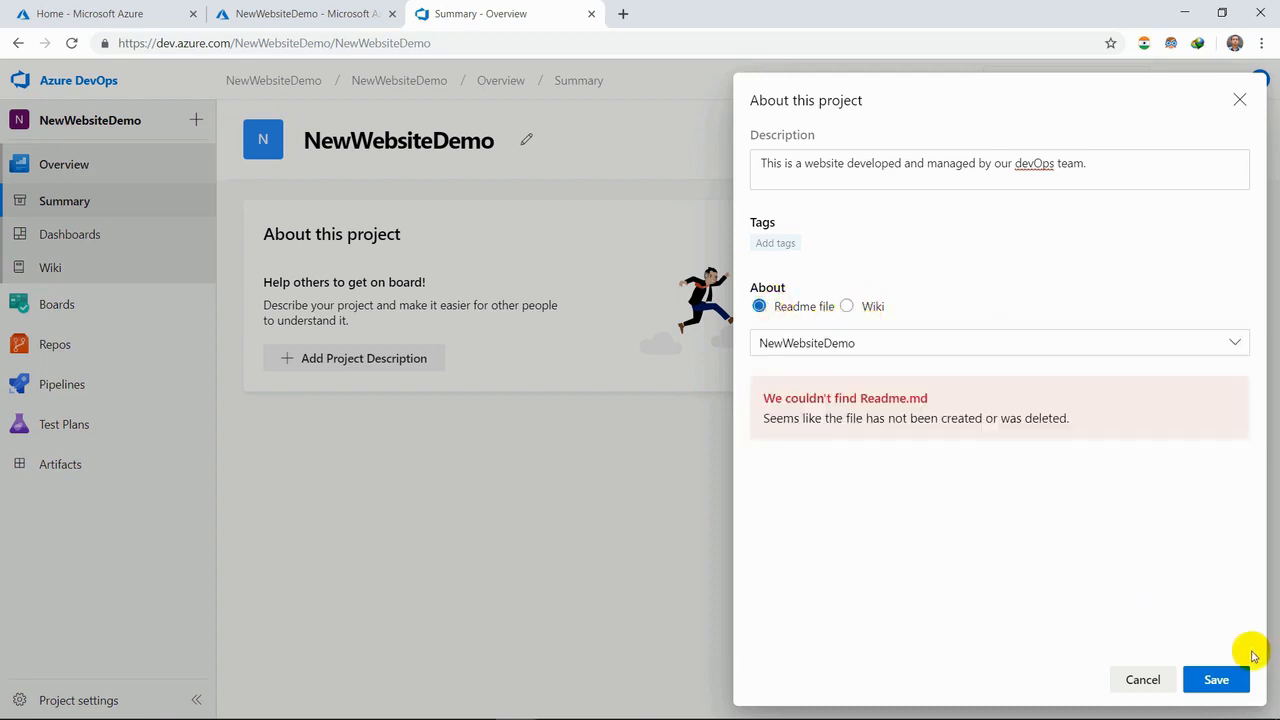
pyautogui.click(1220, 680)
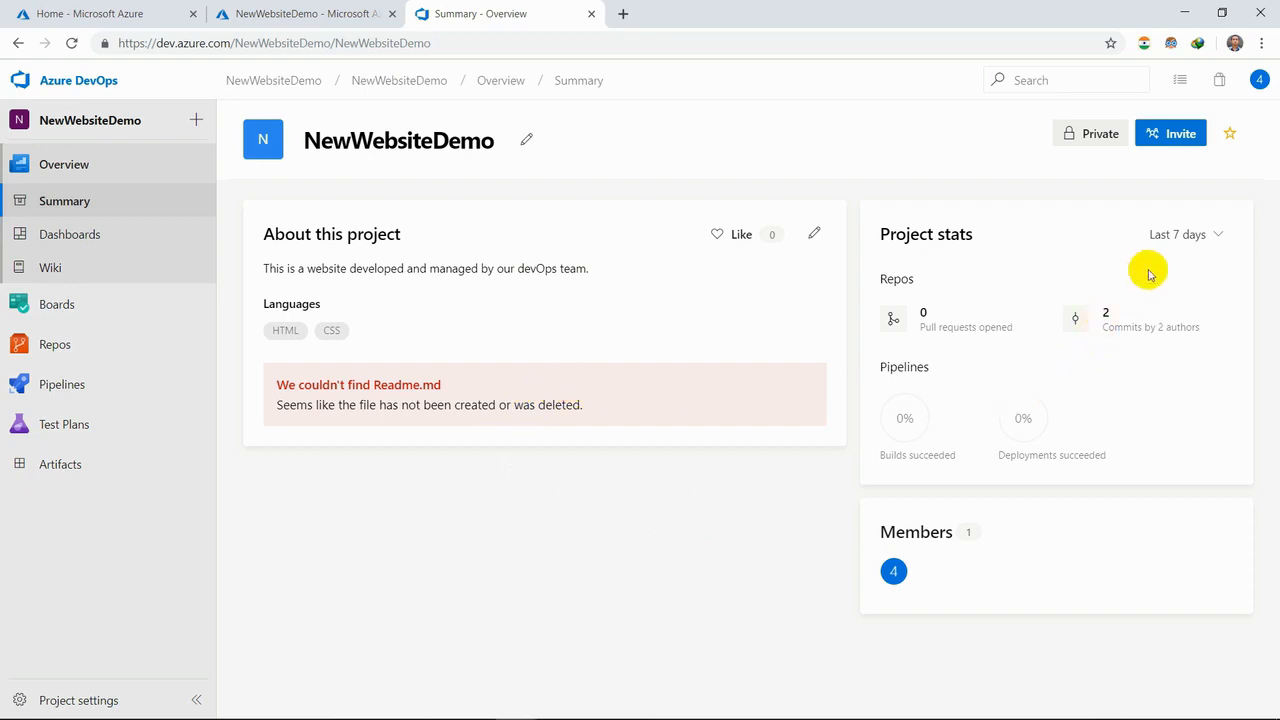
# - Look at the project member's contact card, the team overview dashboard and the project wiki page
pyautogui.click(893, 571)
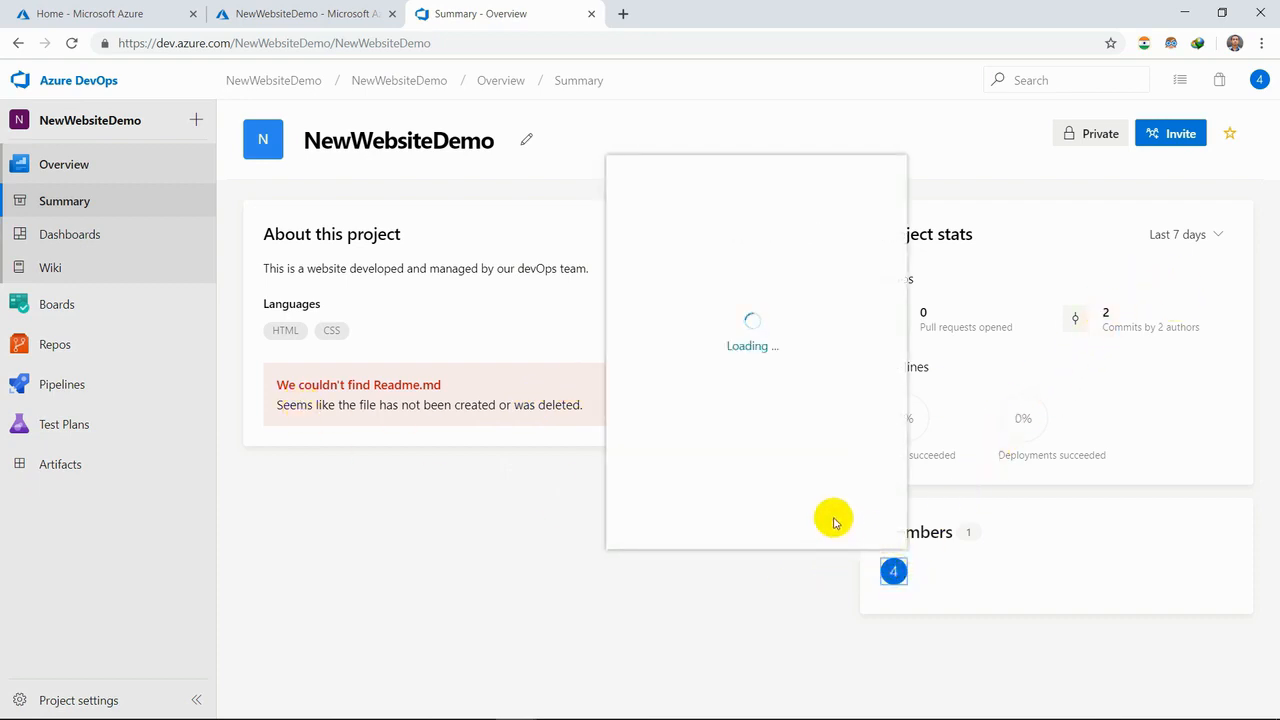
pyautogui.click(644, 602)
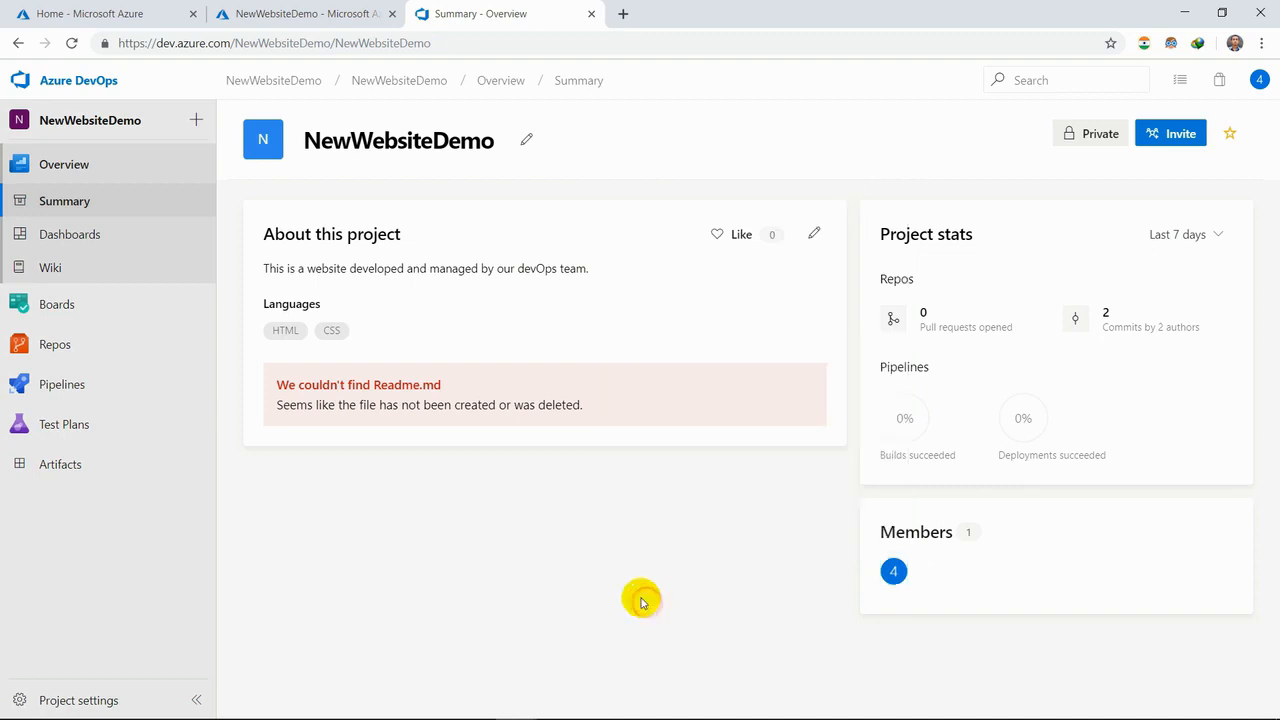
pyautogui.click(88, 245)
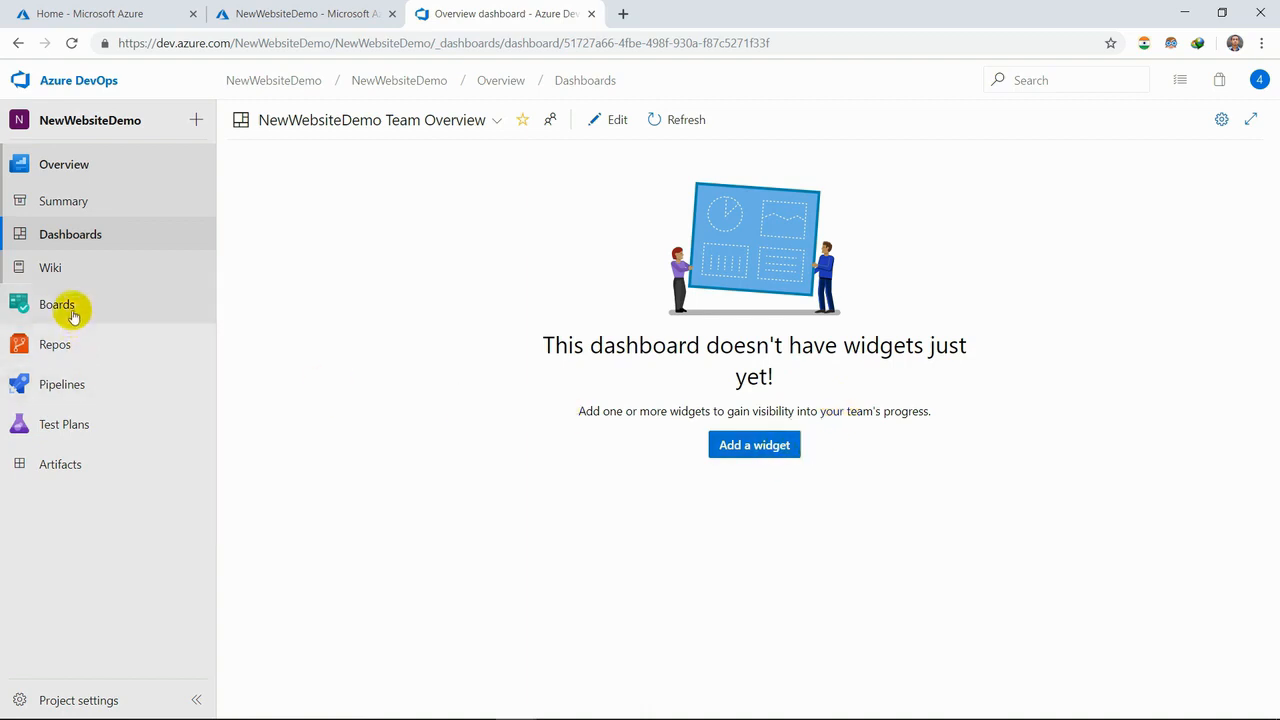
pyautogui.click(76, 270)
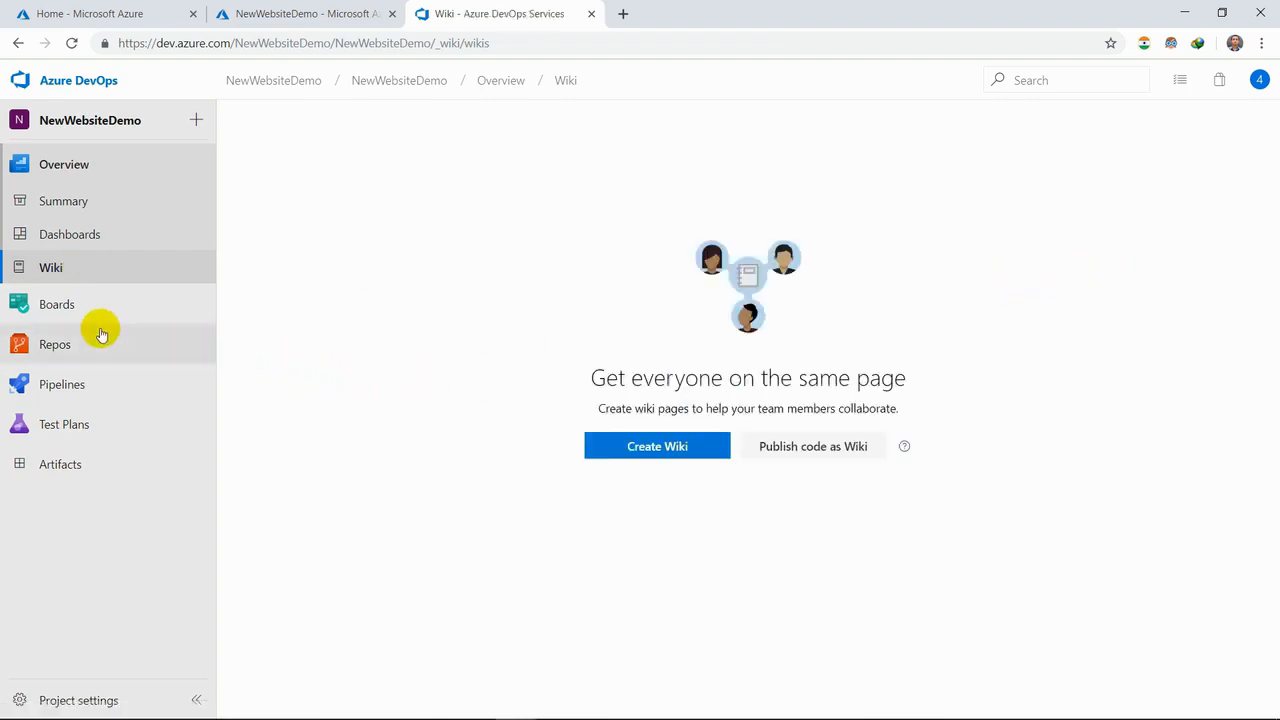
# - View the project's work items page and check which work item types can be created
pyautogui.click(80, 301)
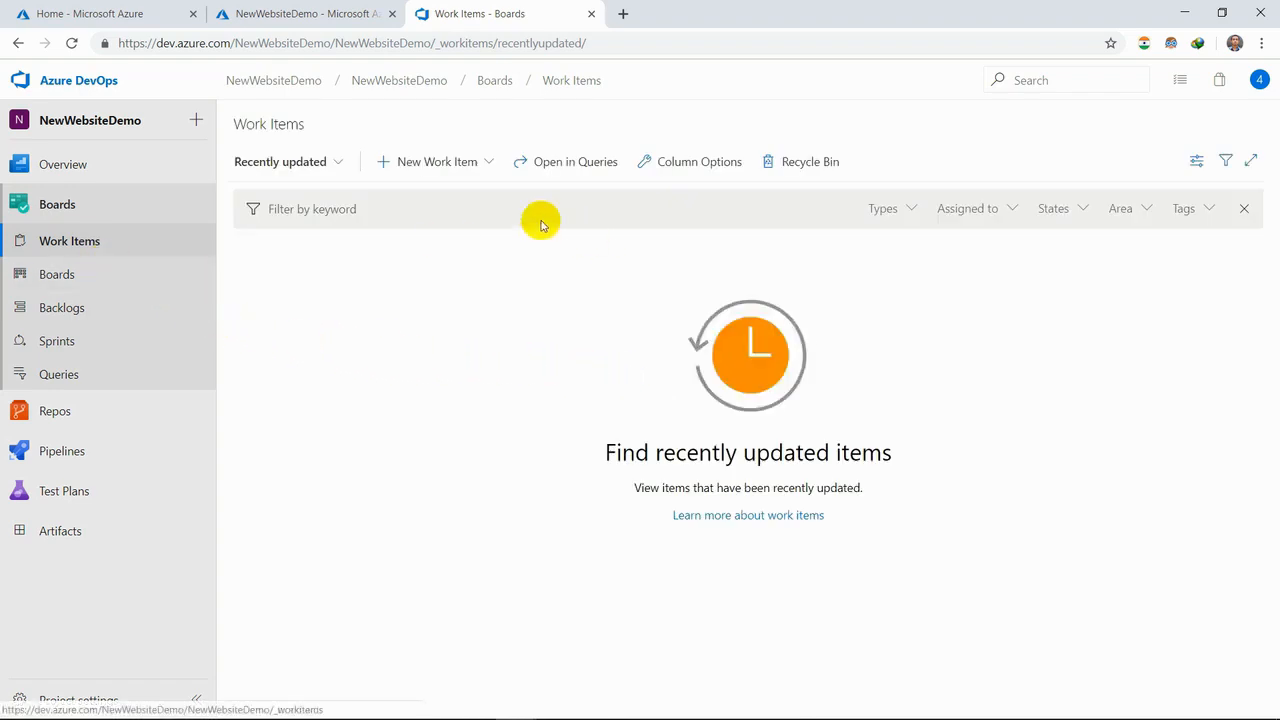
pyautogui.click(486, 163)
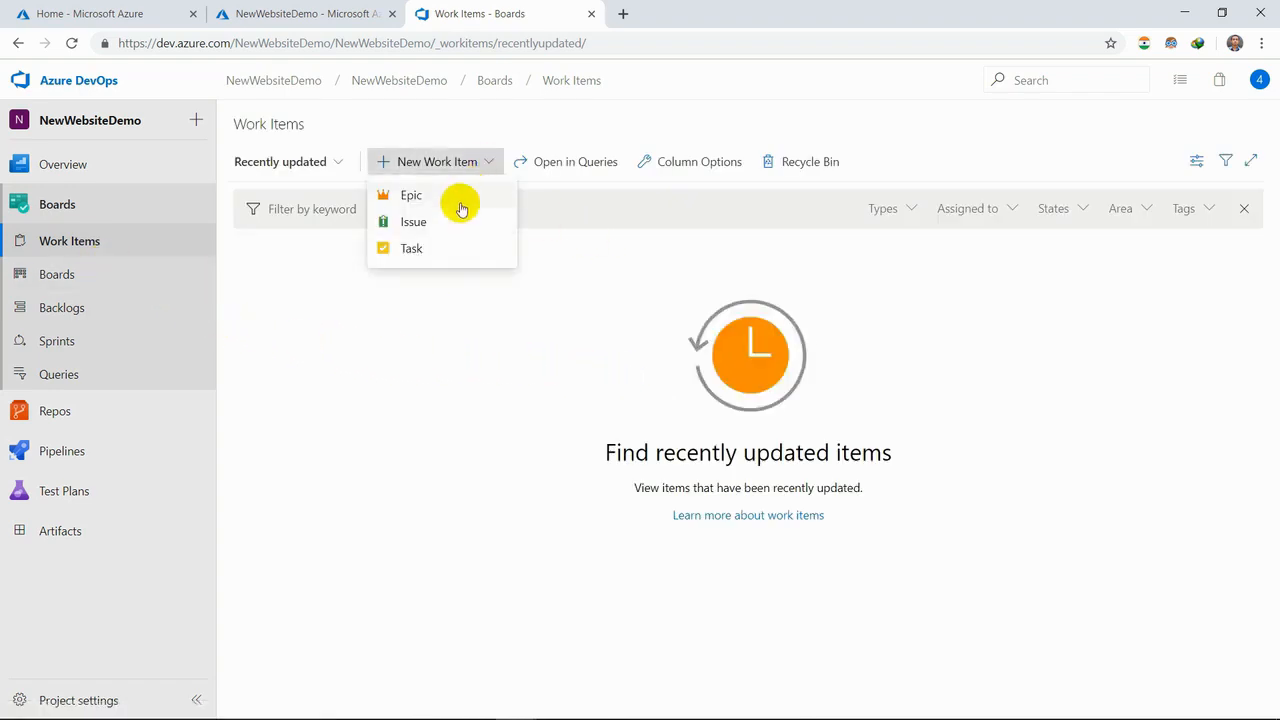
pyautogui.click(641, 248)
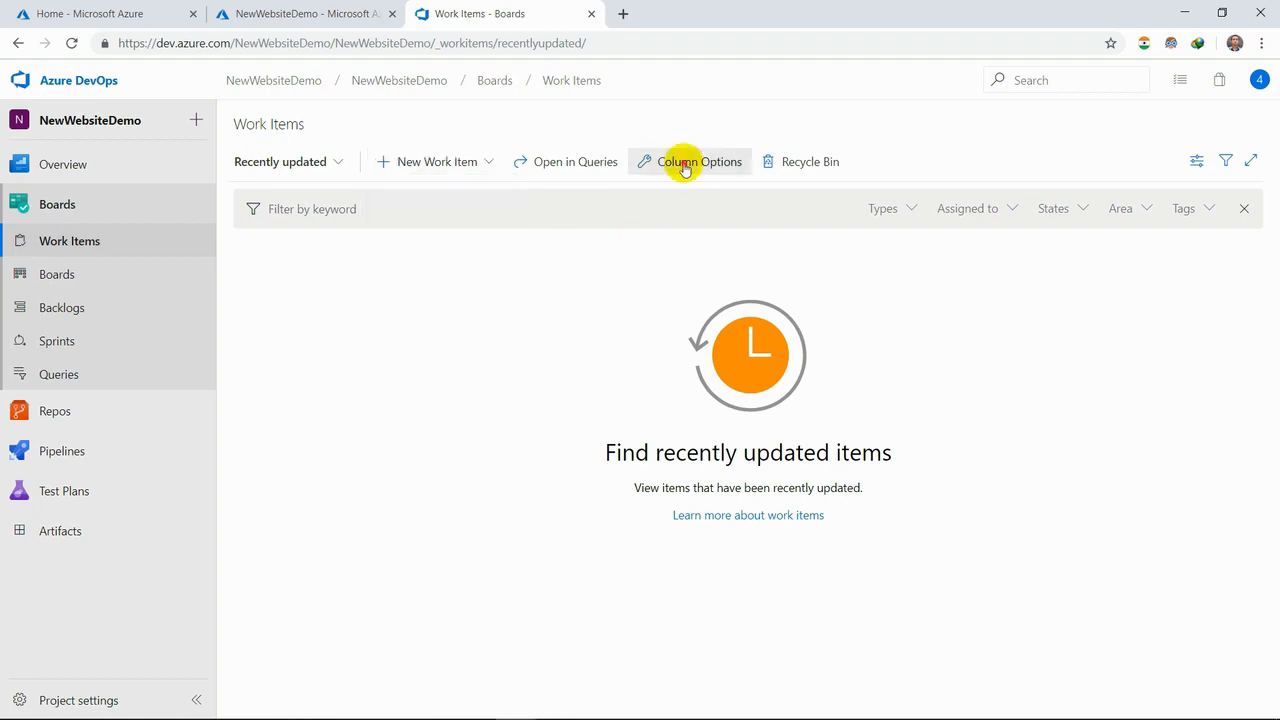
# - Try replacing the first five work item columns with Completed Work, Start Date, Accepted By, Rev and Activated Date
pyautogui.click(685, 165)
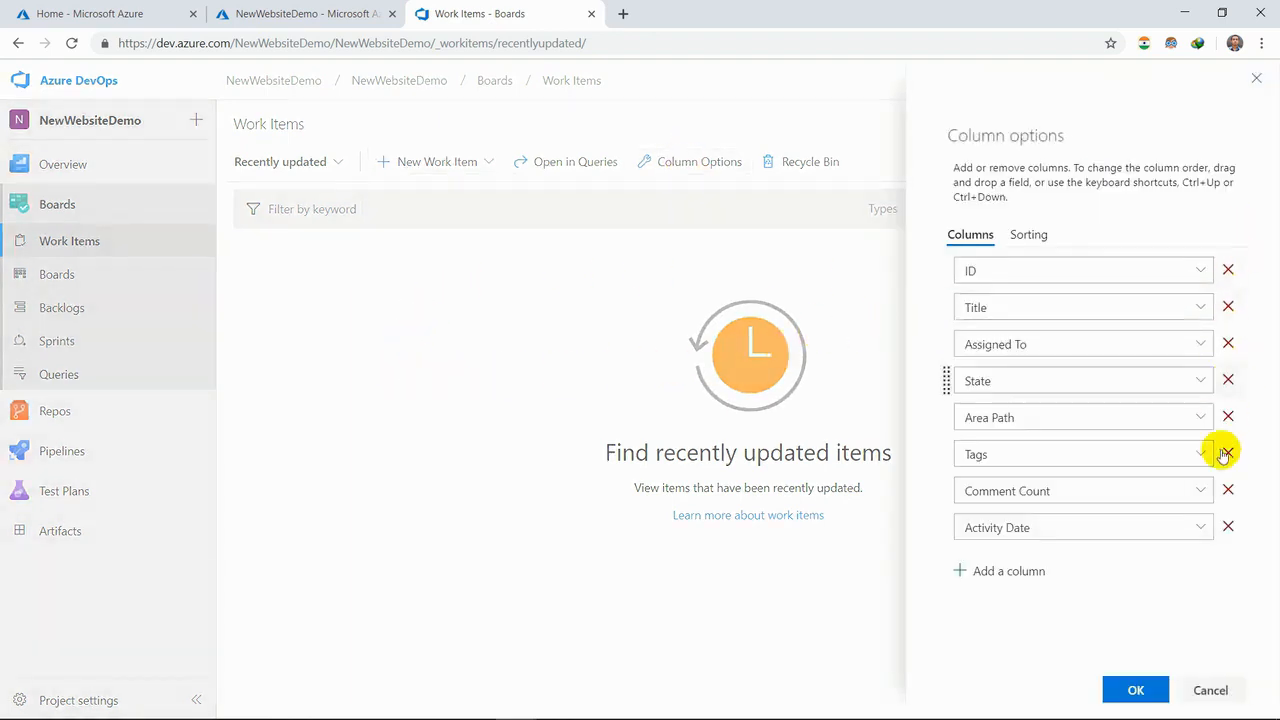
pyautogui.click(1194, 275)
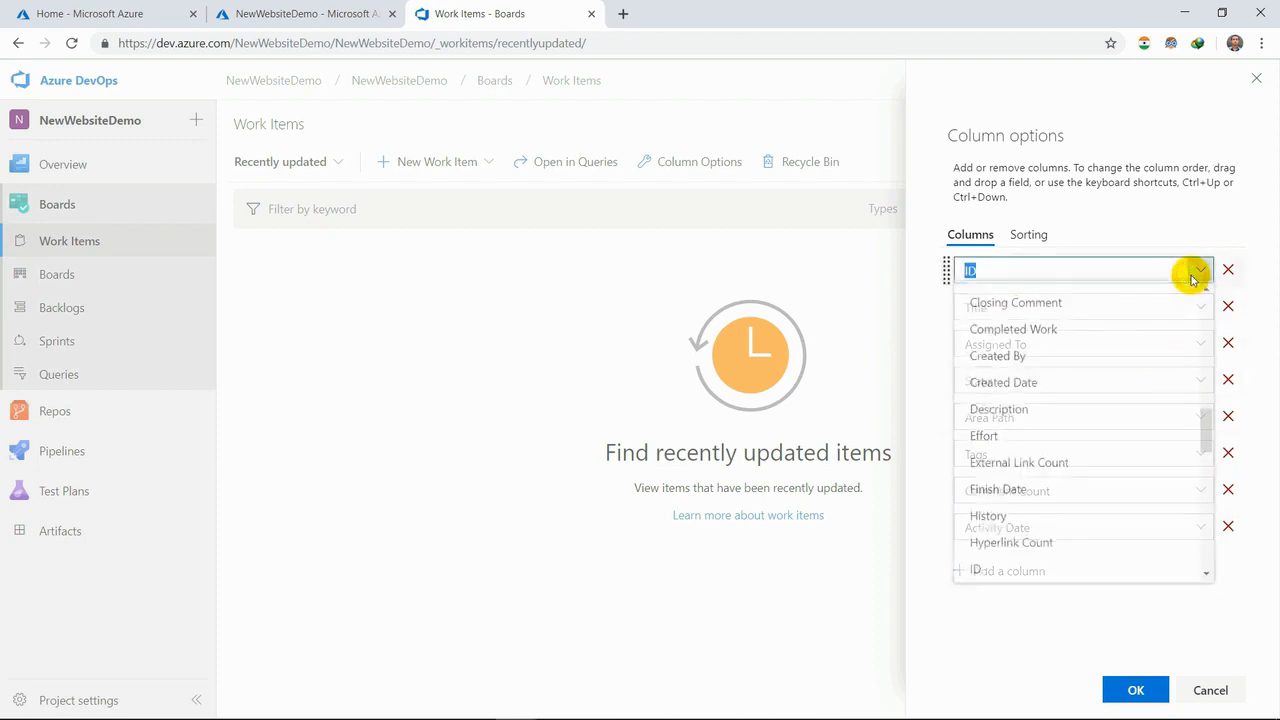
pyautogui.click(1150, 328)
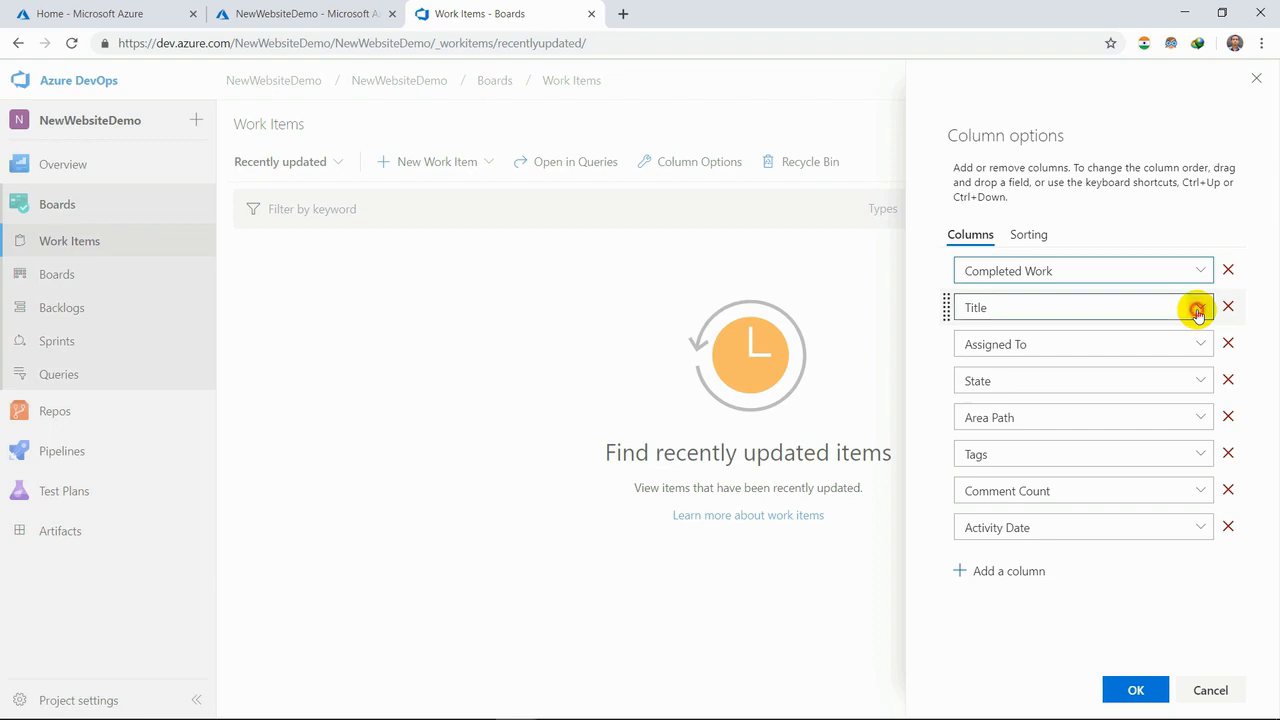
pyautogui.click(1197, 310)
pyautogui.click(1149, 337)
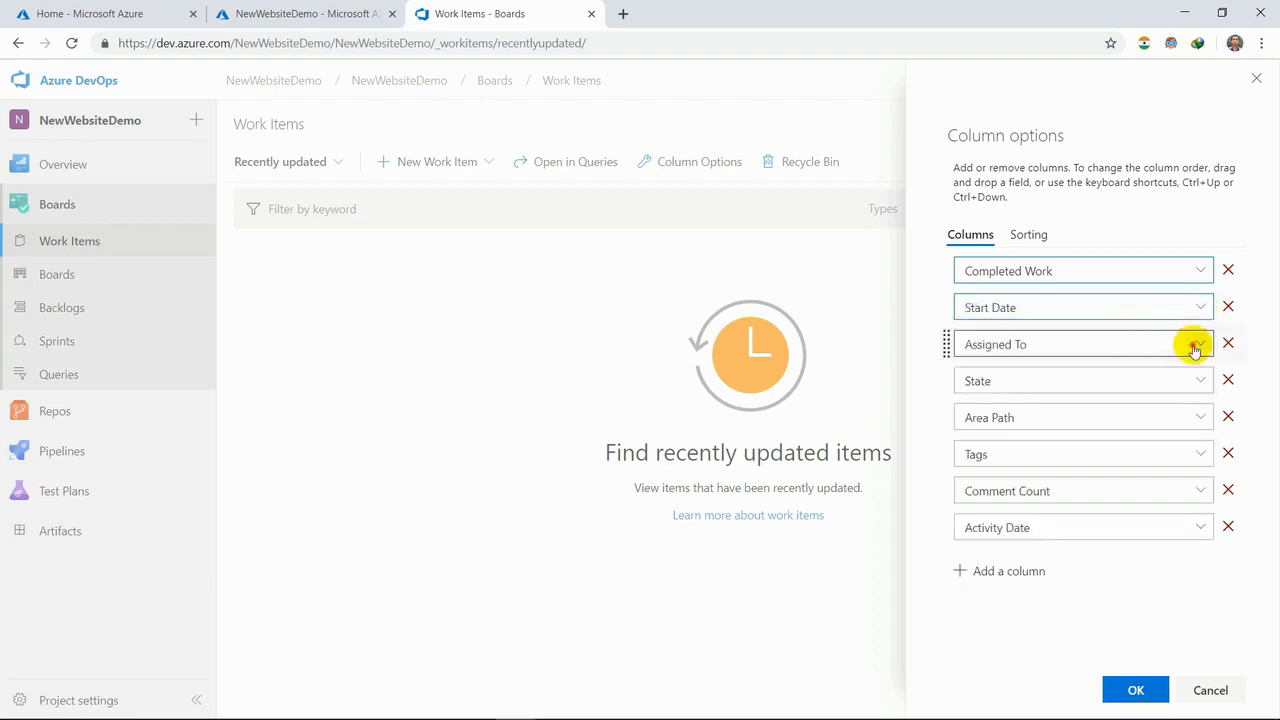
pyautogui.click(1194, 346)
pyautogui.click(1160, 375)
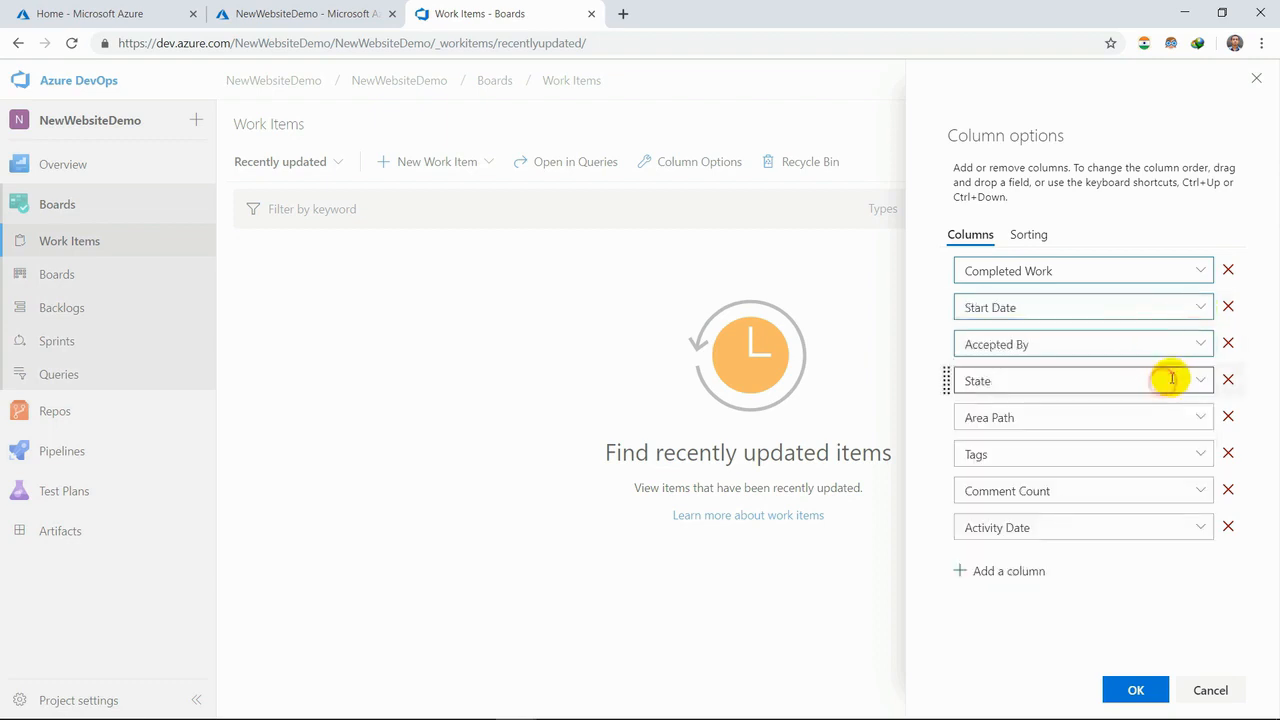
pyautogui.click(1191, 383)
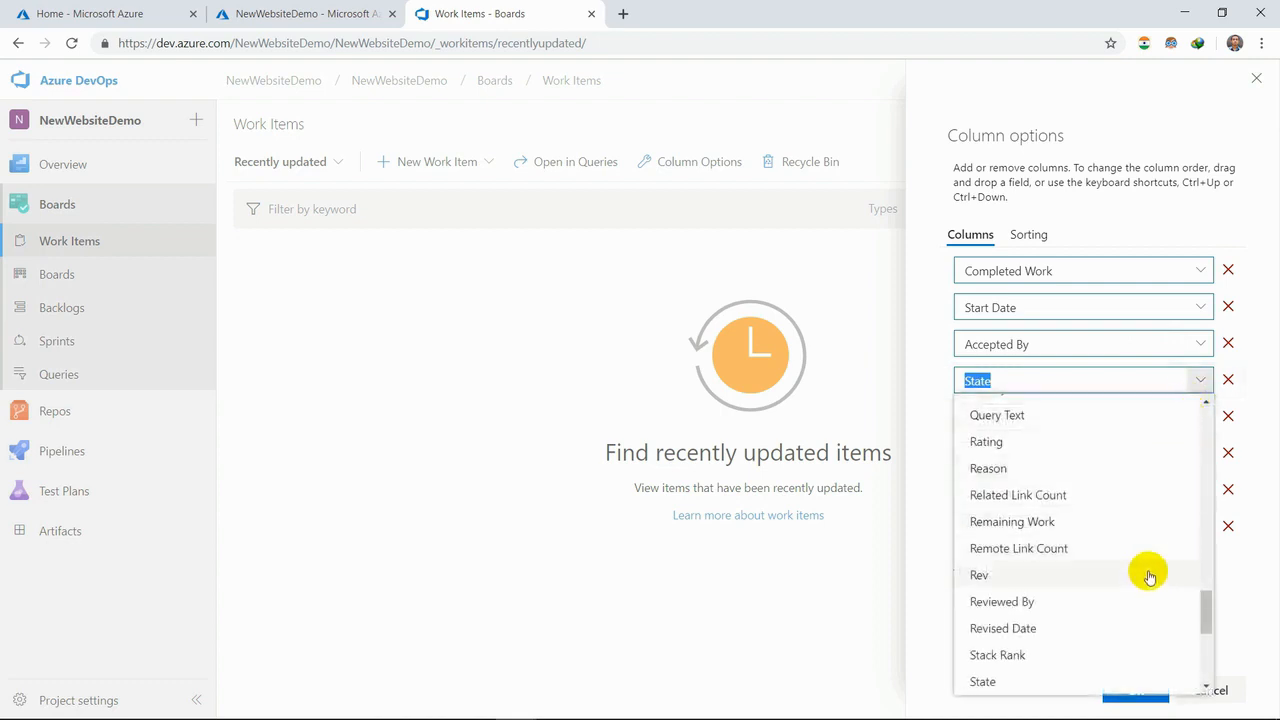
pyautogui.click(1148, 584)
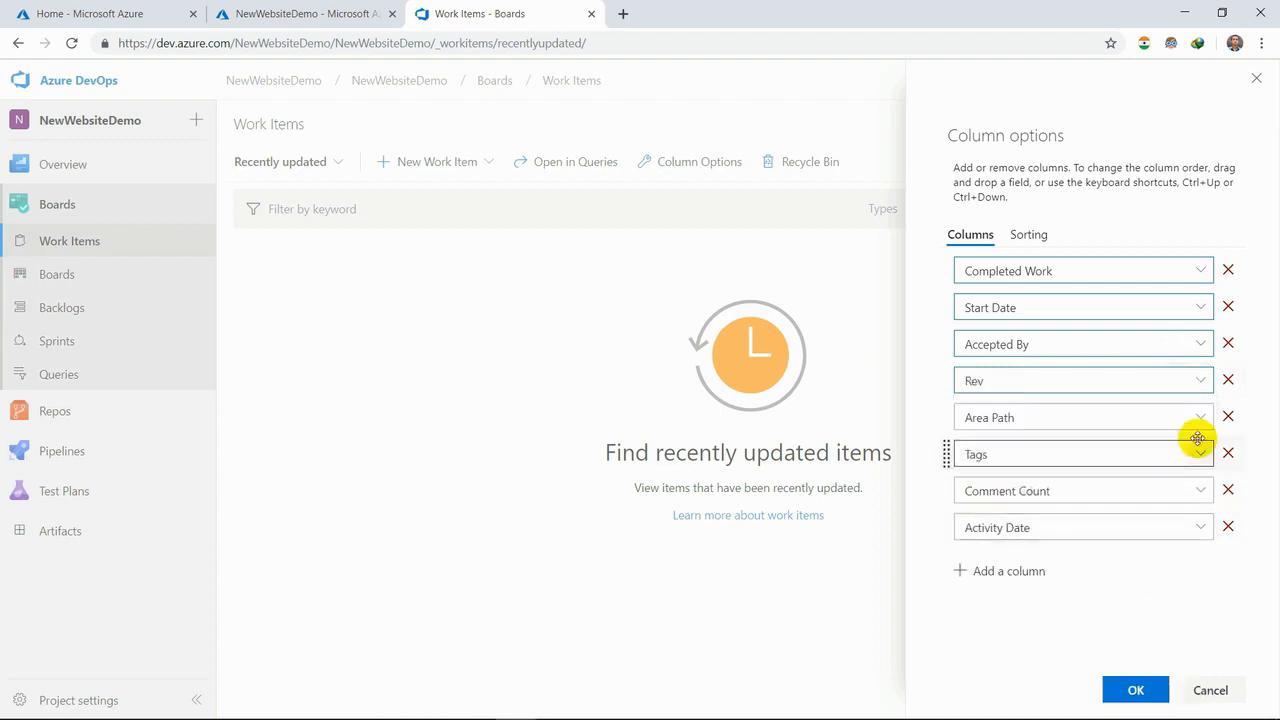
pyautogui.click(1198, 425)
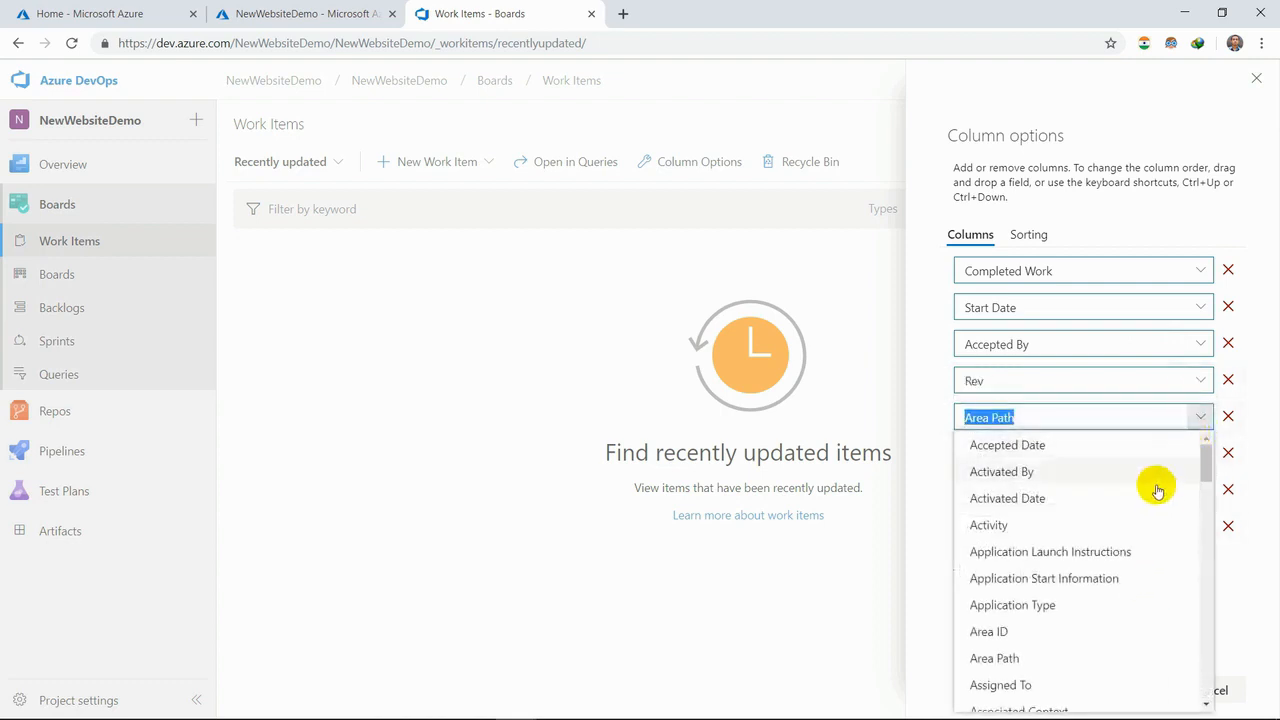
pyautogui.click(1154, 492)
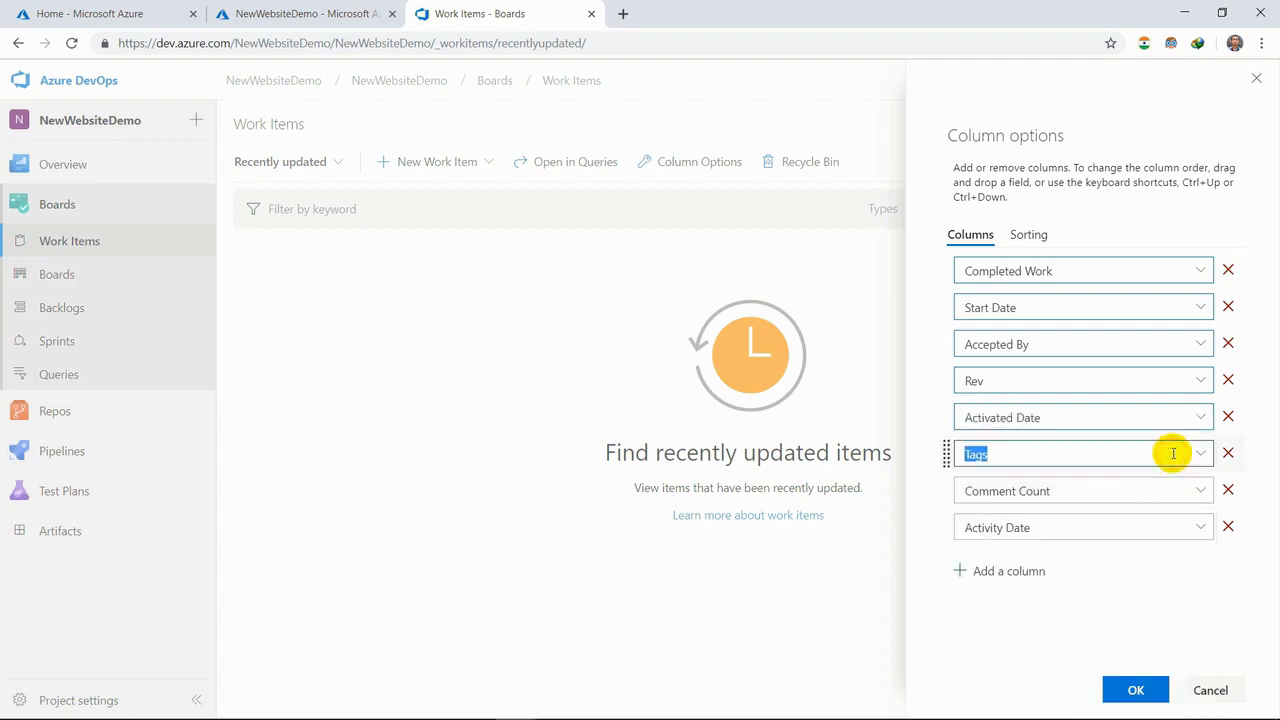
# - Try adding an Activity column to the work item list, and discard all column changes
pyautogui.click(1005, 571)
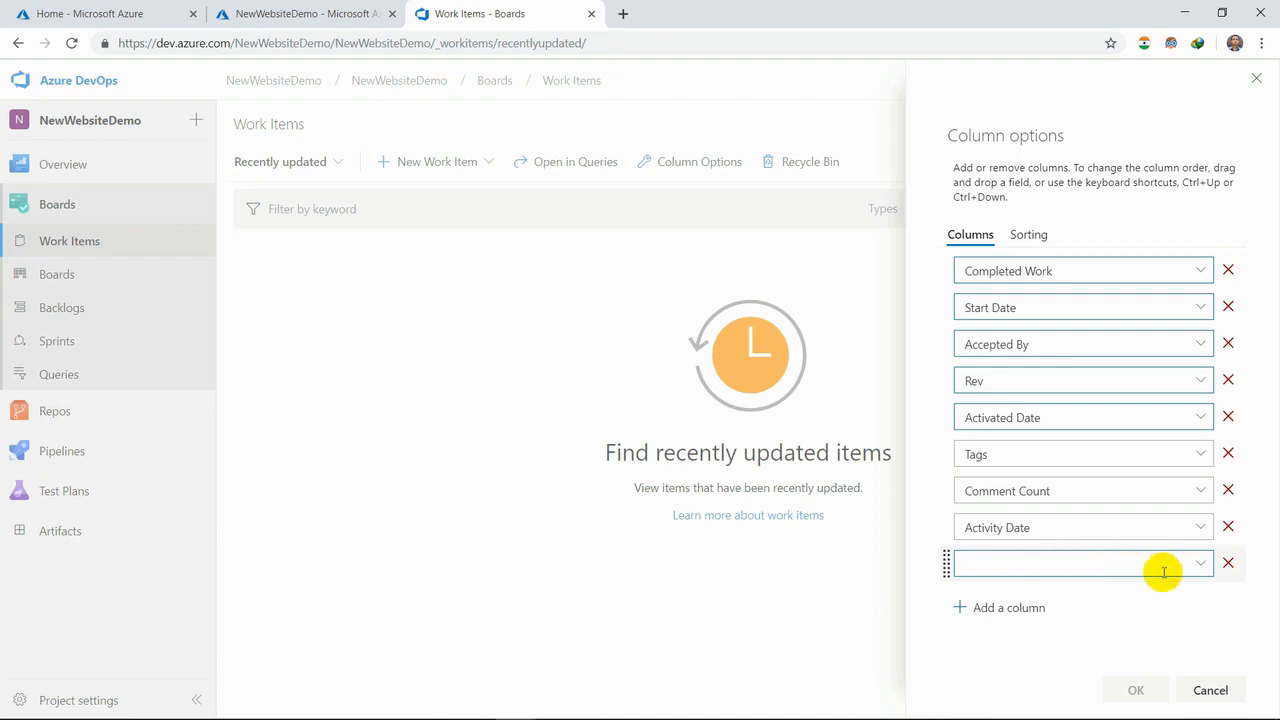
pyautogui.click(1196, 564)
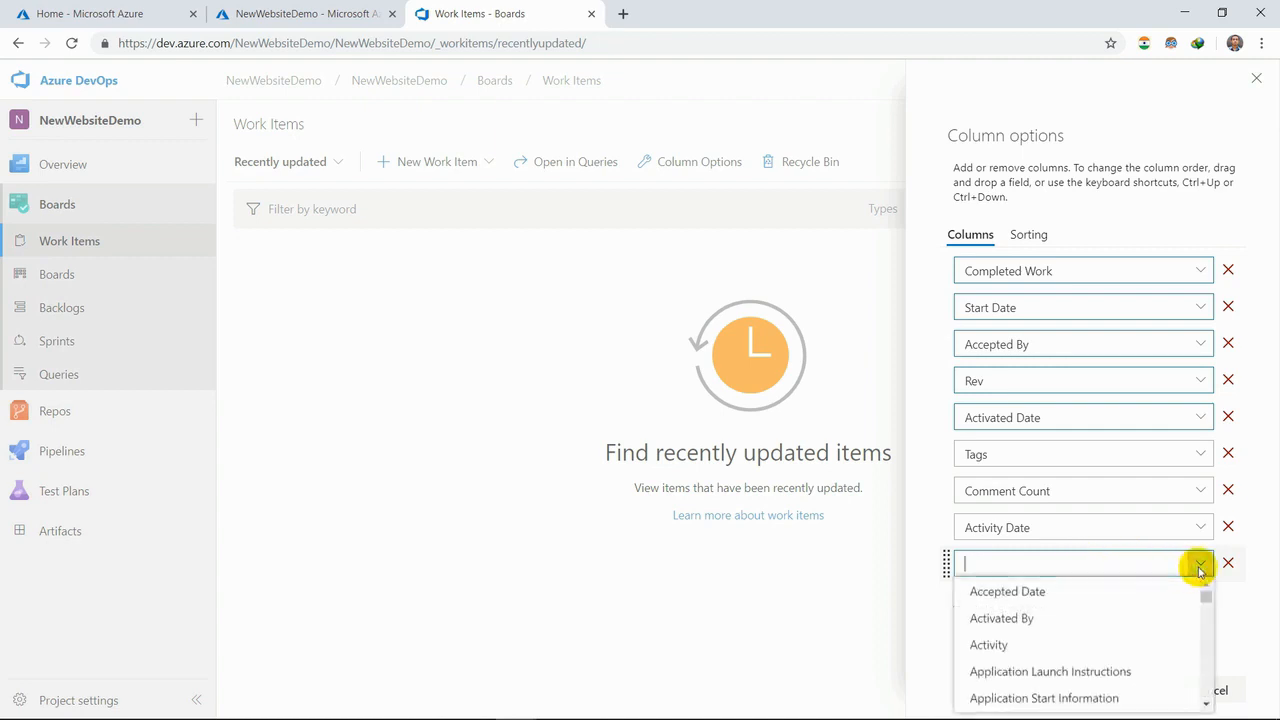
pyautogui.click(1110, 650)
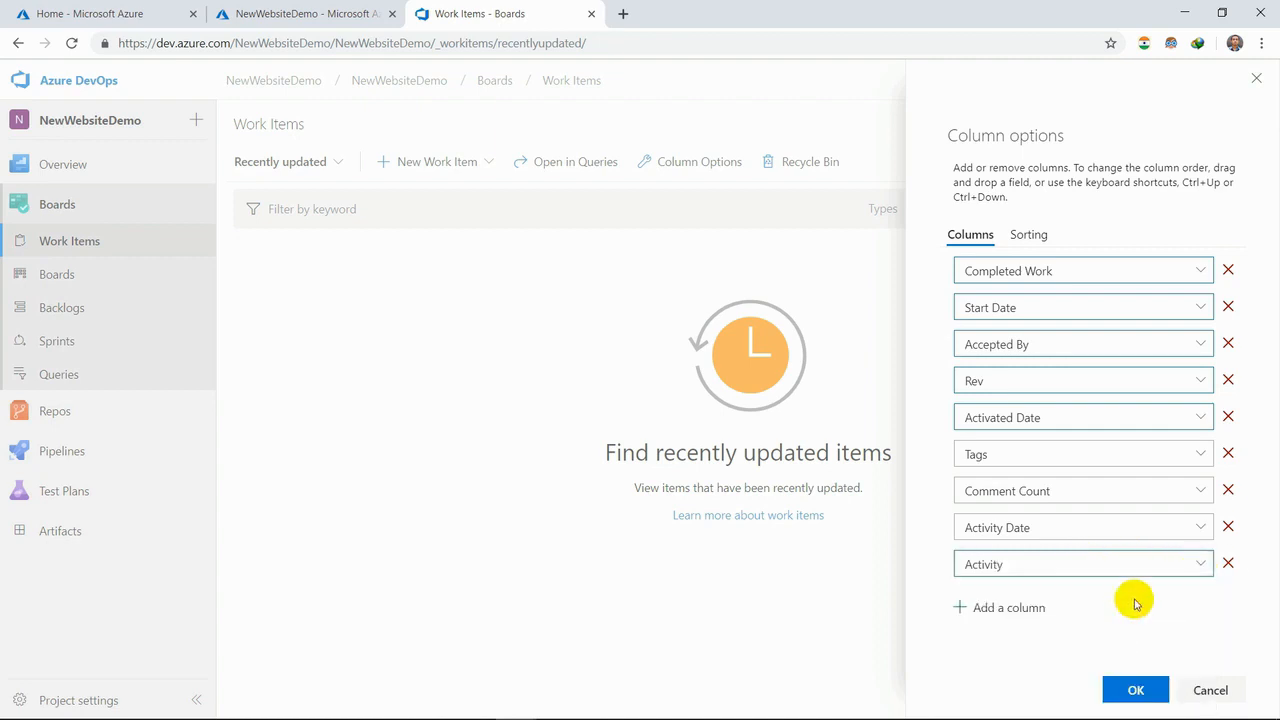
pyautogui.click(1210, 690)
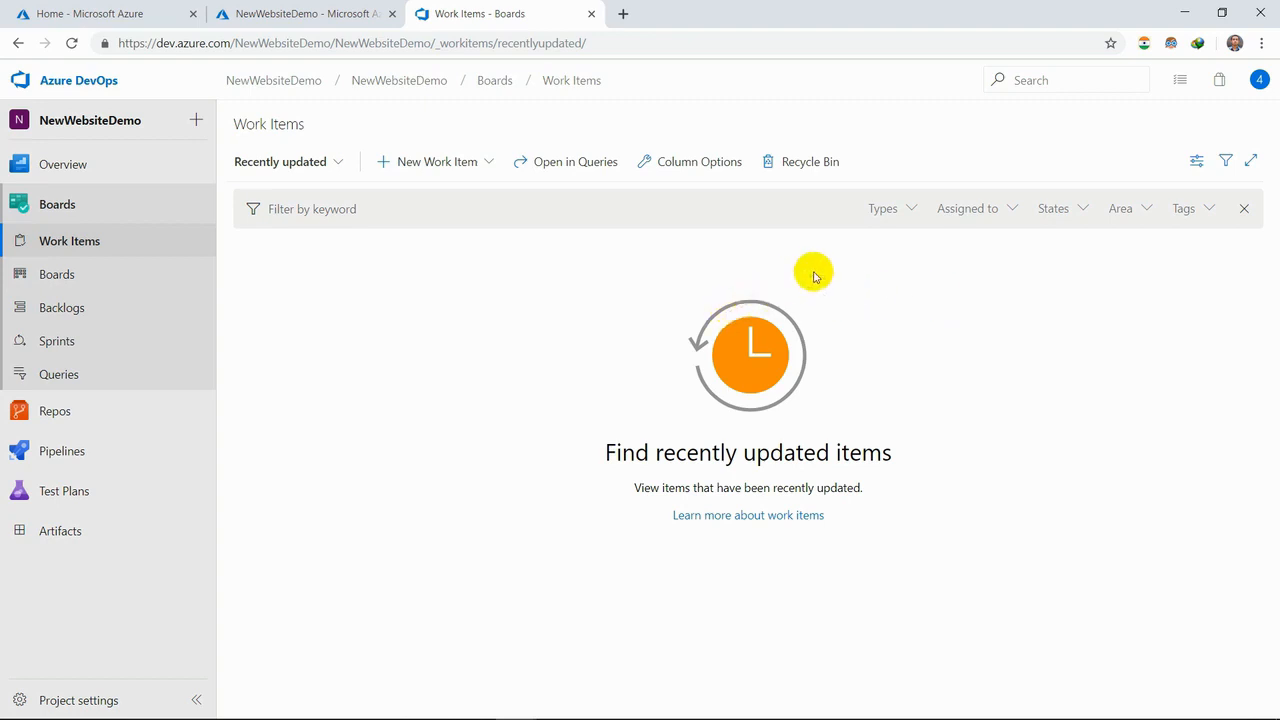
# - Review the column and sorting options of the work item list and its available filter views without changing them
pyautogui.click(672, 168)
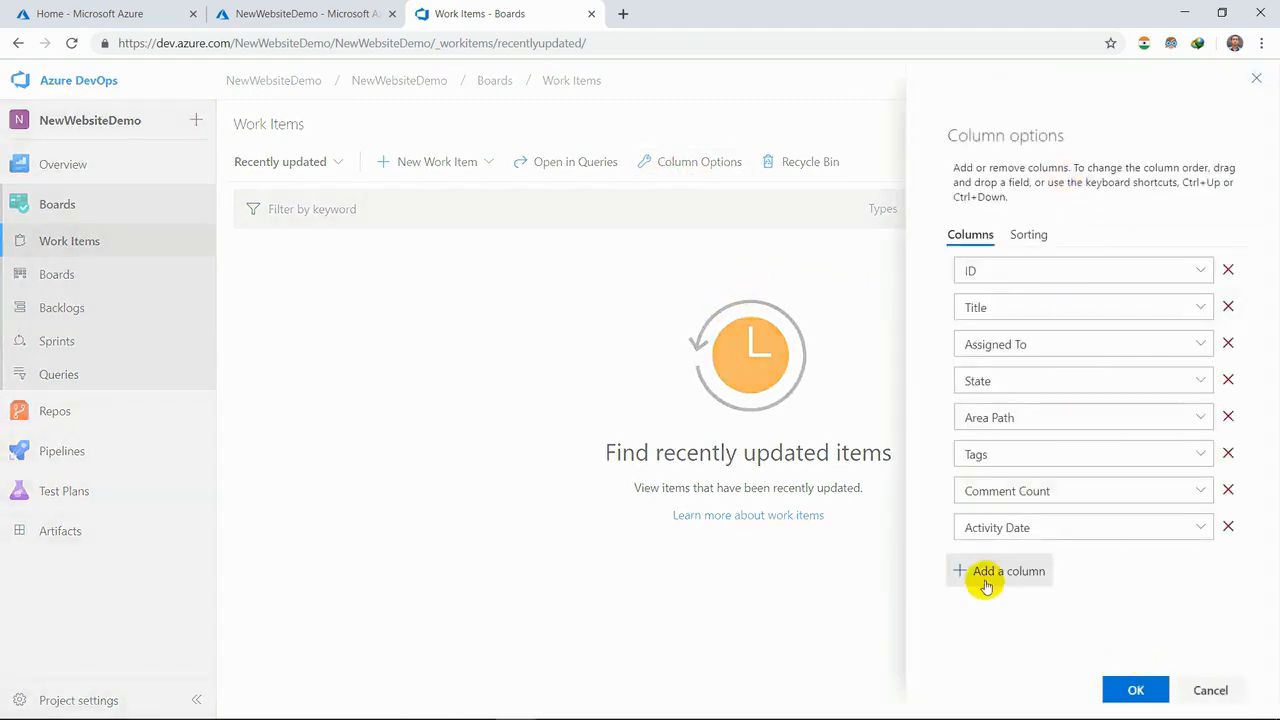
pyautogui.click(1028, 236)
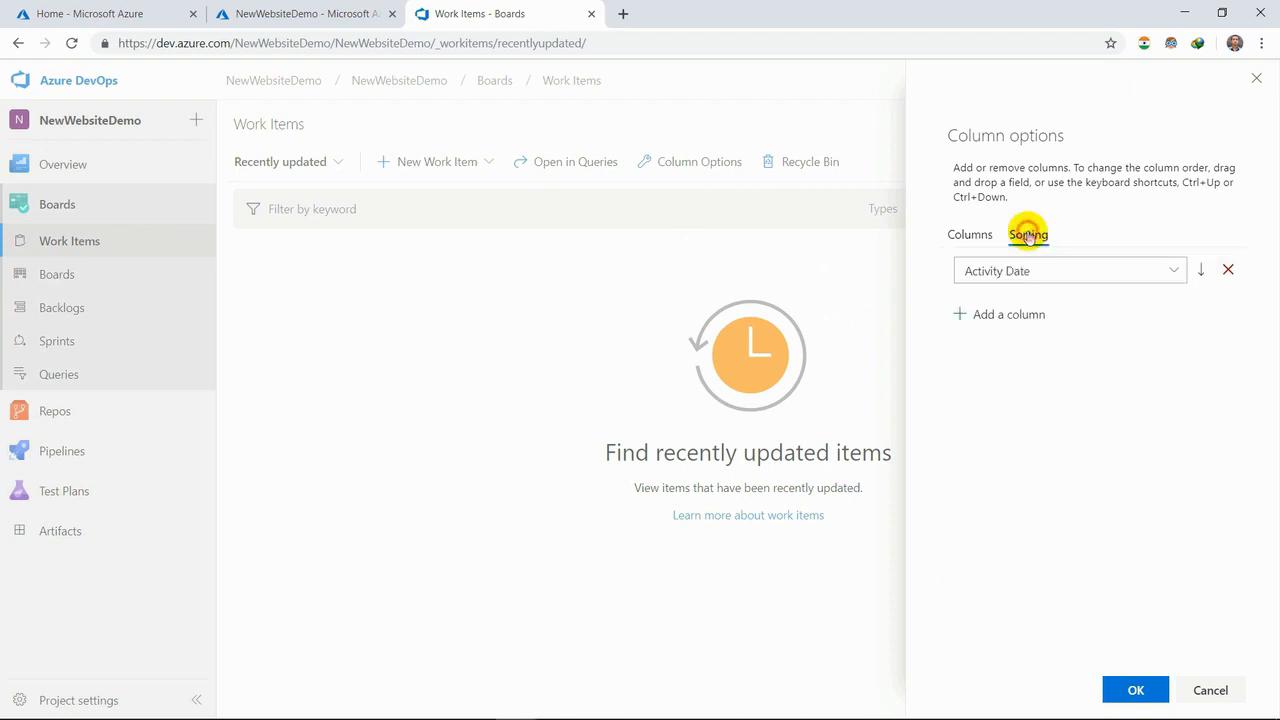
pyautogui.click(1212, 690)
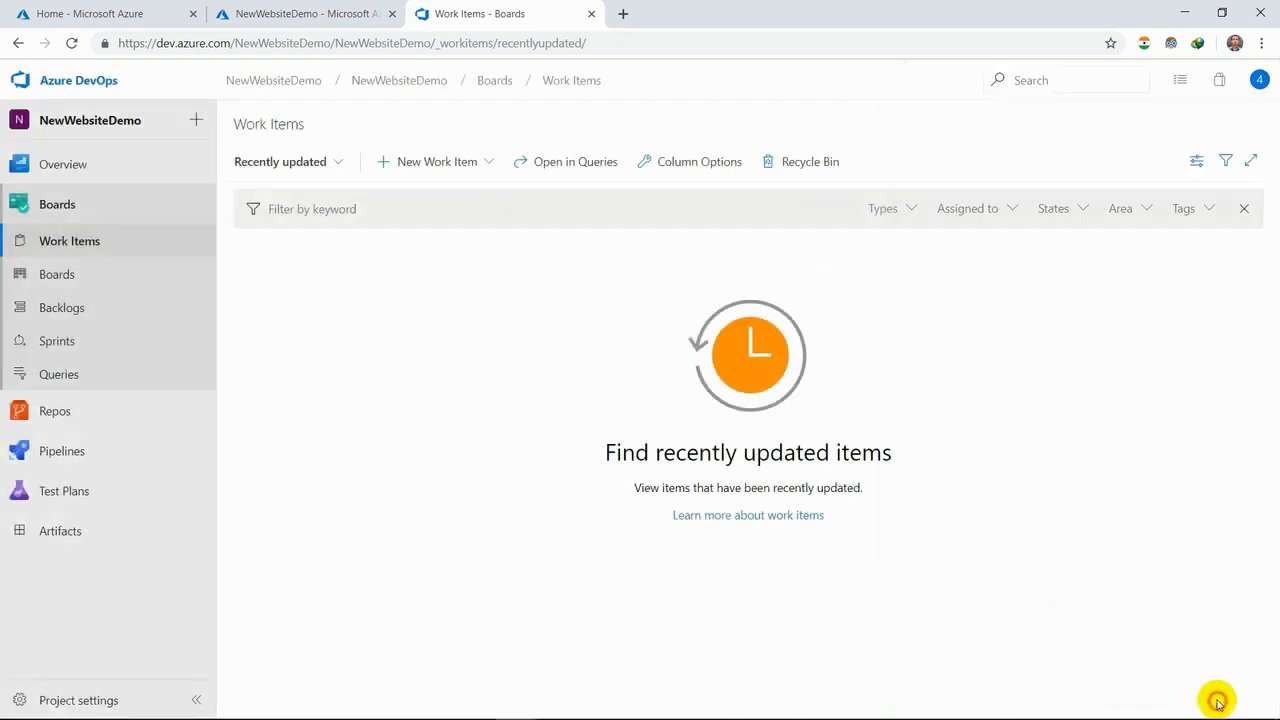
pyautogui.click(339, 163)
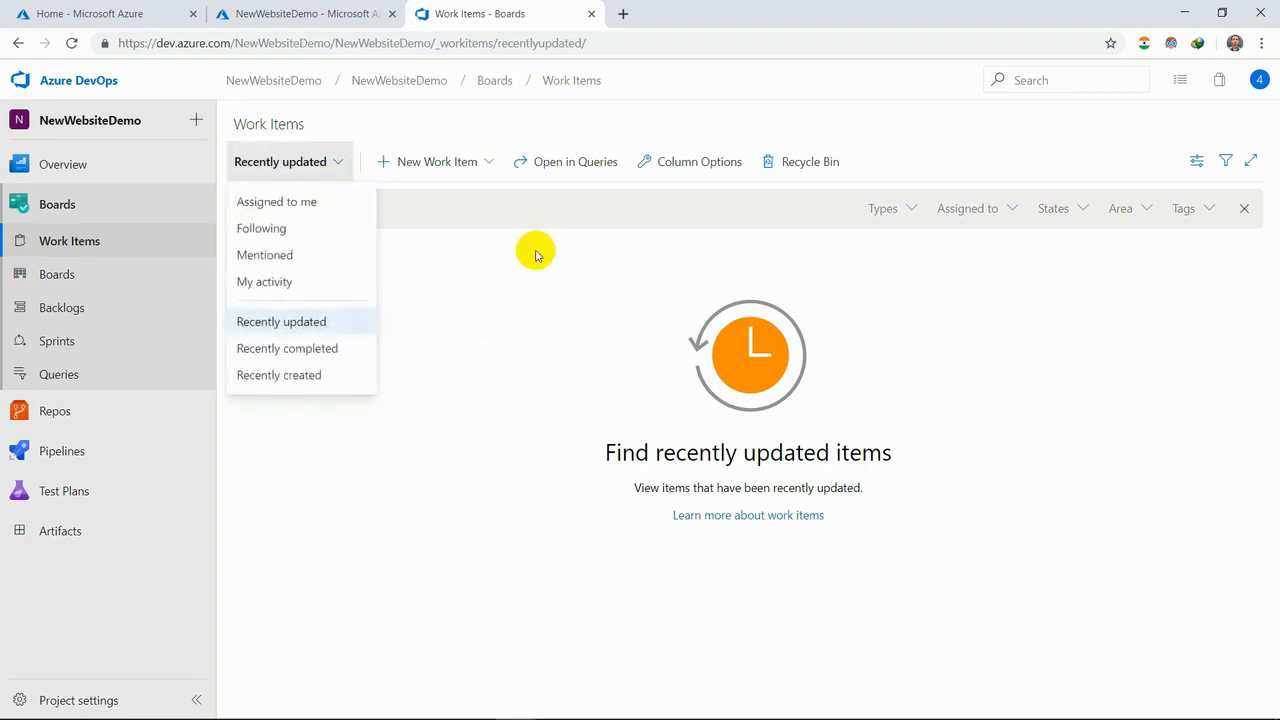
pyautogui.click(971, 333)
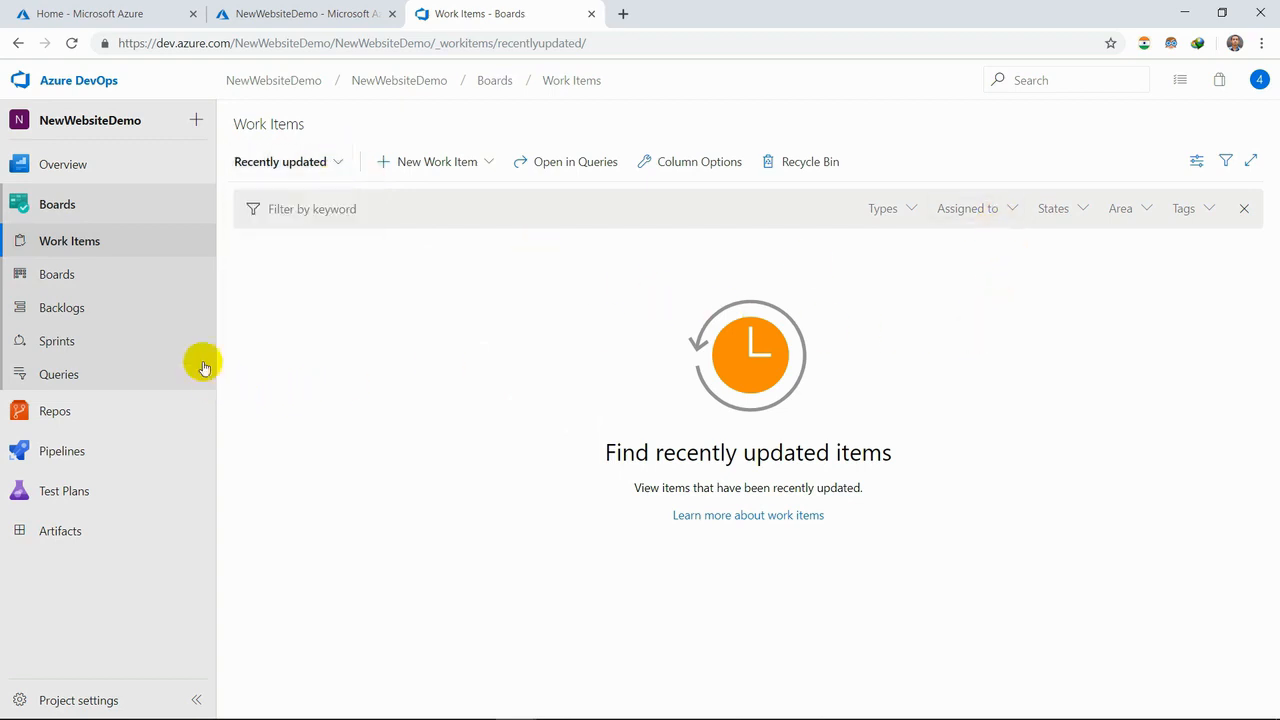
# - Open the team's Kanban board and go through all pages of the Azure Boards welcome tour
pyautogui.click(99, 277)
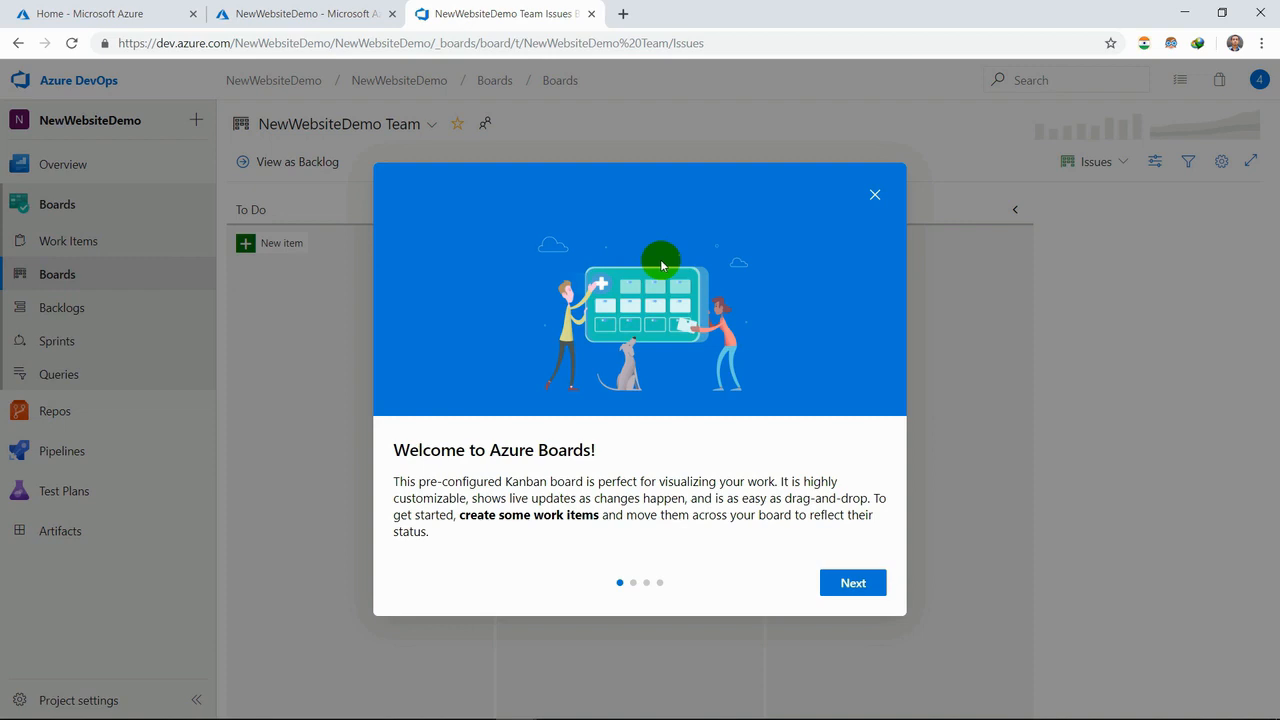
pyautogui.click(838, 588)
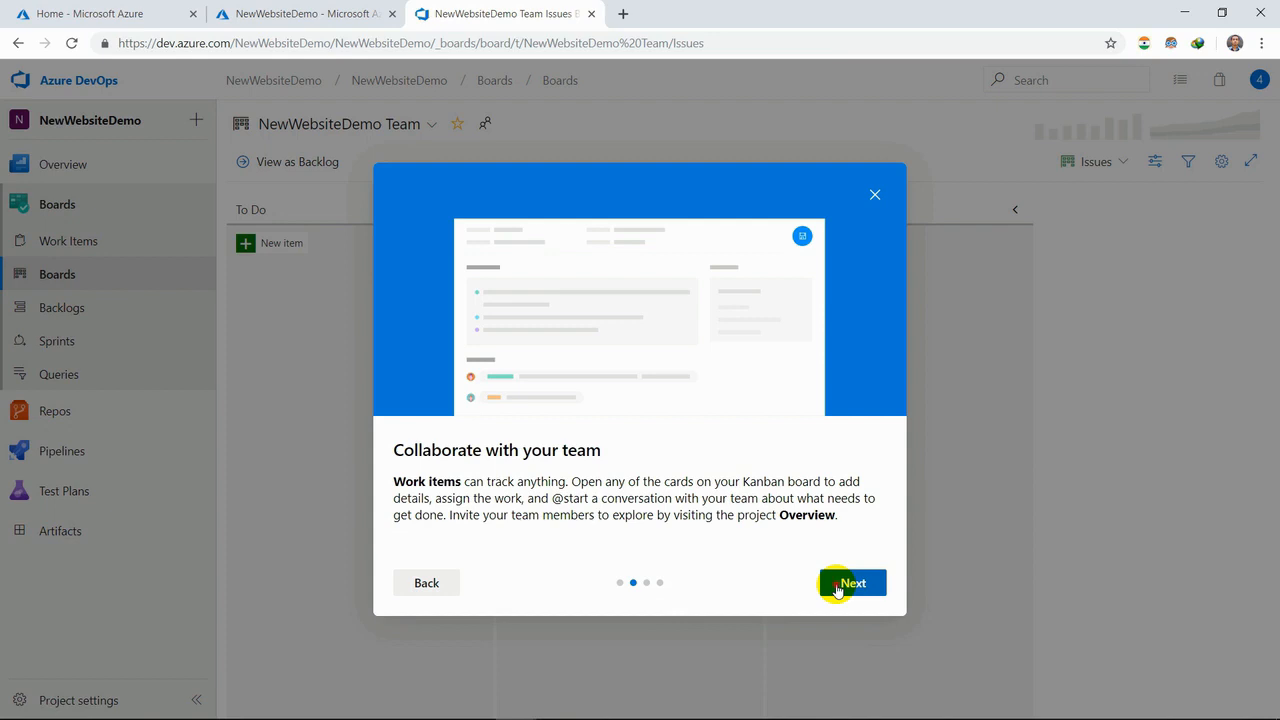
pyautogui.click(838, 588)
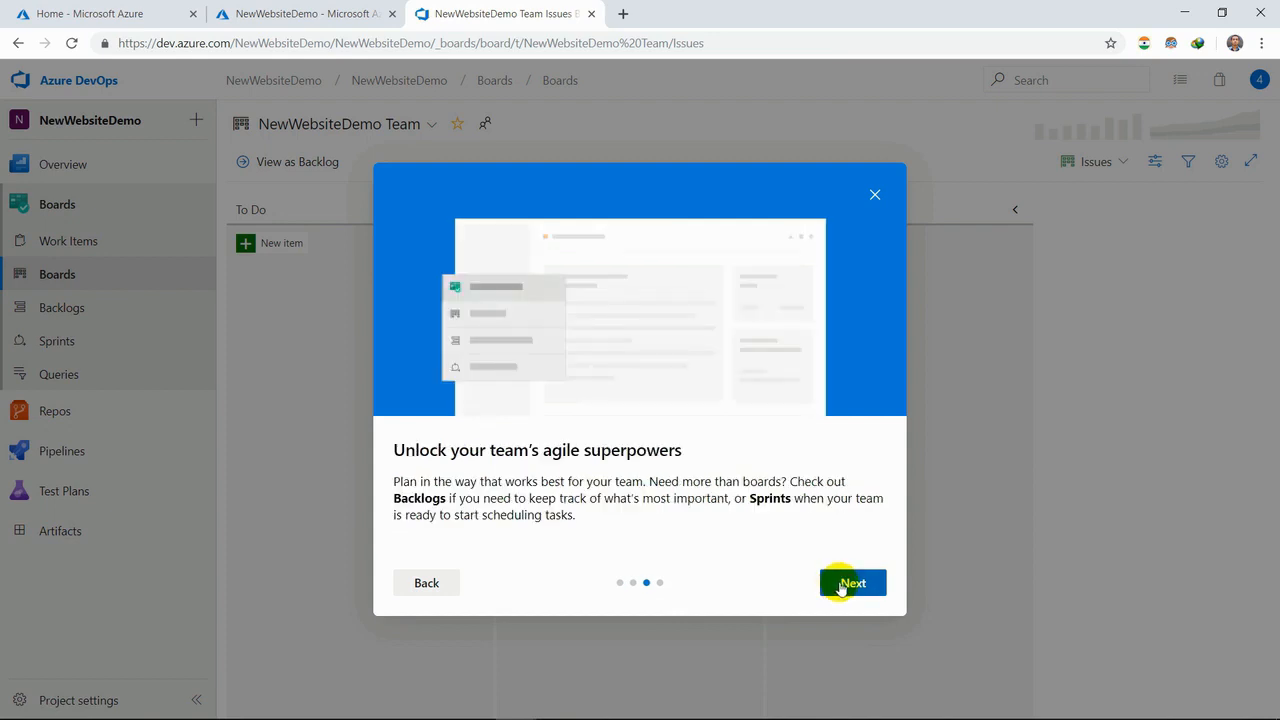
pyautogui.click(840, 588)
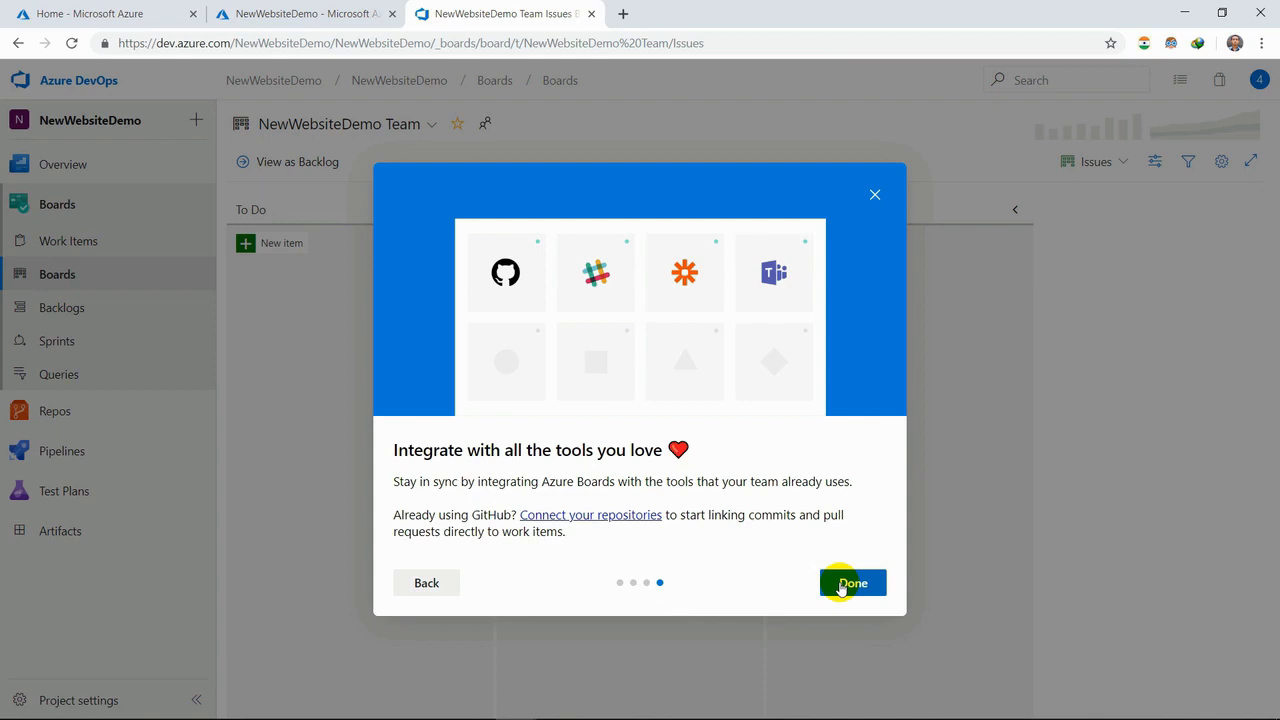
pyautogui.click(840, 588)
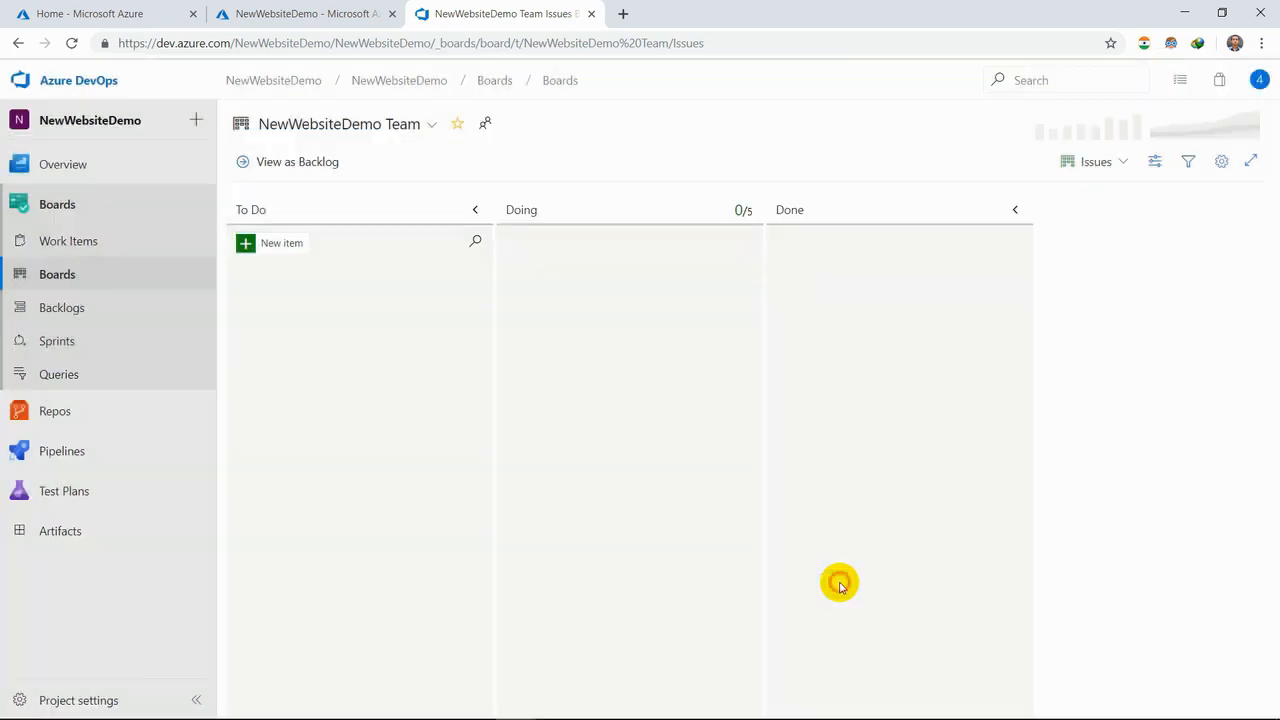
# - Add an item named "todo list" to the board's To Do column and check which board levels are available
pyautogui.click(261, 244)
pyautogui.click(270, 276)
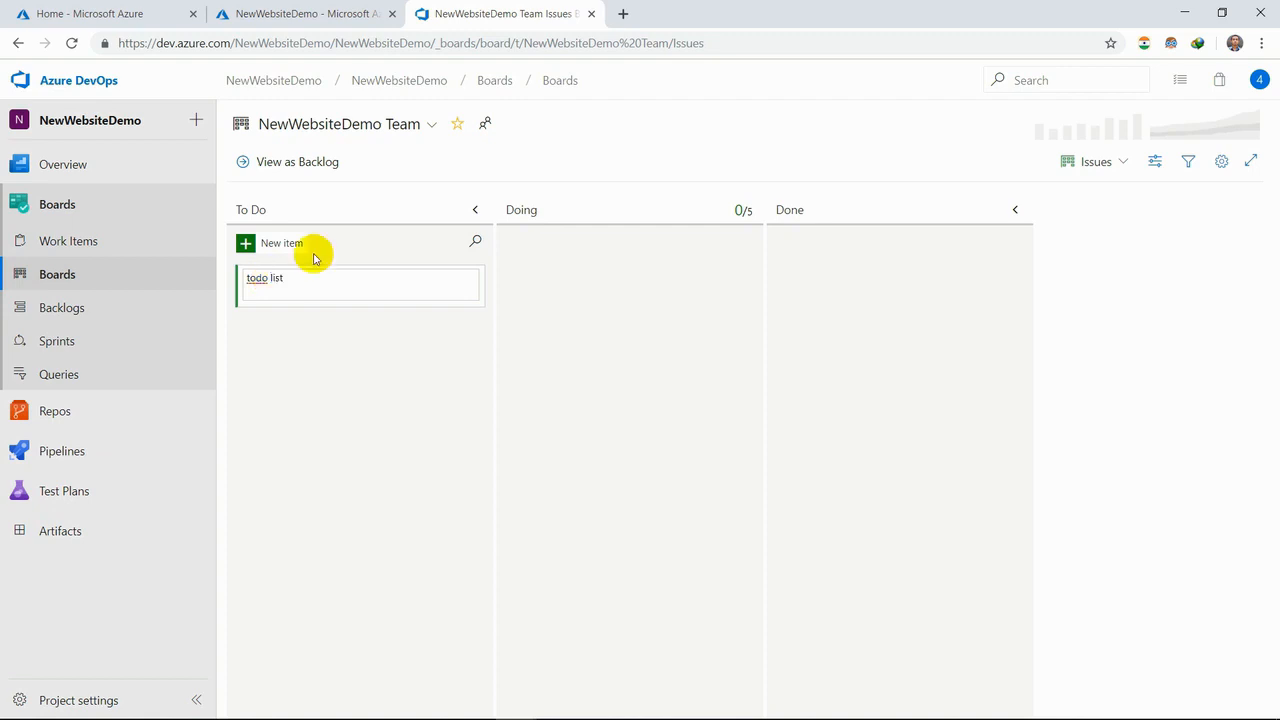
pyautogui.press('Return')
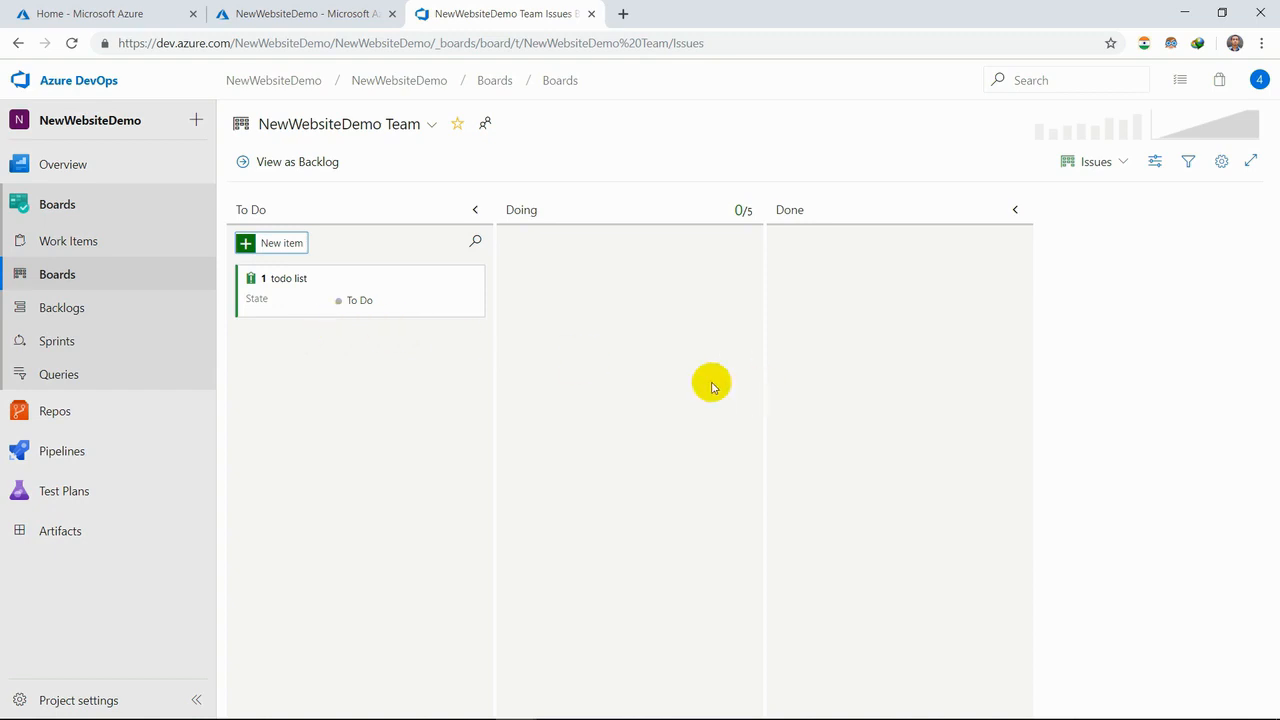
pyautogui.click(1120, 162)
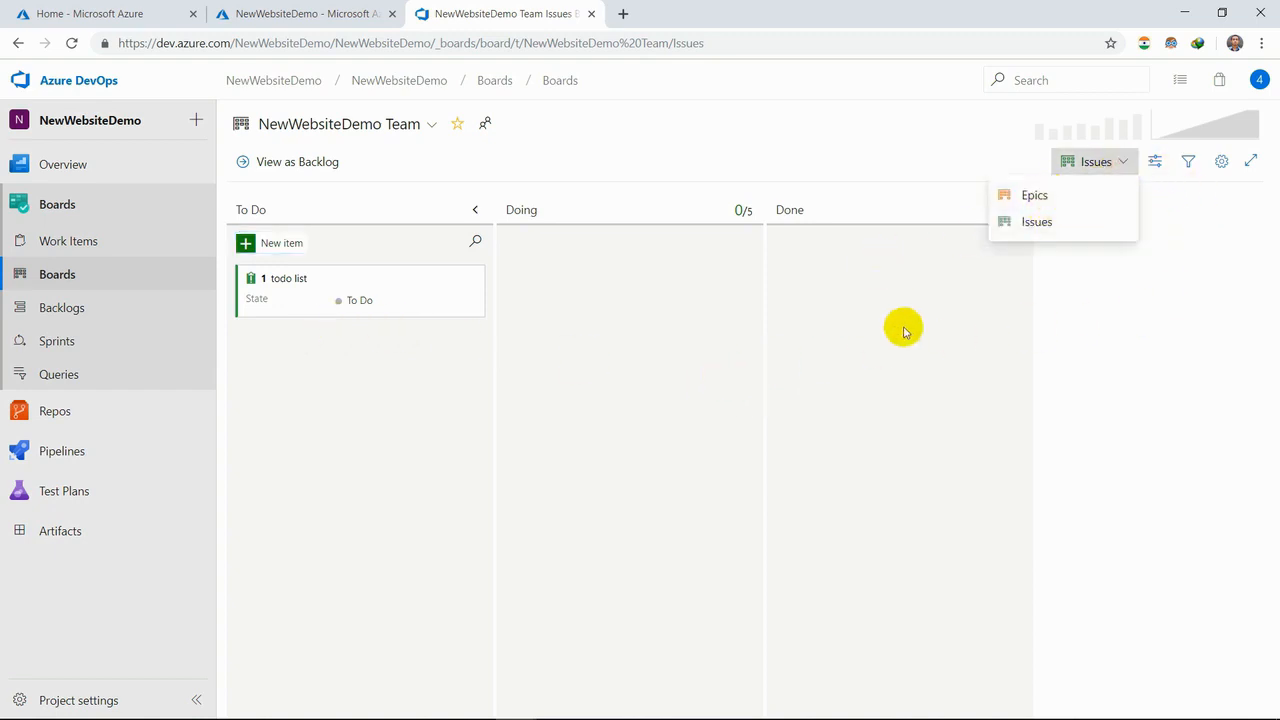
# - View the team backlog and check the name and folder options for creating a query from it, without creating one
pyautogui.click(76, 308)
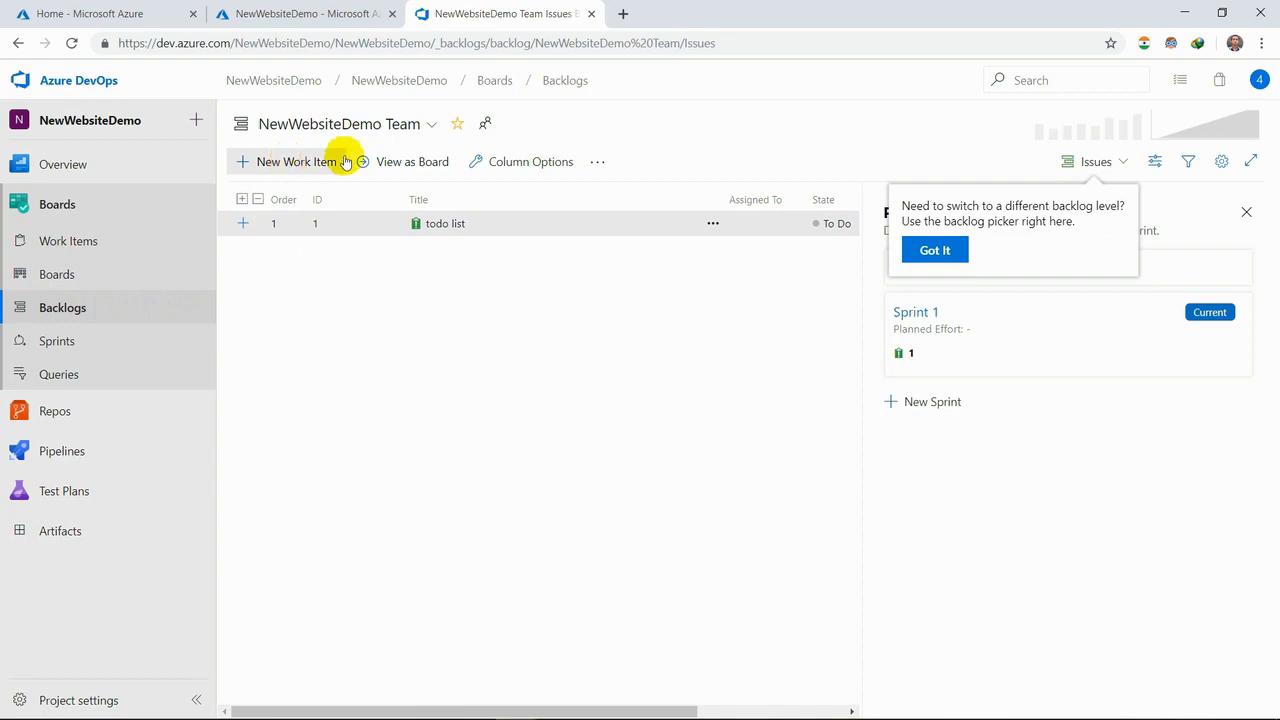
pyautogui.click(597, 162)
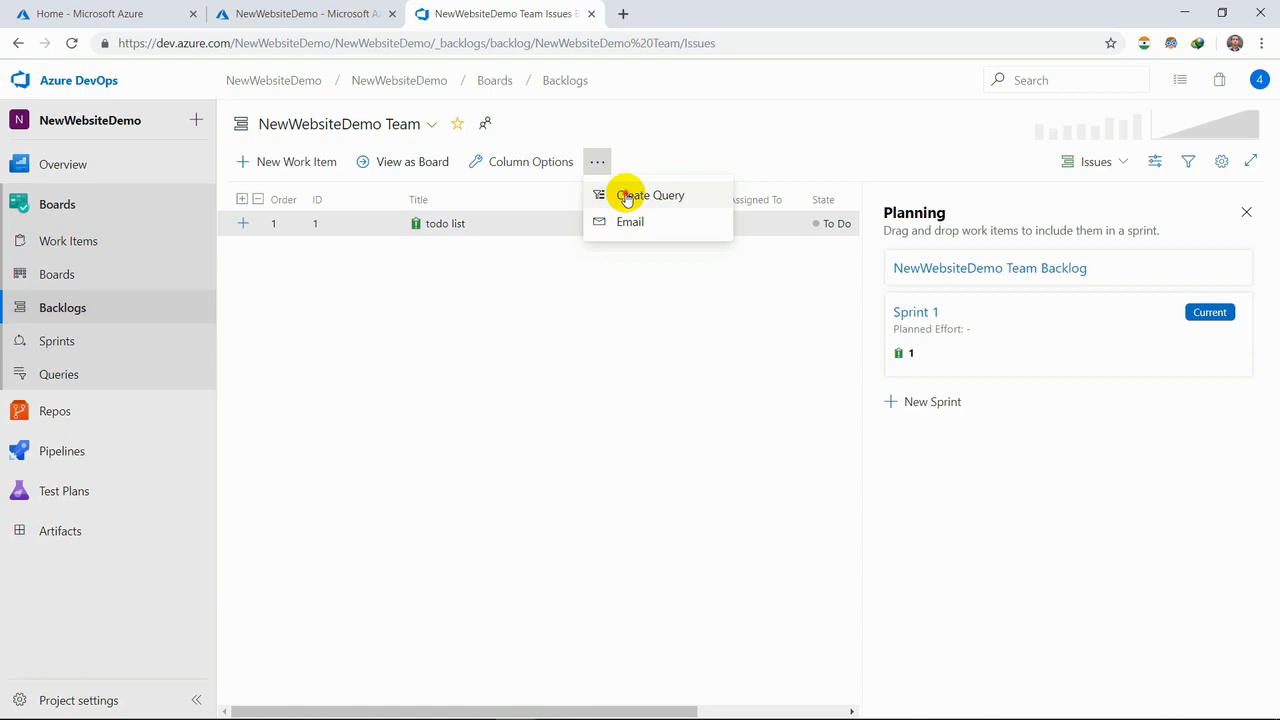
pyautogui.click(627, 197)
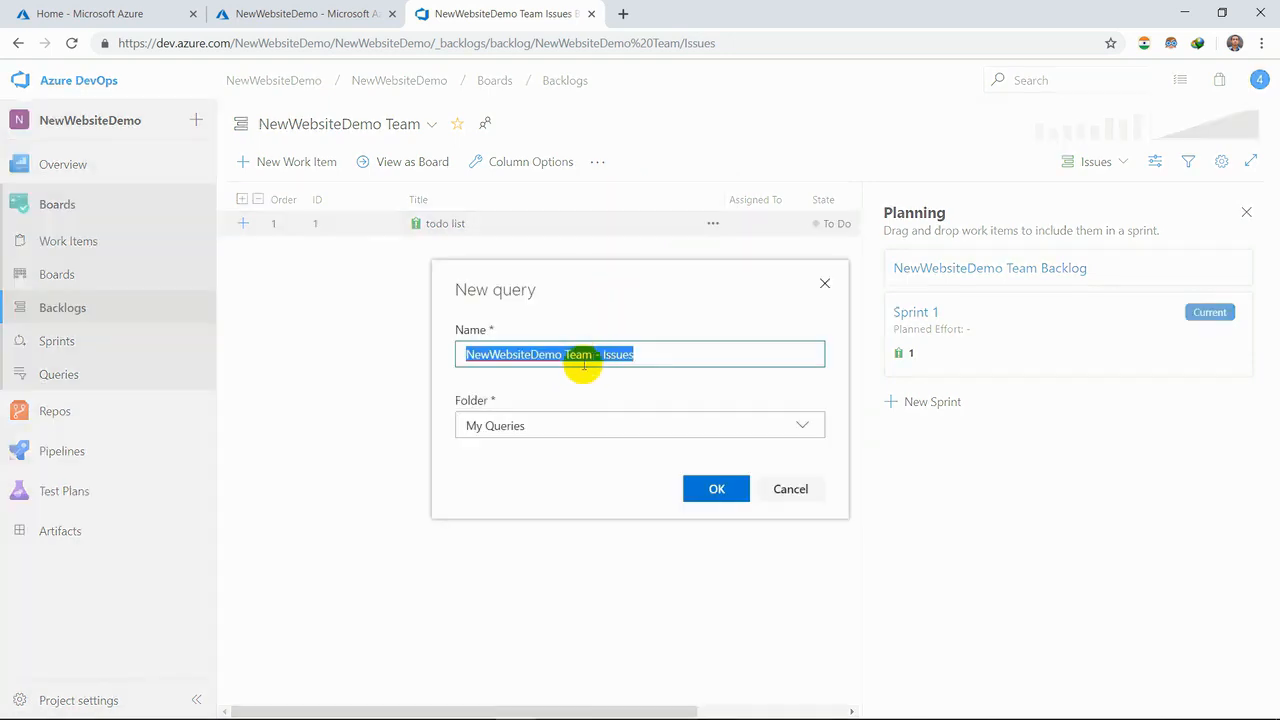
pyautogui.click(802, 427)
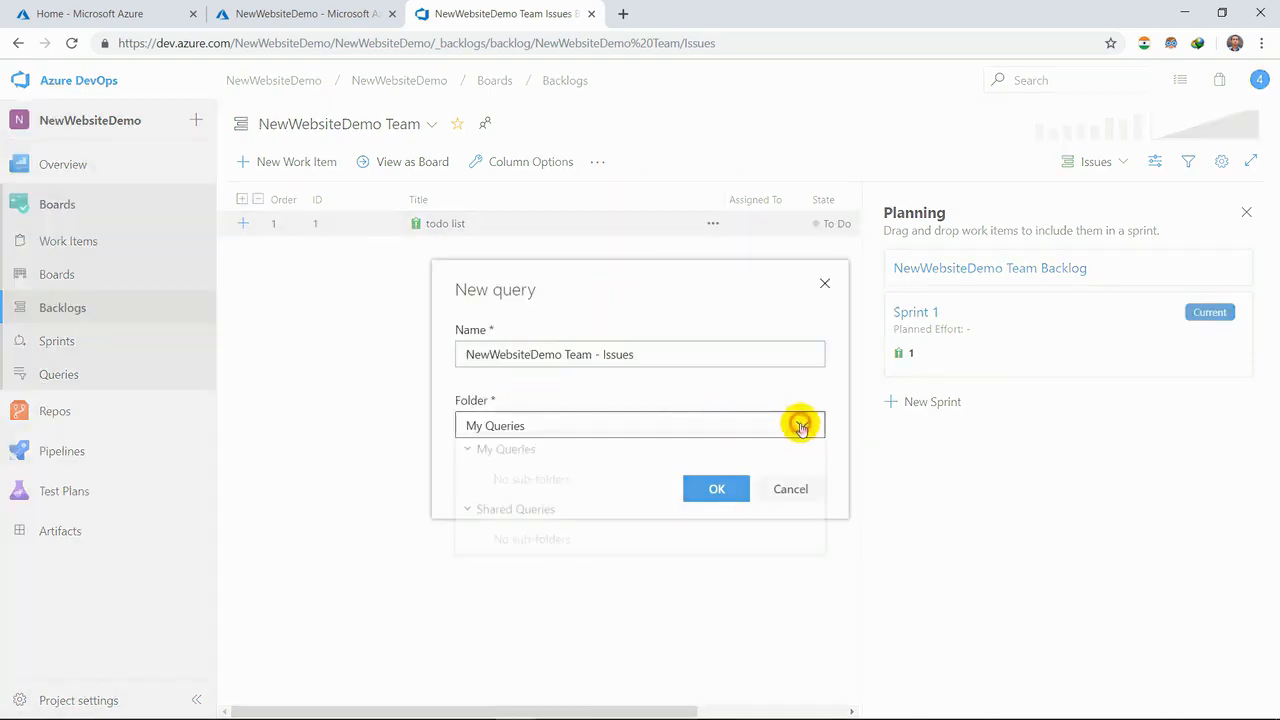
pyautogui.click(825, 284)
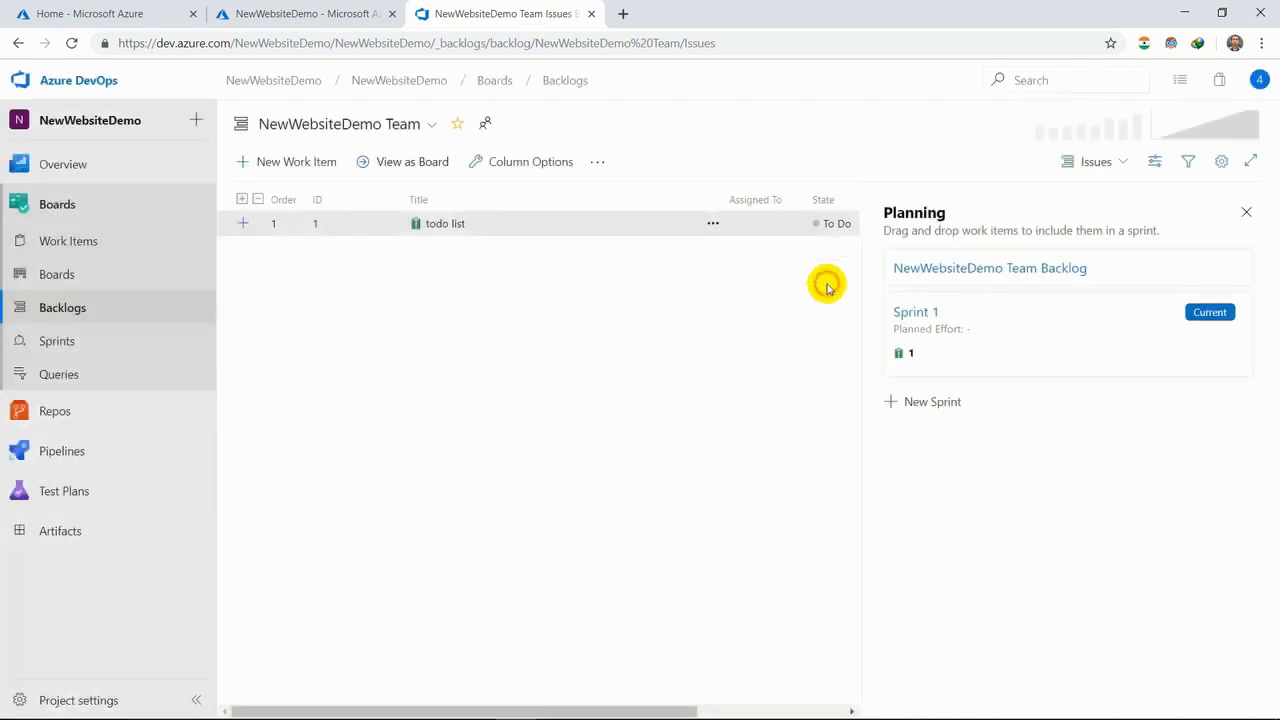
# - Look through the Sprint 1 taskboard, backlog and capacity views, dismissing the sprint picker tip
pyautogui.click(118, 343)
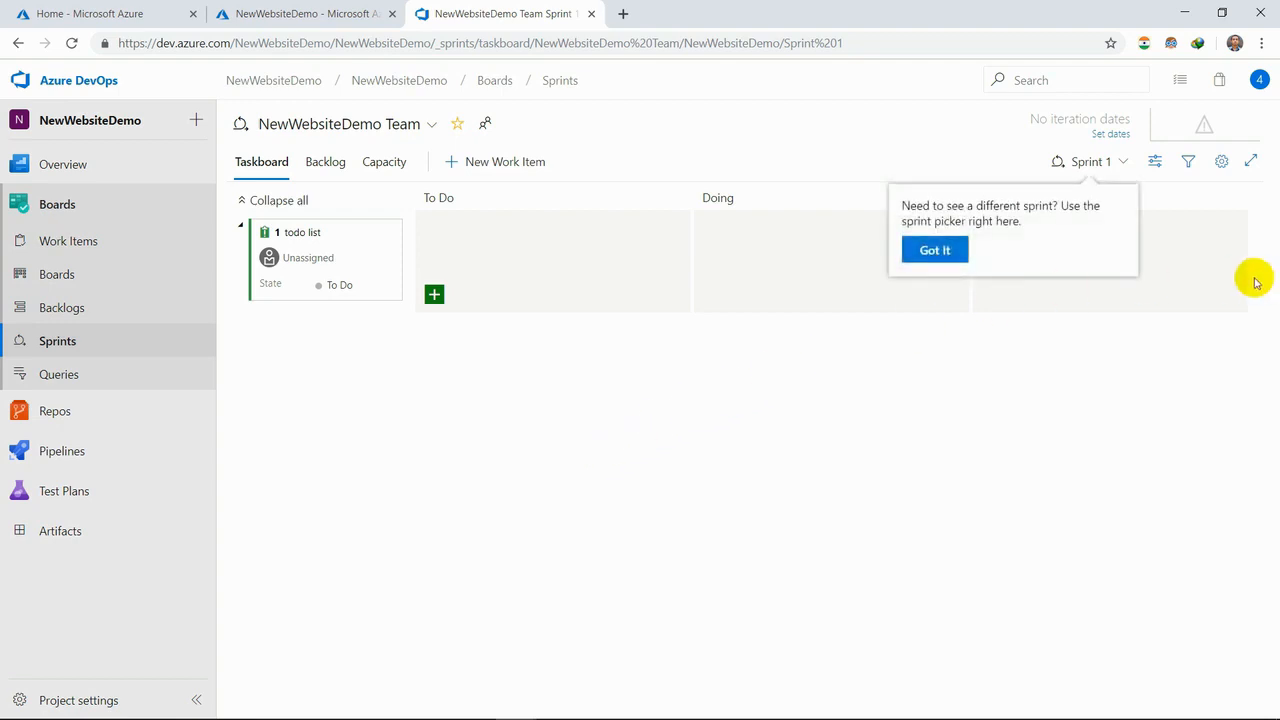
pyautogui.click(952, 249)
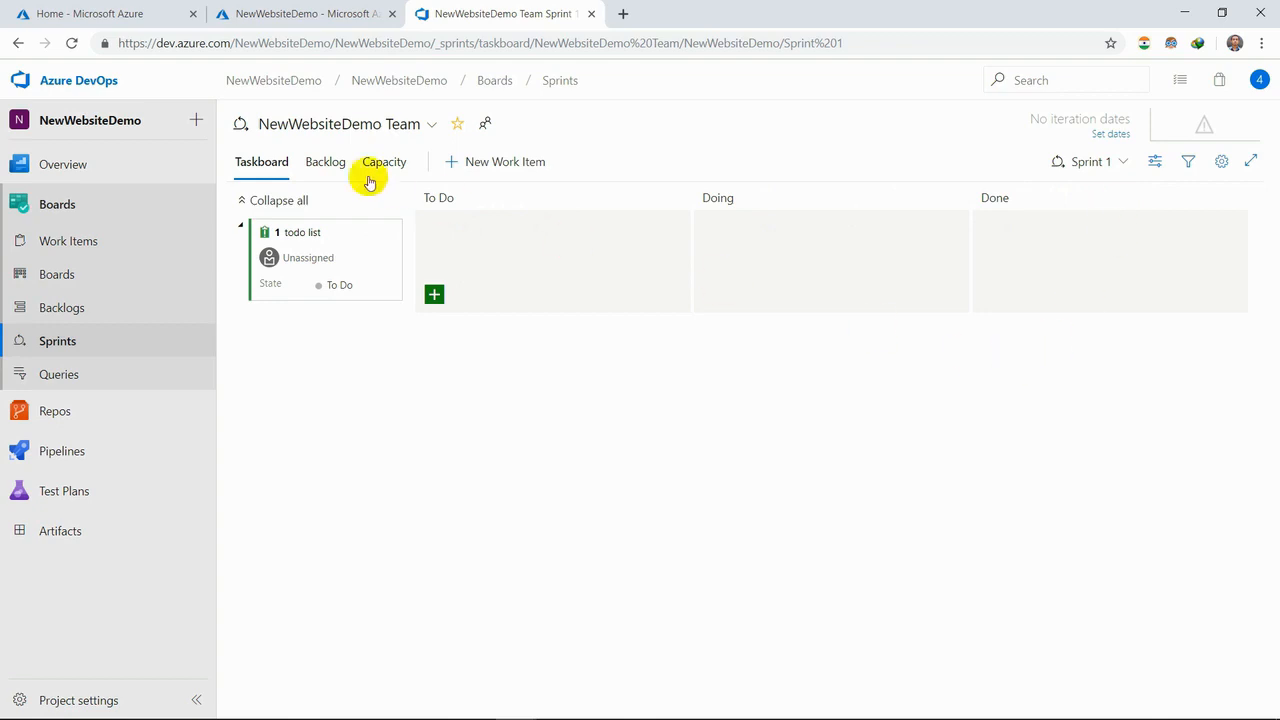
pyautogui.click(325, 162)
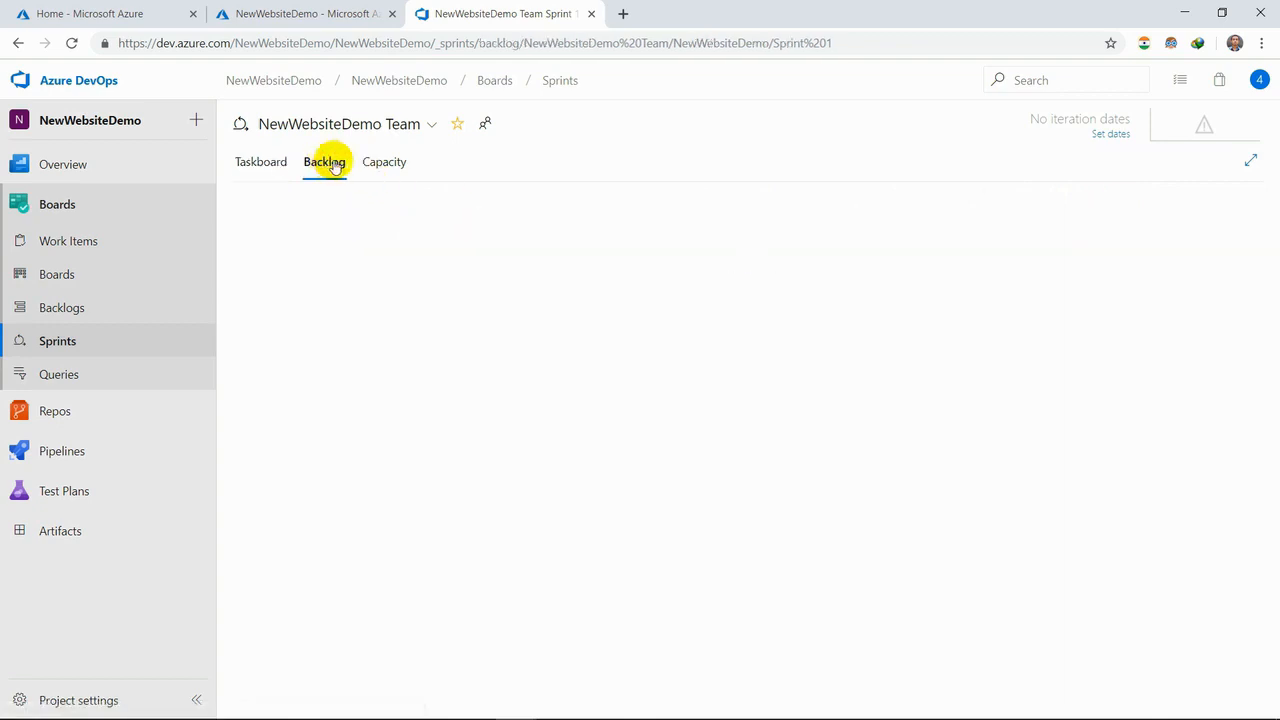
pyautogui.click(388, 163)
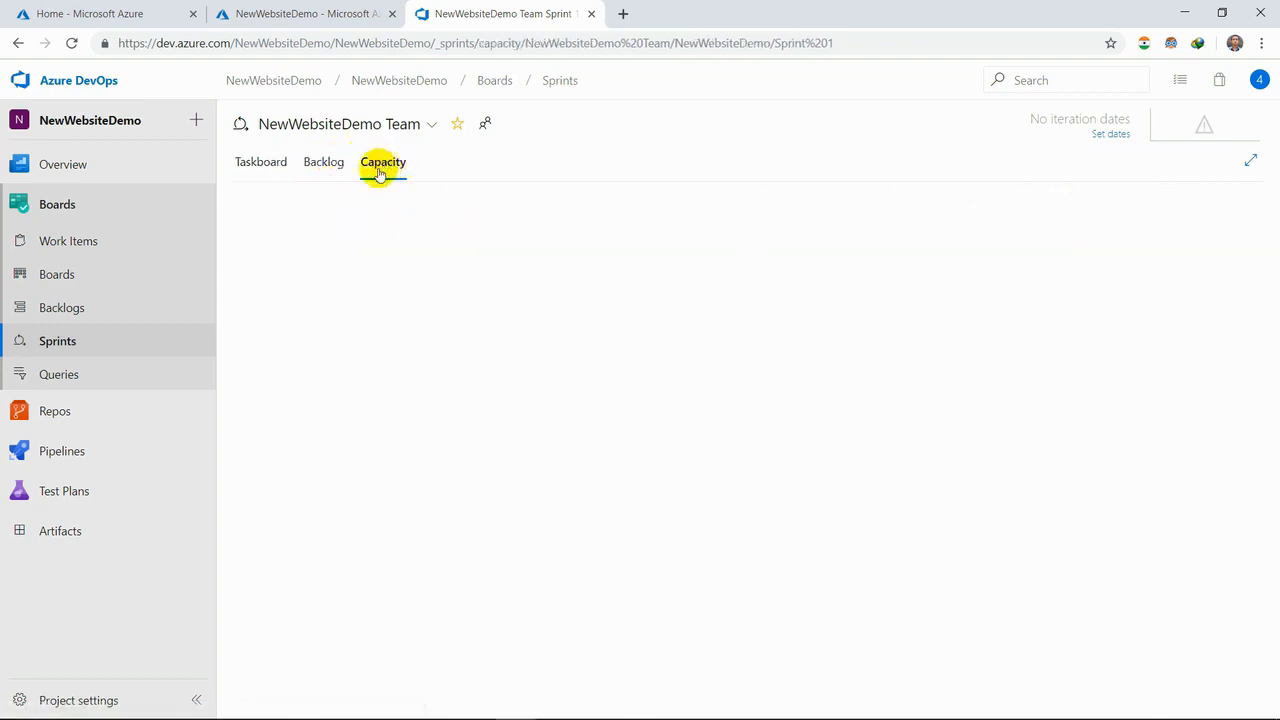
# - Look over the project's work item queries and the repository's abandoned pull requests
pyautogui.click(81, 382)
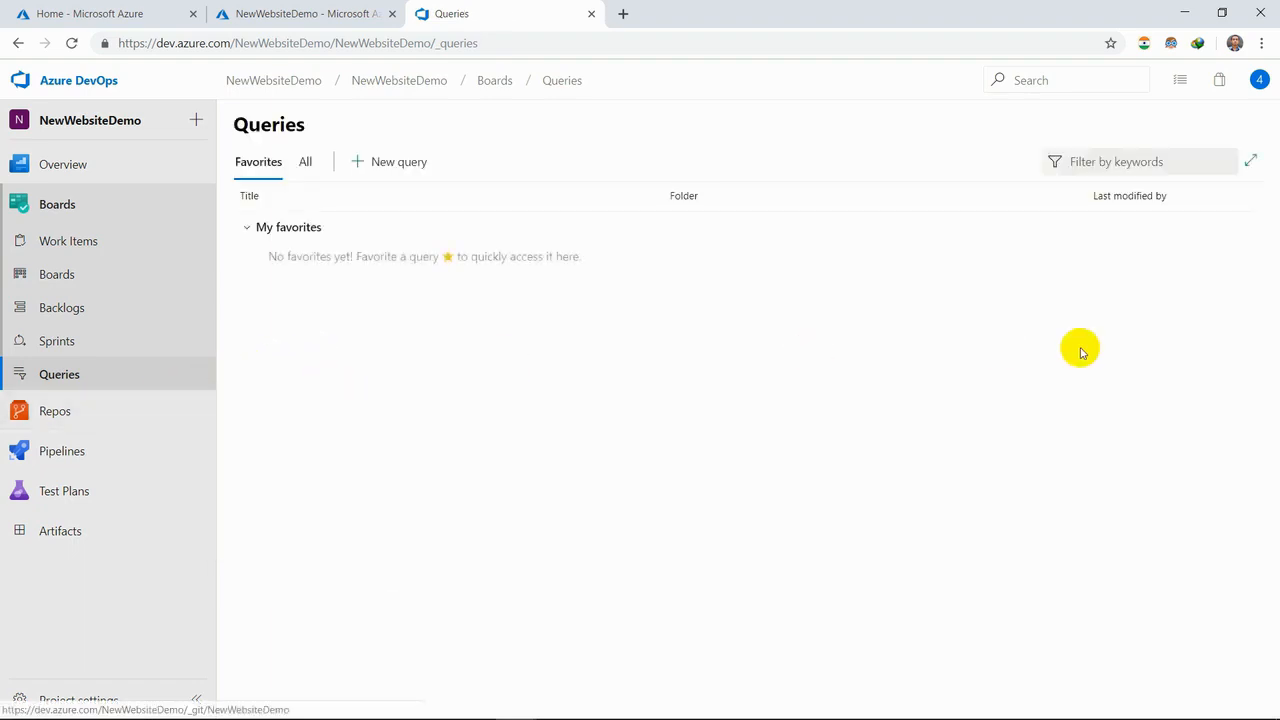
pyautogui.click(390, 166)
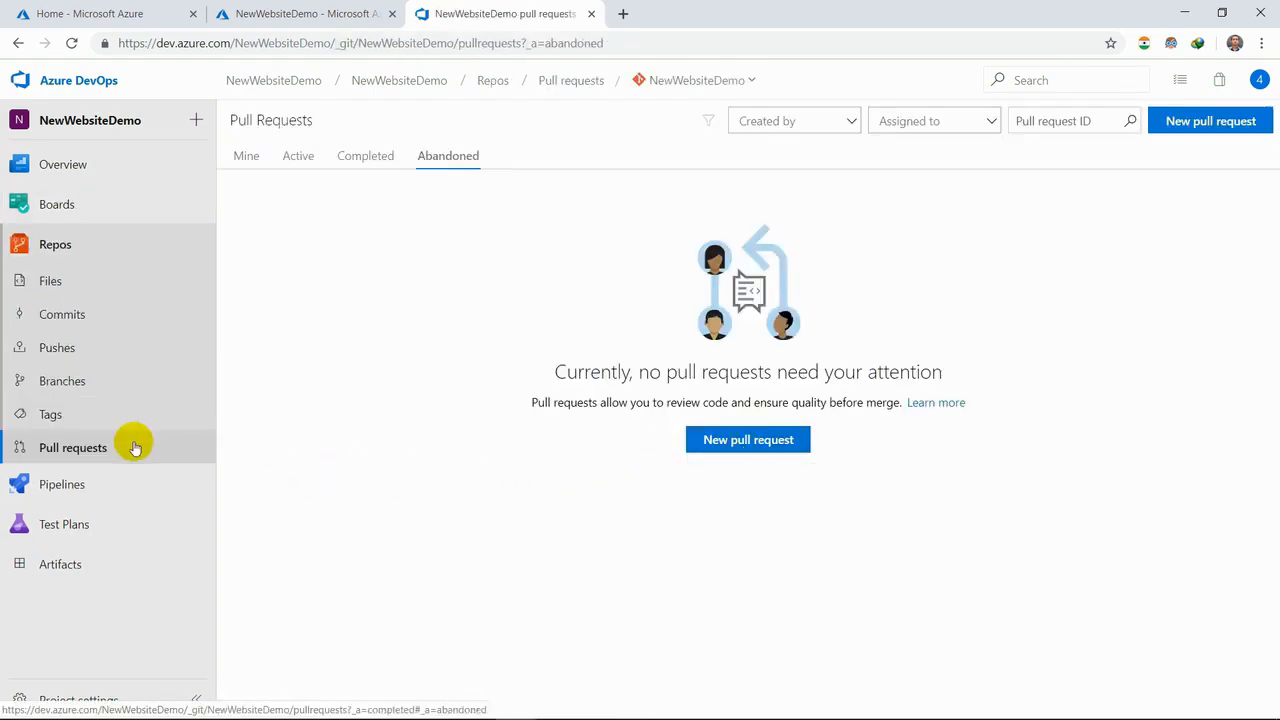
# - Review the NewWebsiteDemo build pipeline's history, the options for adding a build pipeline, and the release pipeline
pyautogui.click(48, 484)
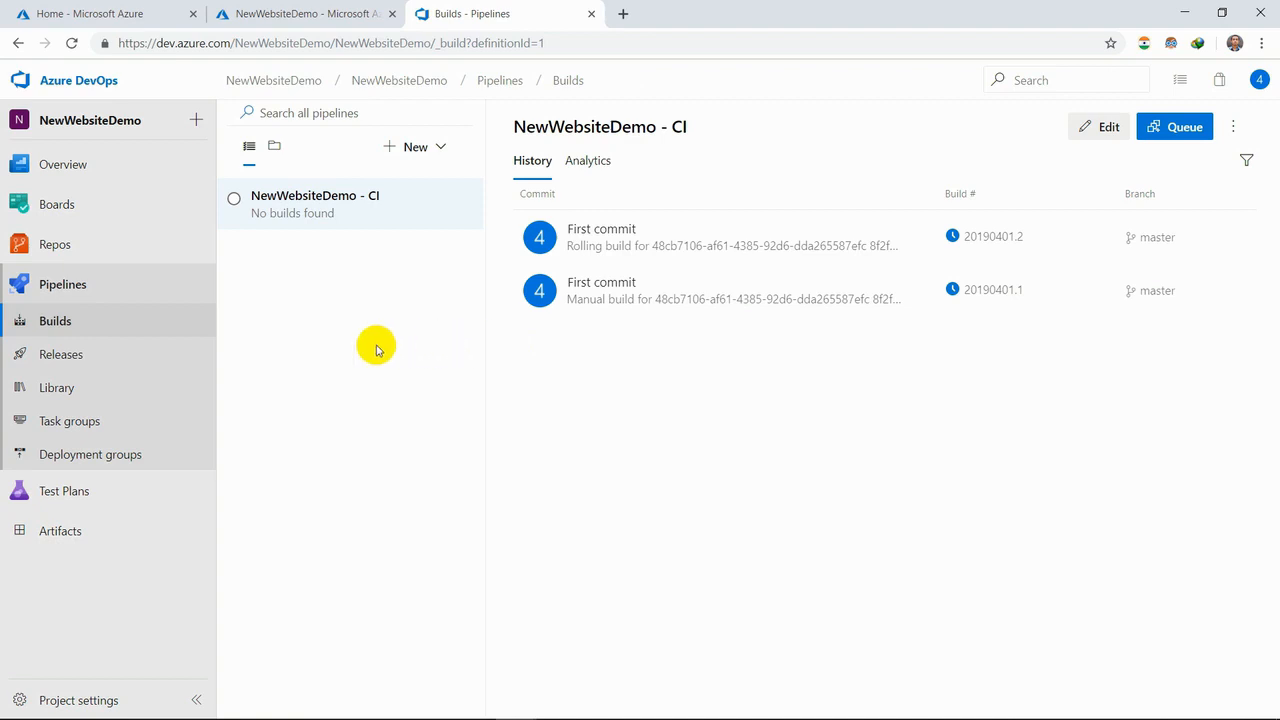
pyautogui.click(450, 156)
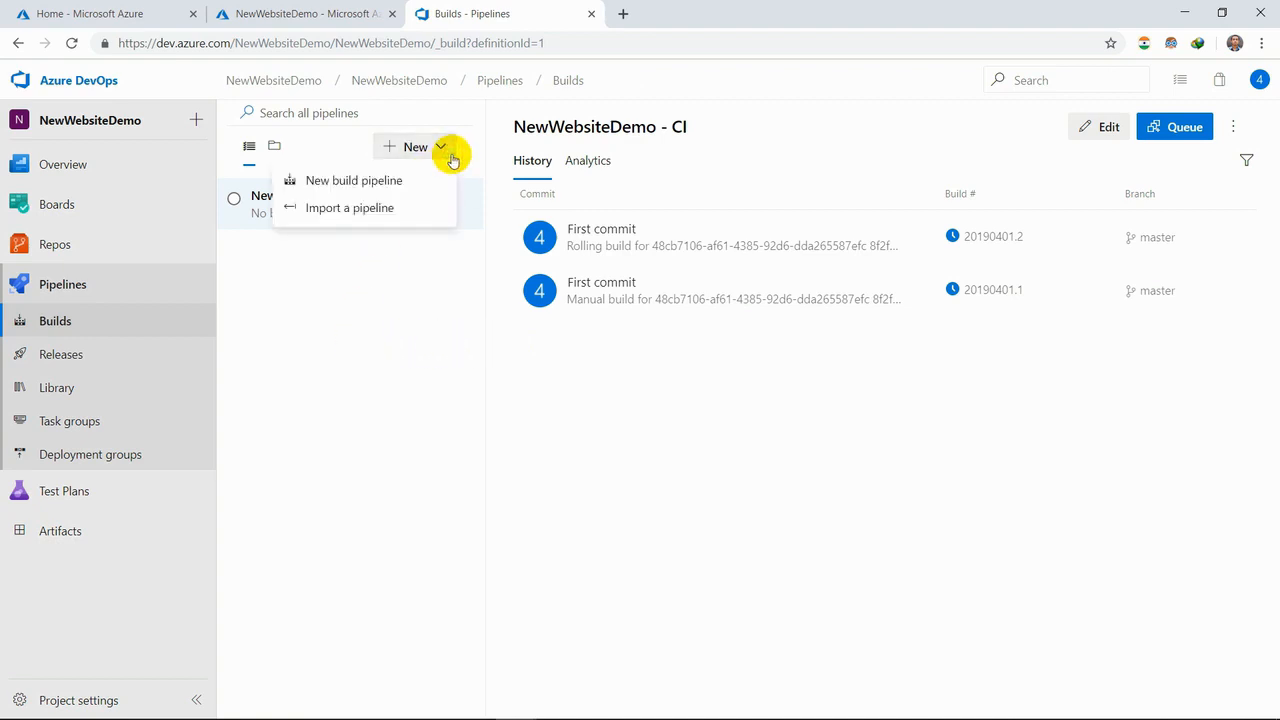
pyautogui.click(414, 365)
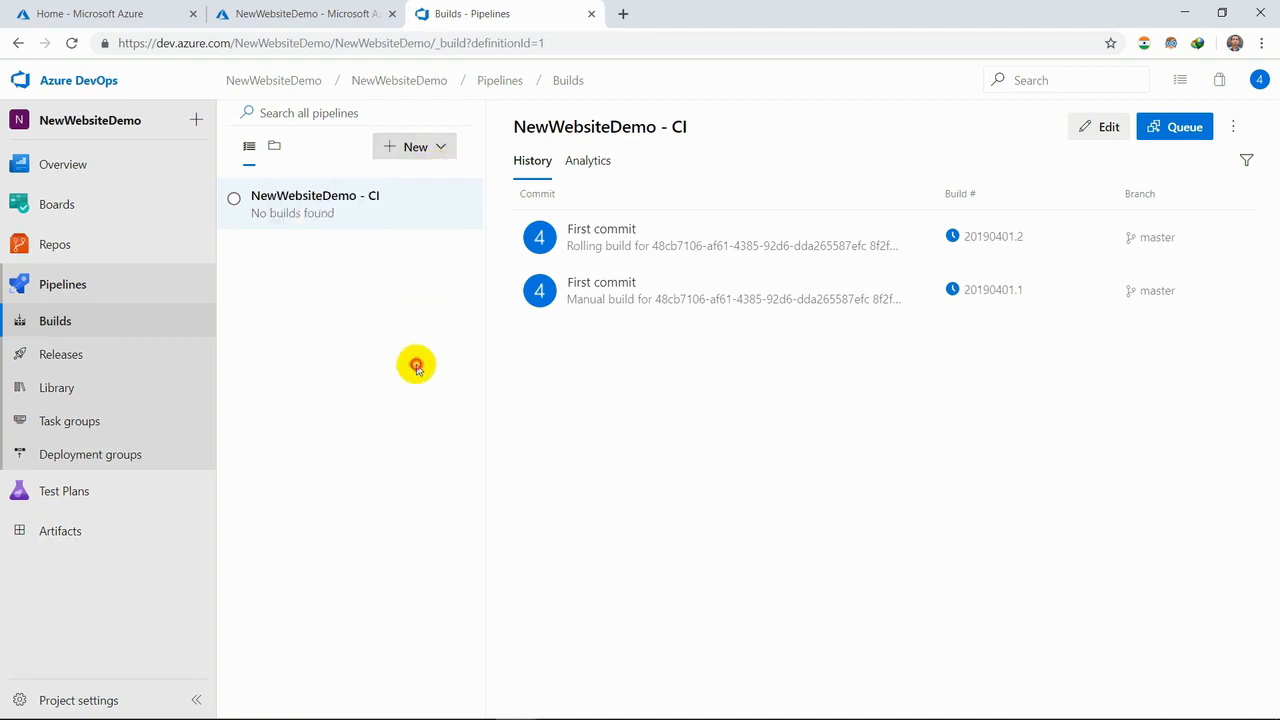
pyautogui.click(96, 352)
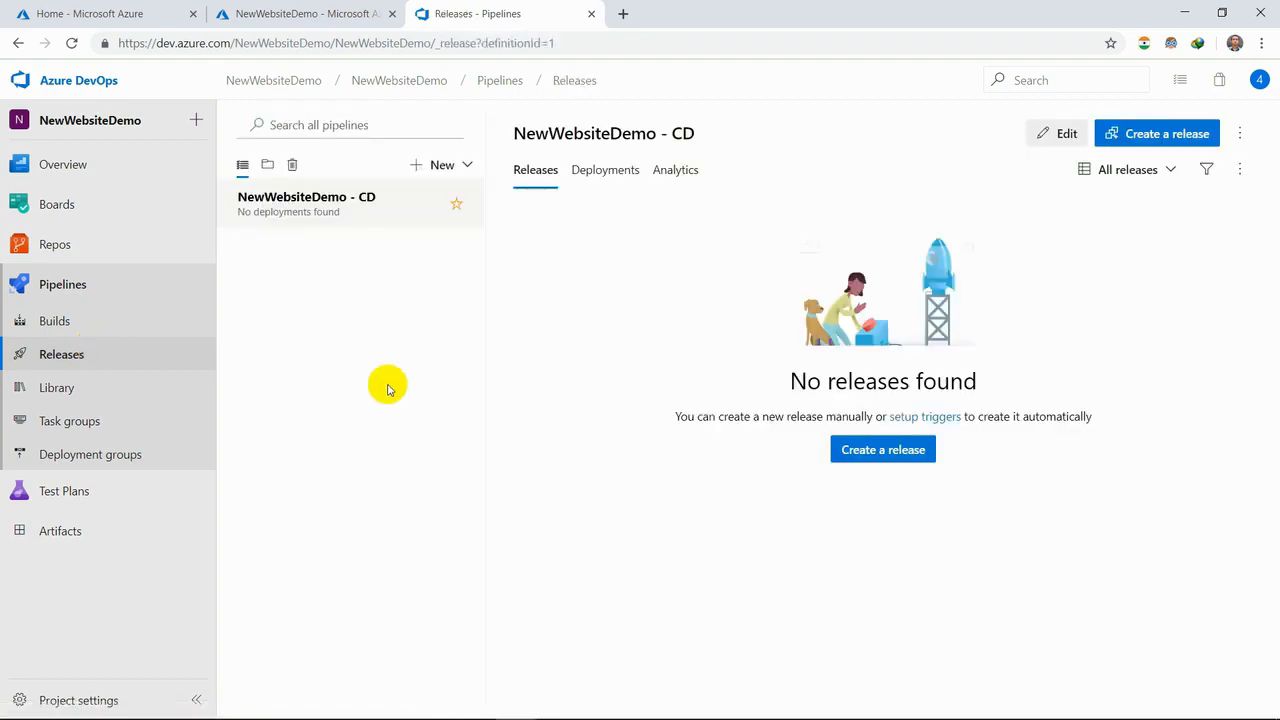
# - View the pipeline library, task groups, and deployment groups with their available pools
pyautogui.click(114, 384)
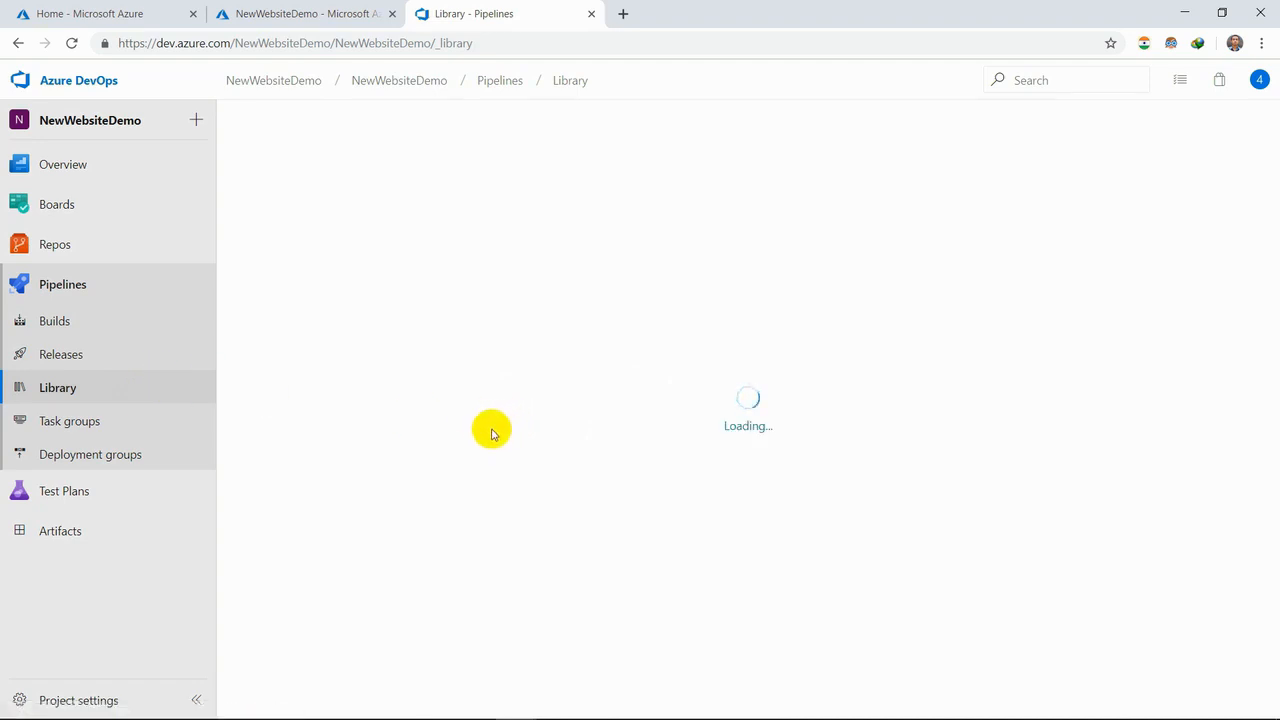
pyautogui.click(166, 430)
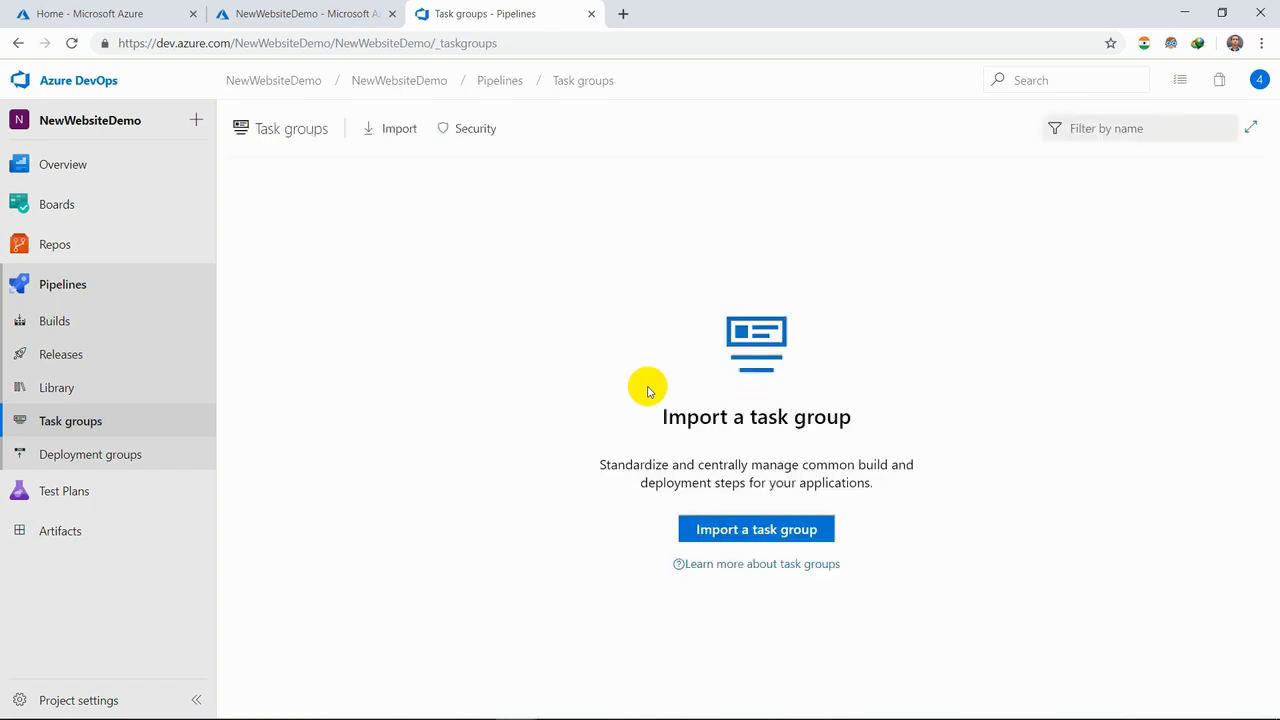
pyautogui.click(57, 464)
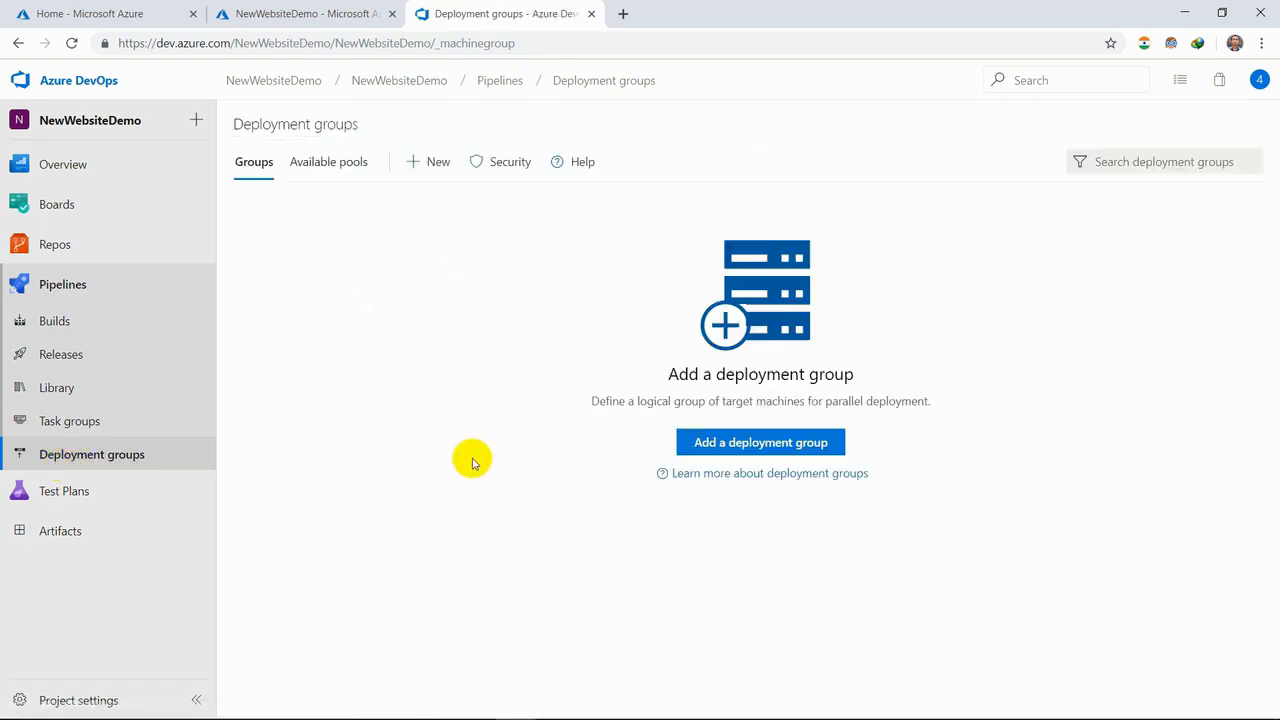
pyautogui.click(334, 163)
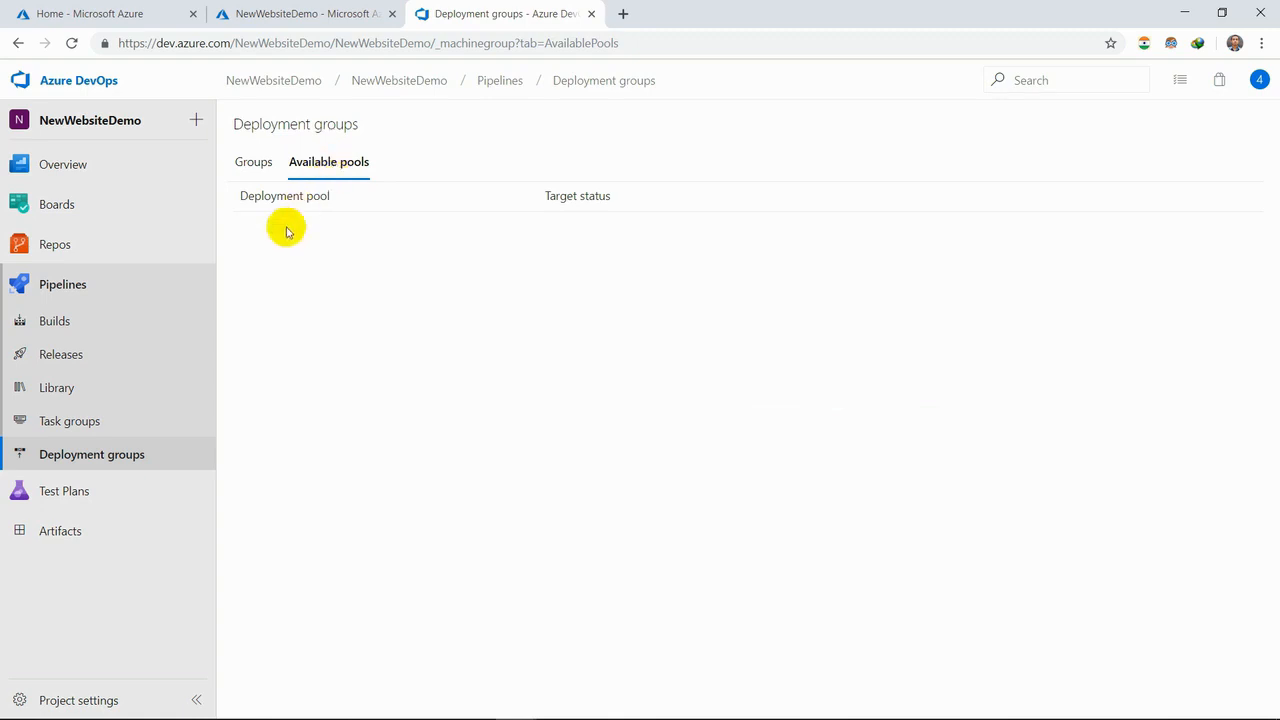
# - Open the project's test plans and read through the Test hub welcome page
pyautogui.click(129, 500)
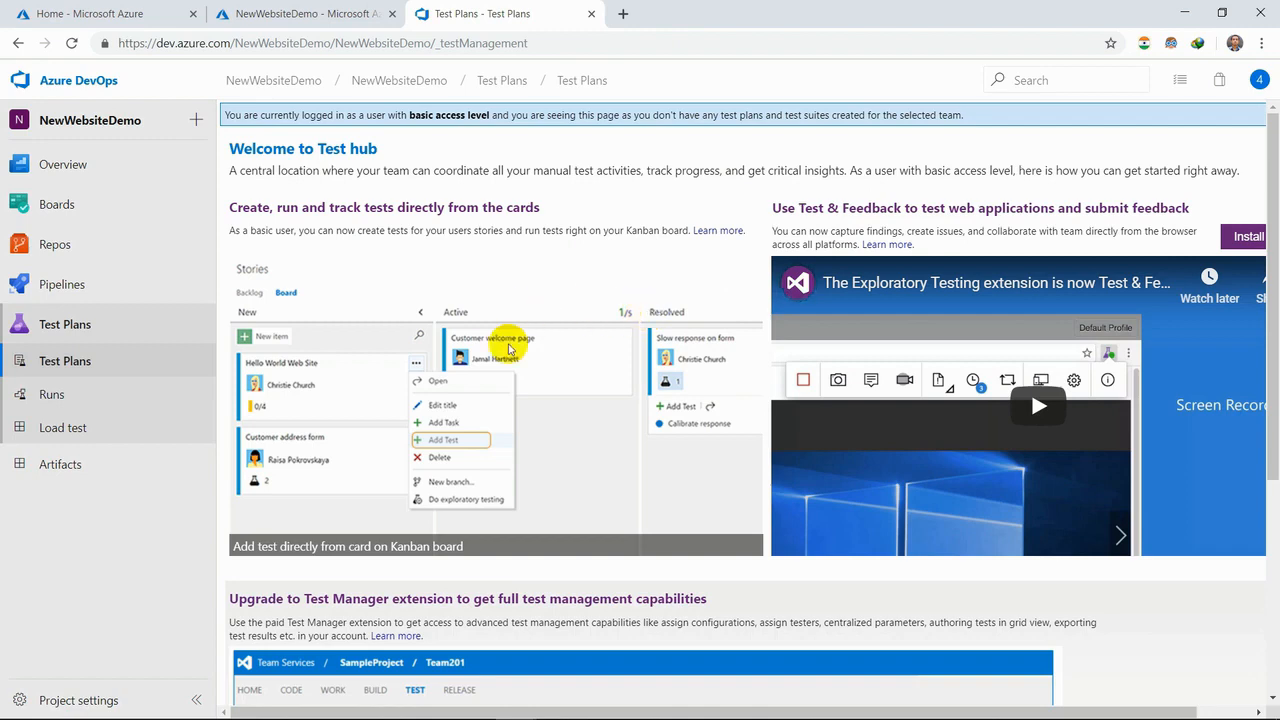
pyautogui.scroll(-3, 489, 426)
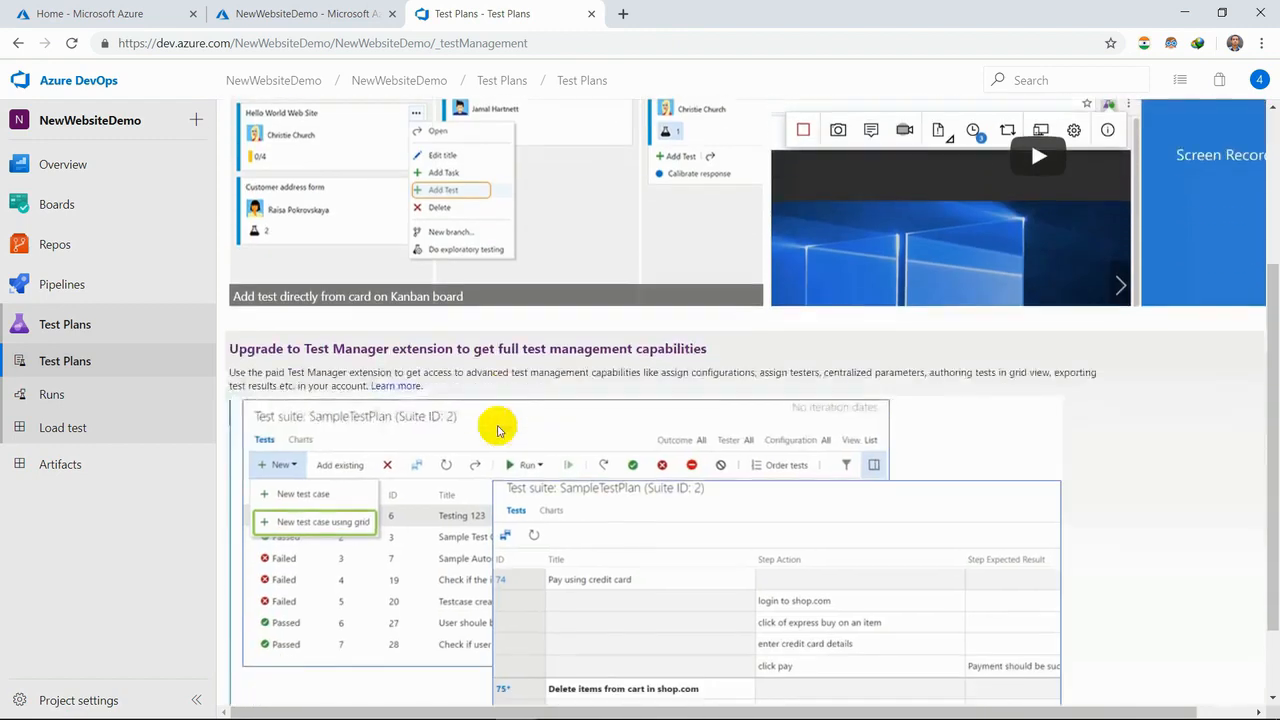
pyautogui.scroll(-1, 499, 430)
pyautogui.scroll(4, 497, 432)
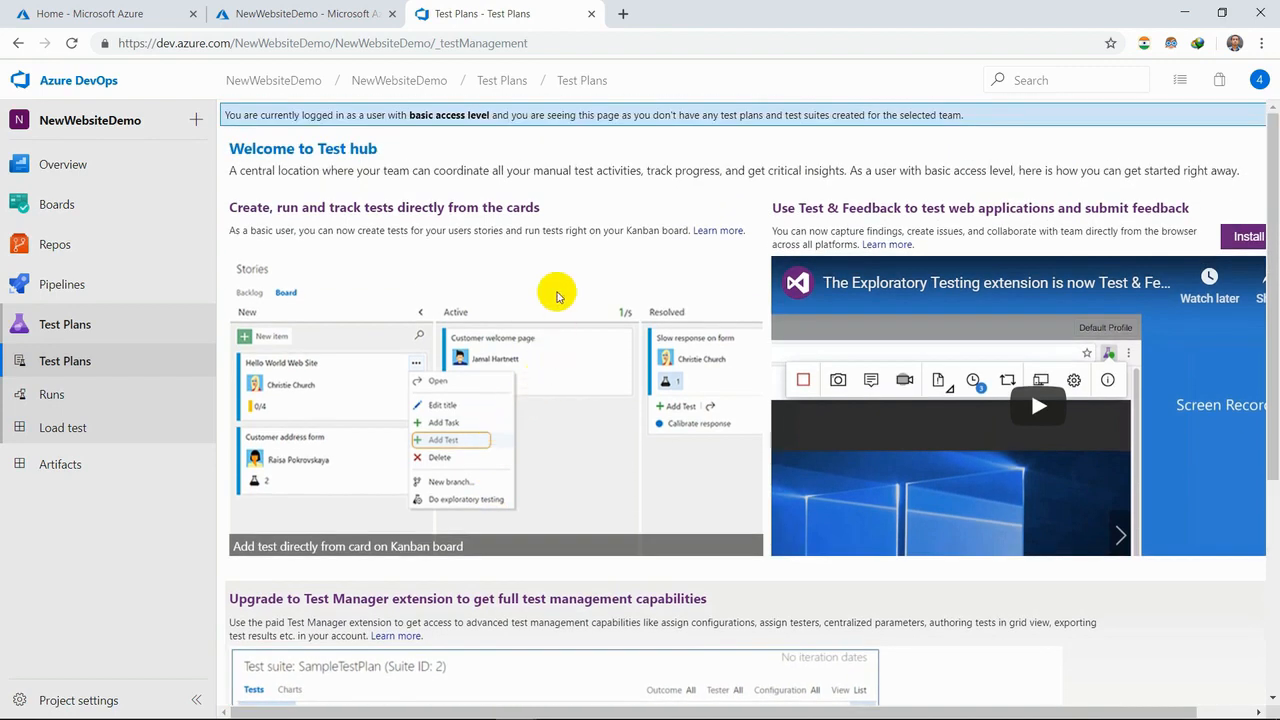
# - Check the project's recent test runs and test runs folder, the load test page, and the Artifacts packages page
pyautogui.click(127, 394)
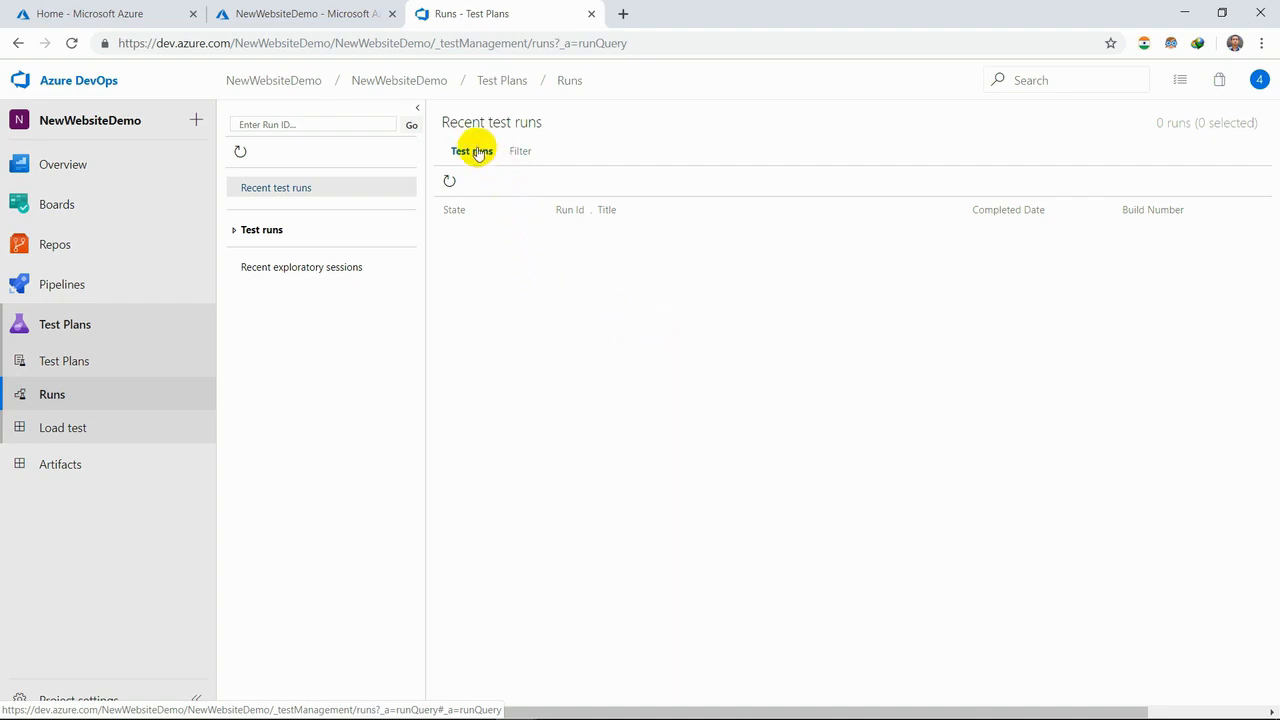
pyautogui.click(235, 232)
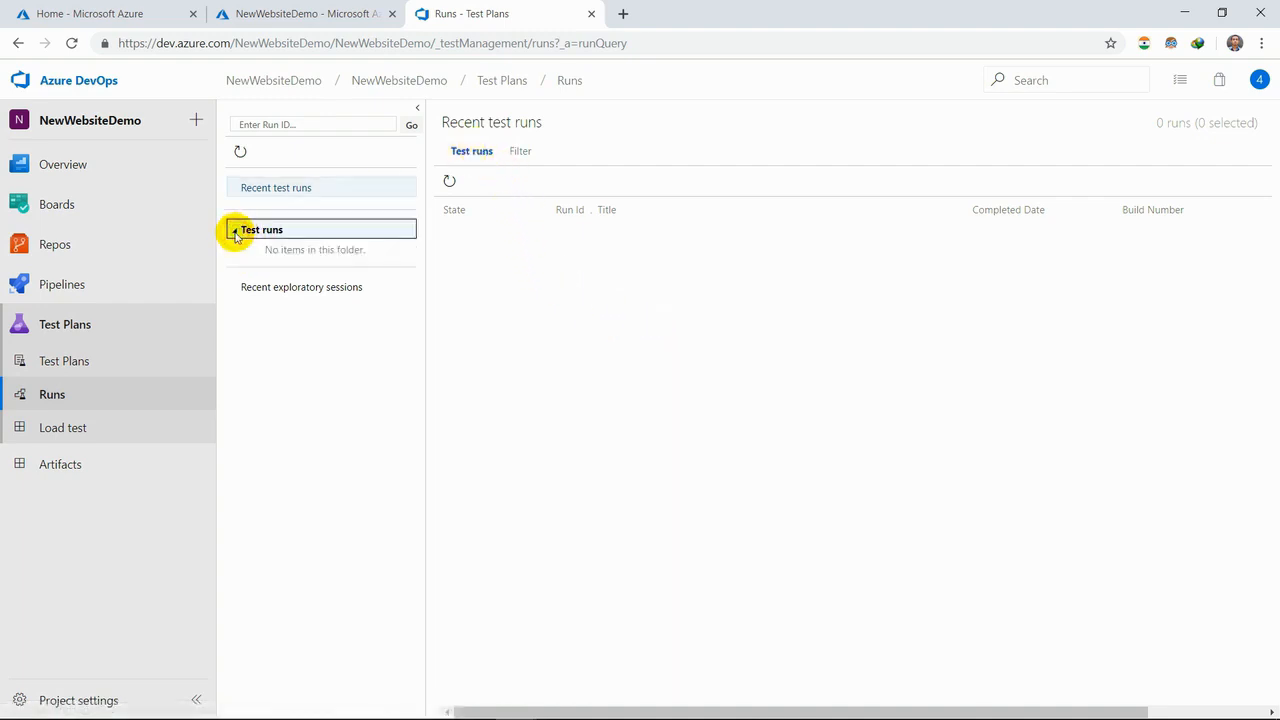
pyautogui.click(483, 157)
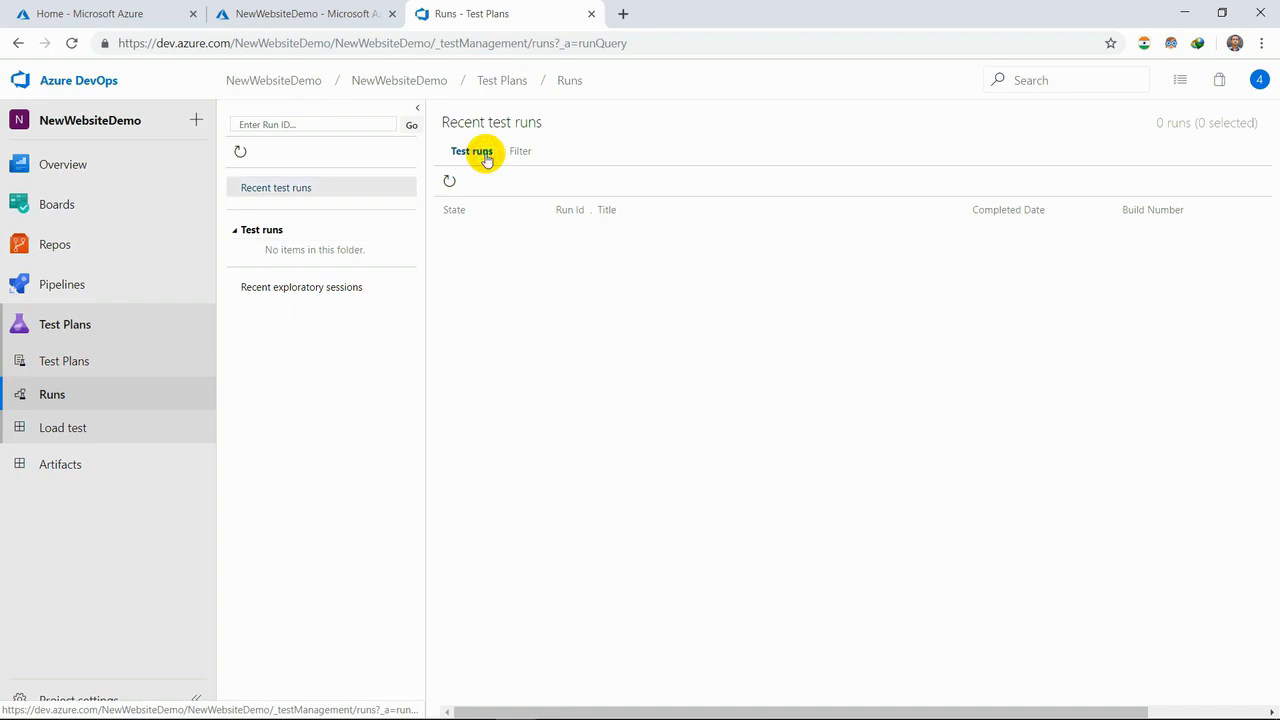
pyautogui.click(75, 430)
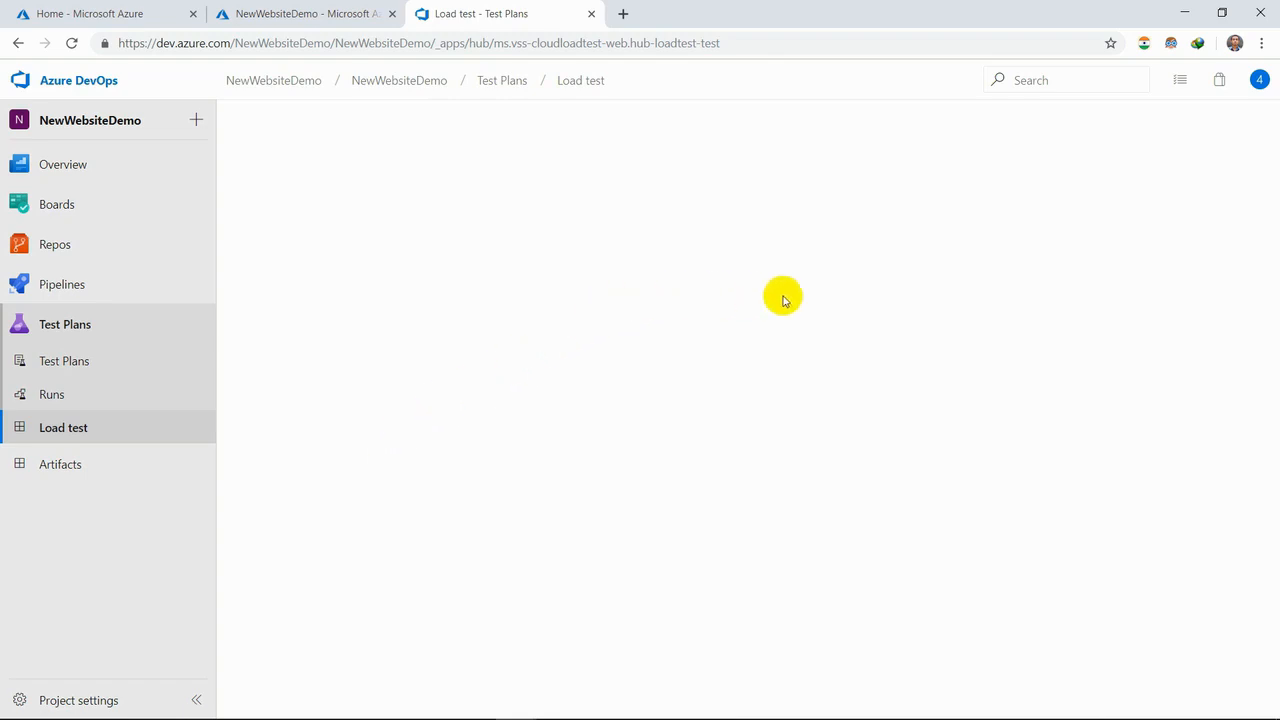
pyautogui.click(62, 465)
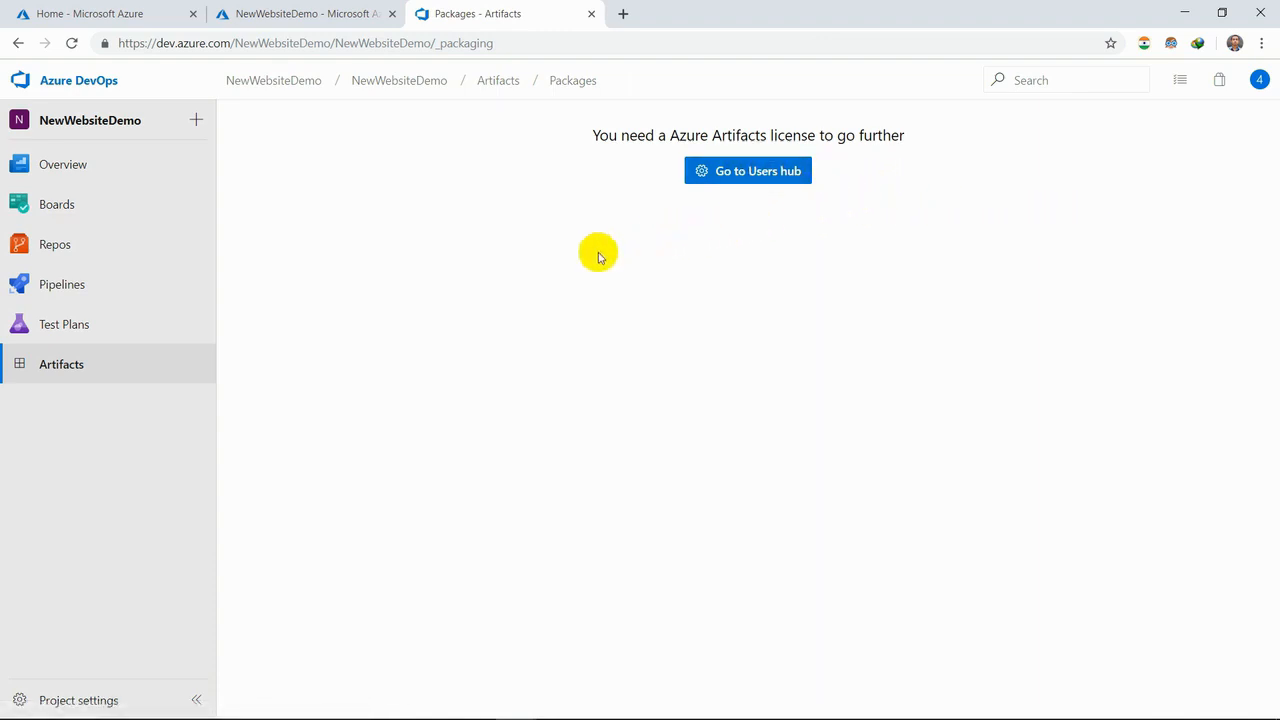
# - Return to the project's test plans and check the personal lists of work items, pull requests and favorites
pyautogui.click(147, 345)
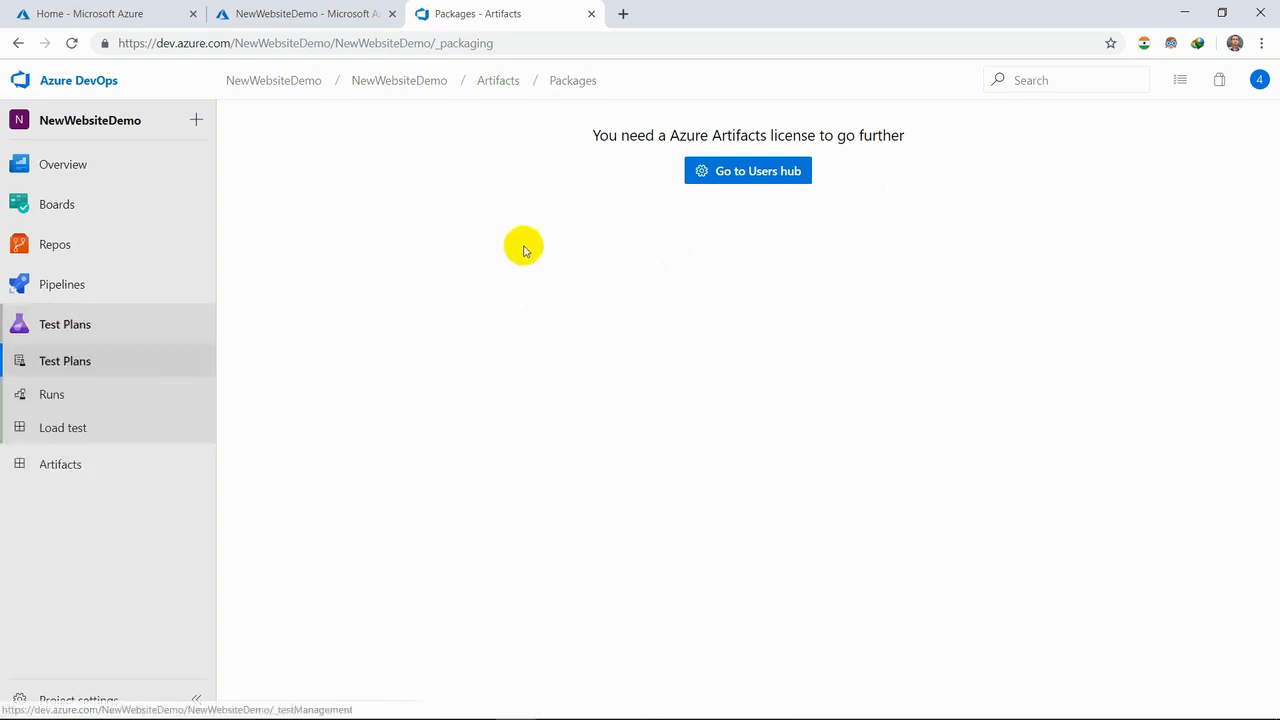
pyautogui.click(1182, 84)
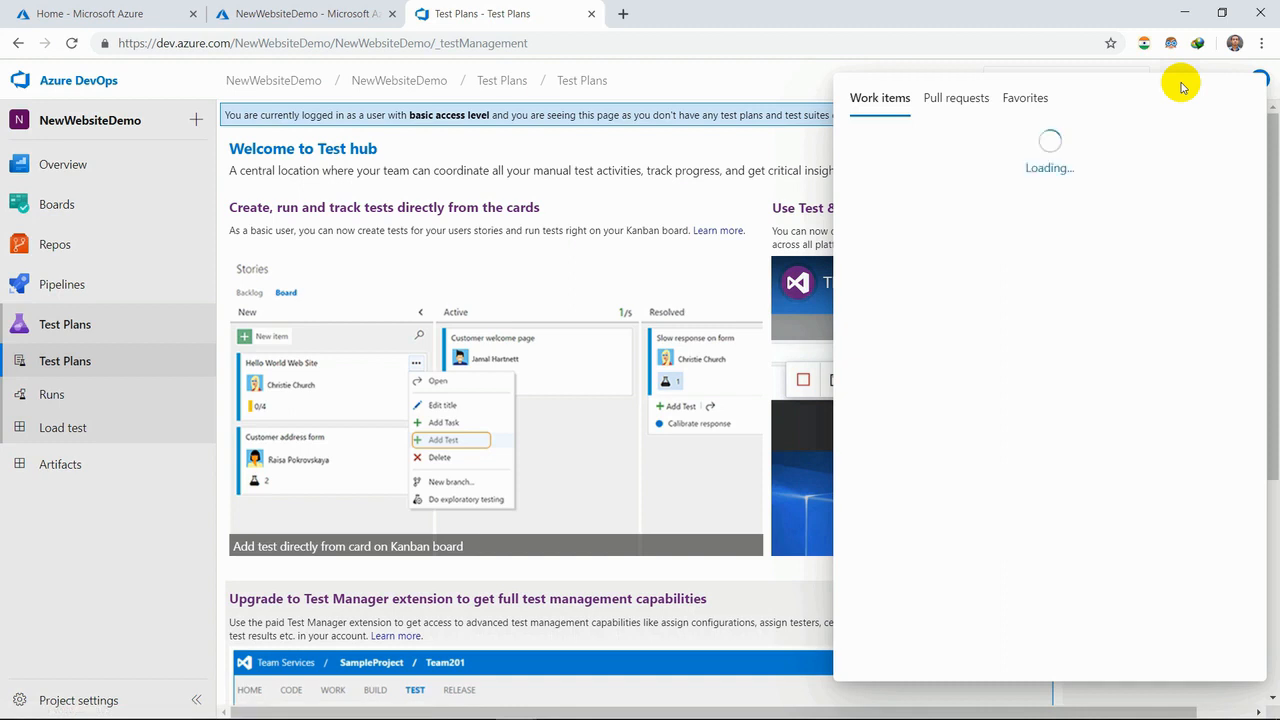
pyautogui.click(973, 100)
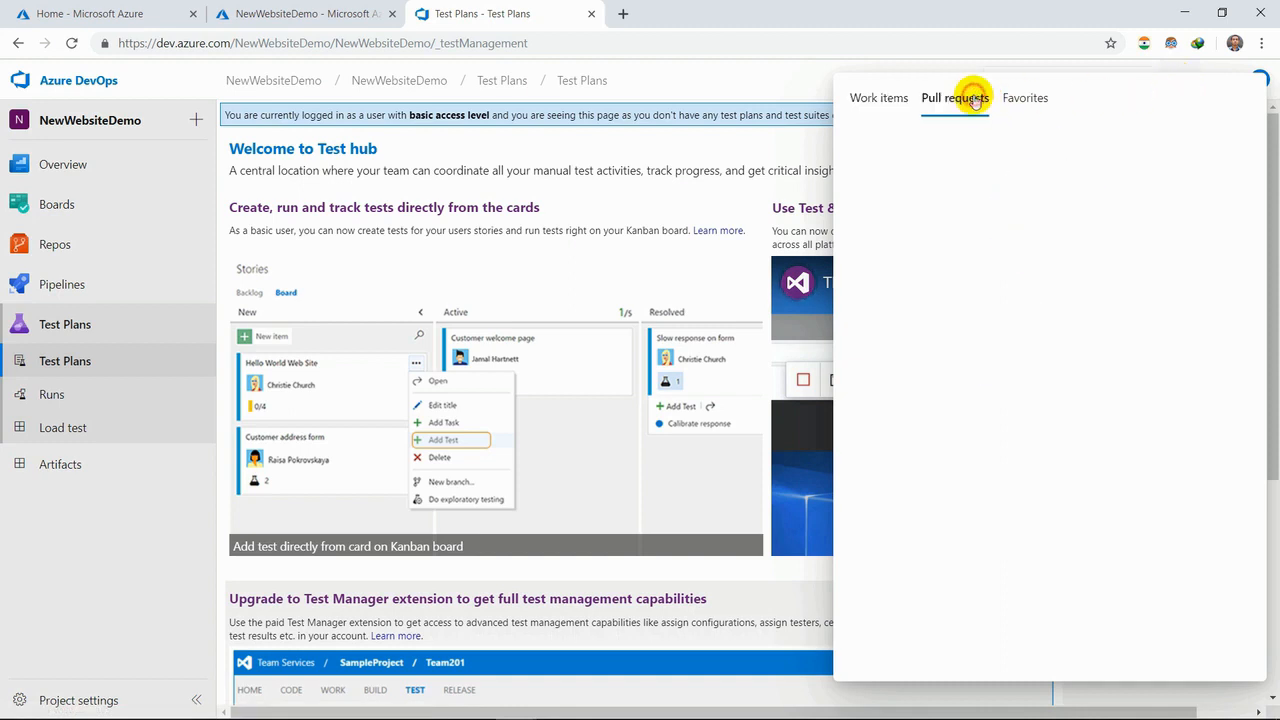
pyautogui.click(1025, 99)
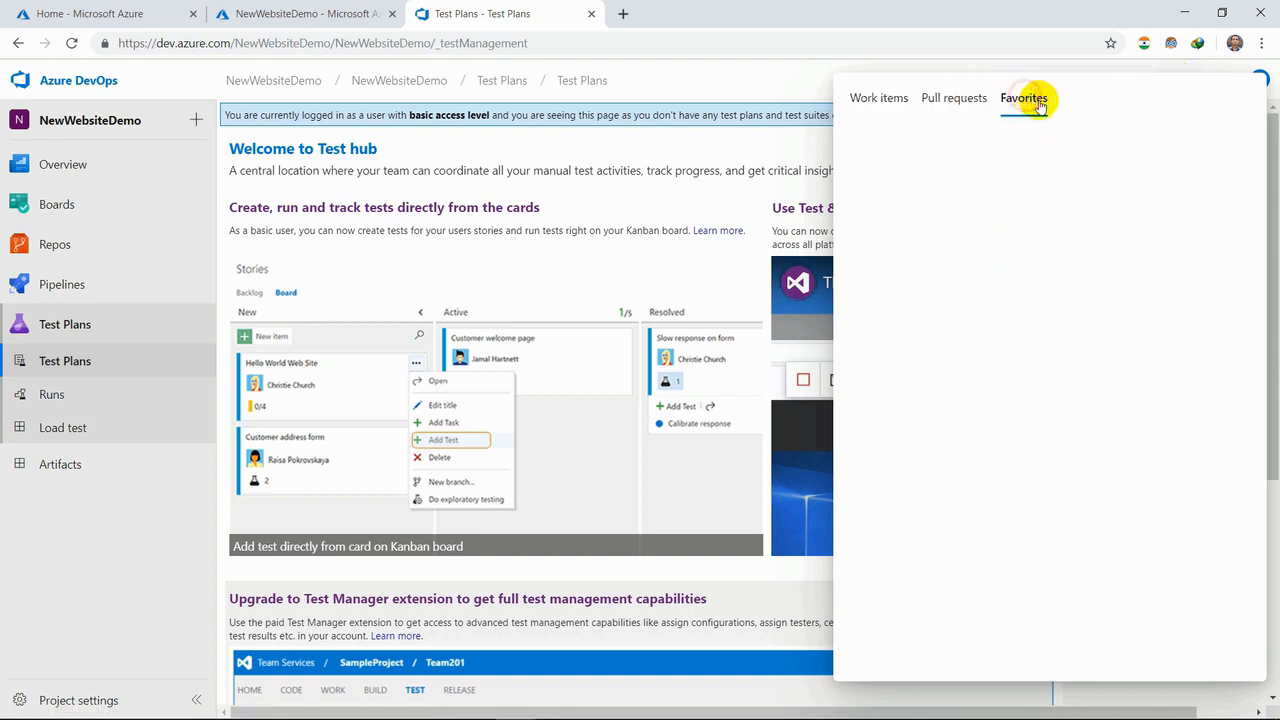
pyautogui.click(757, 63)
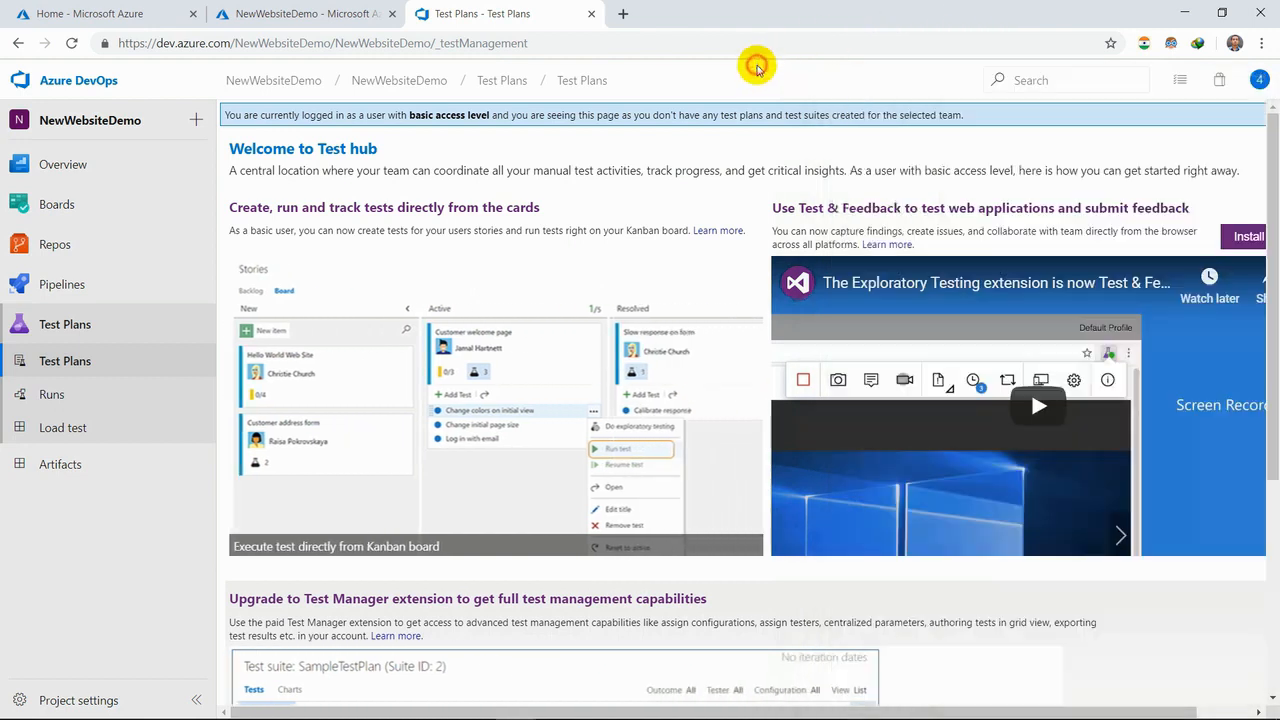
# - Browse the Marketplace's Azure DevOps extensions, including the second set of Most Popular ones
pyautogui.click(1212, 94)
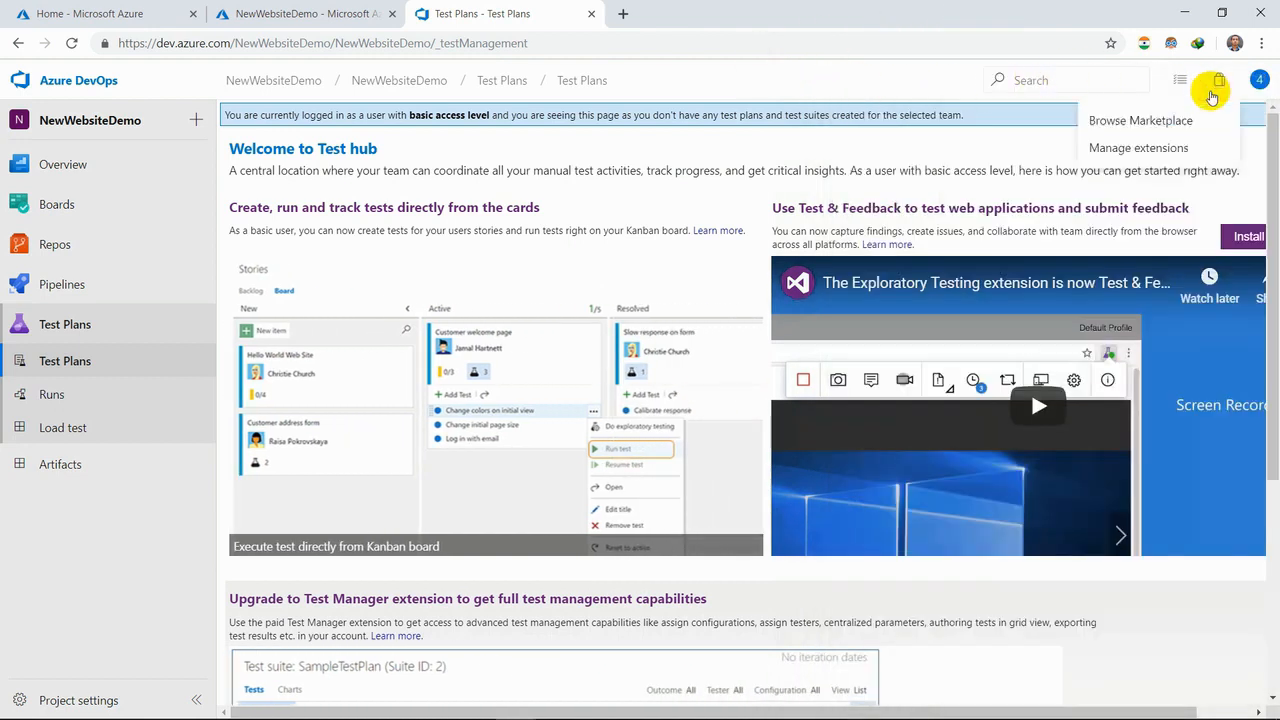
pyautogui.click(1189, 126)
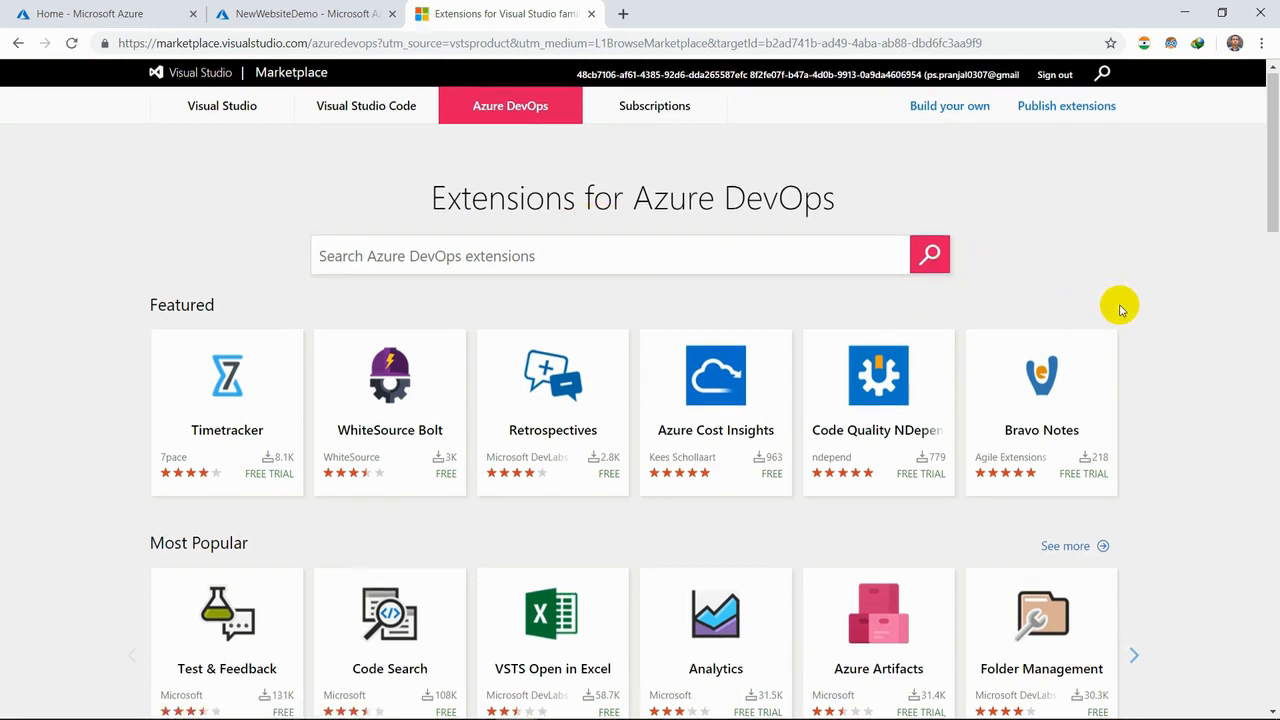
pyautogui.scroll(-2, 1118, 306)
pyautogui.scroll(-1, 1120, 309)
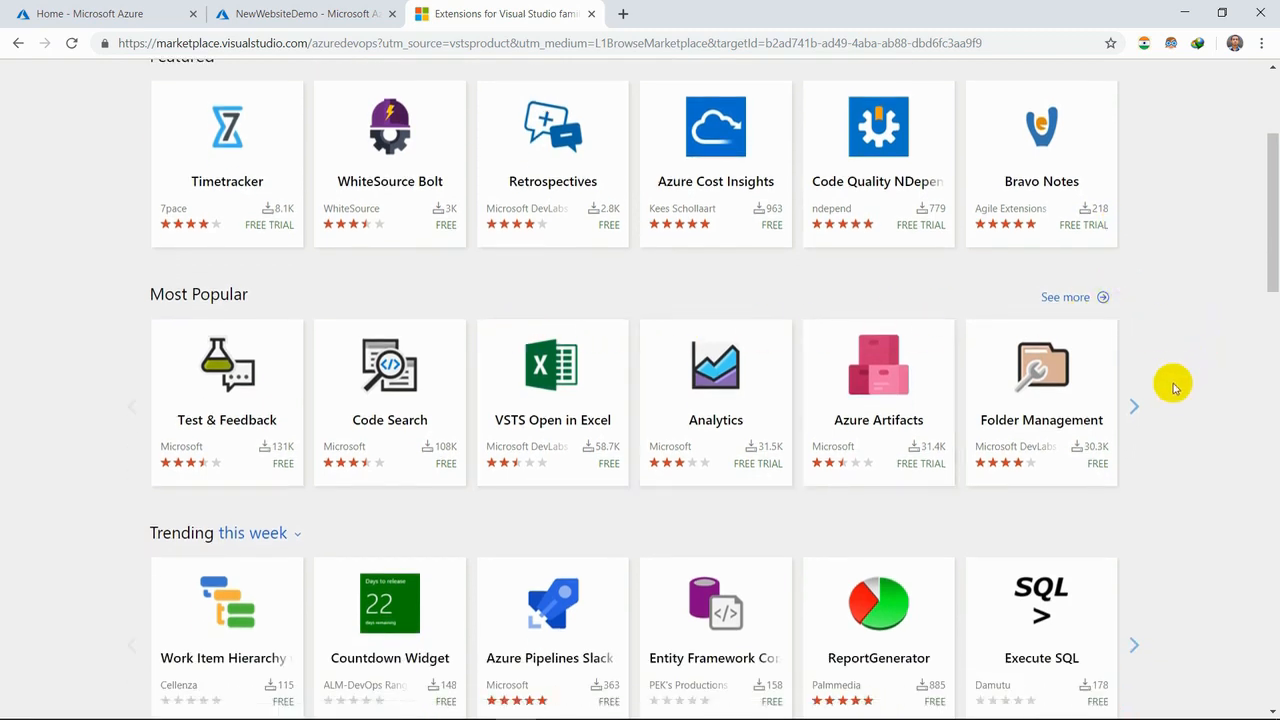
pyautogui.click(1138, 404)
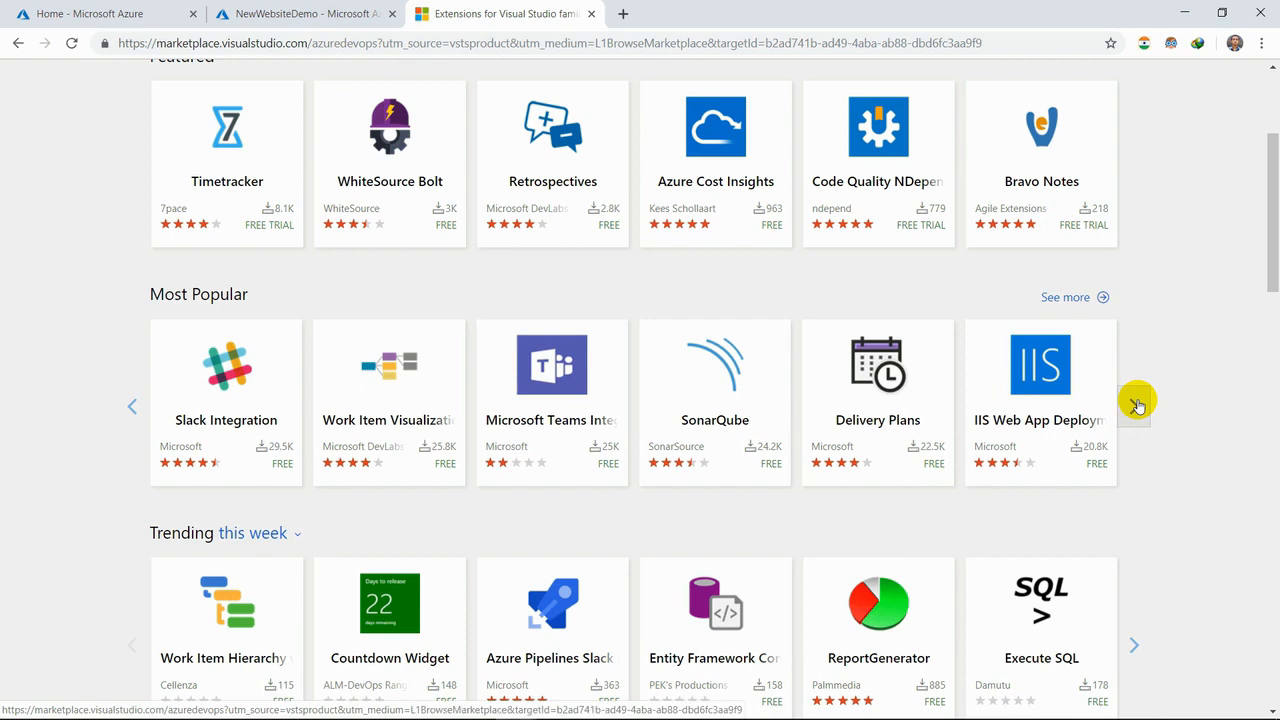
# - Open the Delivery Plans extension and read through its overview page
pyautogui.click(900, 422)
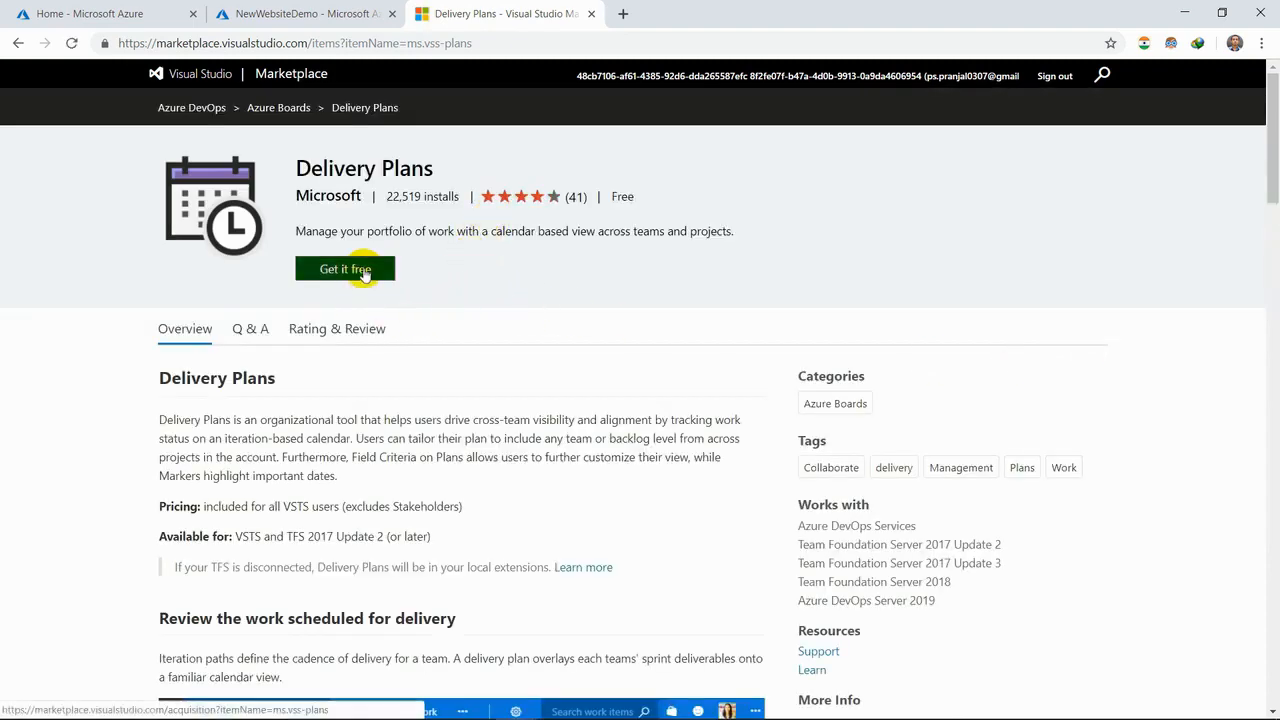
pyautogui.scroll(-4, 696, 308)
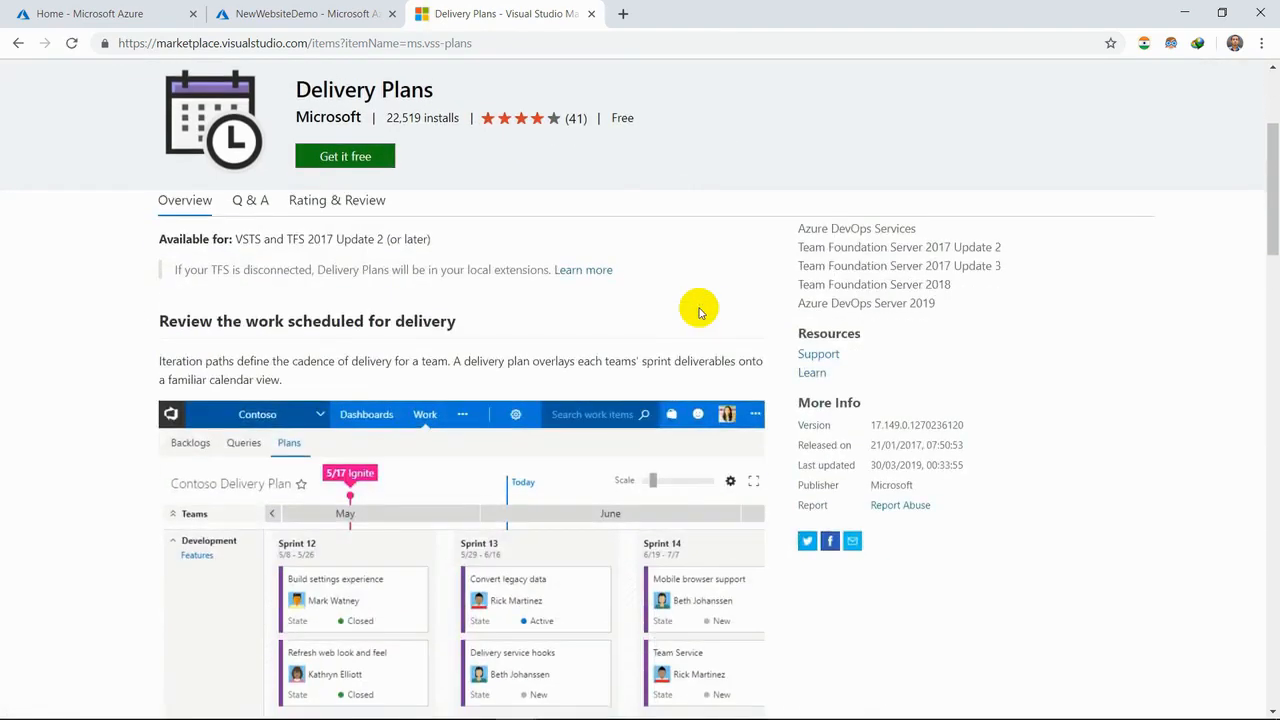
pyautogui.scroll(-1, 700, 313)
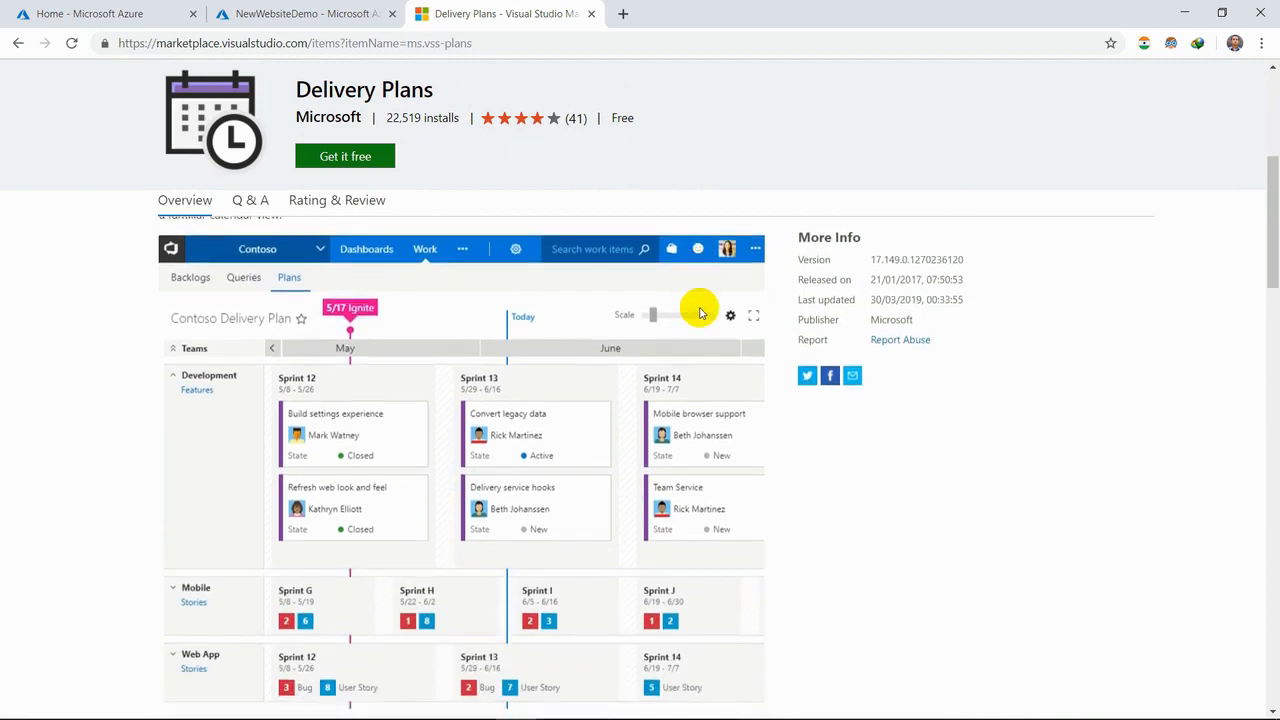
pyautogui.scroll(-4, 700, 313)
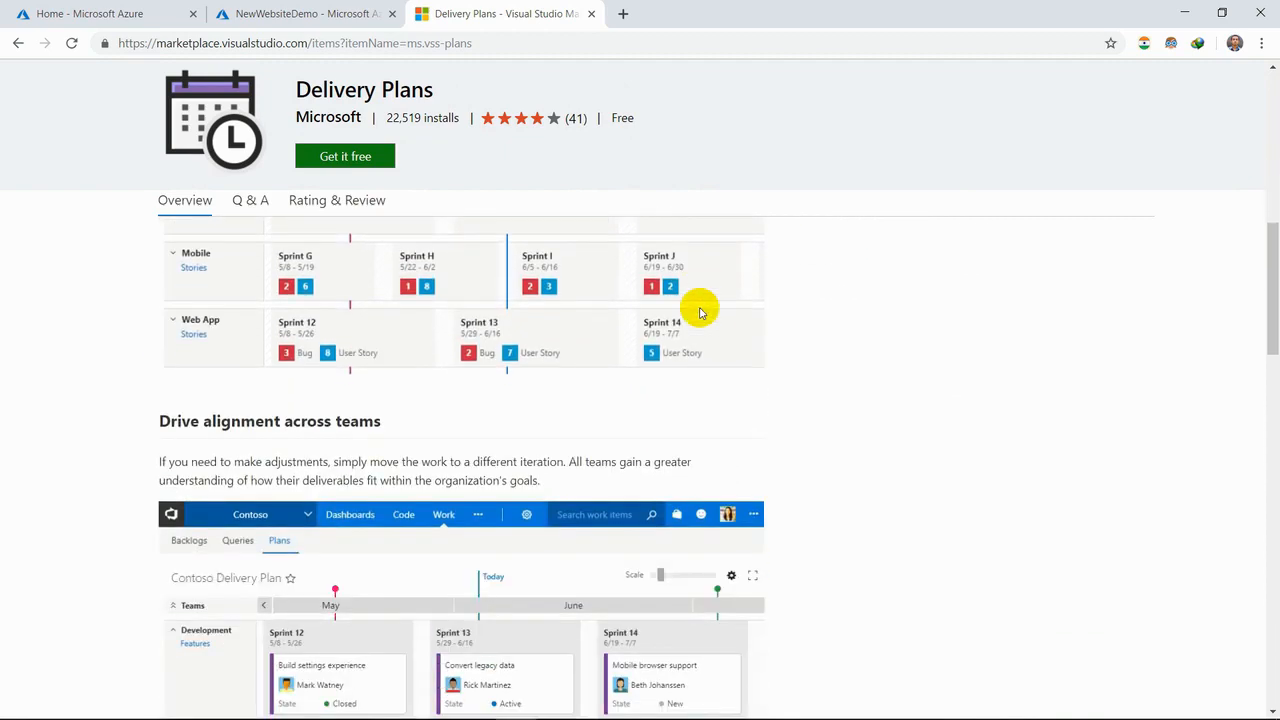
pyautogui.scroll(-3, 700, 313)
pyautogui.scroll(-4, 700, 313)
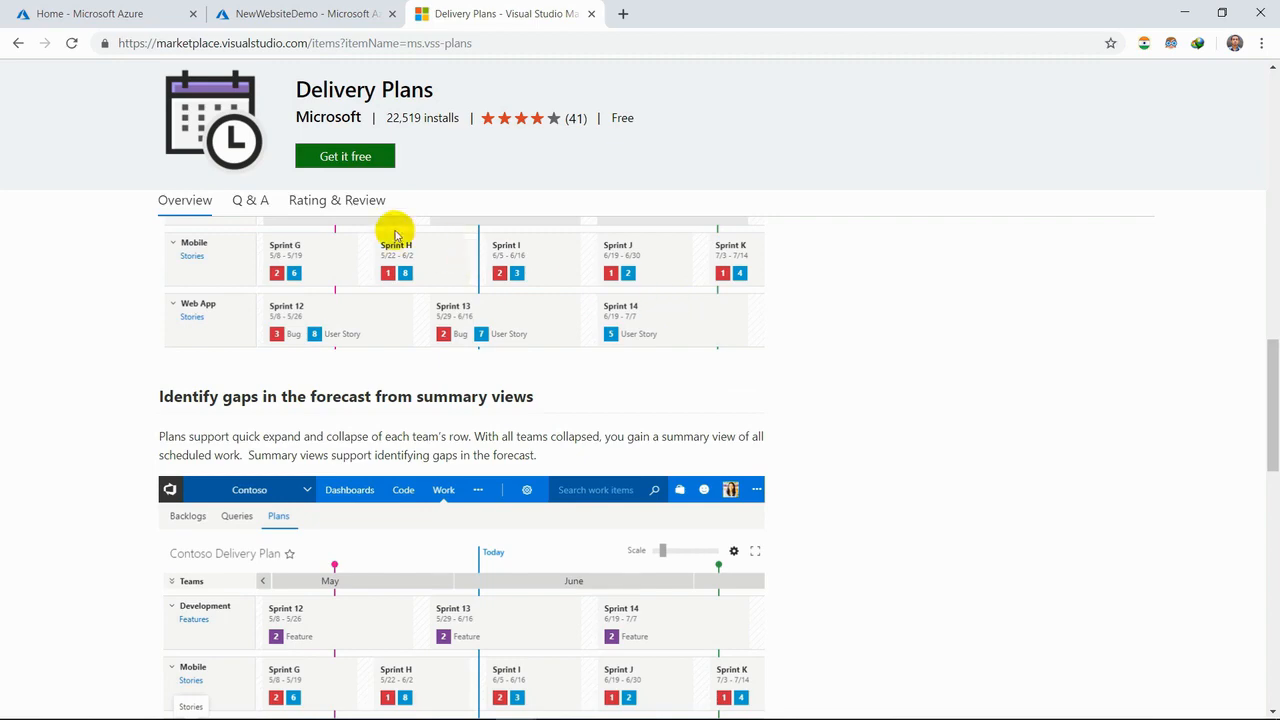
# - Read the Delivery Plans extension's Q & A and open its ratings and reviews
pyautogui.click(250, 200)
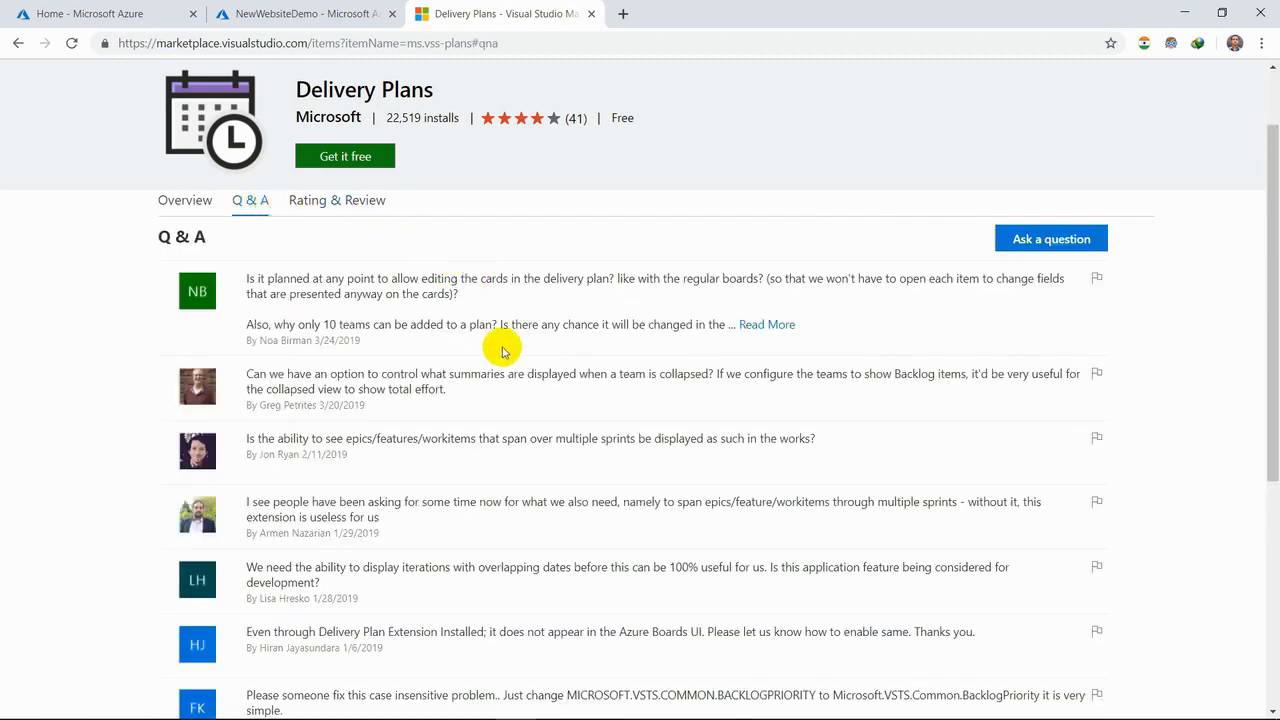
pyautogui.scroll(-2, 948, 395)
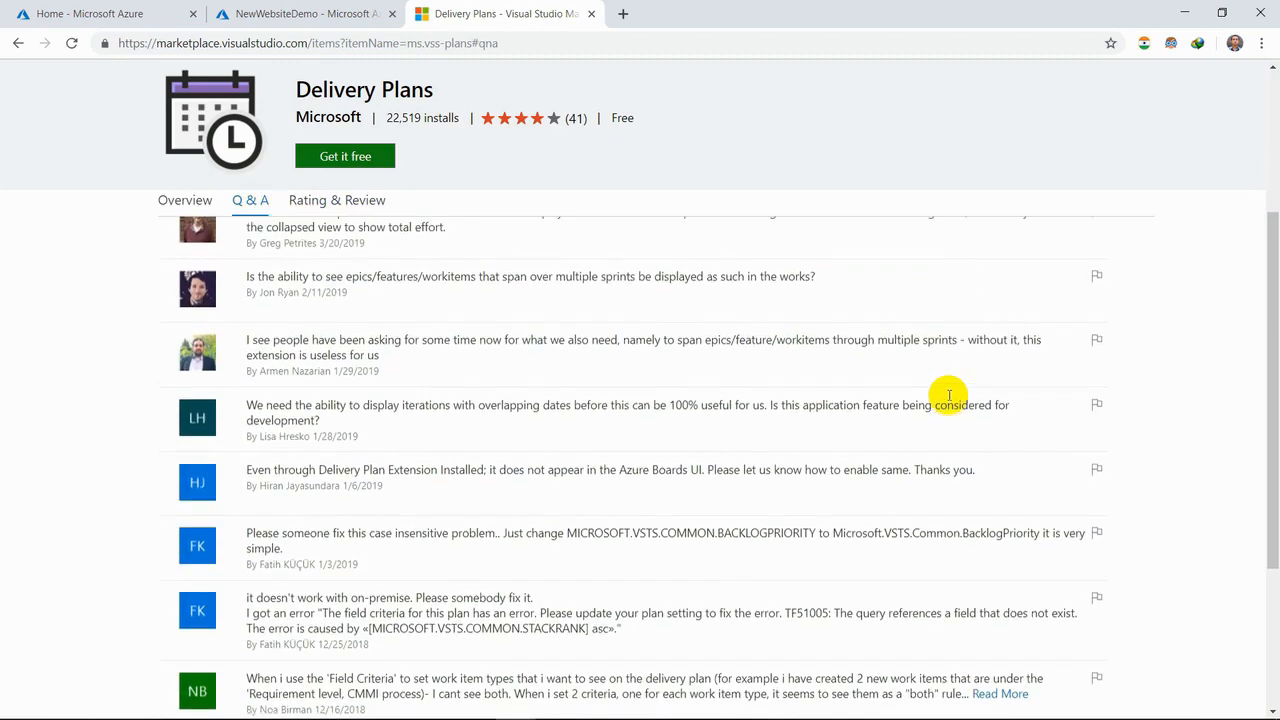
pyautogui.scroll(3, 987, 357)
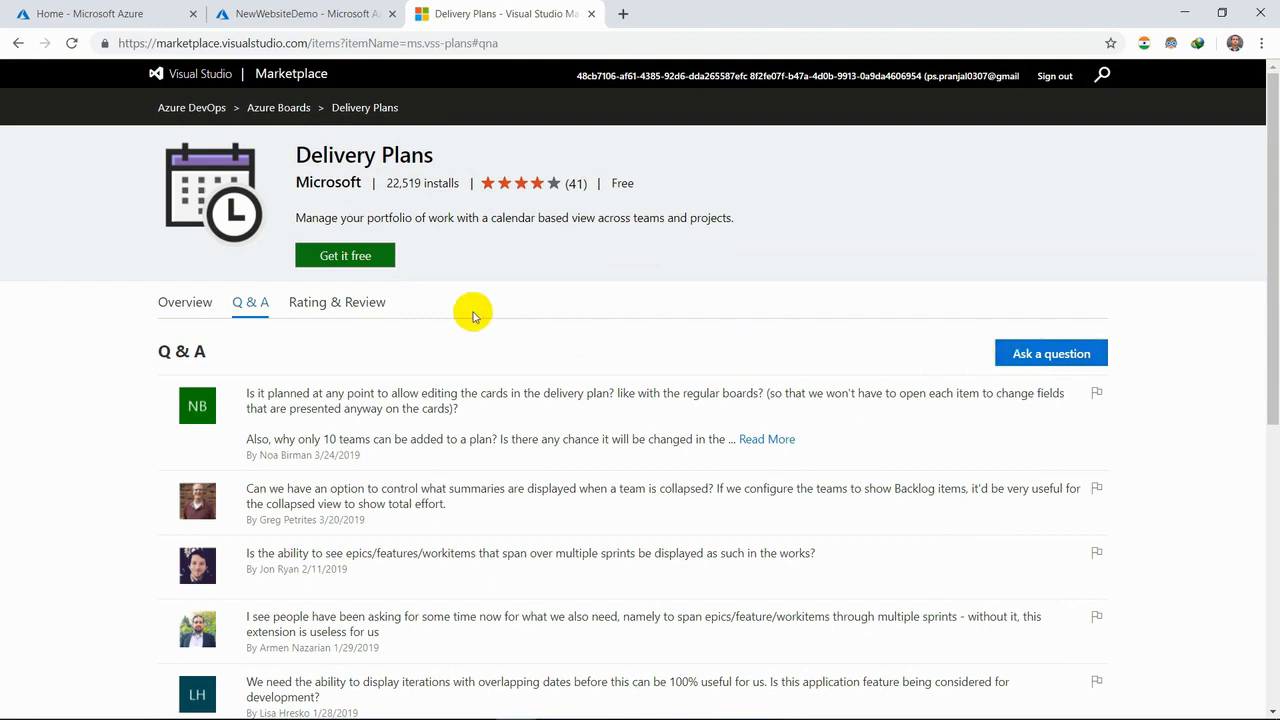
pyautogui.click(337, 301)
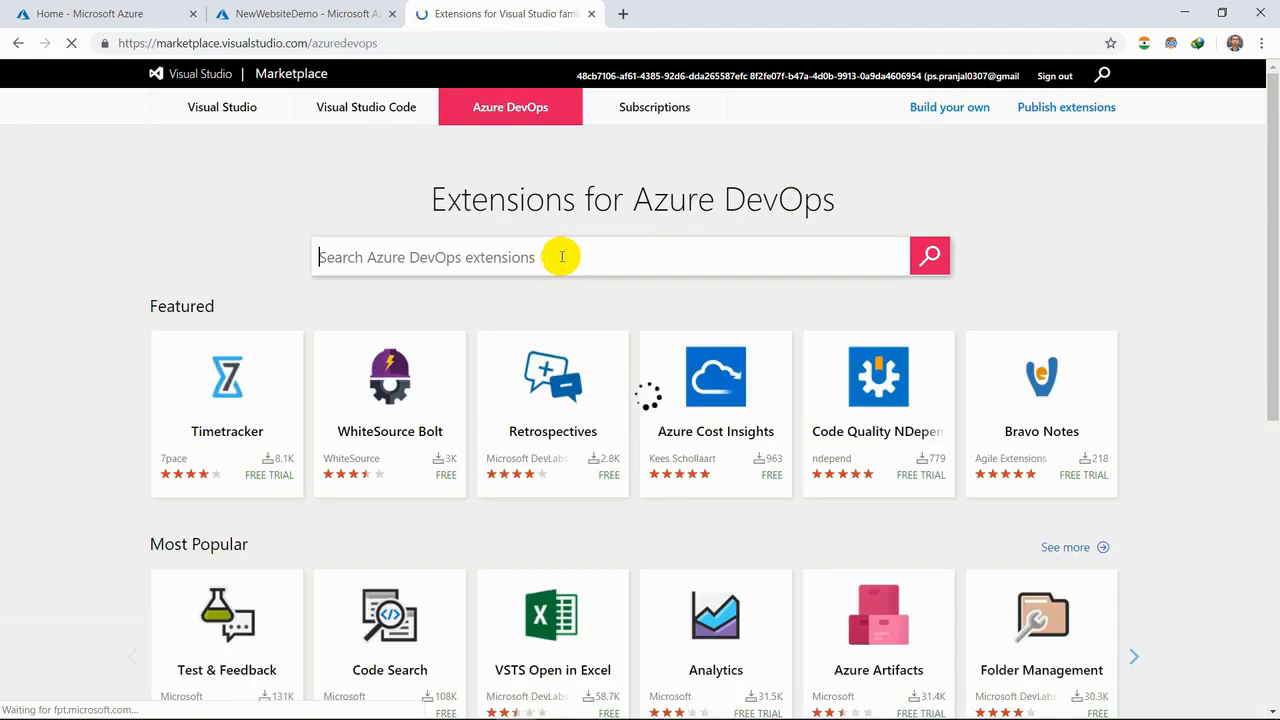
# - Look through the Azure DevOps extension categories down to Azure Test Plans, and close the Marketplace to return to the Azure portal project
pyautogui.scroll(-4, 1217, 443)
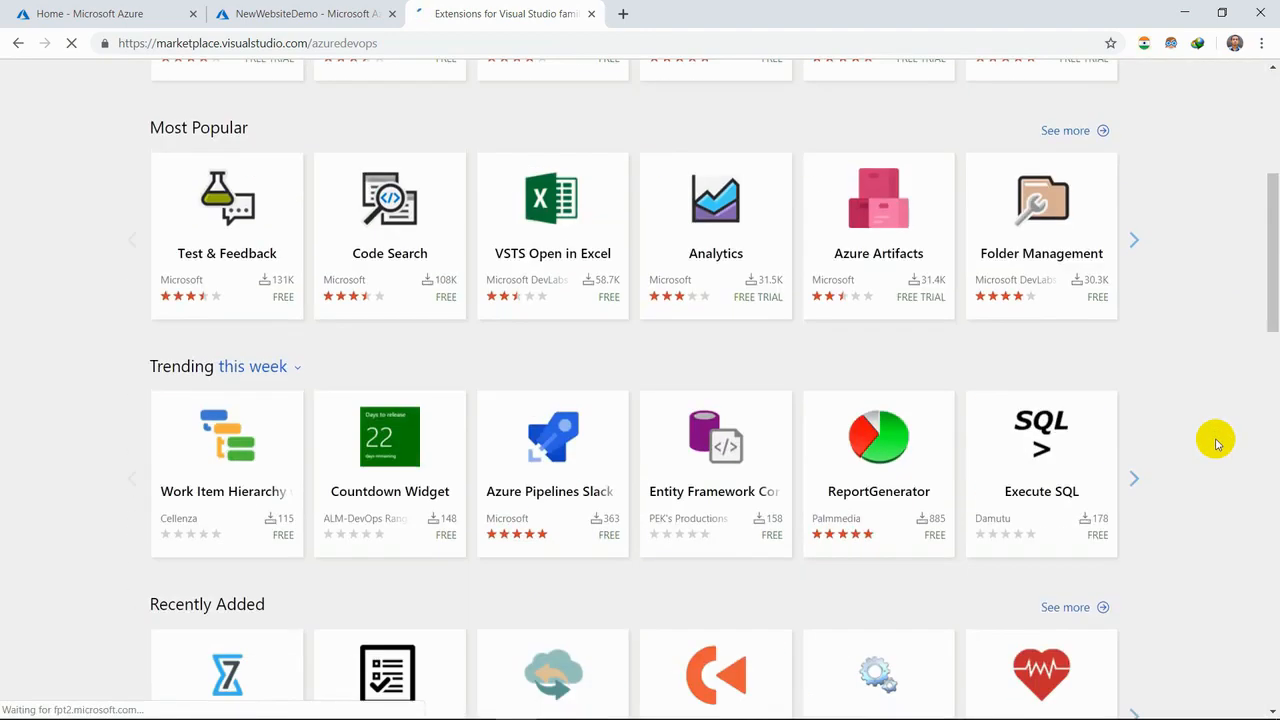
pyautogui.scroll(-3, 1217, 443)
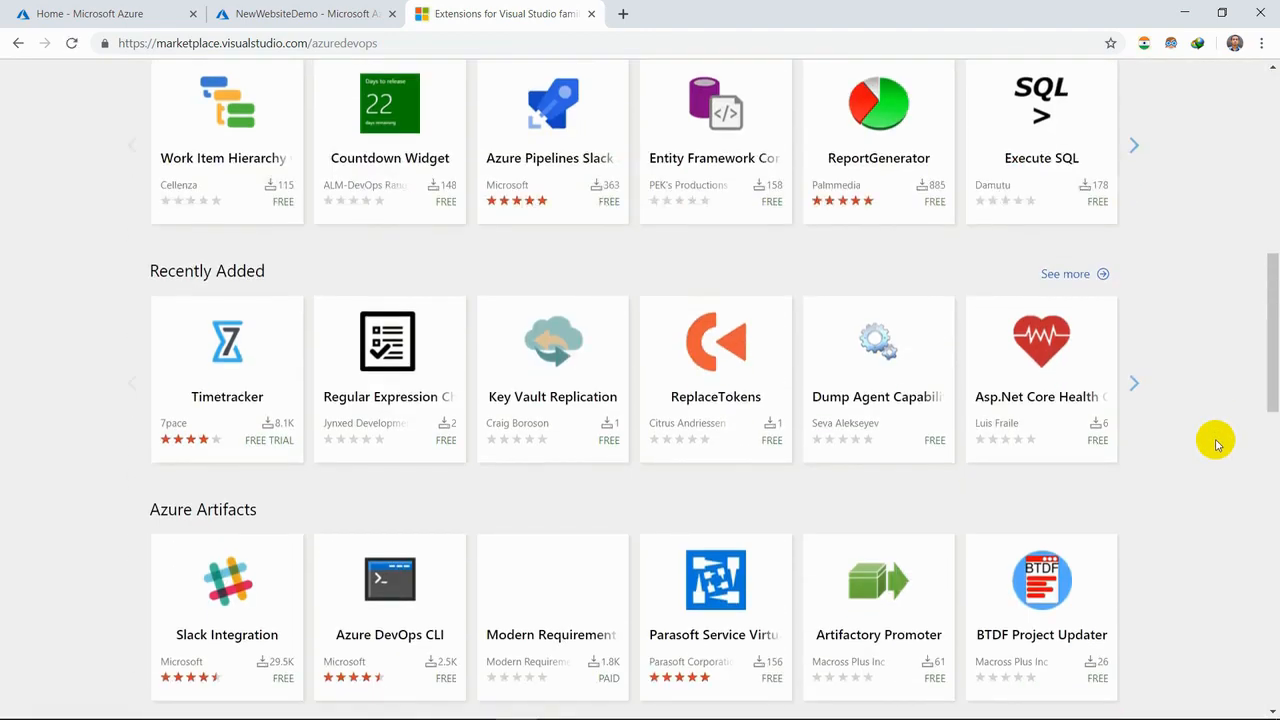
pyautogui.scroll(-3, 1215, 441)
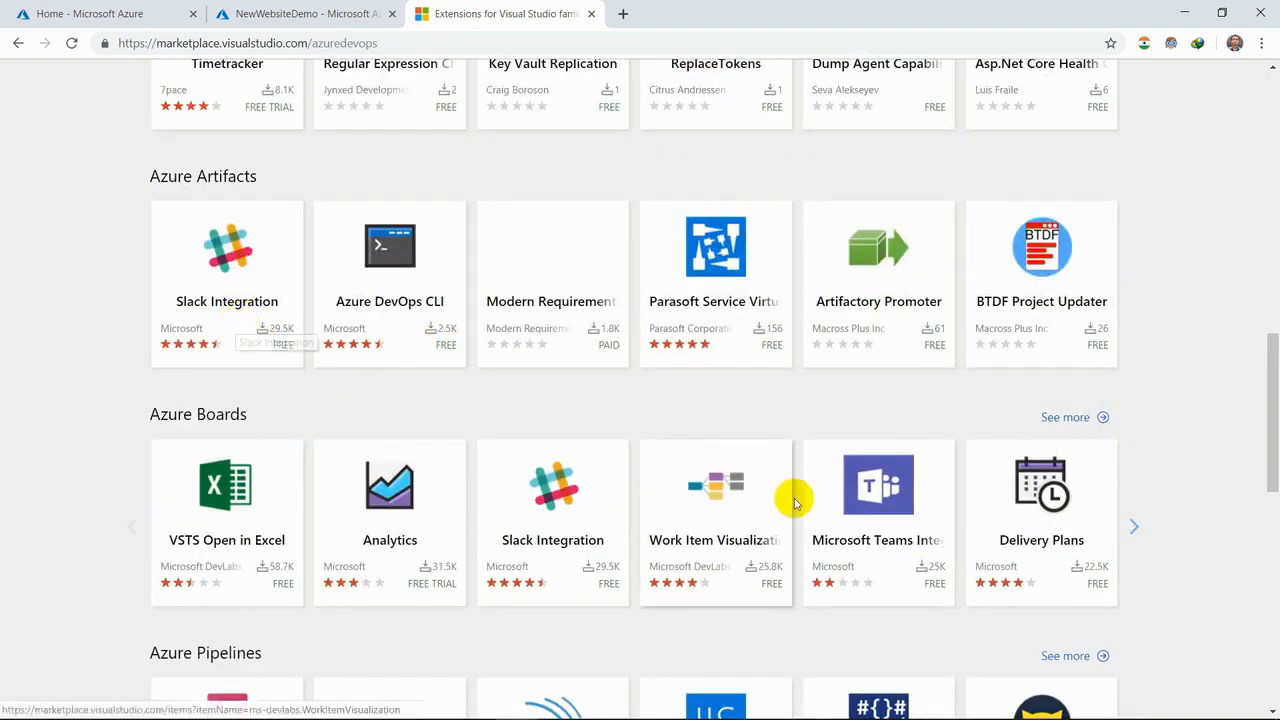
pyautogui.scroll(-5, 796, 497)
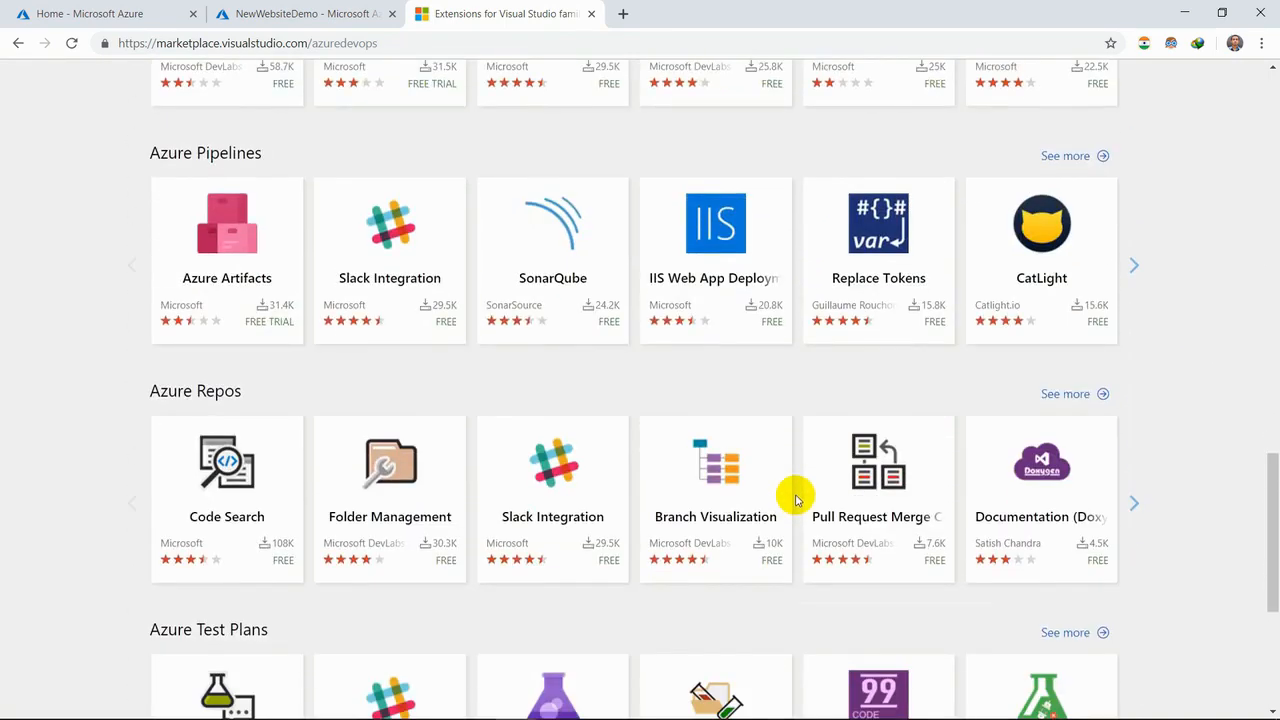
pyautogui.scroll(-4, 796, 497)
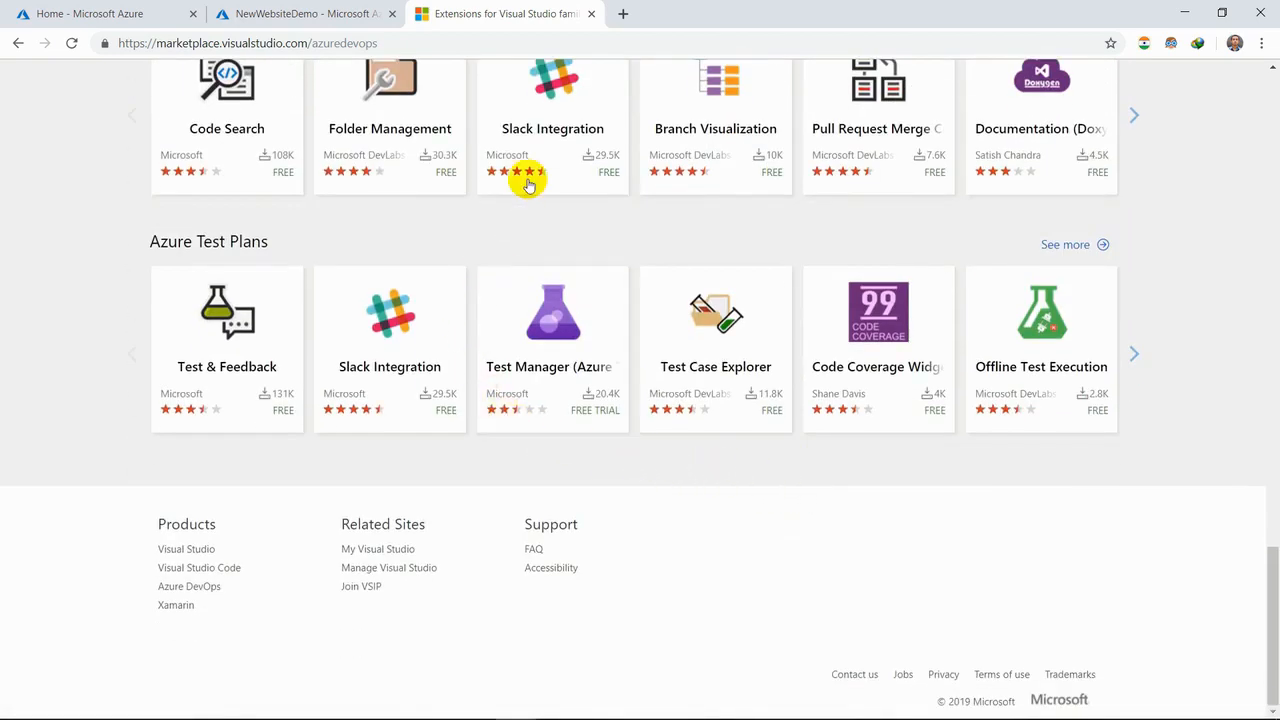
pyautogui.click(593, 14)
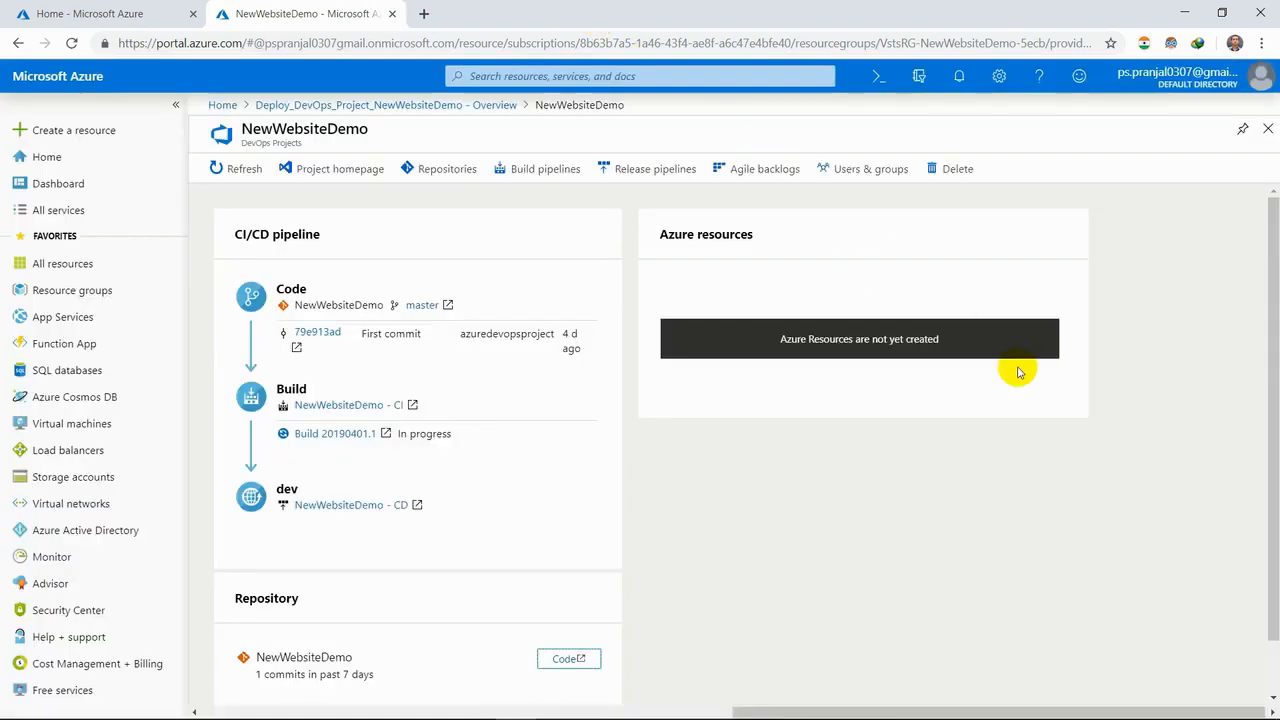
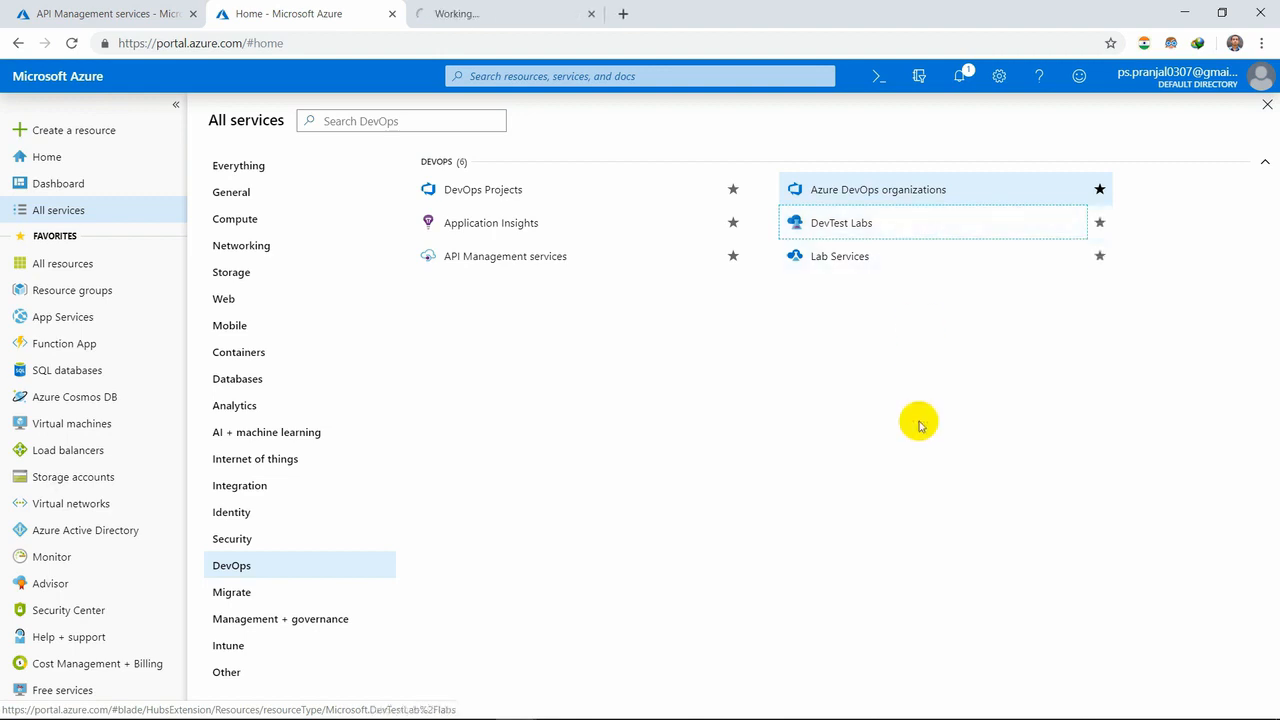
# - Open the DevTest Labs service and start creating a DevTest lab named testlabdemo
pyautogui.click(477, 14)
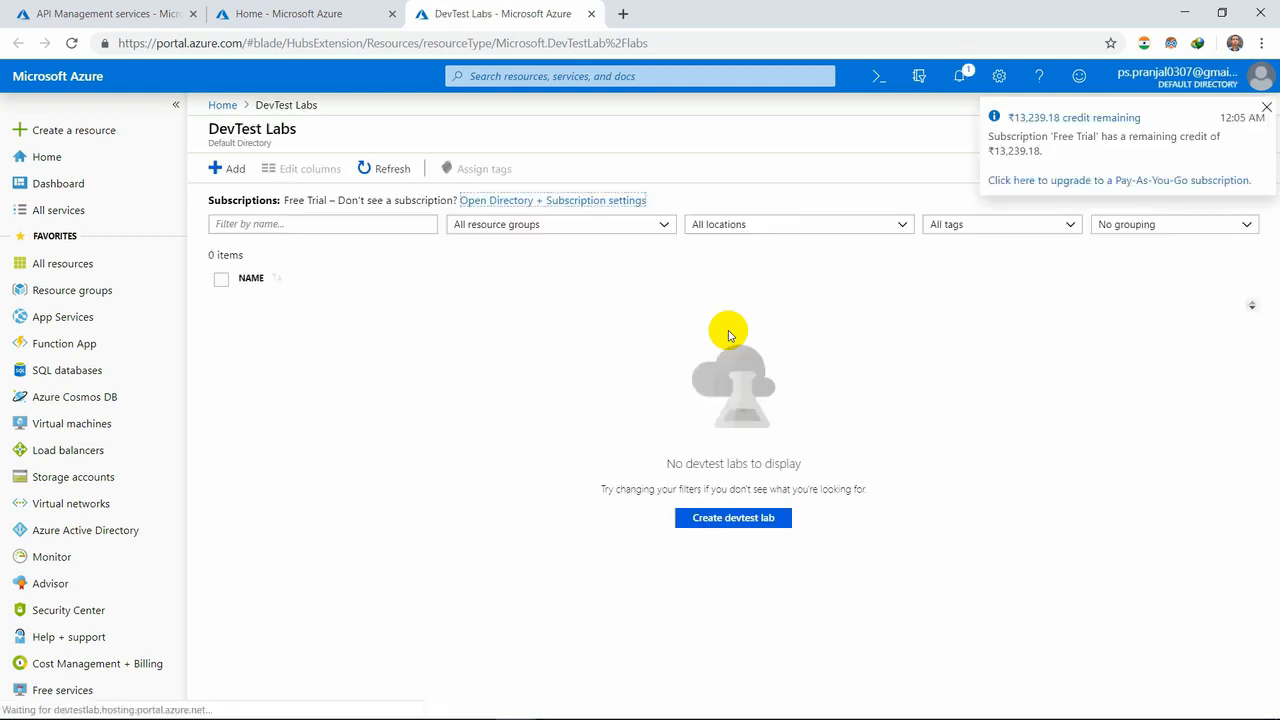
pyautogui.click(1266, 106)
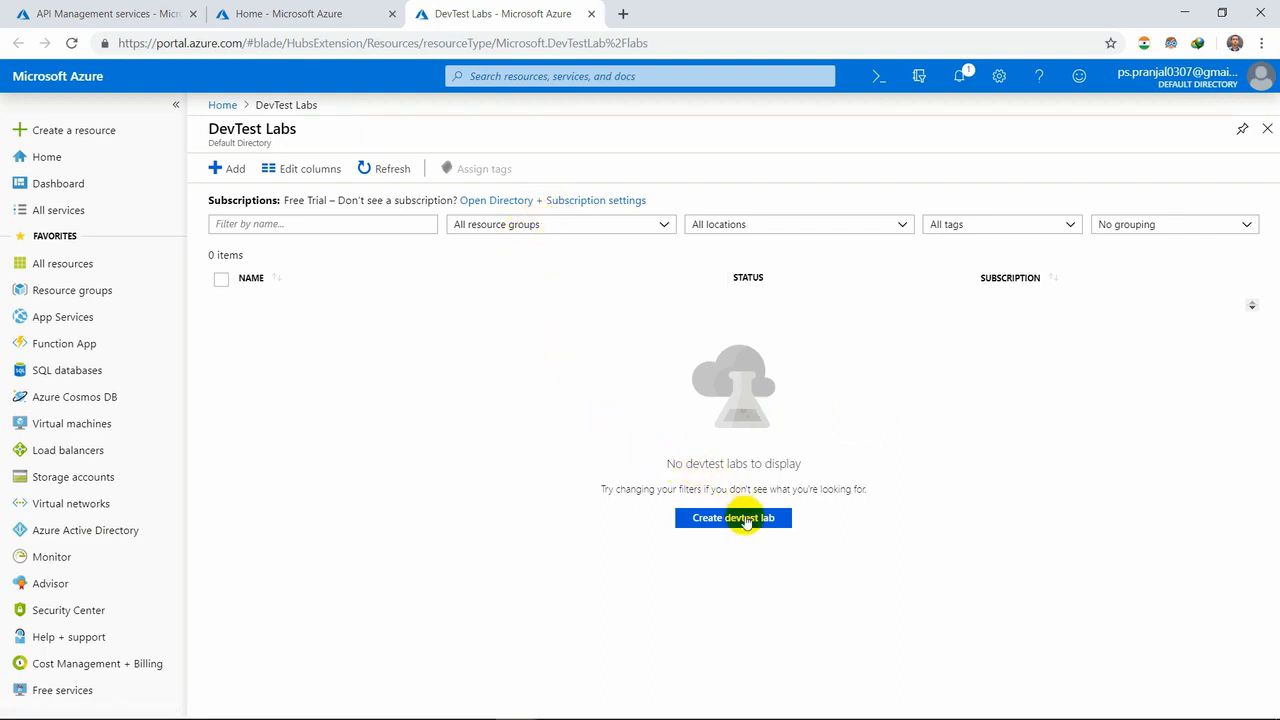
pyautogui.click(746, 527)
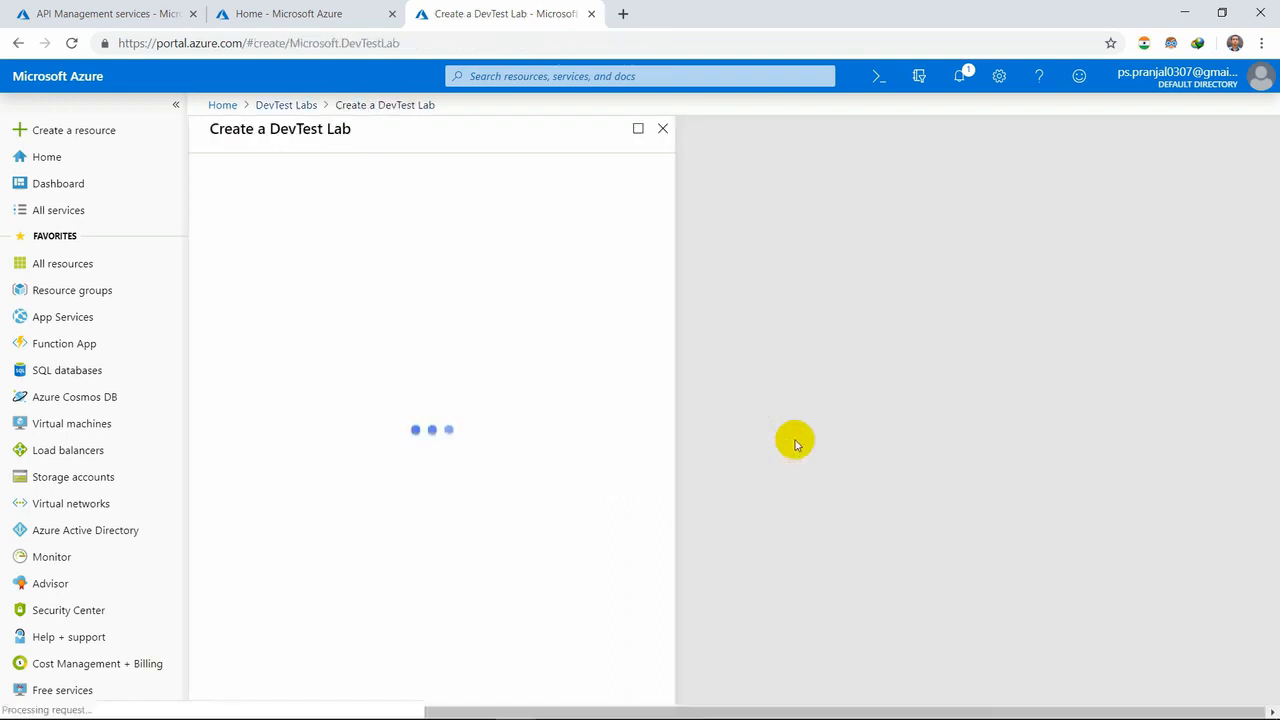
pyautogui.click(434, 200)
pyautogui.write('test')
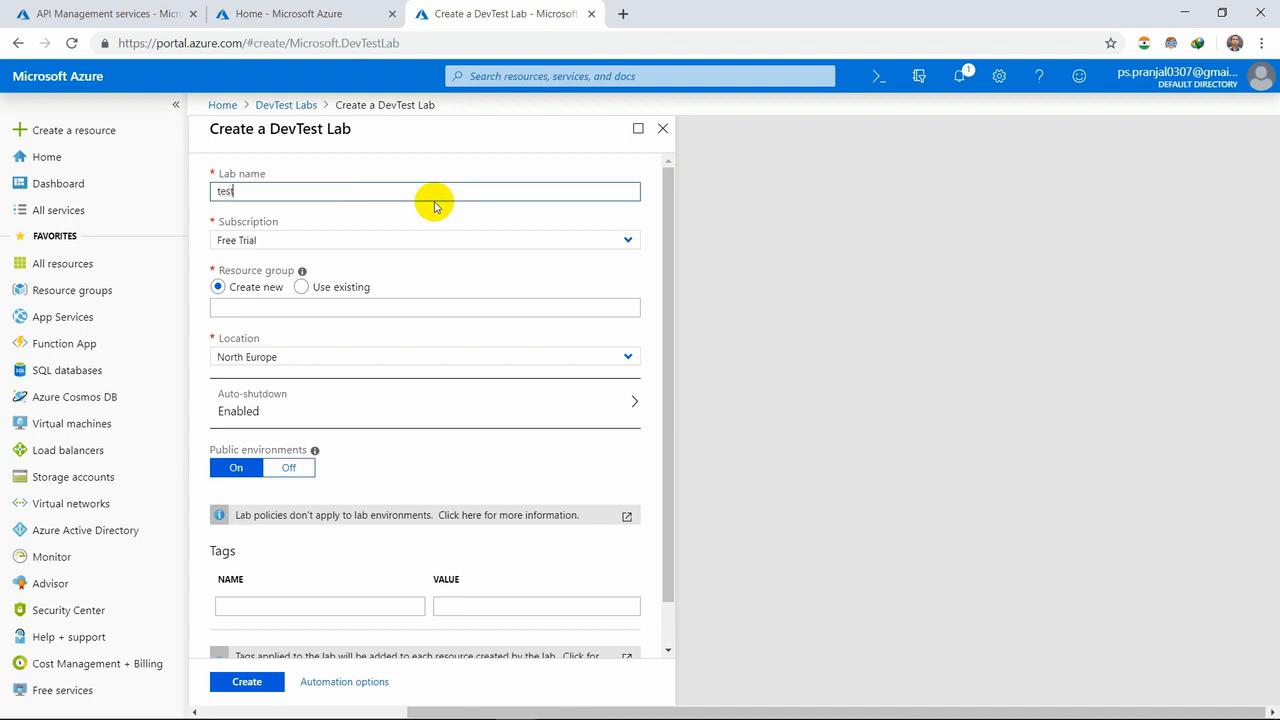
pyautogui.write('labdemo')
# - Assign the new lab to the existing resource group demoalpha123 and set its location to South India
pyautogui.click(300, 287)
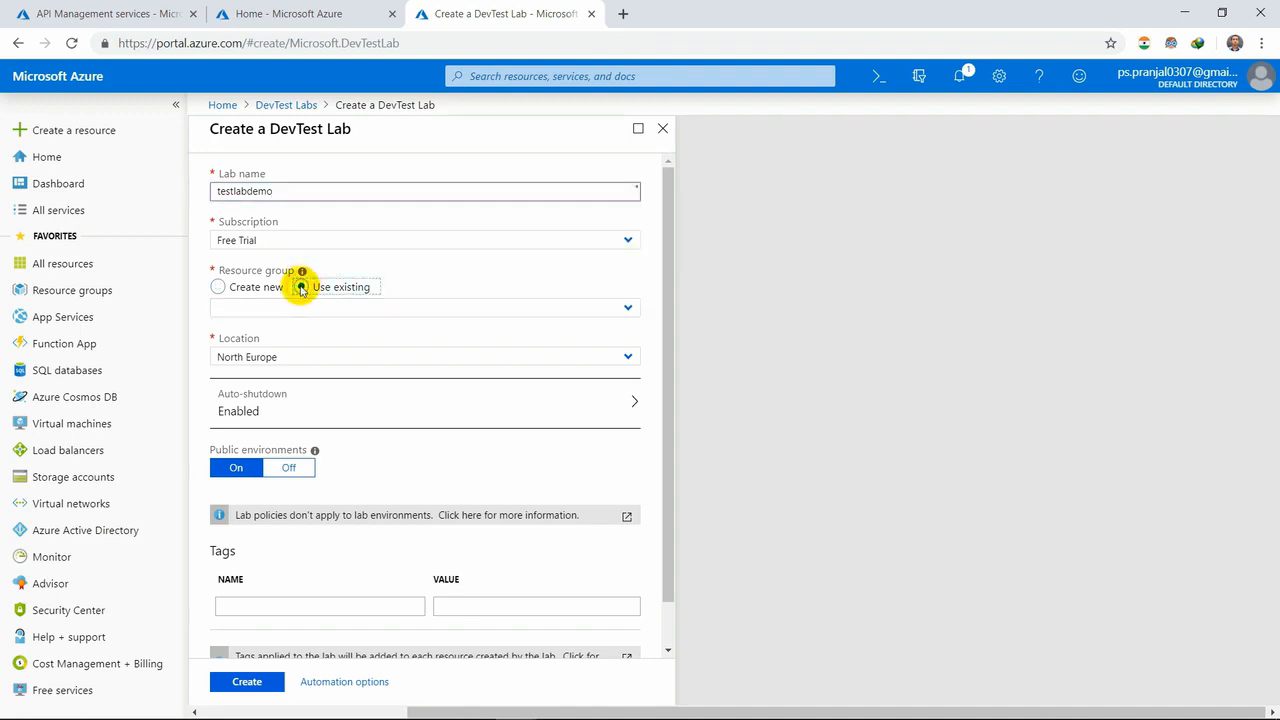
pyautogui.moveTo(303, 277)
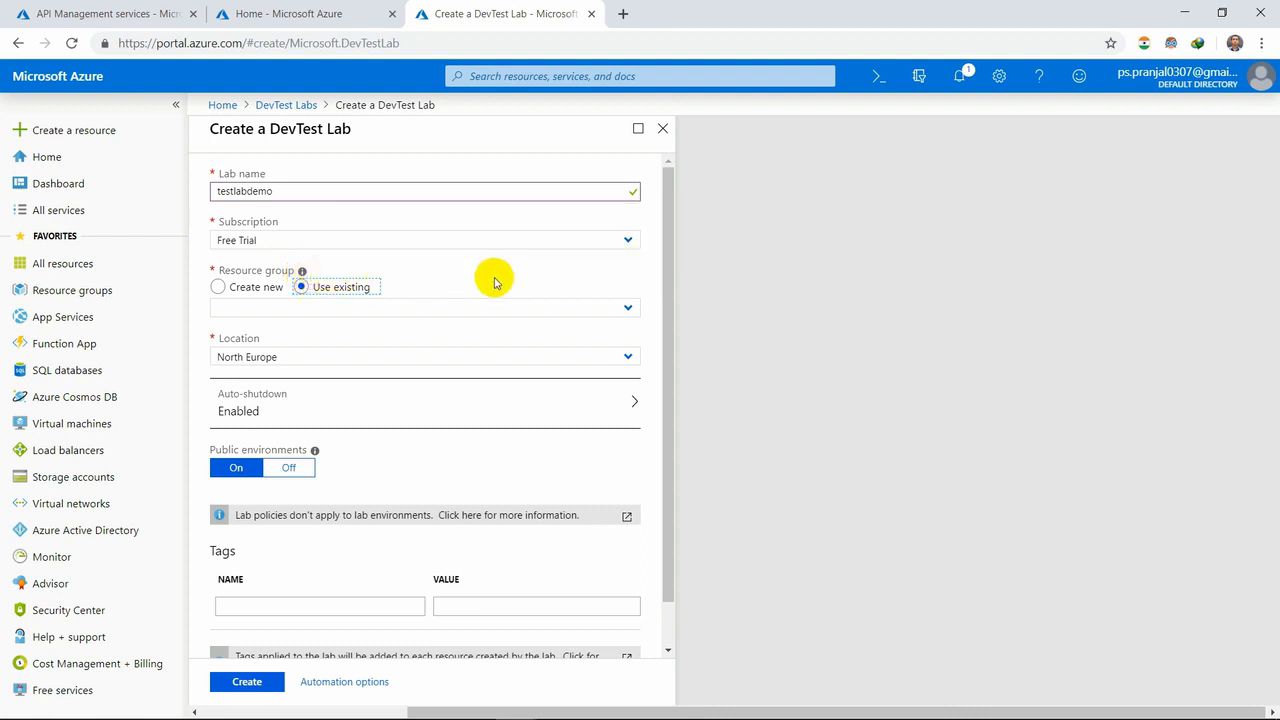
pyautogui.click(619, 309)
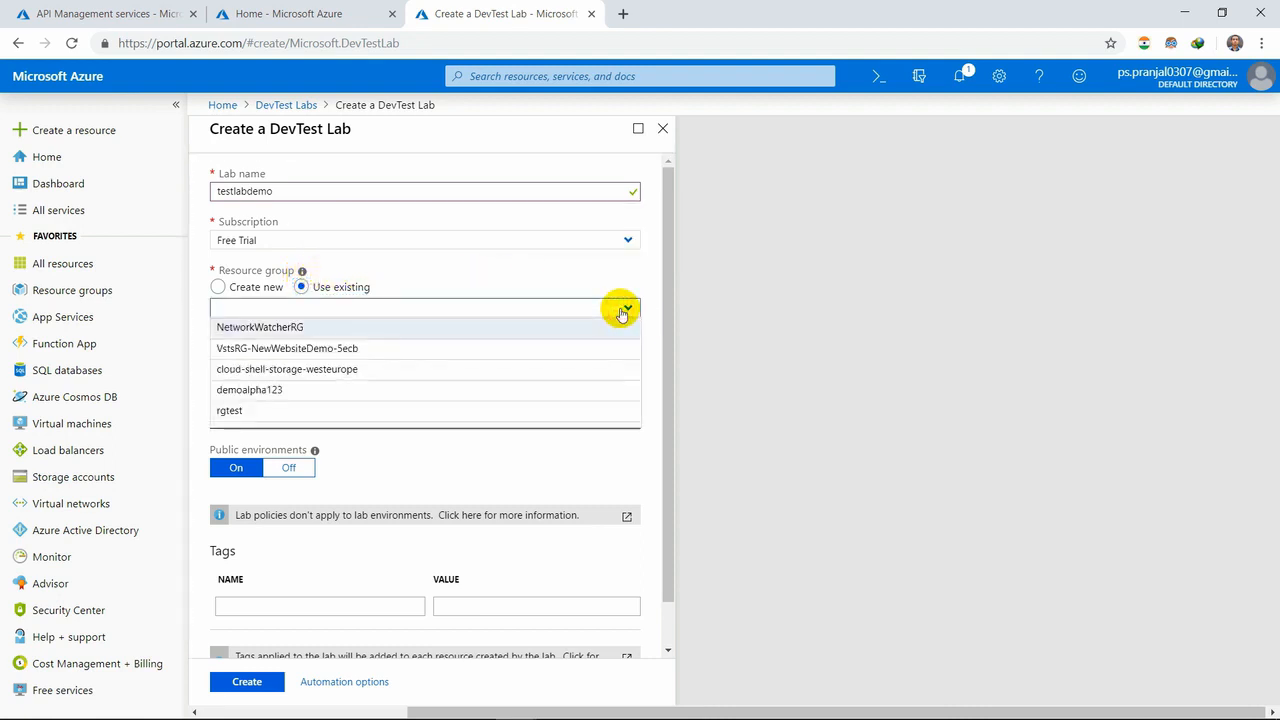
pyautogui.click(566, 389)
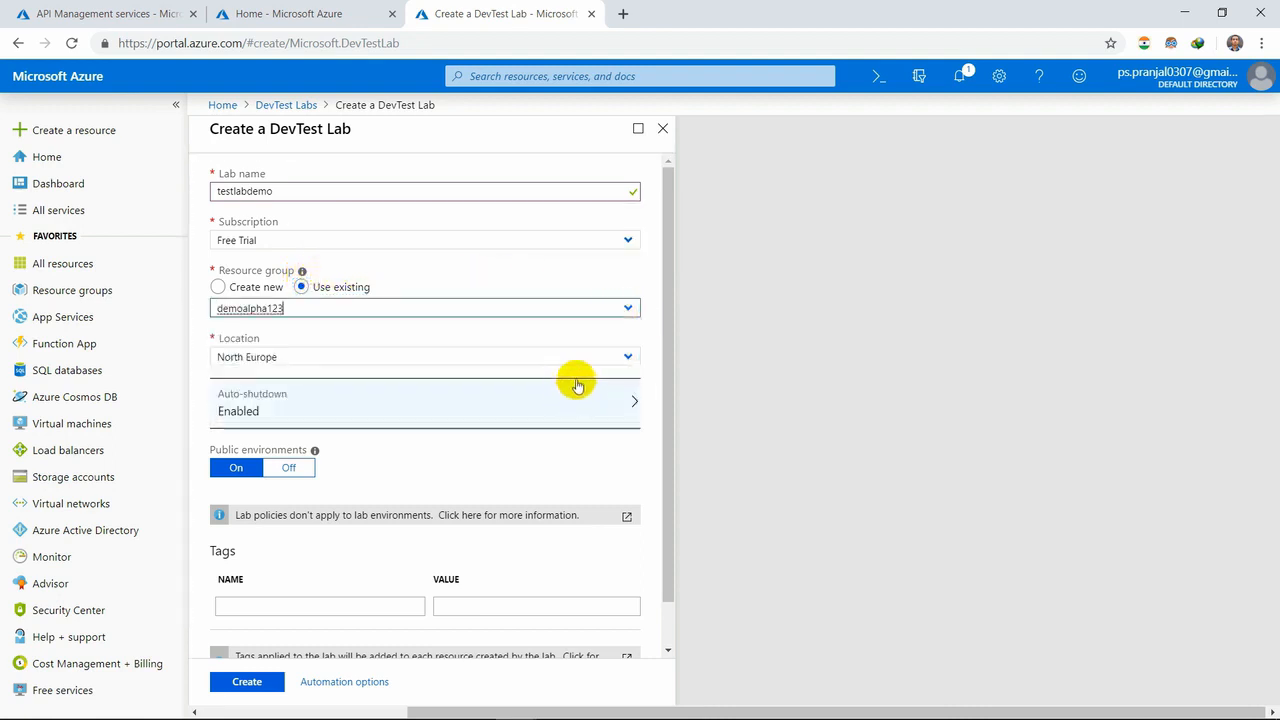
pyautogui.click(627, 357)
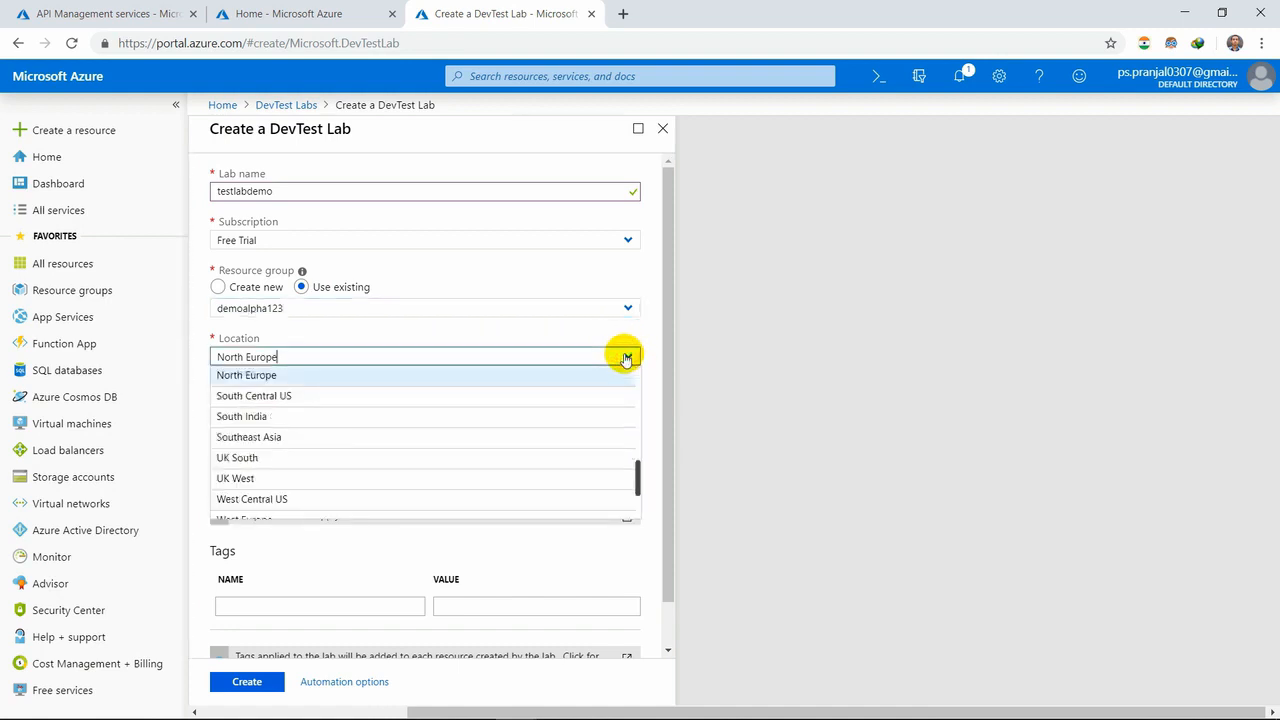
pyautogui.click(583, 415)
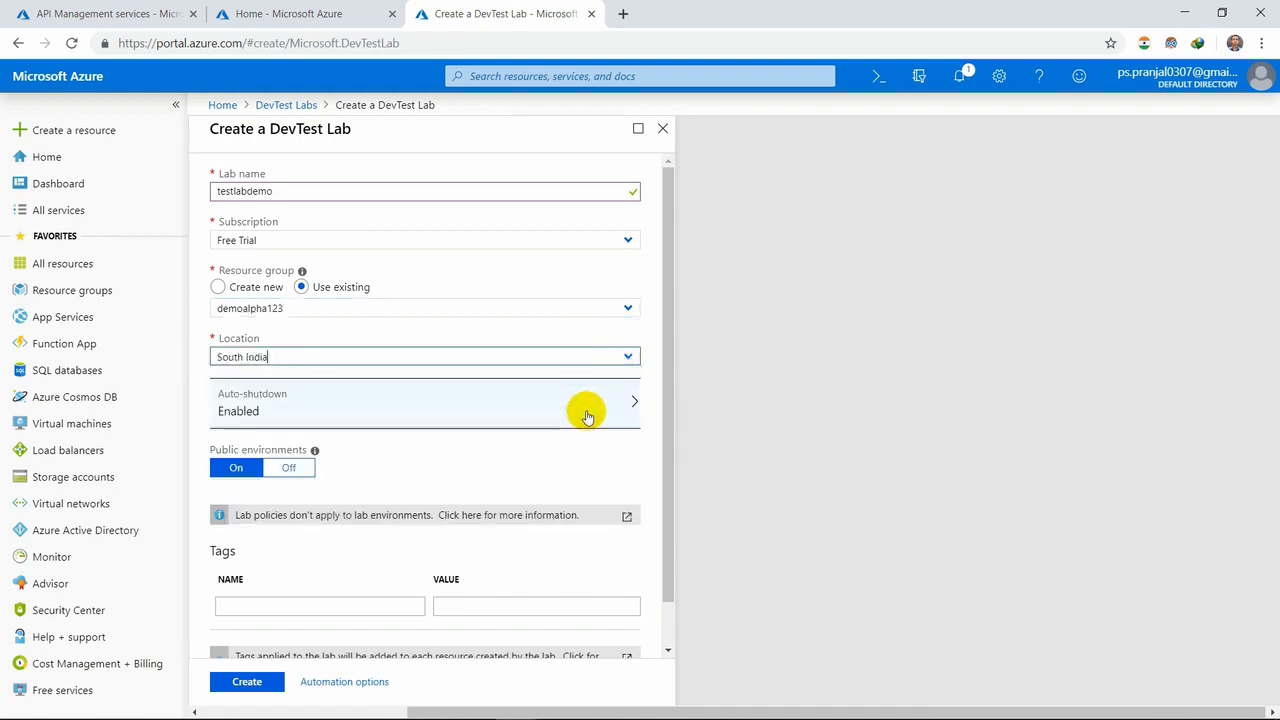
# - Review the lab's auto-shutdown settings, create the lab with them kept enabled, and check the portal notifications for the deployment
pyautogui.click(583, 424)
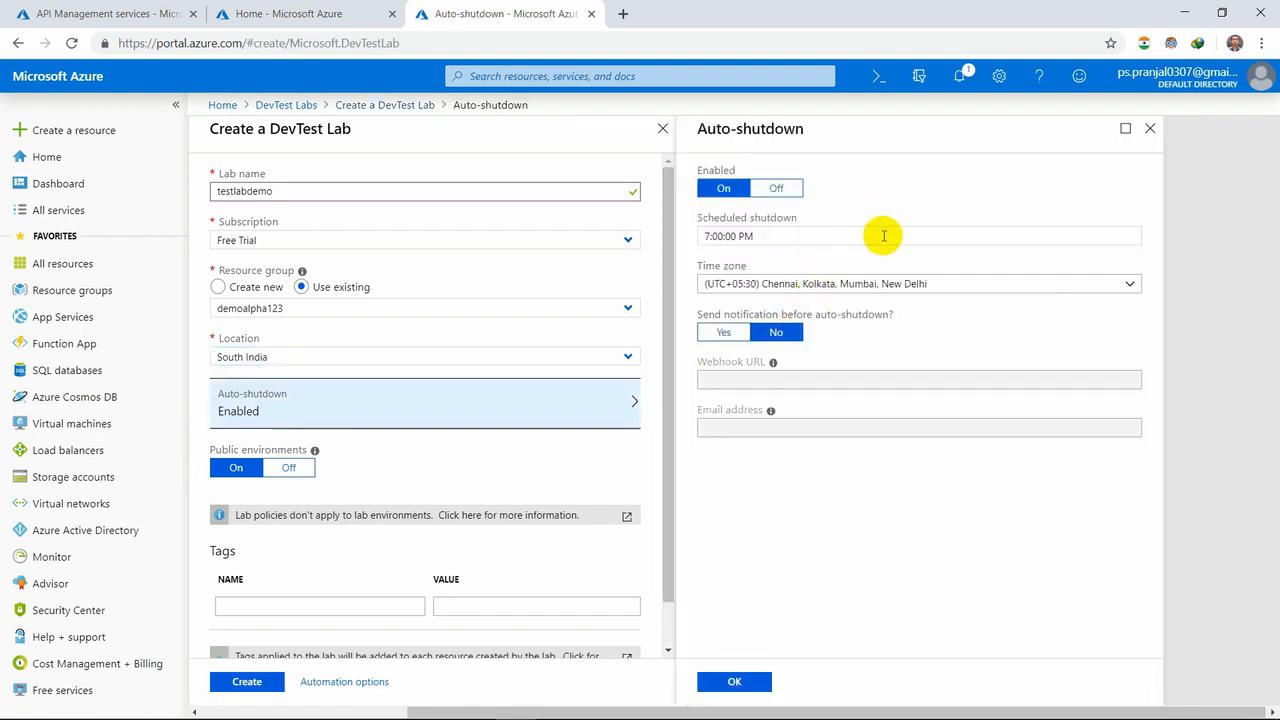
pyautogui.click(1147, 131)
pyautogui.scroll(-1, 490, 455)
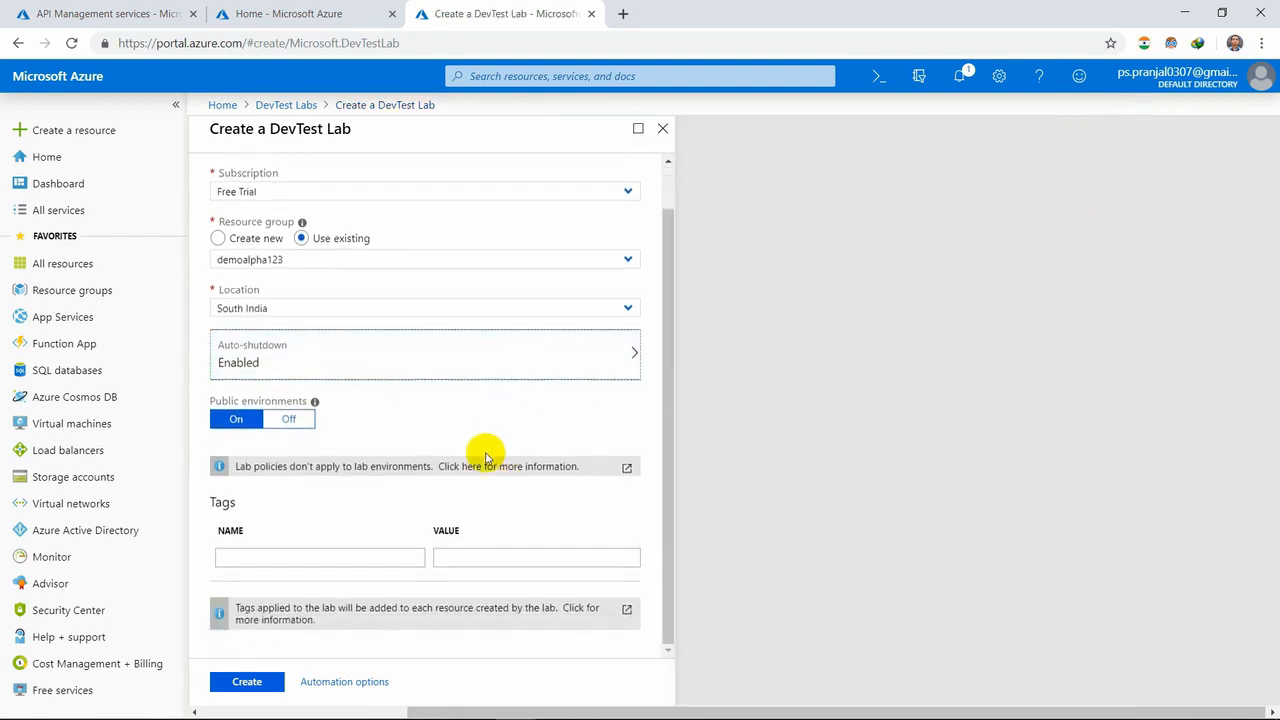
pyautogui.click(257, 689)
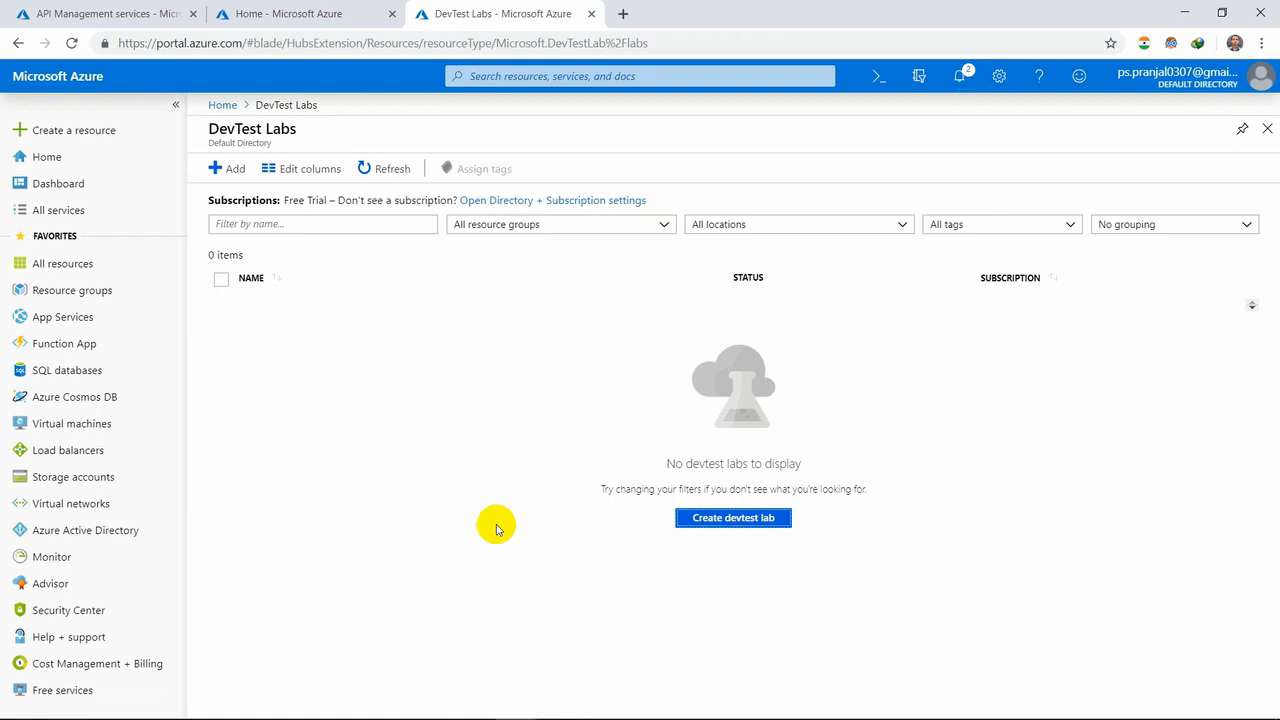
pyautogui.click(955, 80)
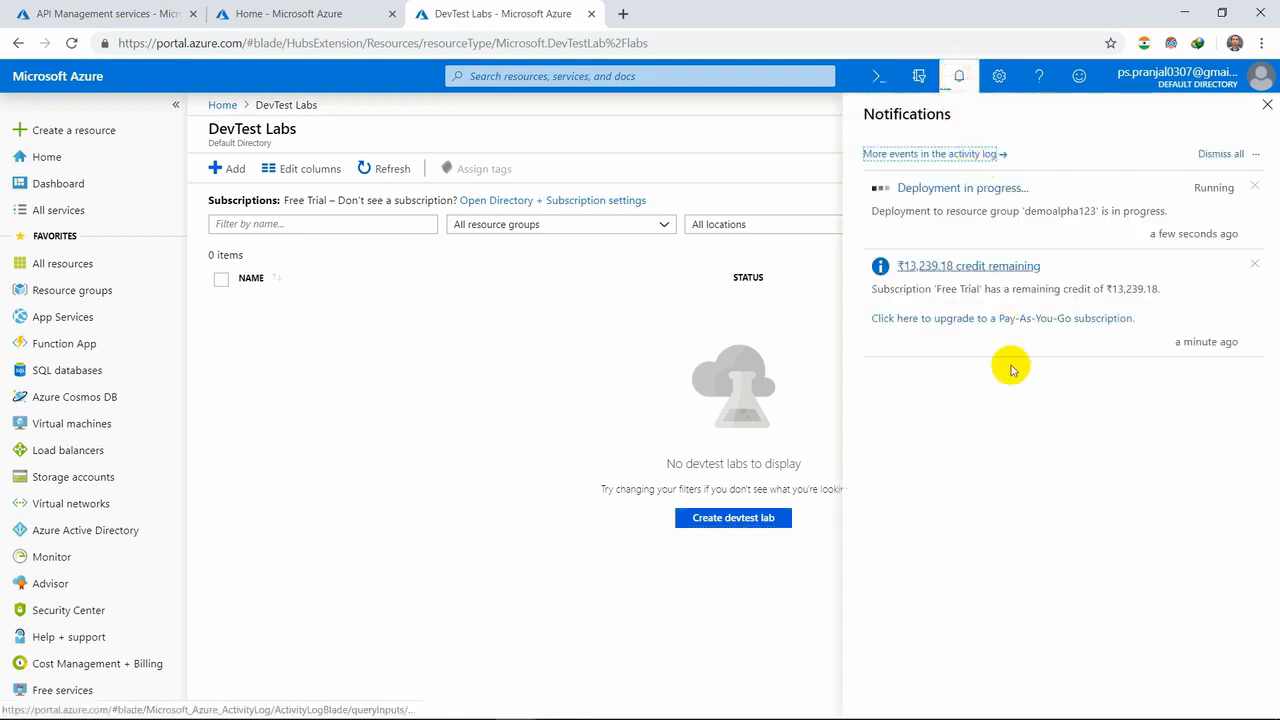
pyautogui.click(1253, 264)
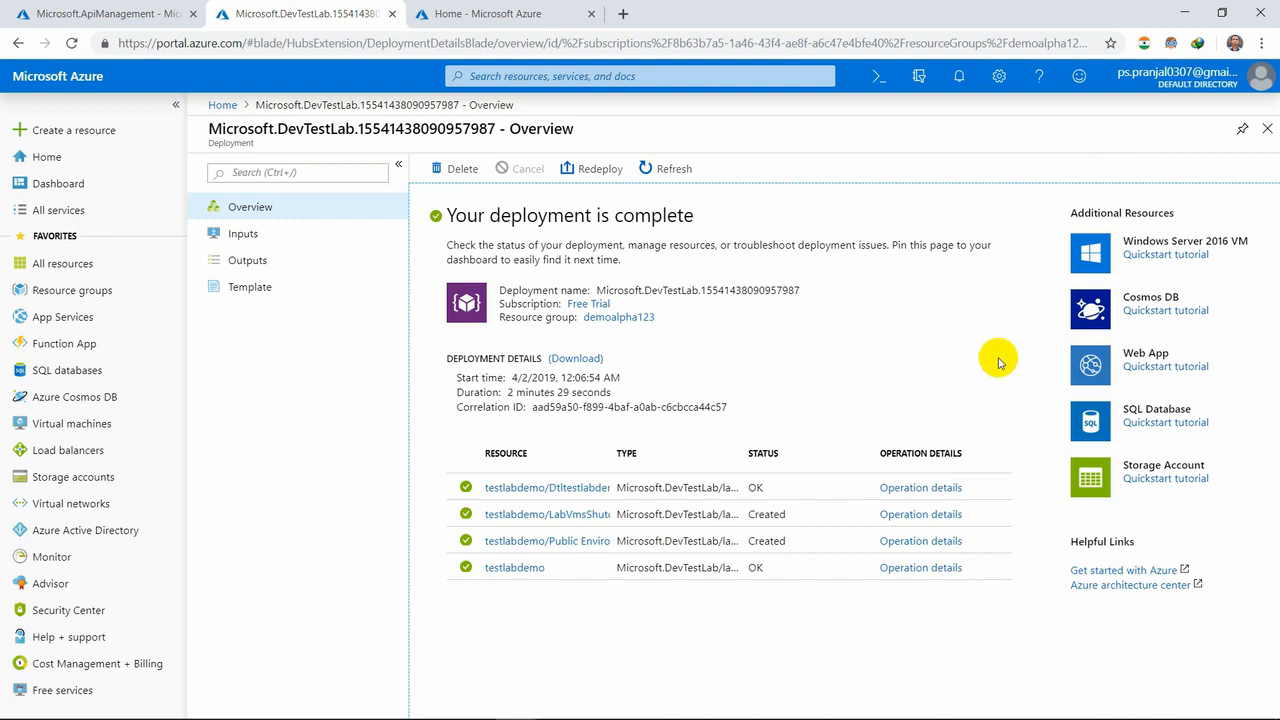
# - Look through the lab deployment's inputs, outputs and template, and return to its overview
pyautogui.click(243, 238)
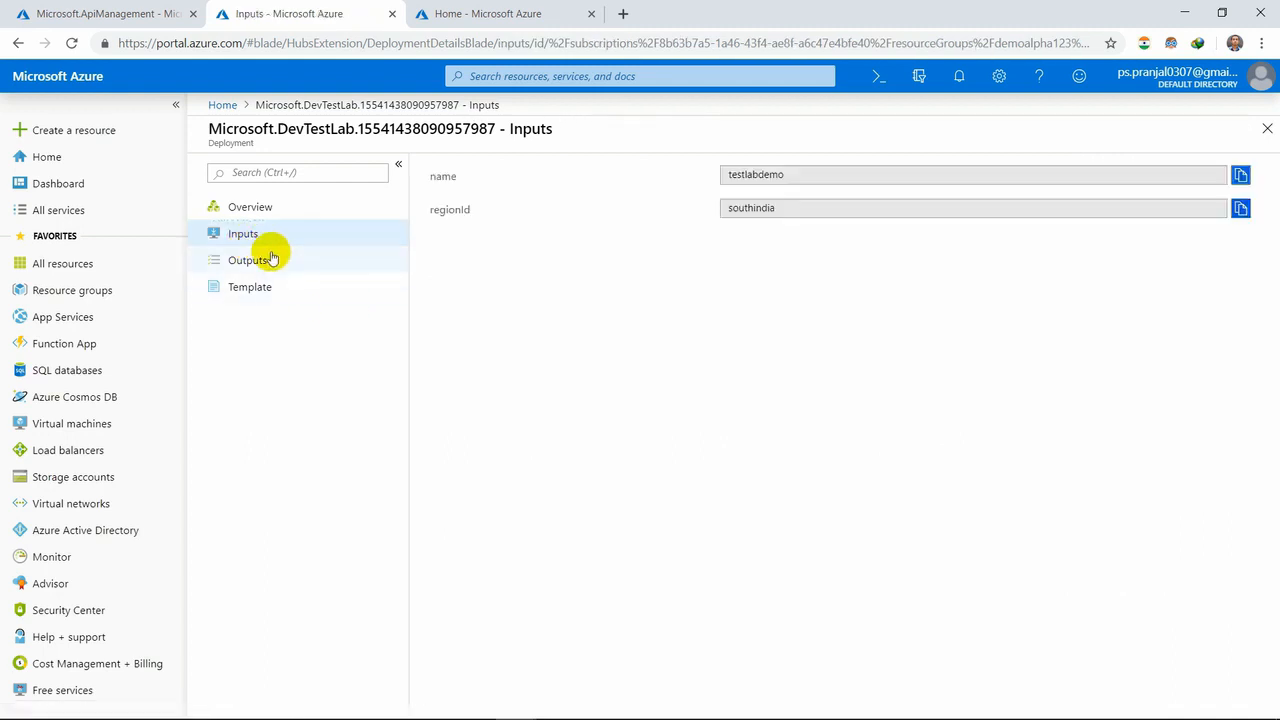
pyautogui.click(271, 259)
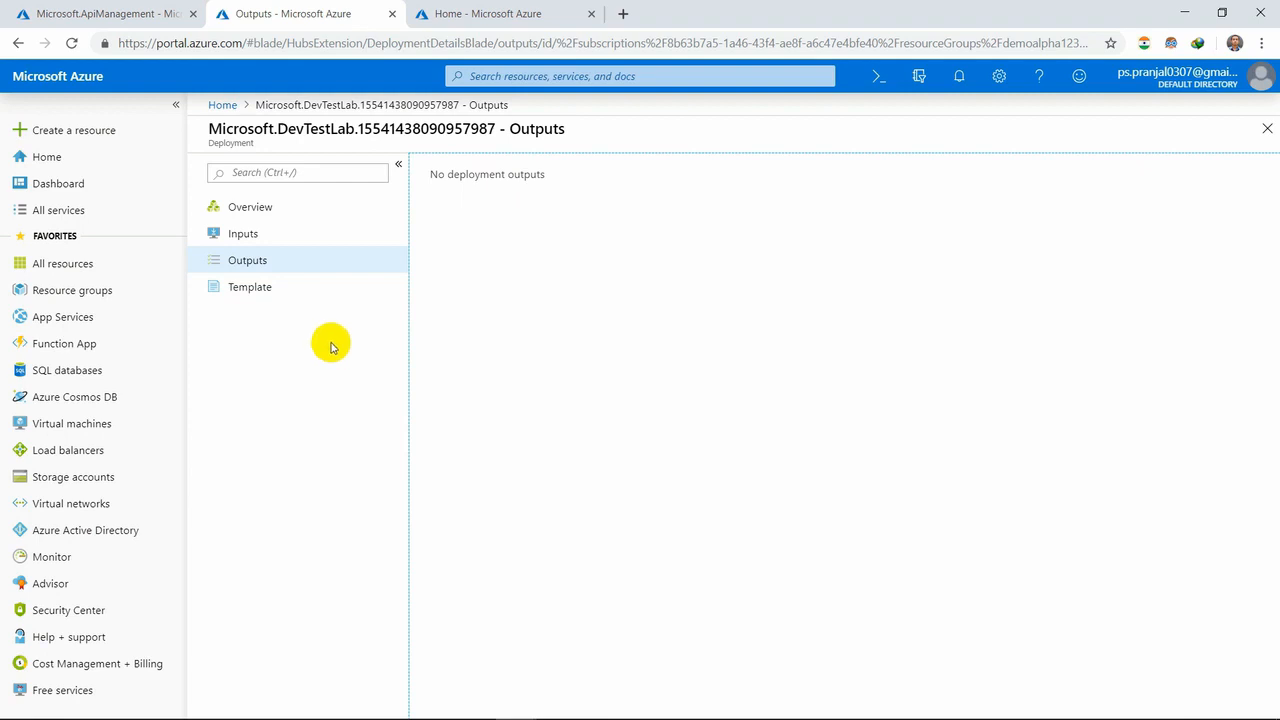
pyautogui.click(272, 287)
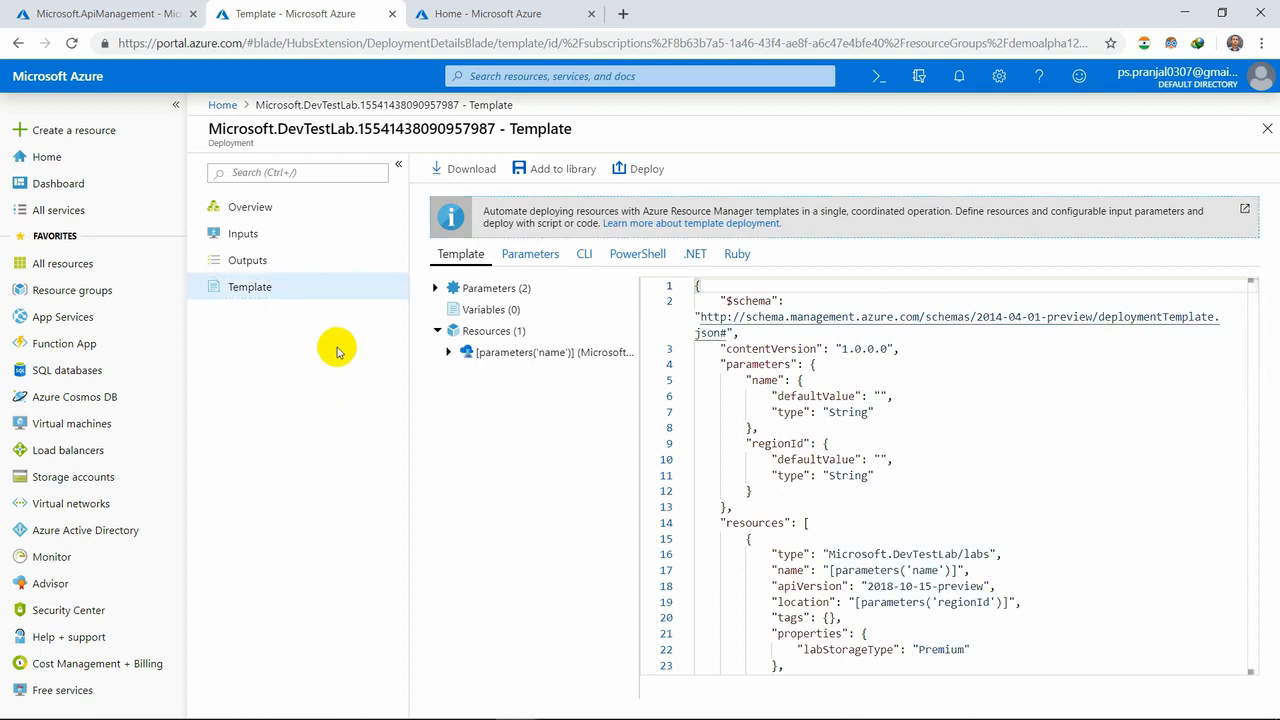
pyautogui.click(258, 208)
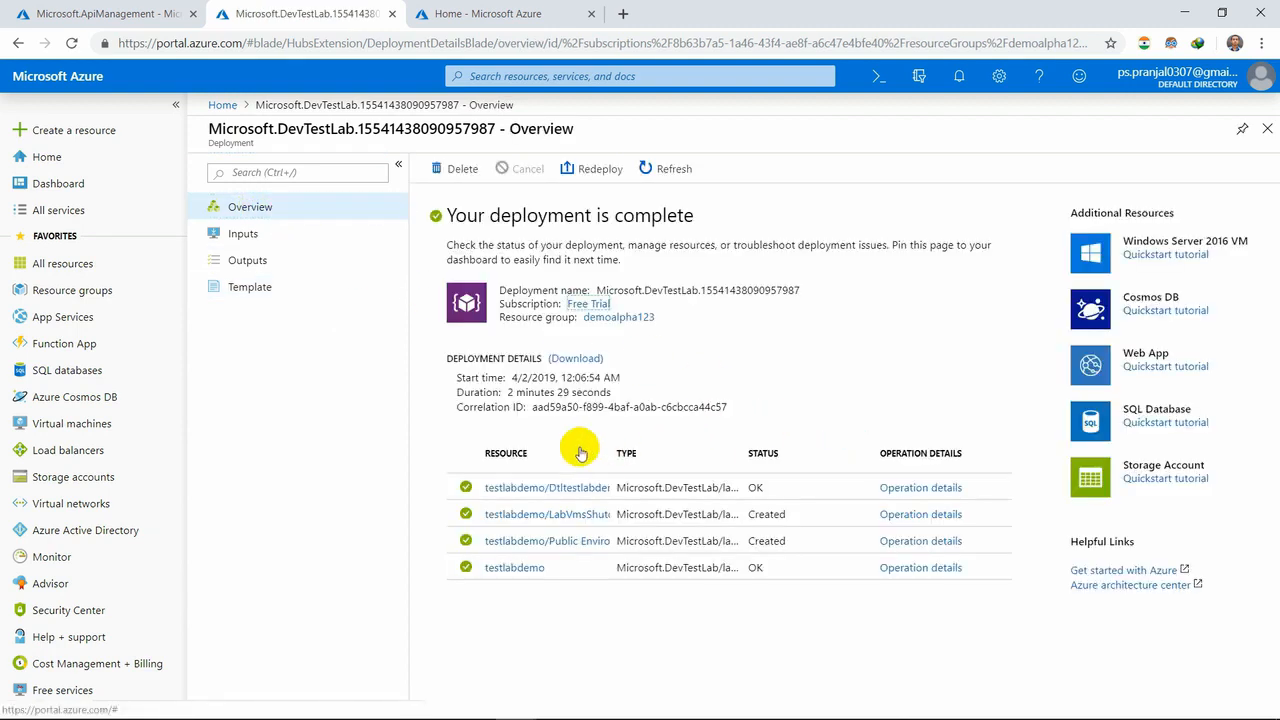
# - View the operation details of each of the deployment's resources, from the virtual network down to the testlabdemo lab
pyautogui.click(555, 493)
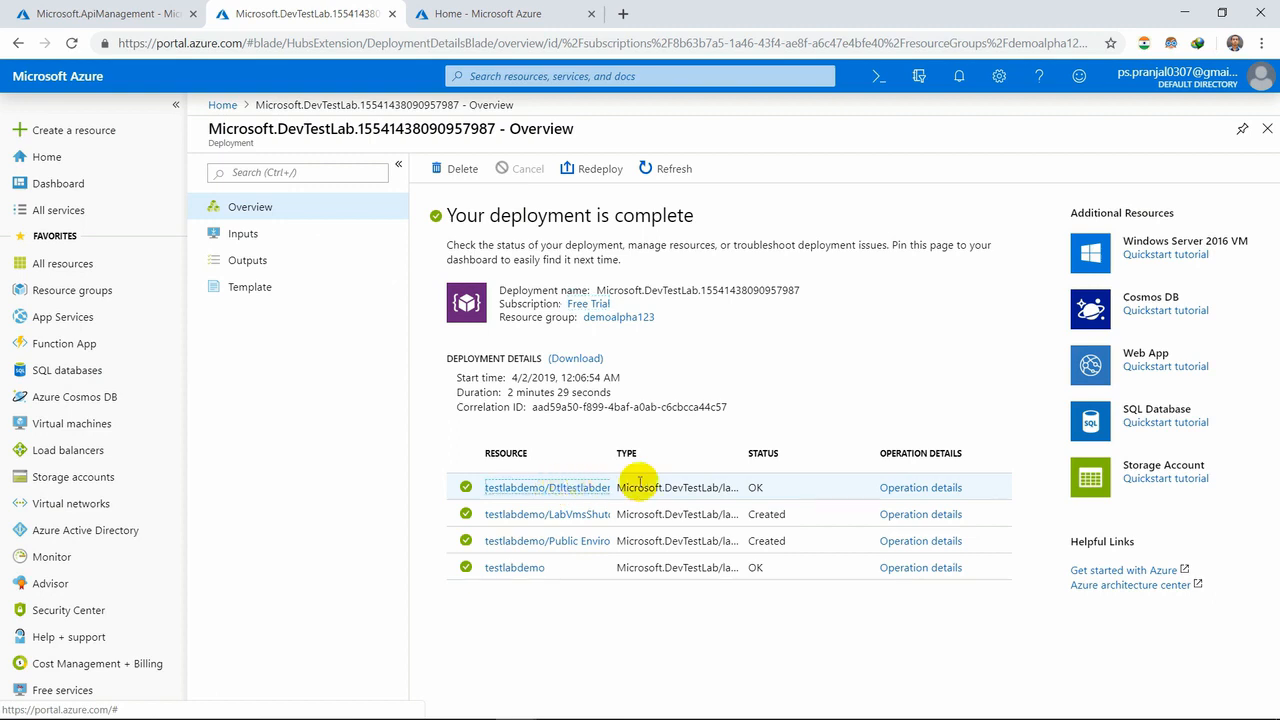
pyautogui.click(941, 488)
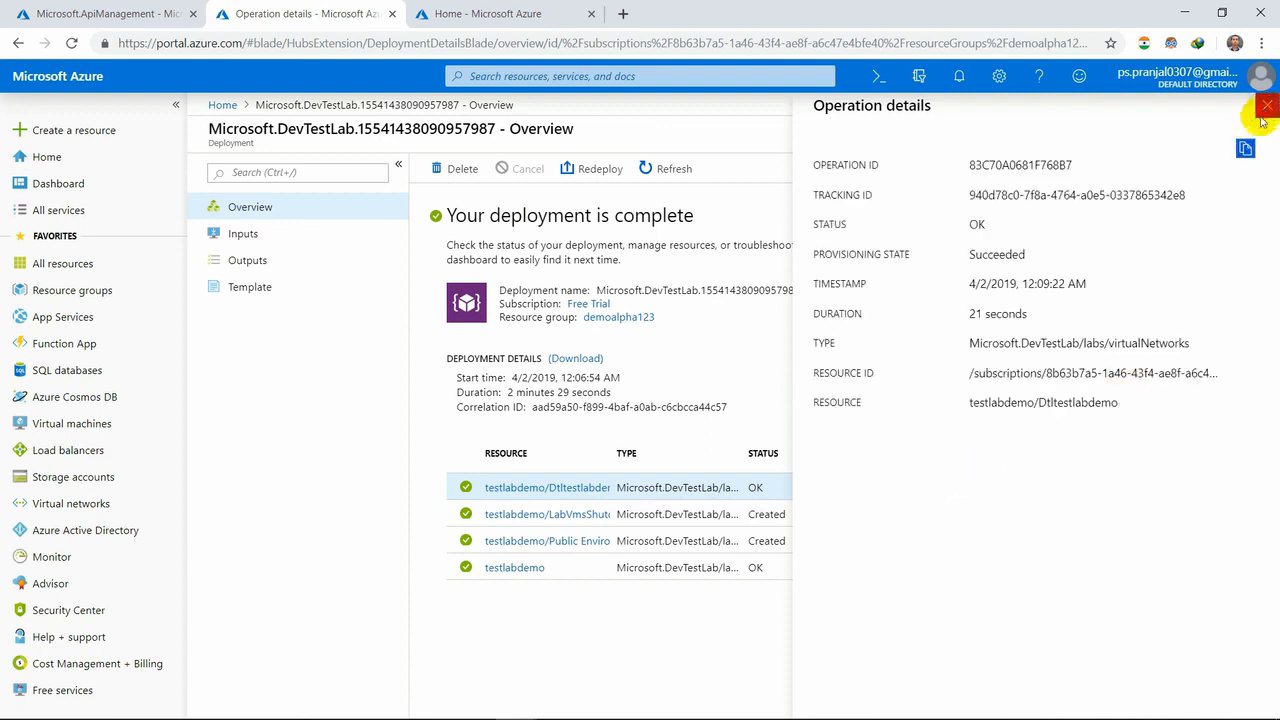
pyautogui.click(1265, 106)
pyautogui.click(921, 514)
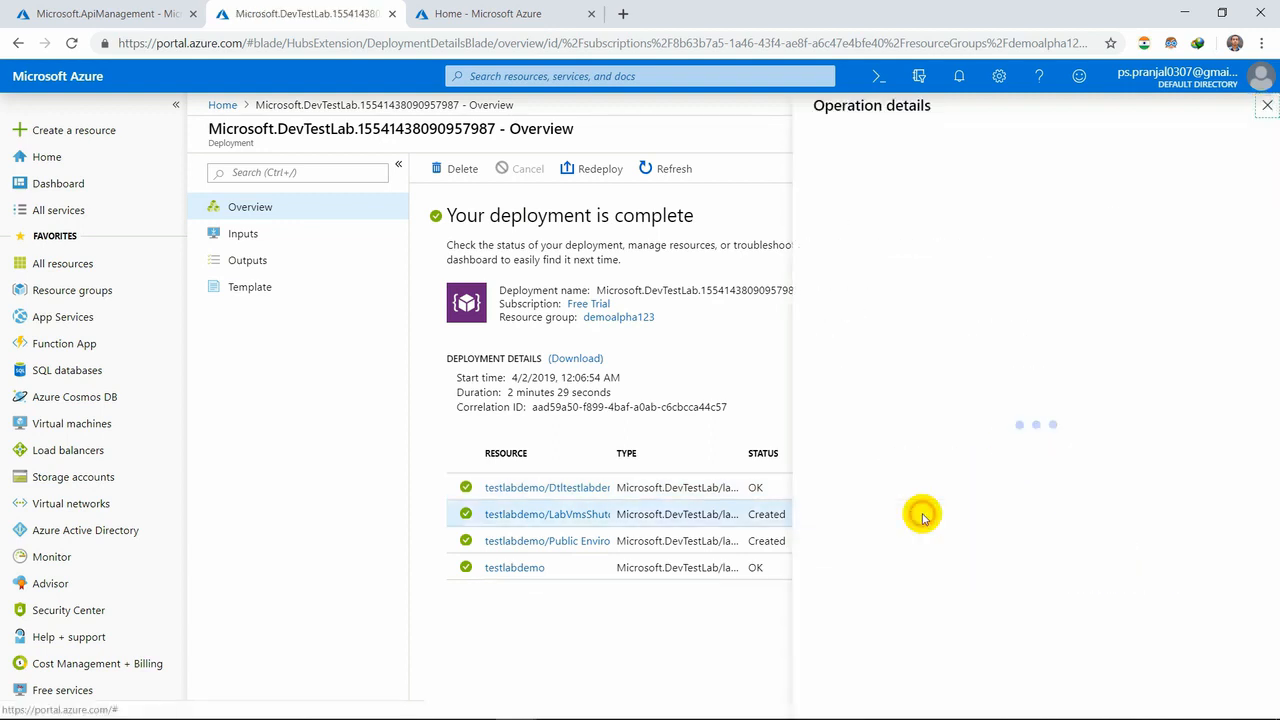
pyautogui.click(1267, 106)
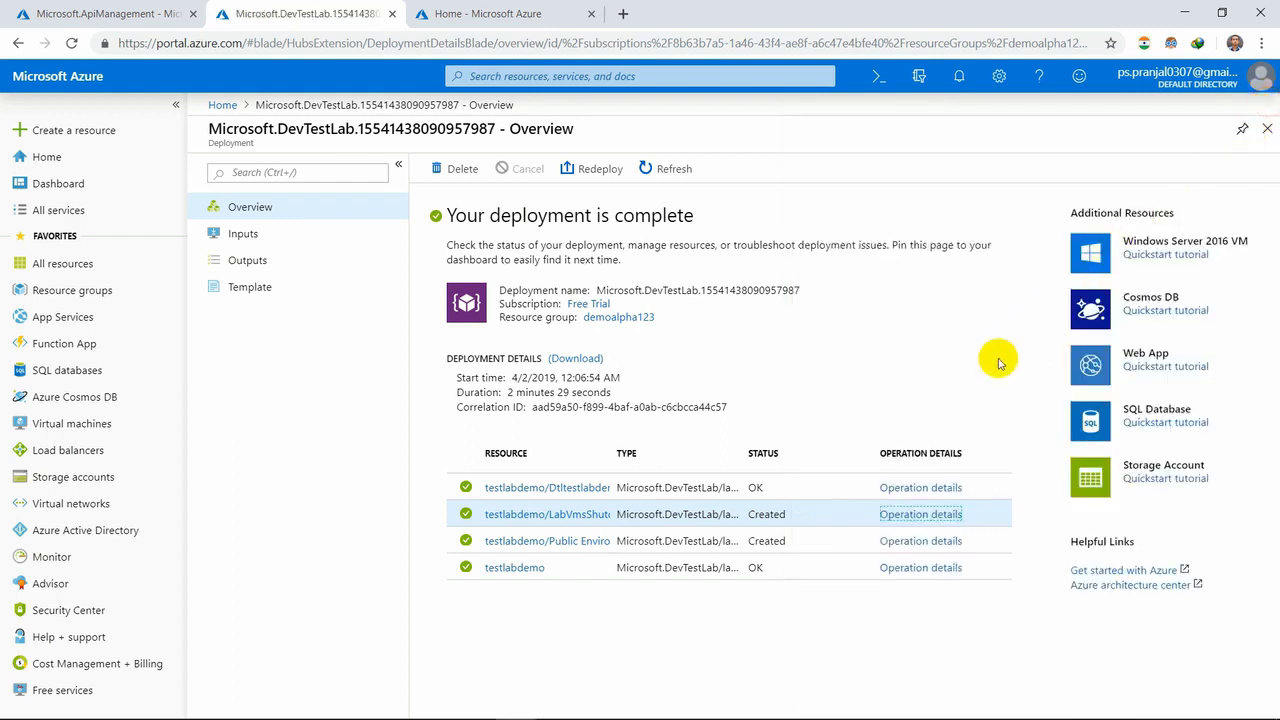
pyautogui.click(943, 538)
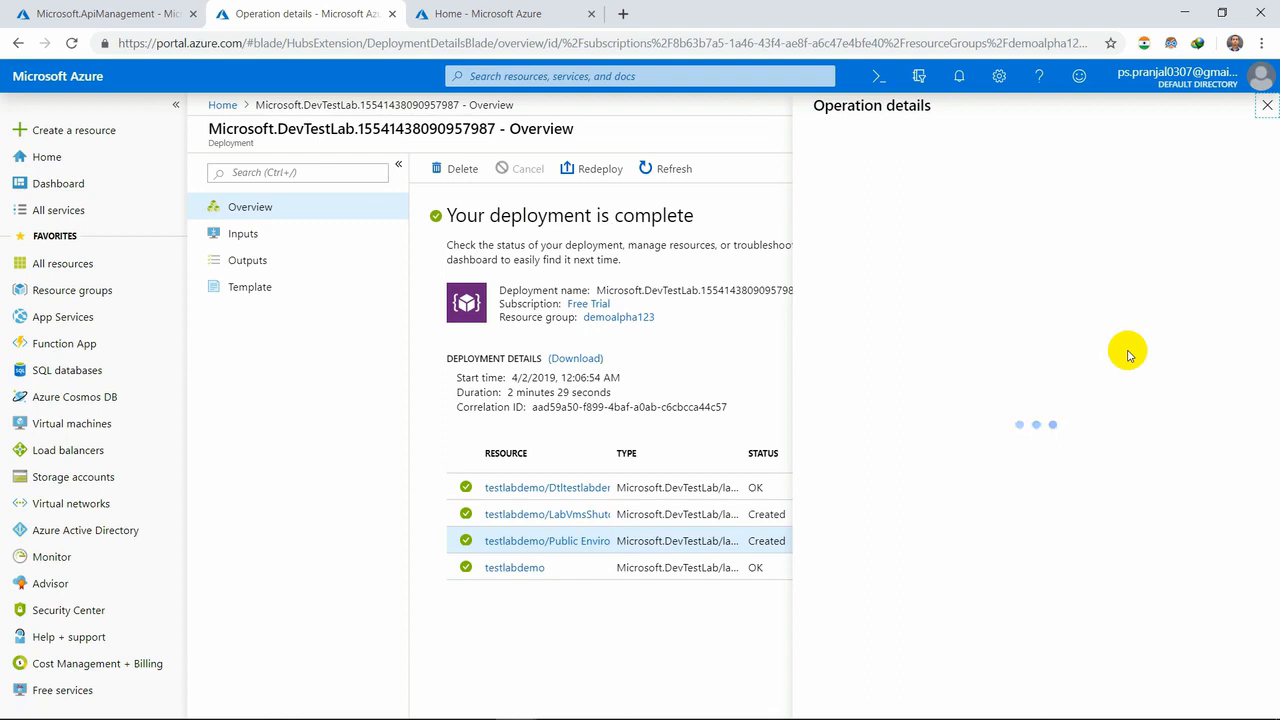
pyautogui.click(1267, 106)
pyautogui.click(900, 568)
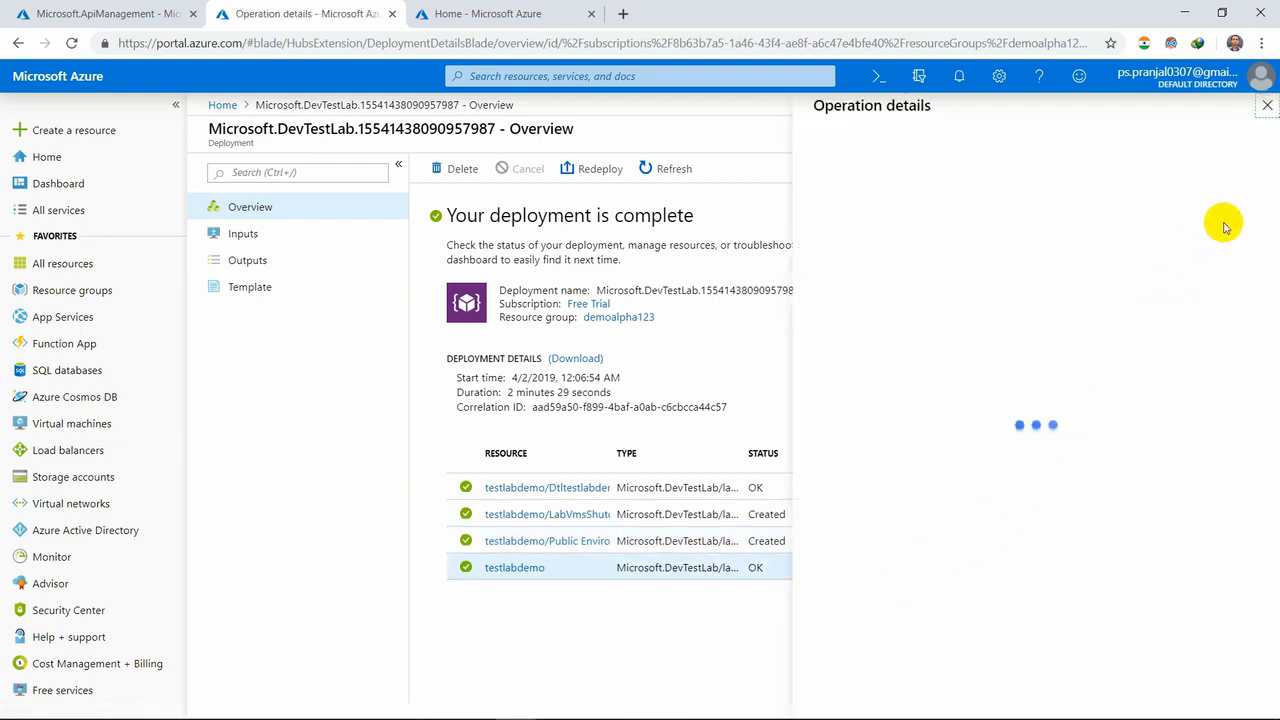
pyautogui.click(1267, 106)
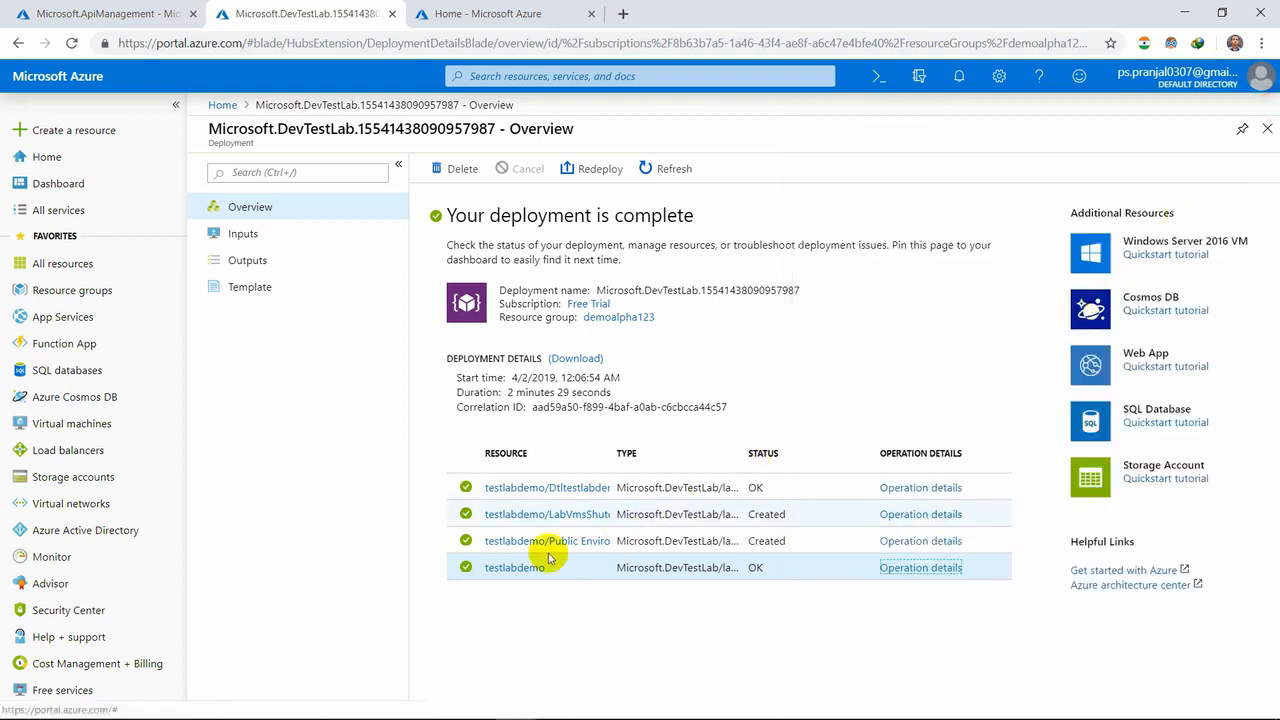
# - Open the testlabdemo lab from the deployment's resource list, refreshing the portal page and dismissing the credit notification
pyautogui.click(503, 577)
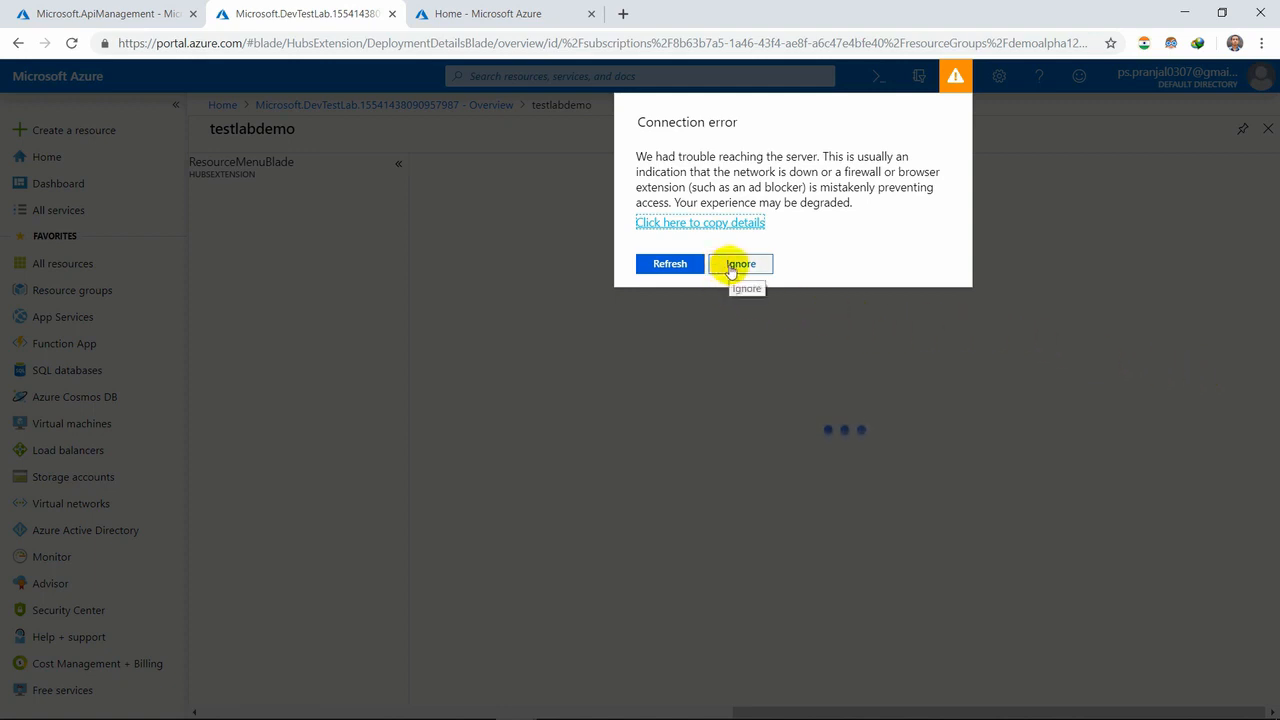
pyautogui.click(662, 268)
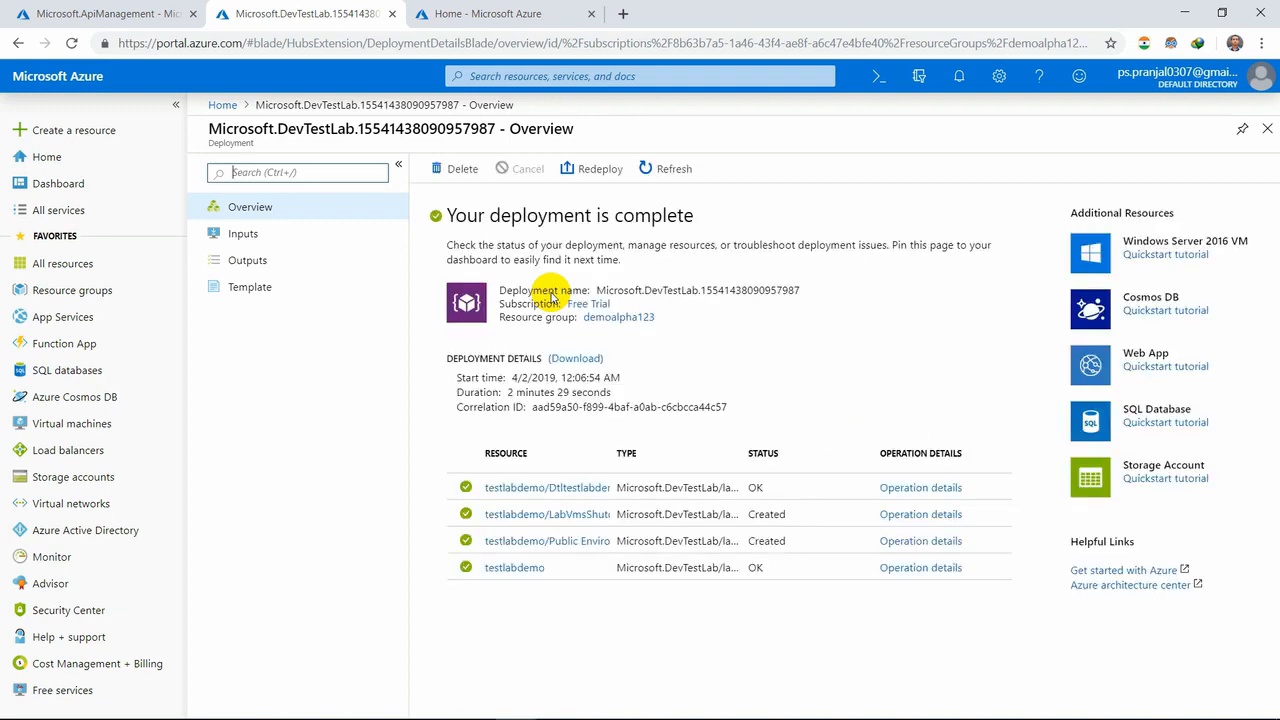
pyautogui.click(515, 568)
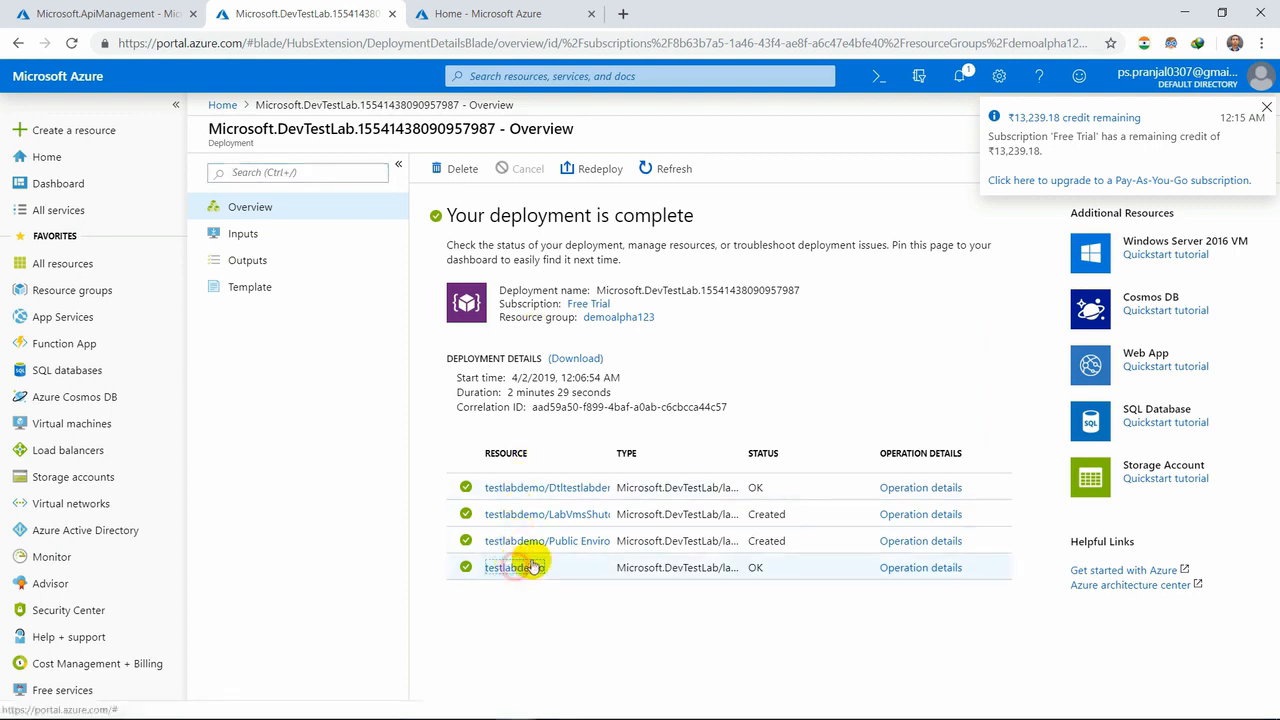
pyautogui.click(1266, 109)
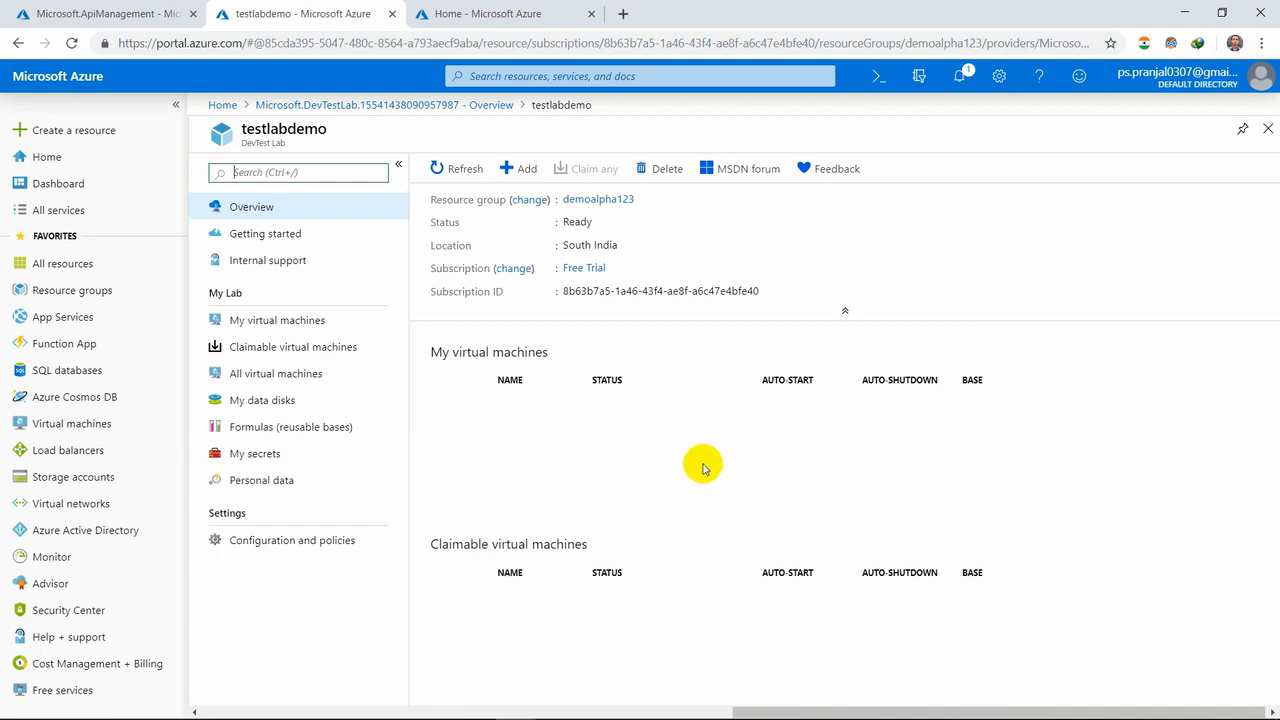
# - Read through the lab's Getting started page and view its internal support and My virtual machines pages
pyautogui.click(287, 237)
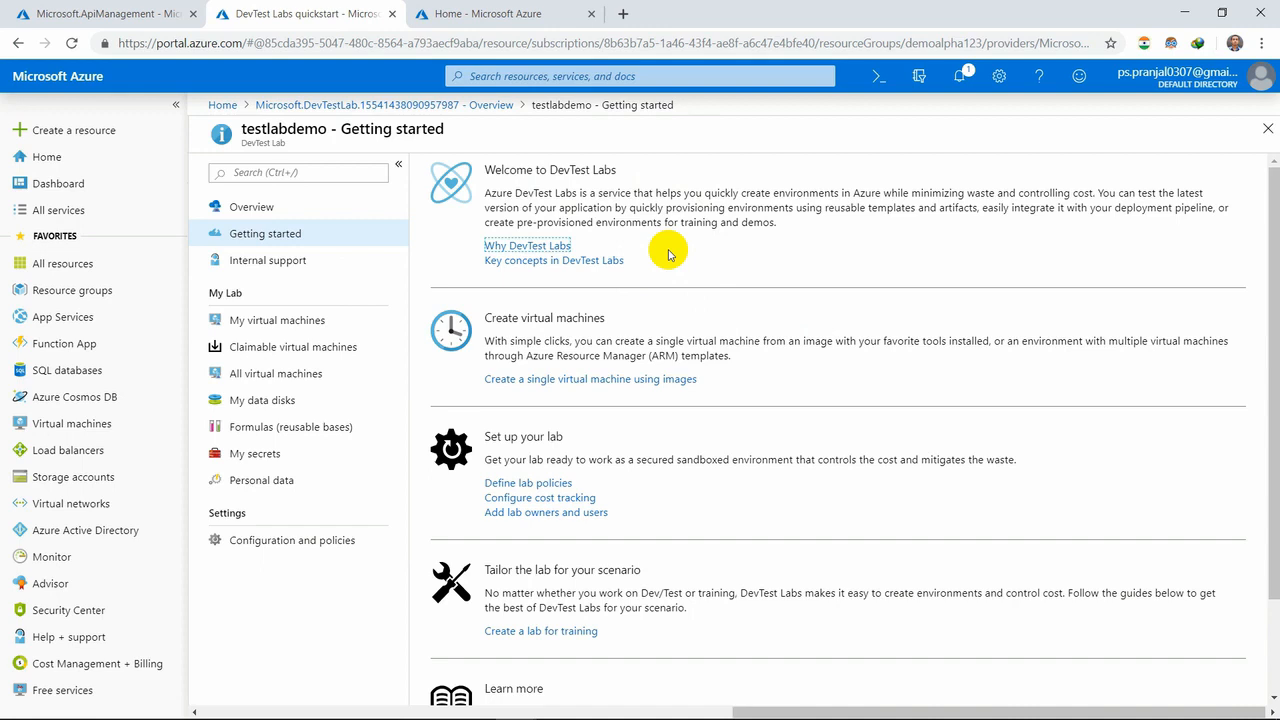
pyautogui.scroll(-1, 665, 286)
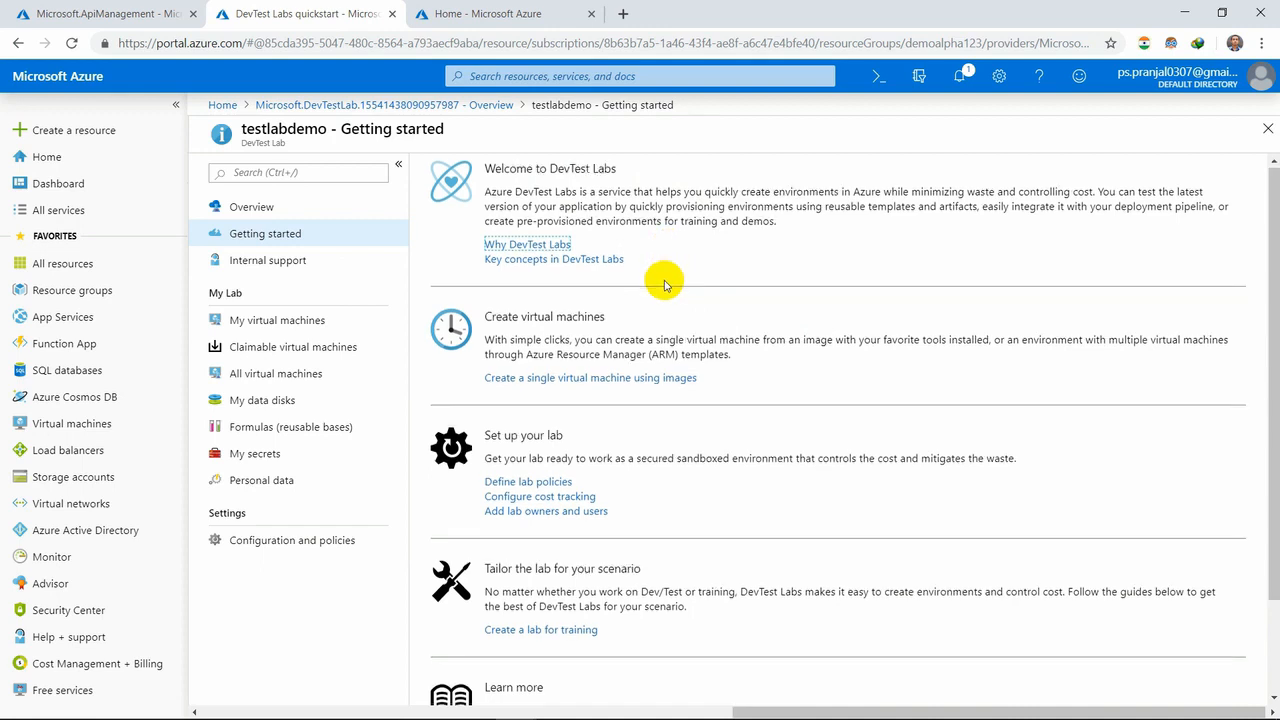
pyautogui.scroll(-1, 665, 286)
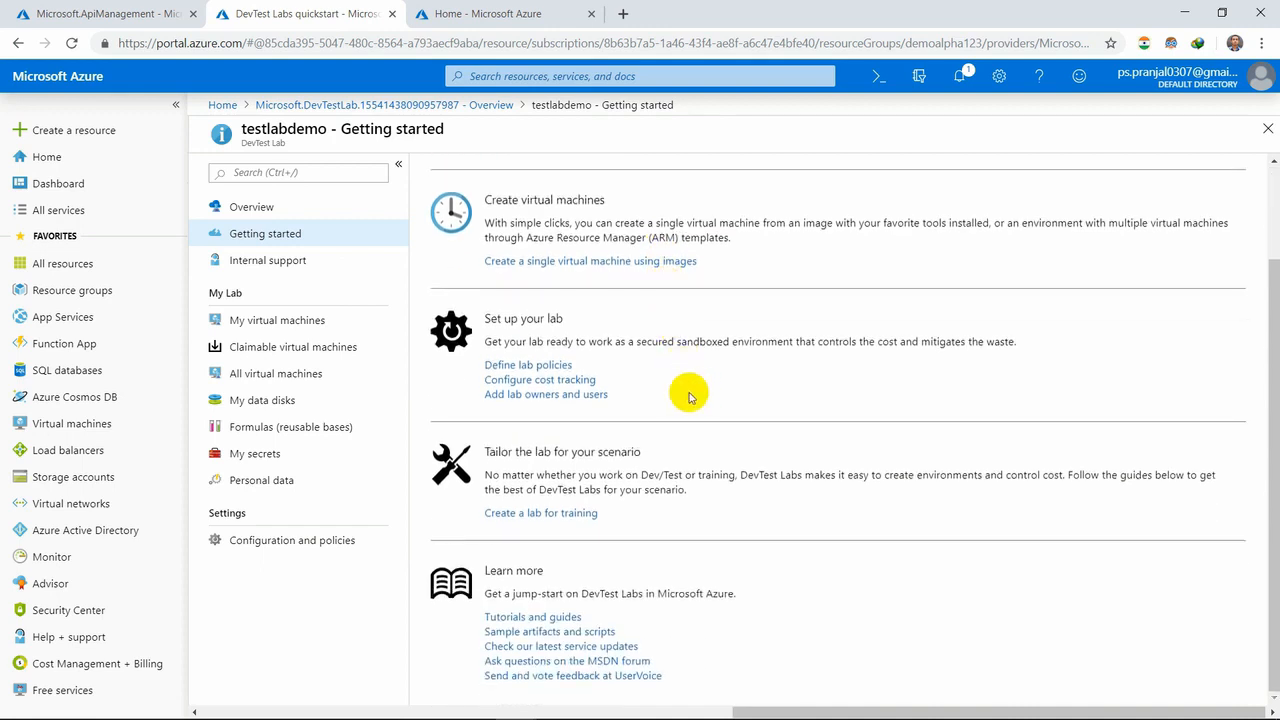
pyautogui.click(289, 261)
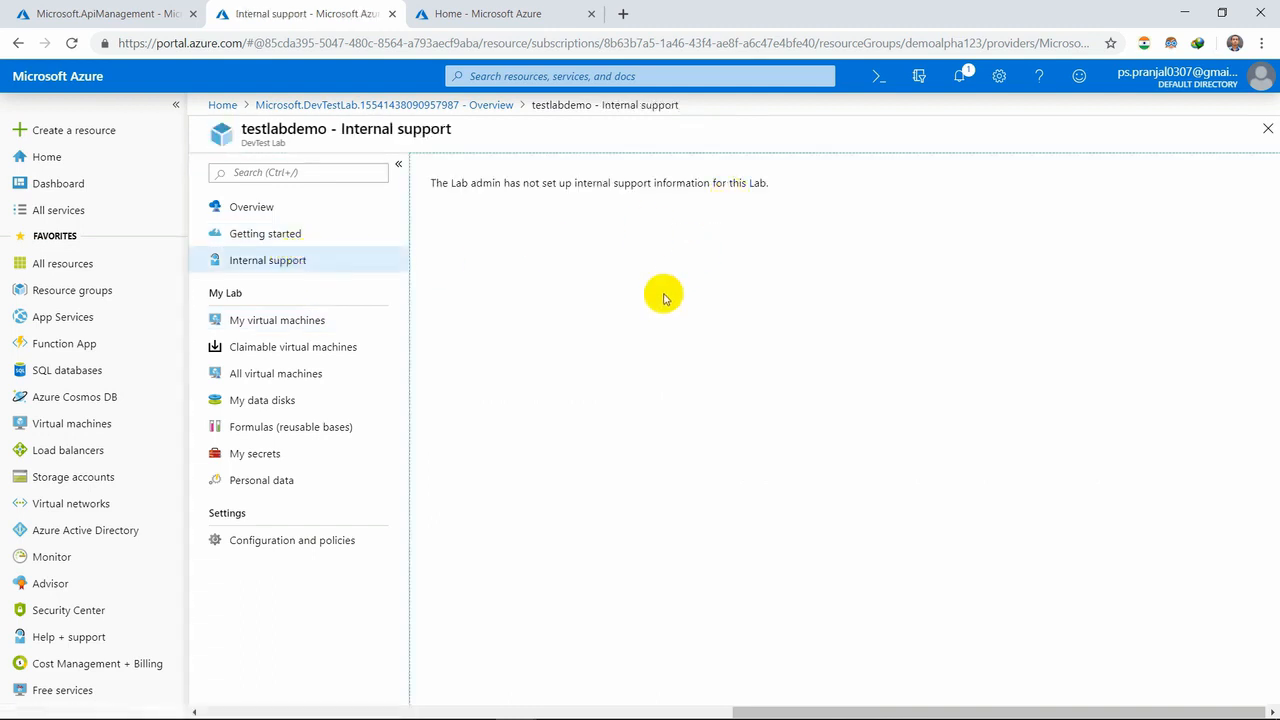
pyautogui.click(310, 322)
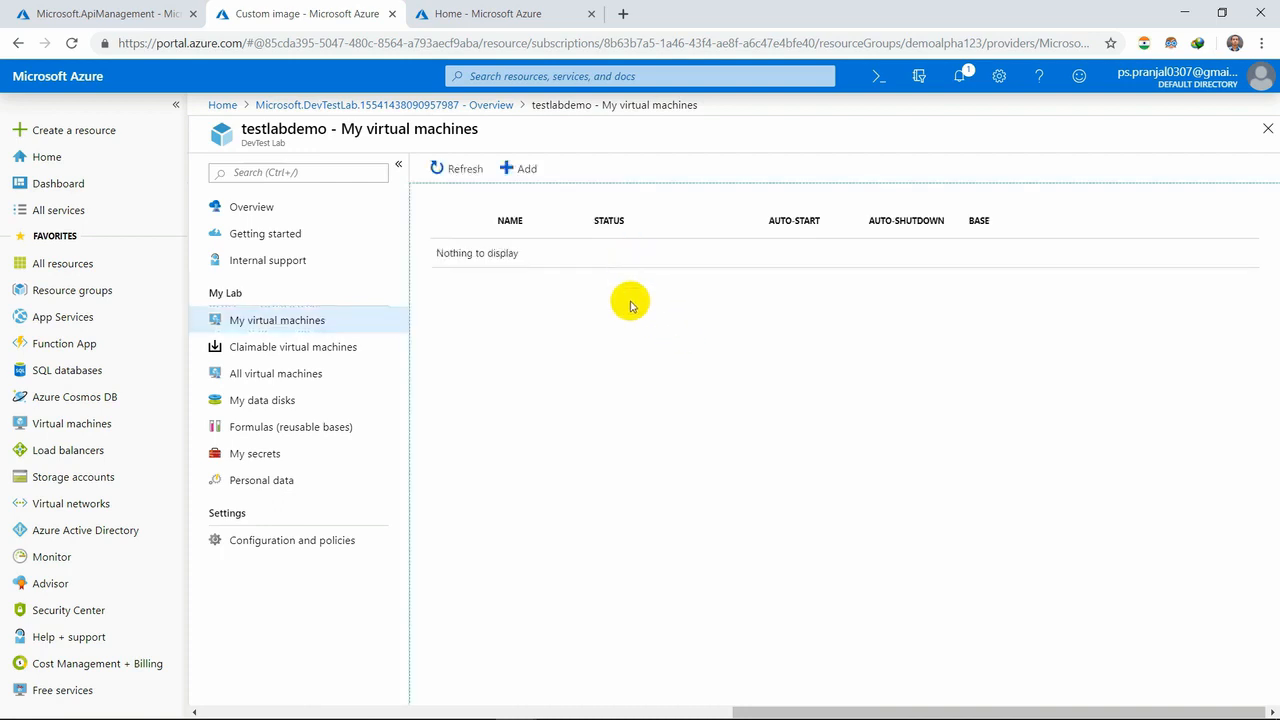
# - View the lab's claimable and all virtual machines, data disks, formulas, secrets and personal data pages
pyautogui.click(303, 346)
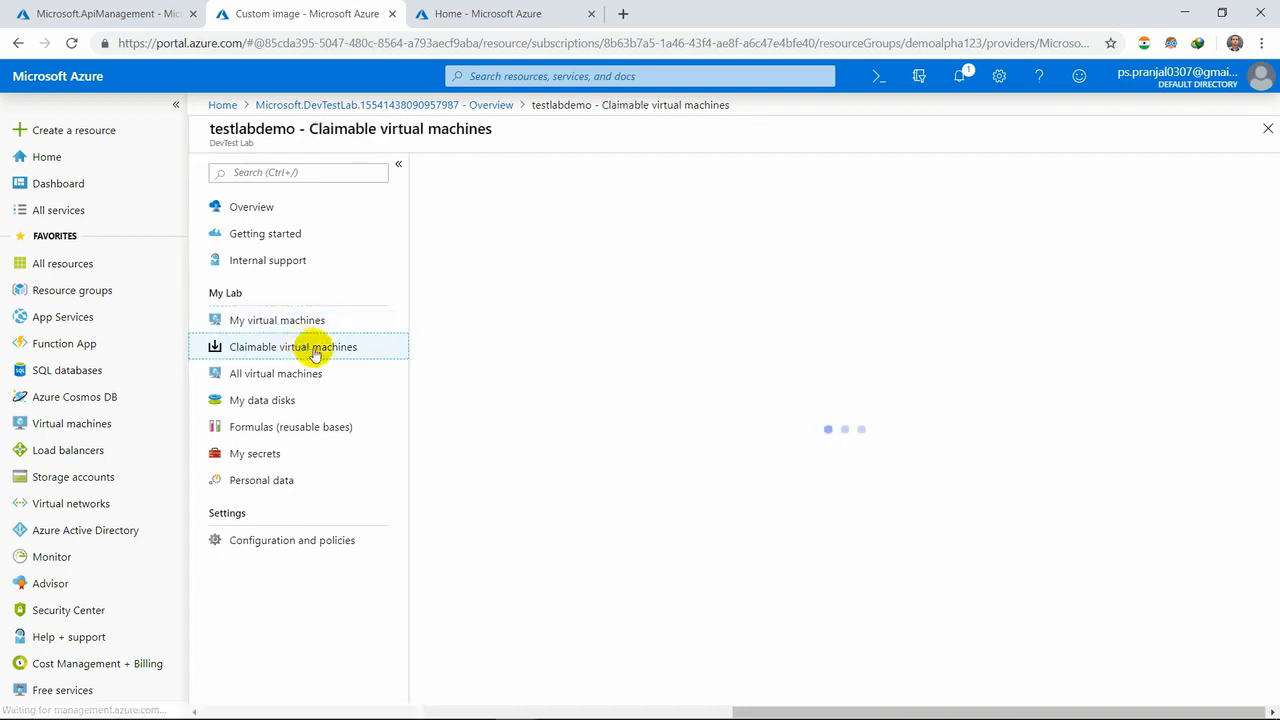
pyautogui.click(318, 378)
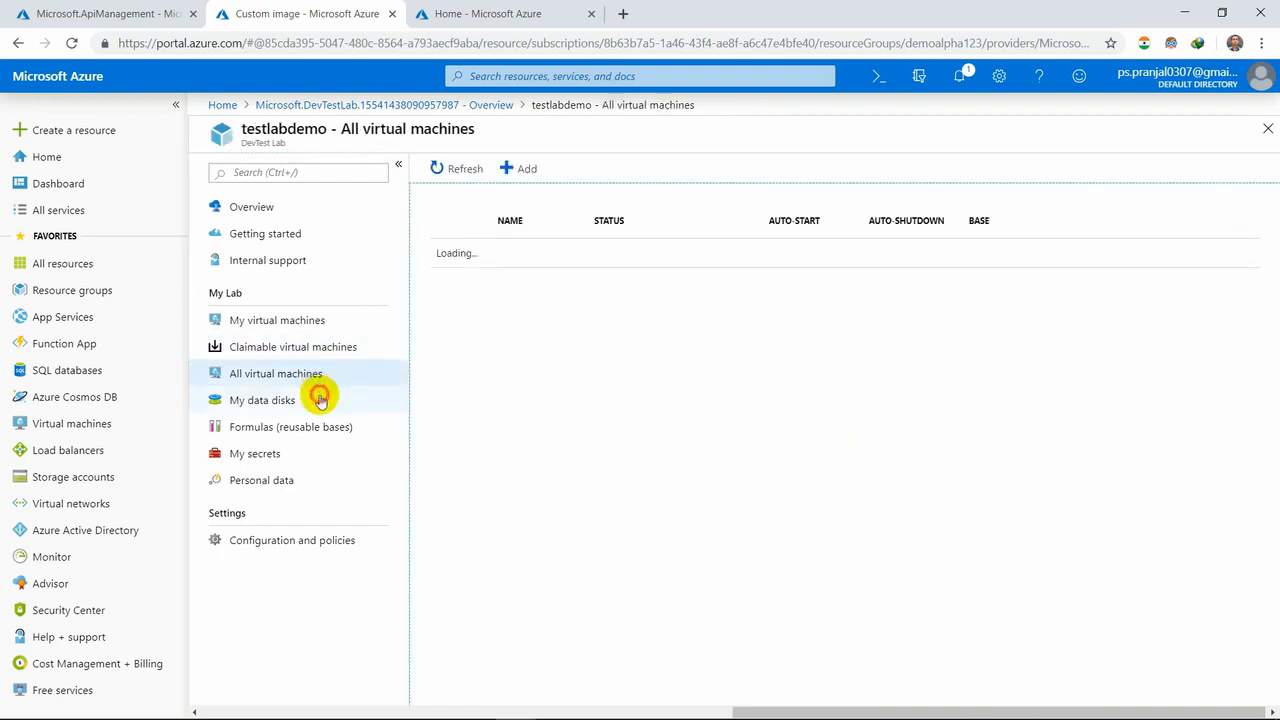
pyautogui.click(320, 400)
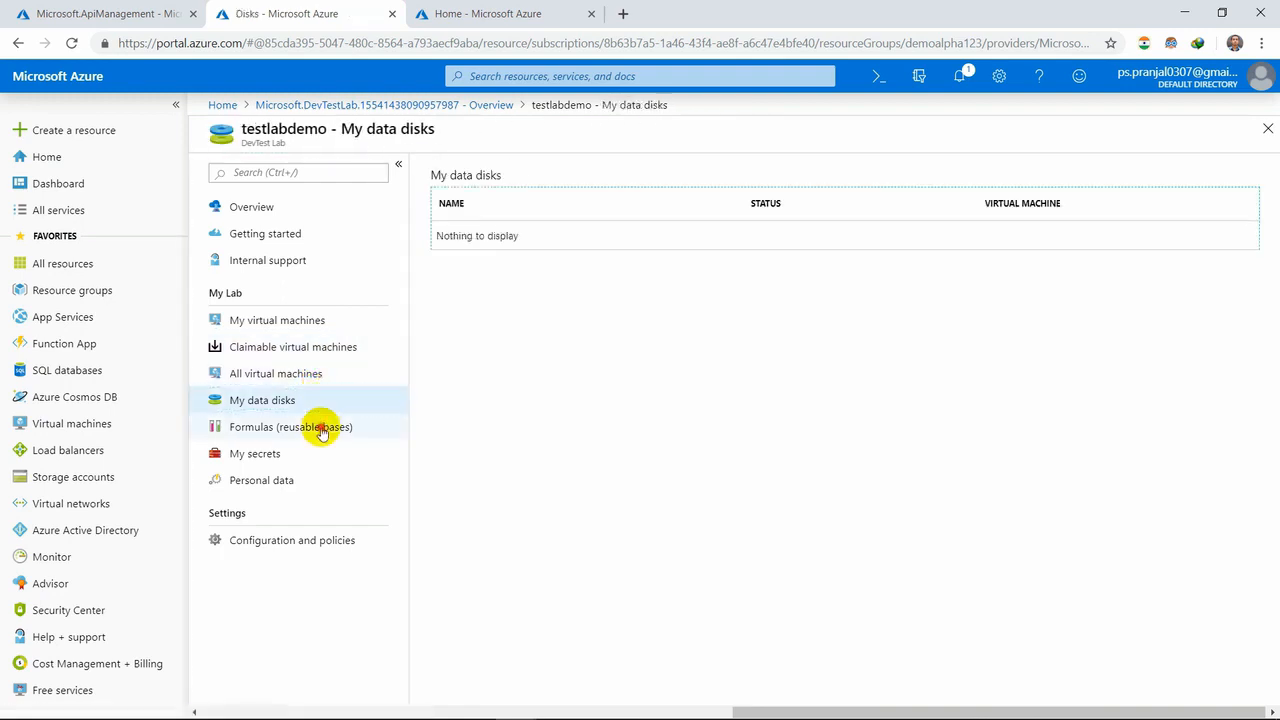
pyautogui.click(321, 430)
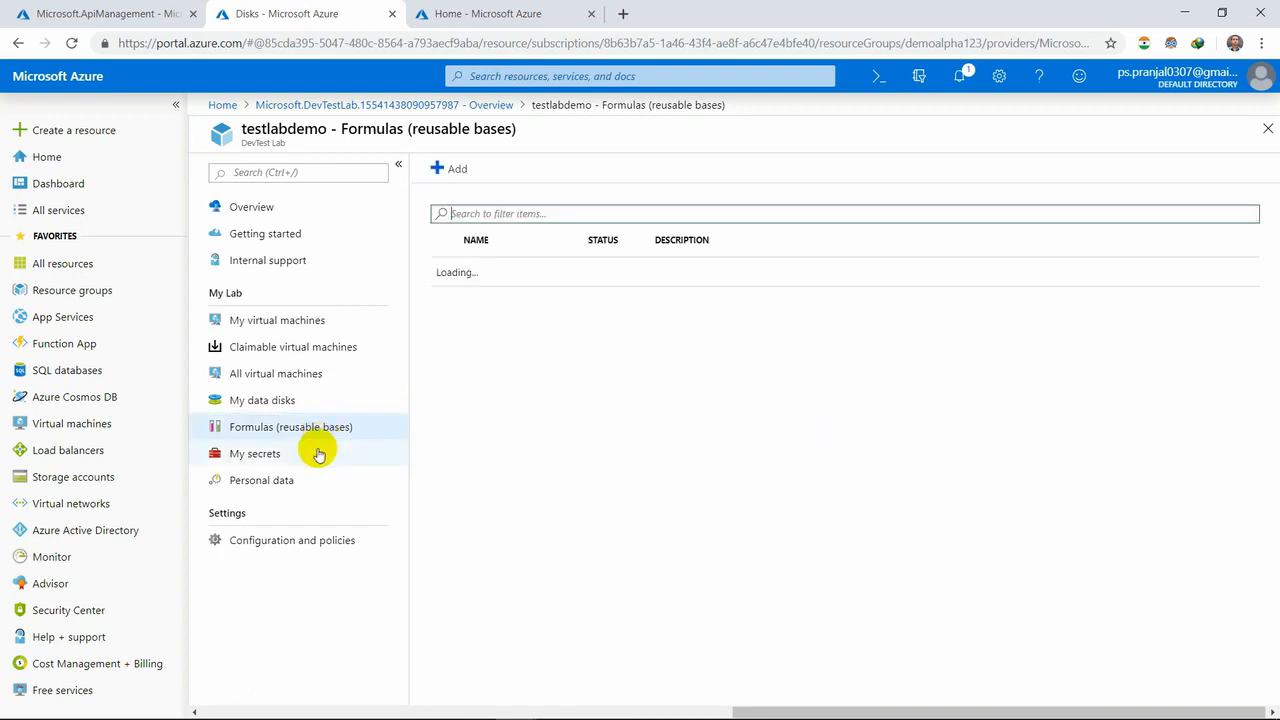
pyautogui.click(318, 454)
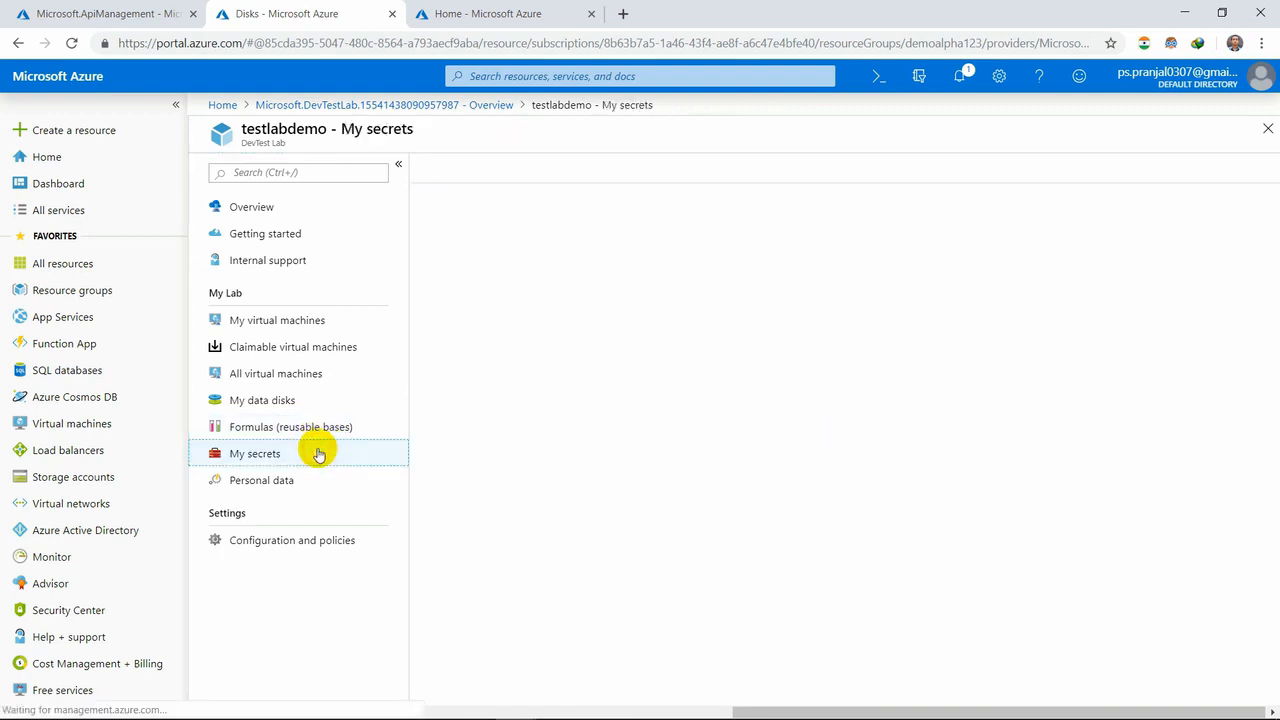
pyautogui.click(308, 484)
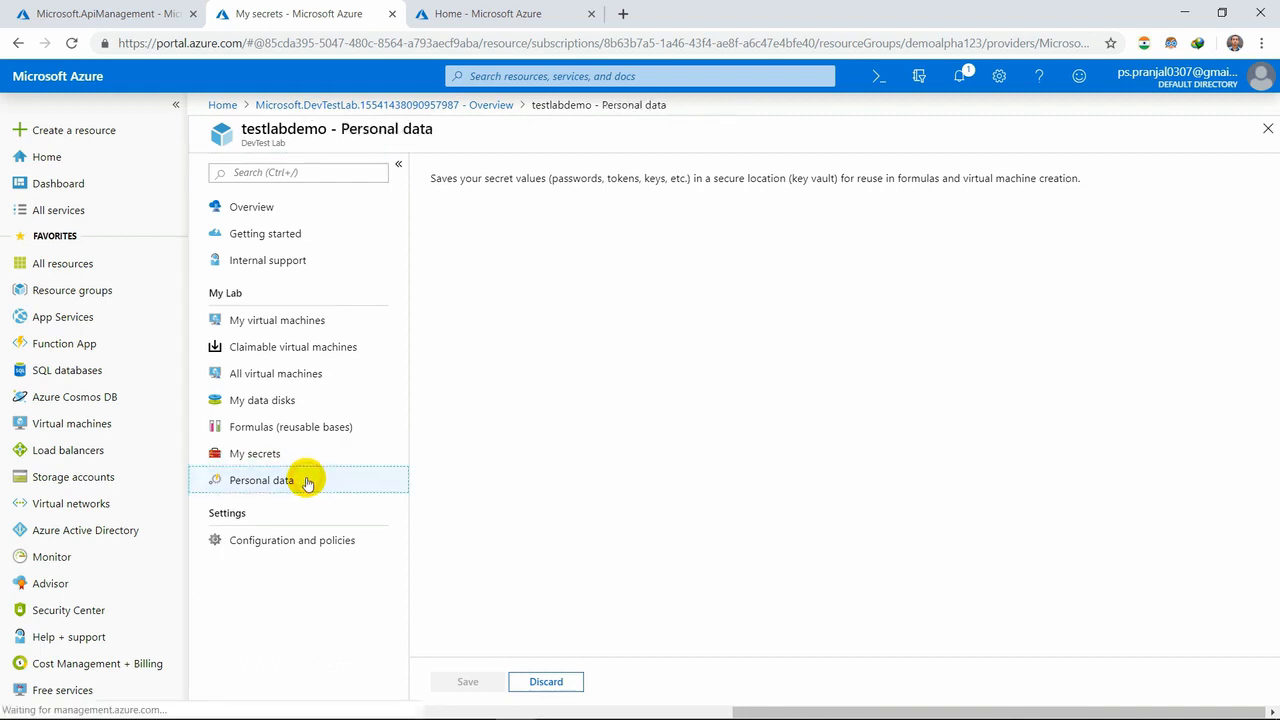
# - Examine the basic and advanced settings for a new CentOS 7.6 virtual machine, cancel its creation, and revisit the lab's Personal data page
pyautogui.click(301, 323)
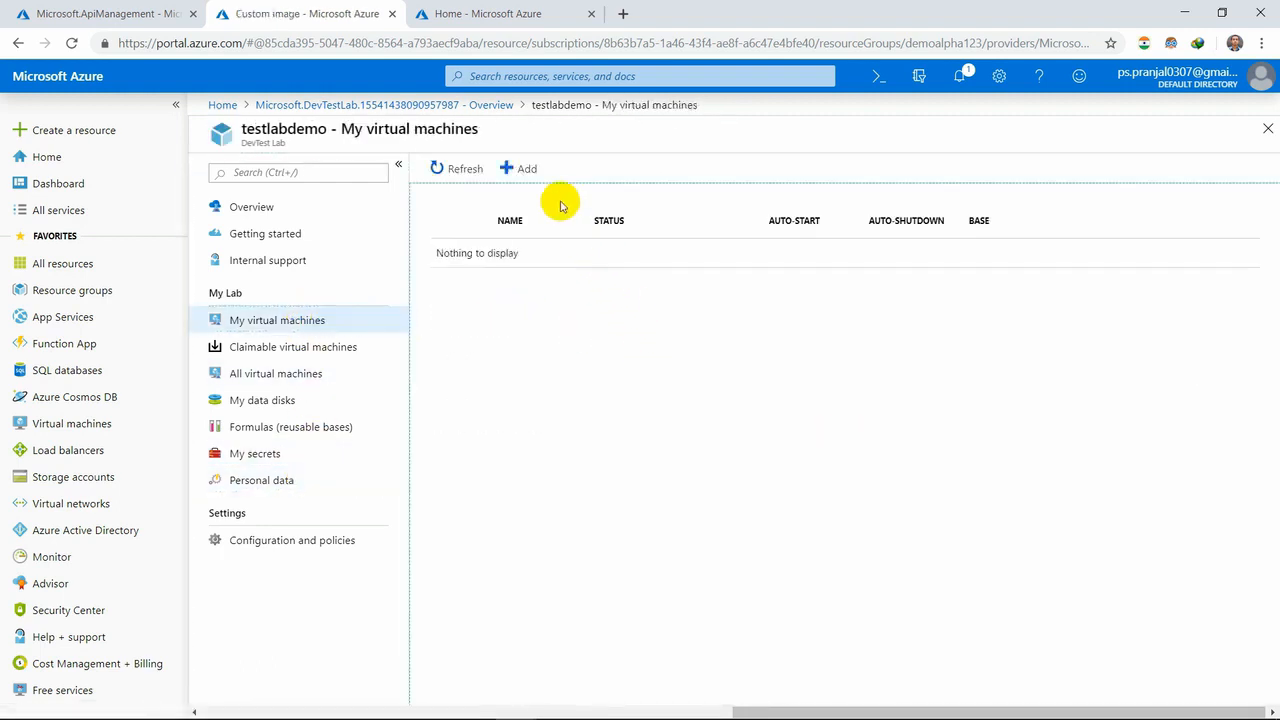
pyautogui.click(522, 168)
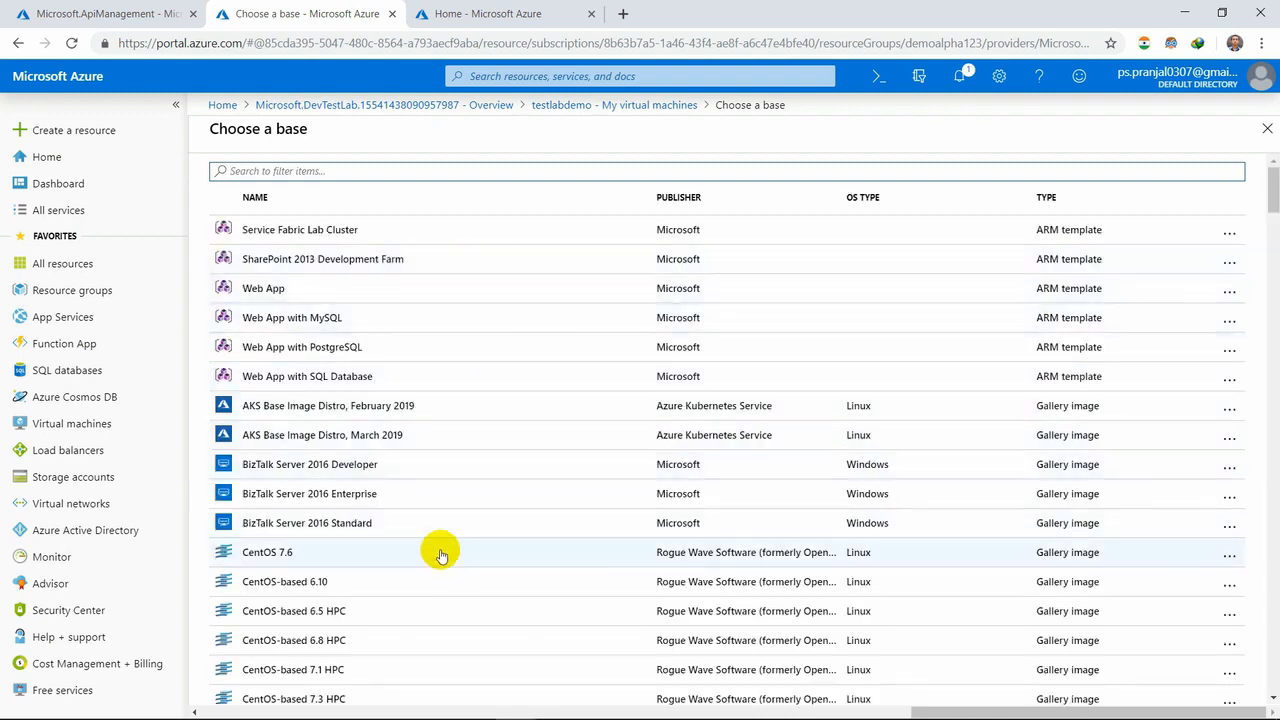
pyautogui.click(259, 560)
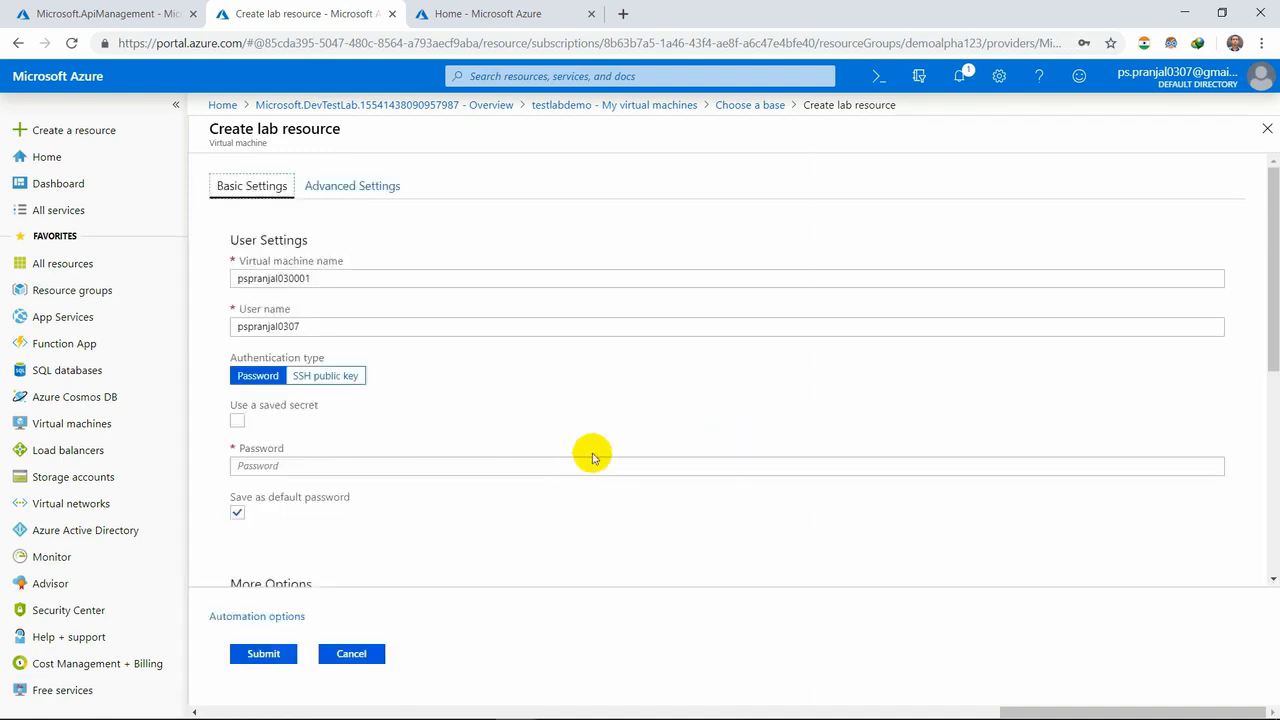
pyautogui.click(370, 198)
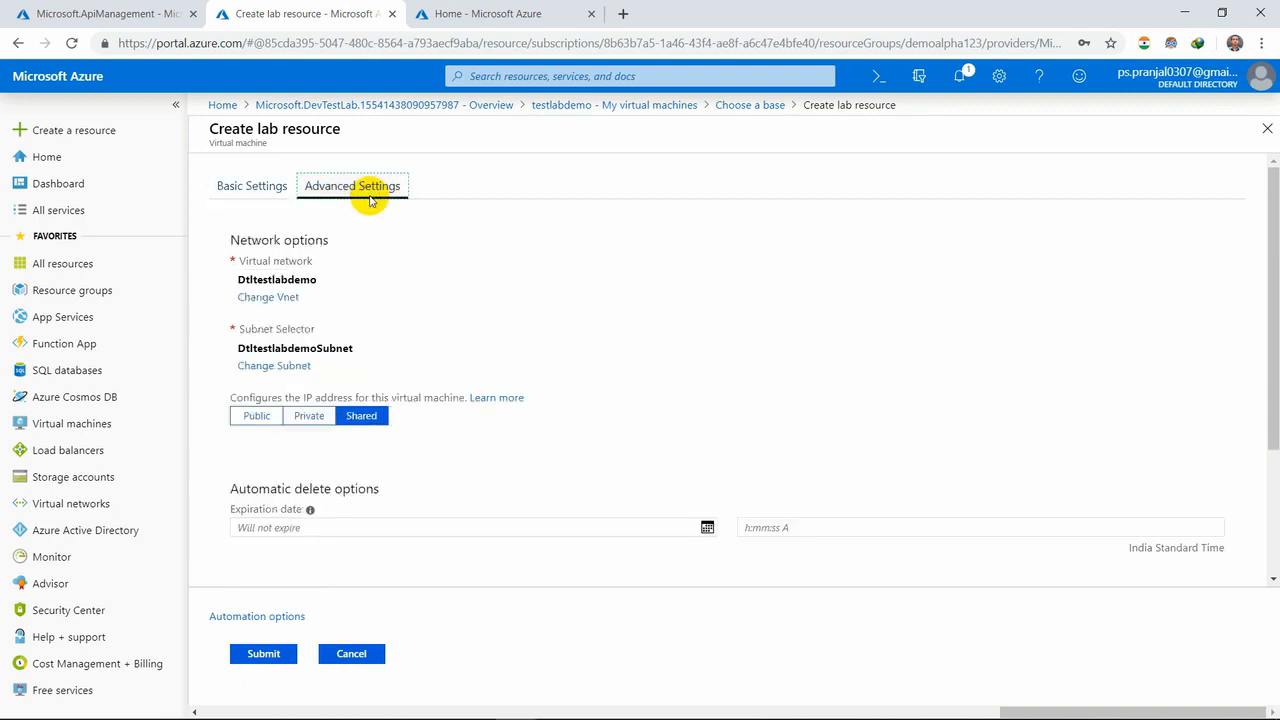
pyautogui.click(265, 190)
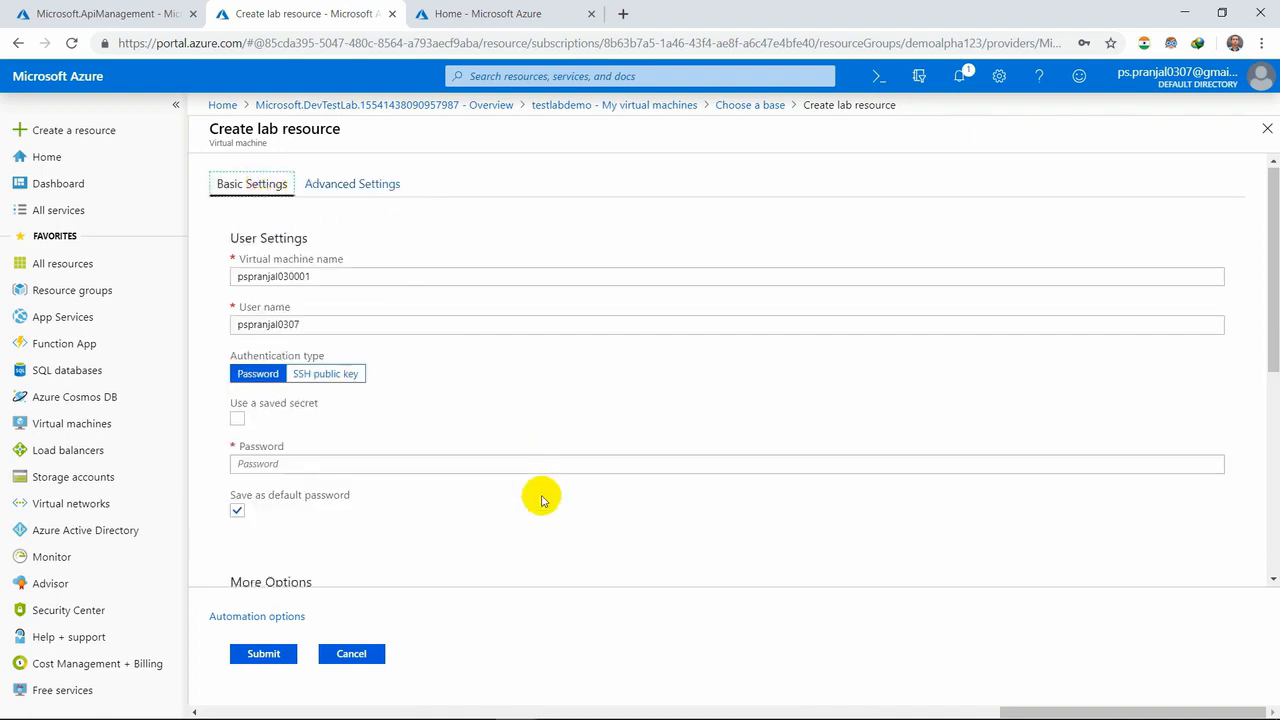
pyautogui.scroll(-3, 541, 497)
pyautogui.scroll(-3, 541, 497)
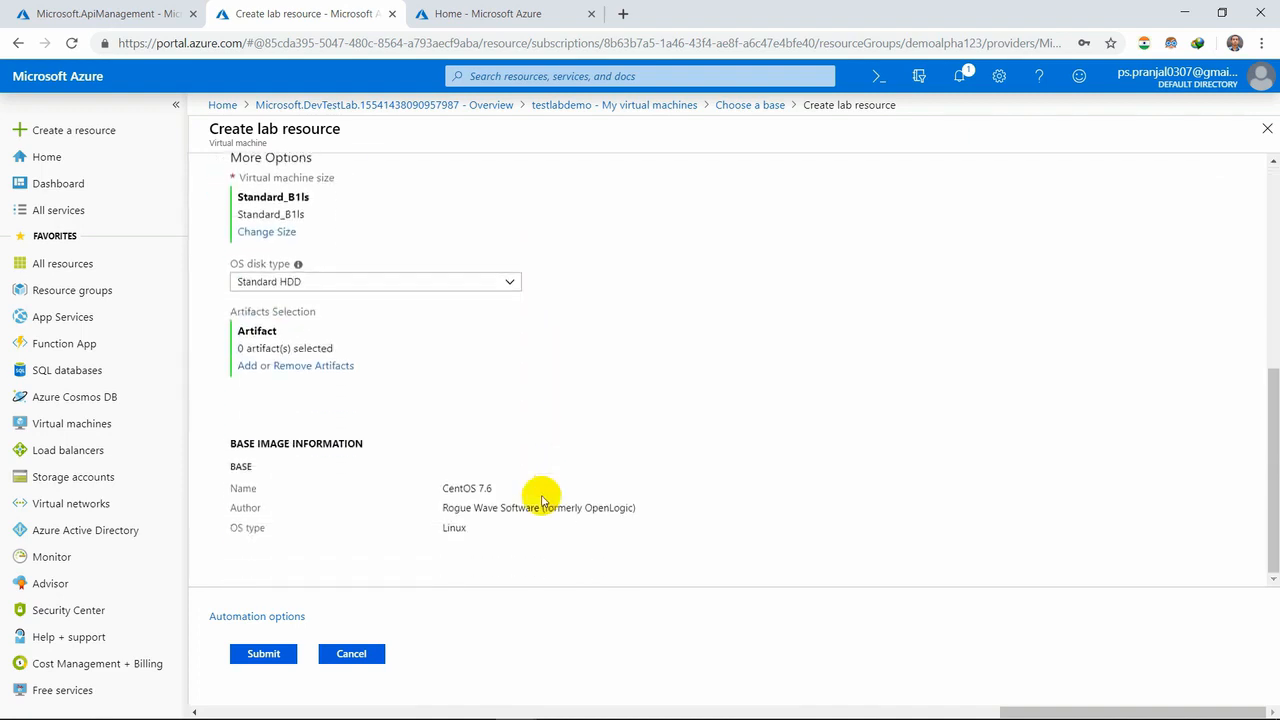
pyautogui.click(372, 656)
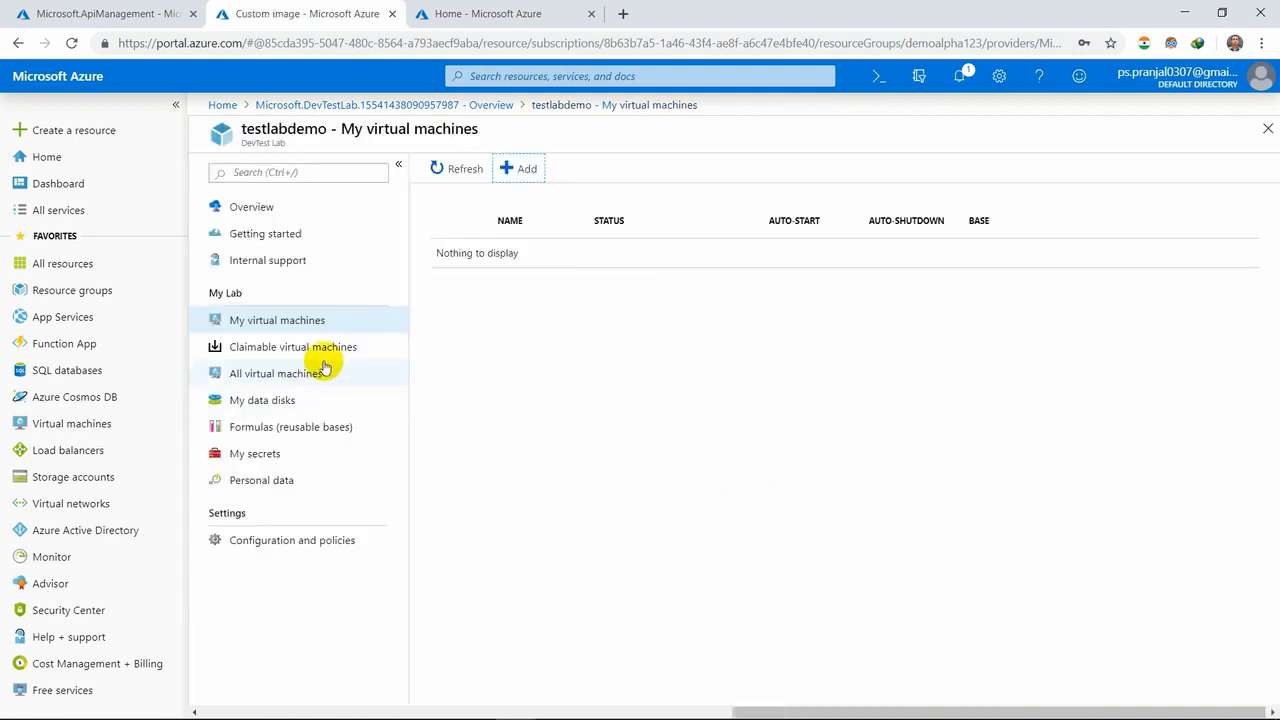
pyautogui.click(299, 482)
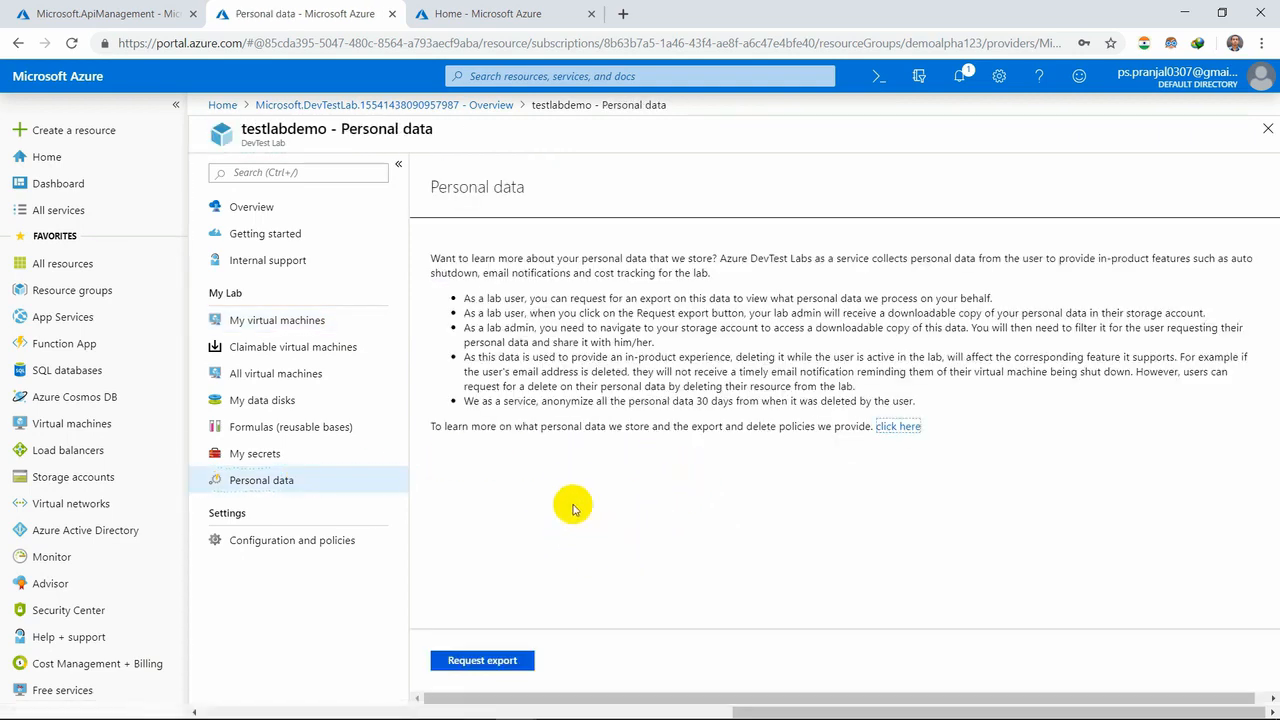
# - Delete the testlabdemo lab from its overview, confirming the deletion with the lab name testlabdemo
pyautogui.click(309, 208)
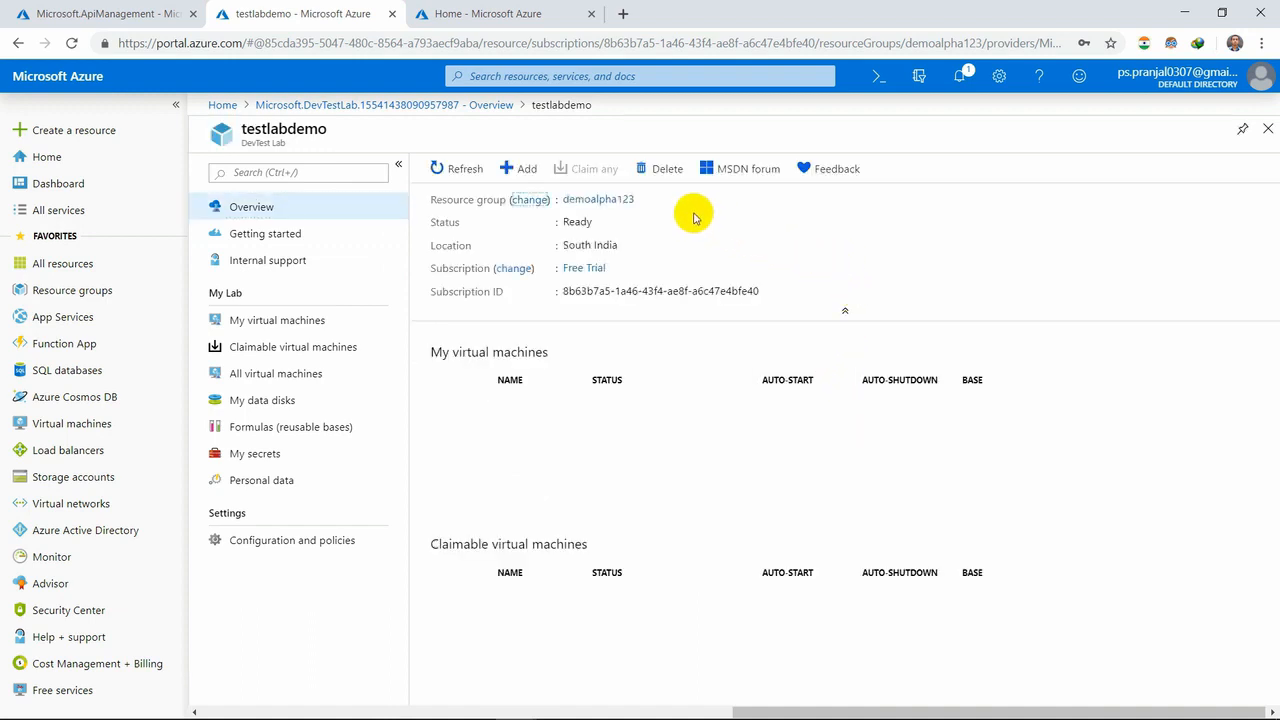
pyautogui.click(656, 181)
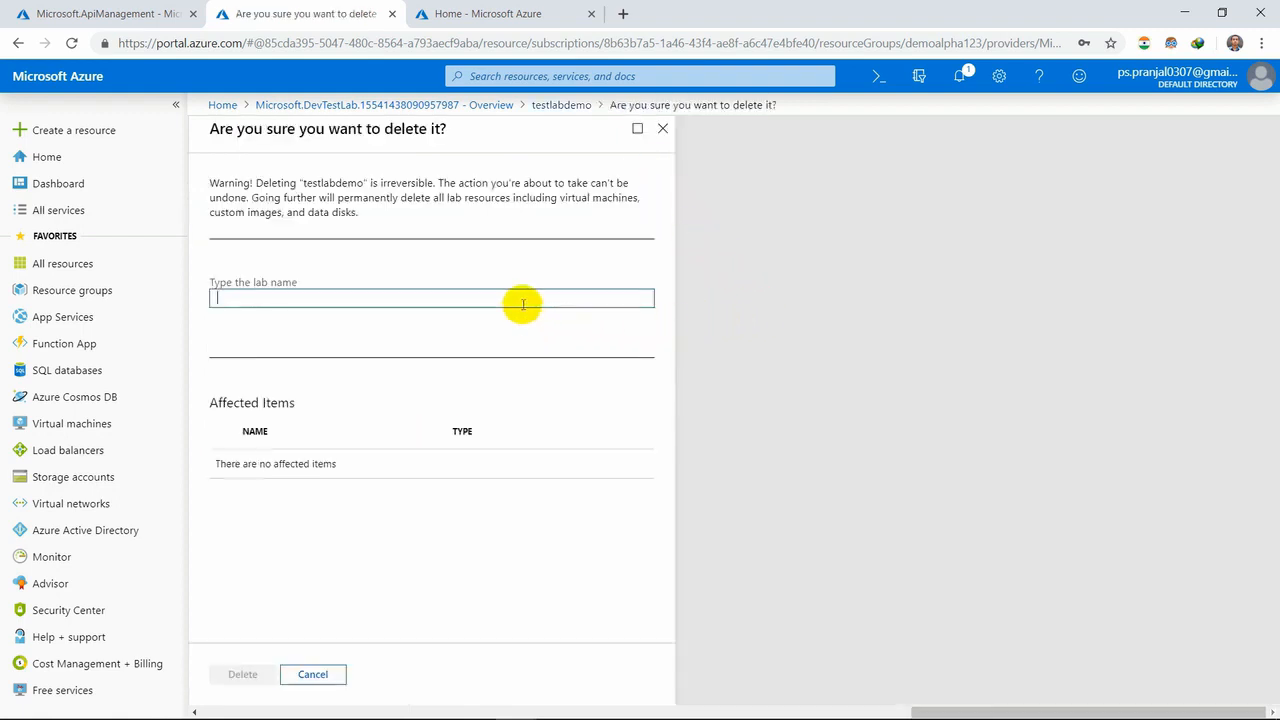
pyautogui.write('test')
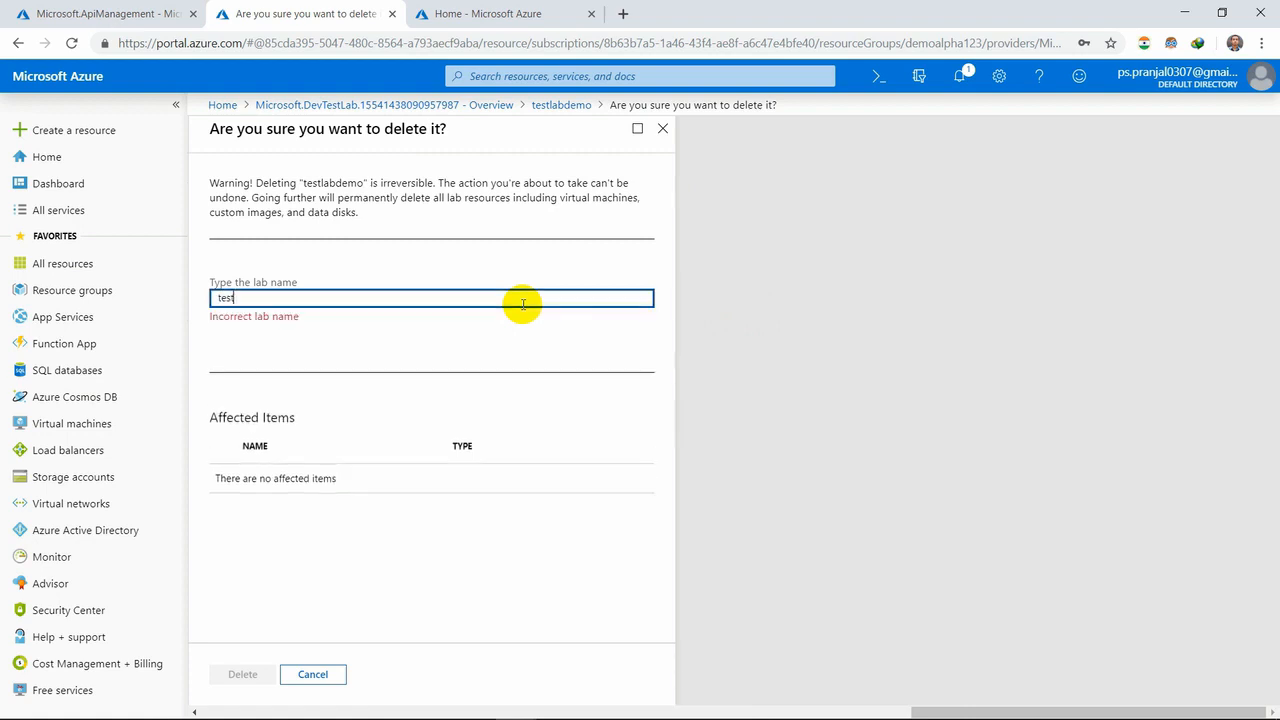
pyautogui.write('labdemo')
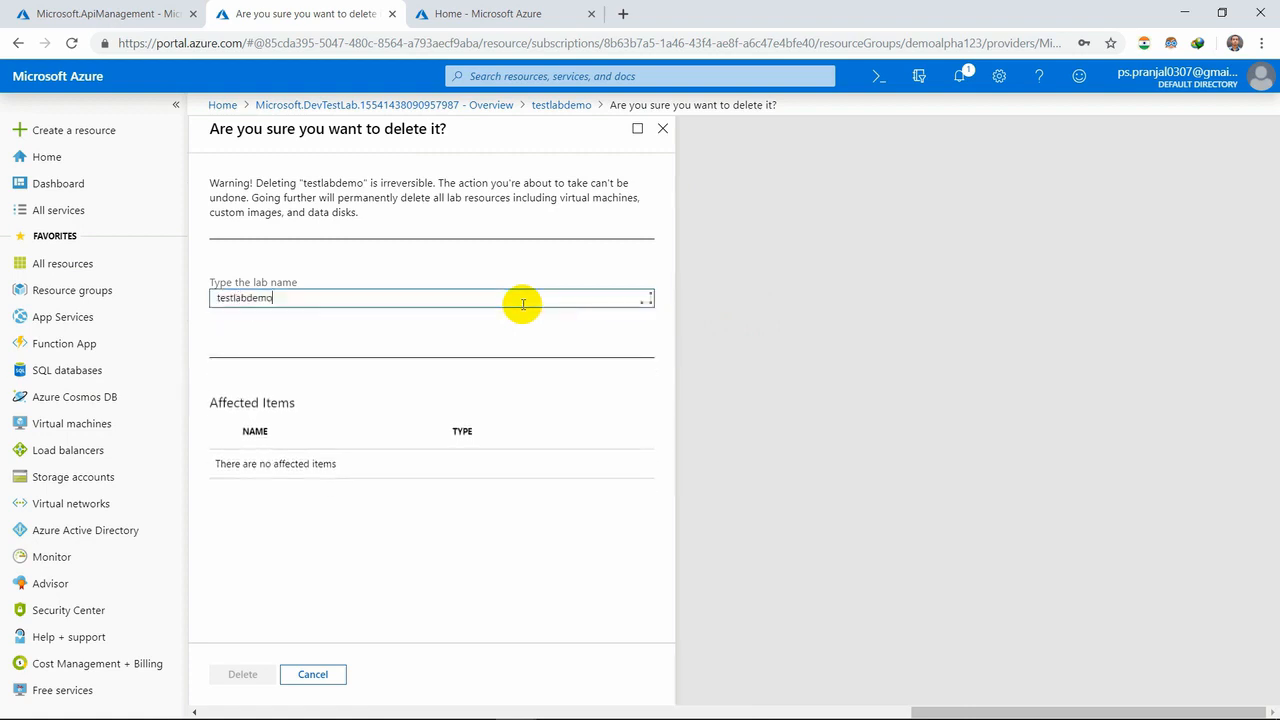
pyautogui.click(251, 674)
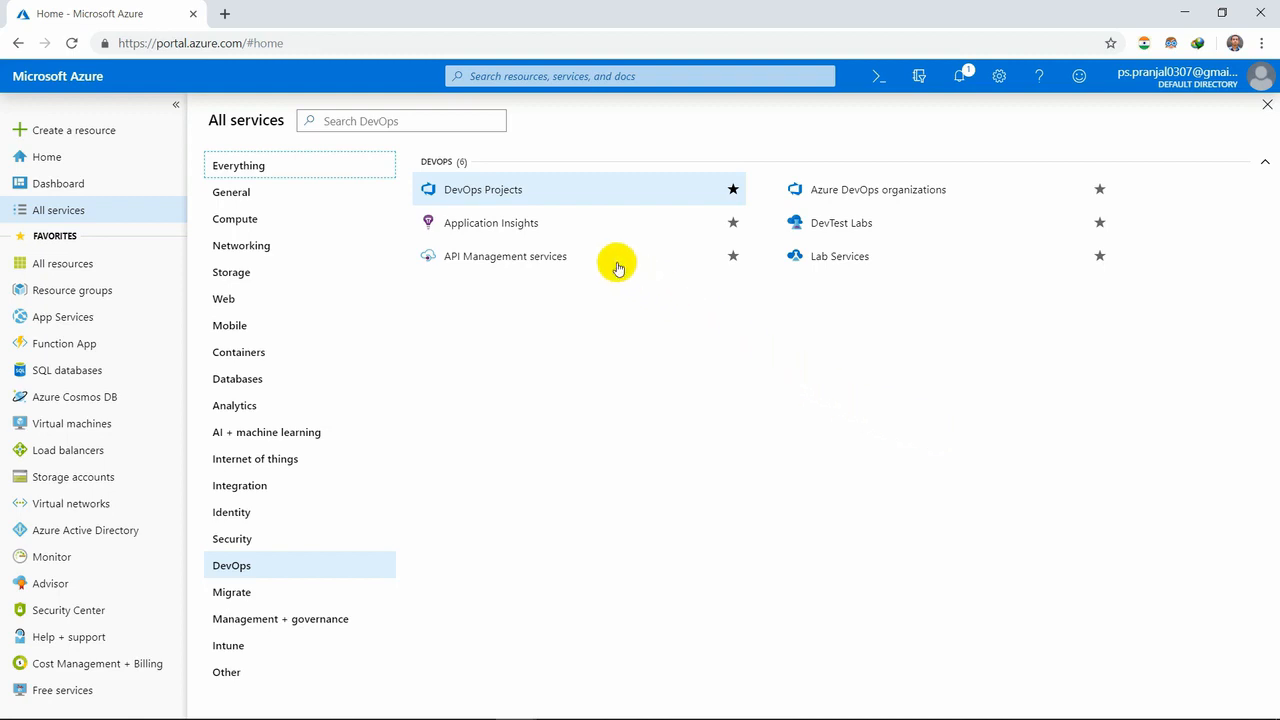
# - Open Application Insights from the DevOps services in a new browser tab and start a new app, dismissing the credit notification
pyautogui.rightClick(587, 234)
pyautogui.click(596, 242)
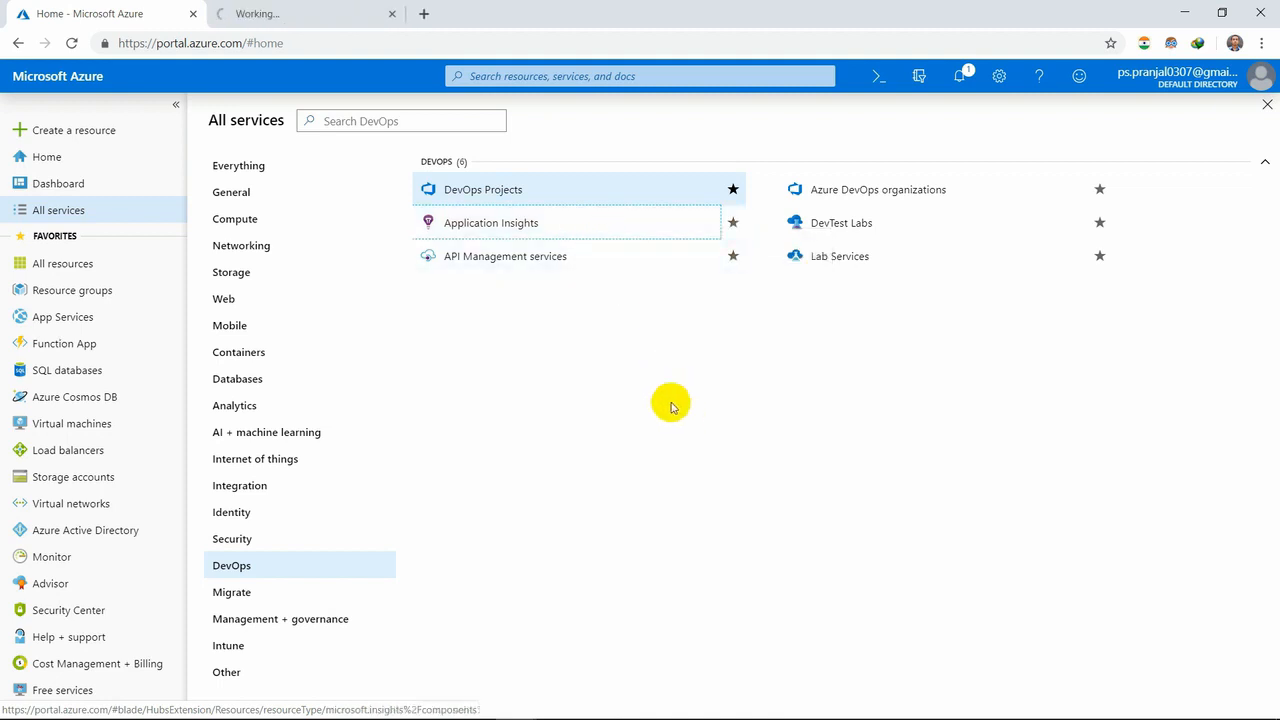
pyautogui.click(326, 8)
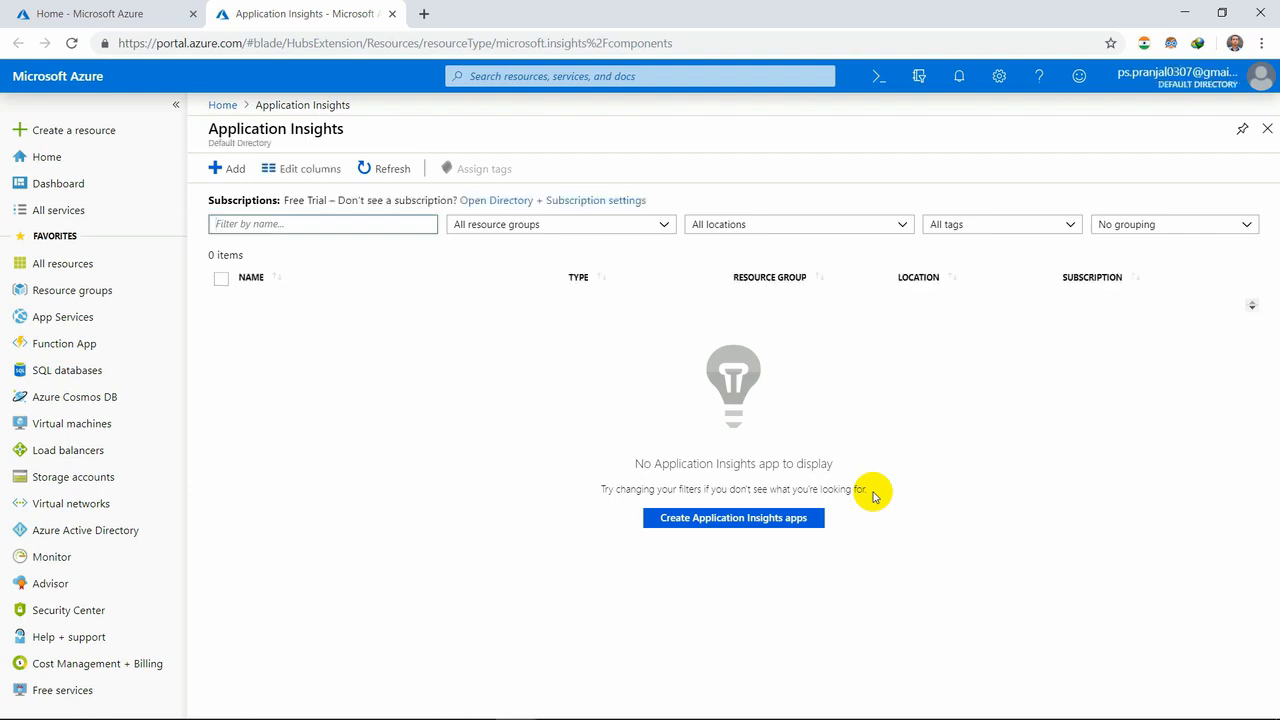
pyautogui.click(760, 517)
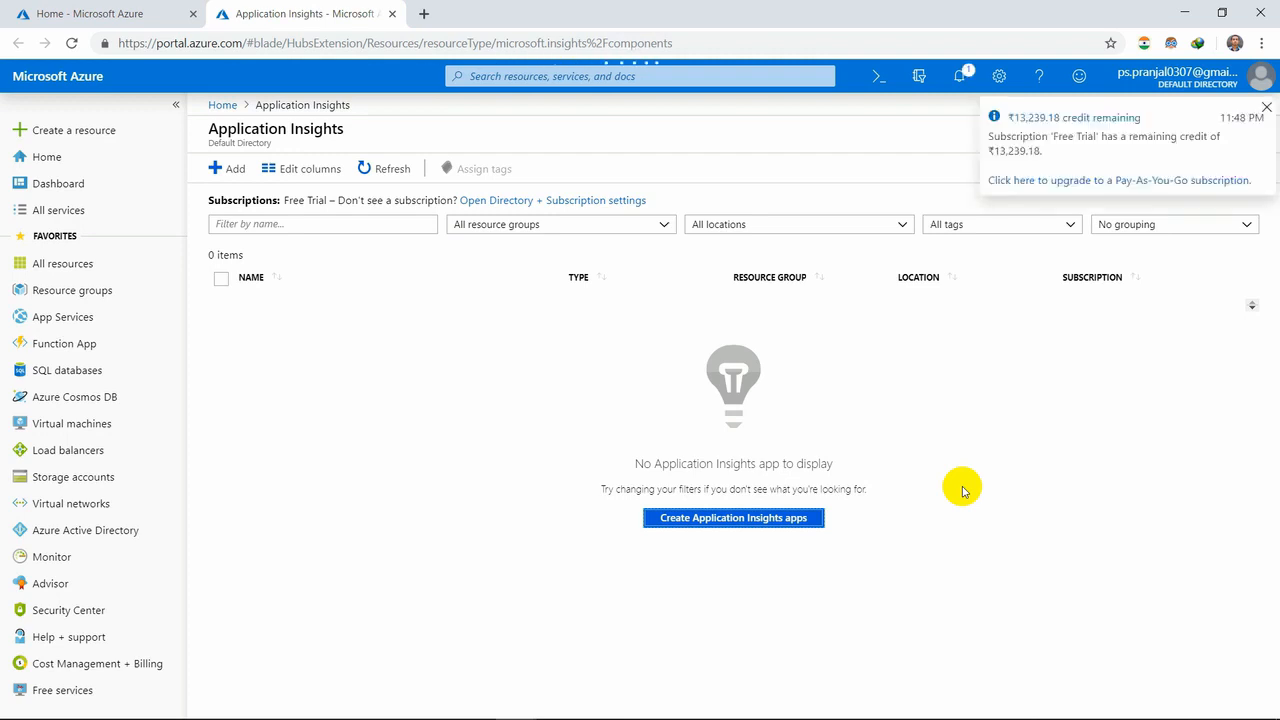
pyautogui.click(1266, 109)
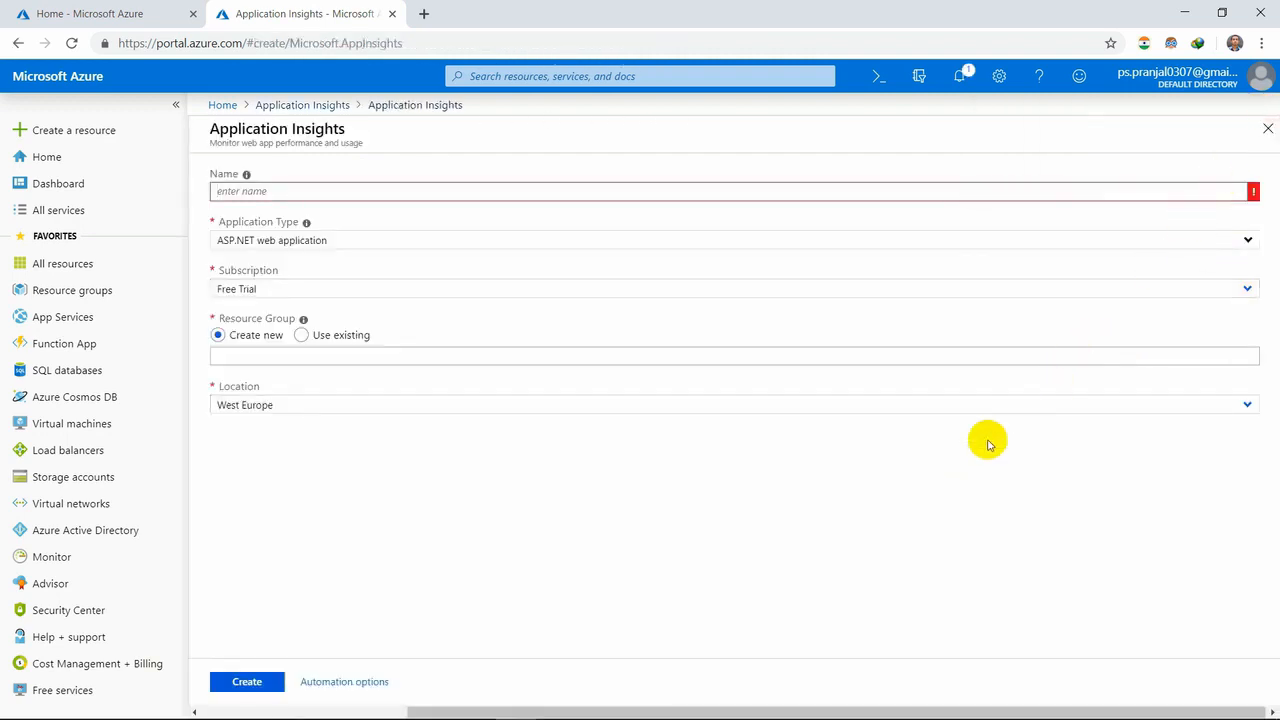
# - Name the Application Insights app Insightsdemo and assign it to the existing resource group demoalpha123
pyautogui.click(574, 193)
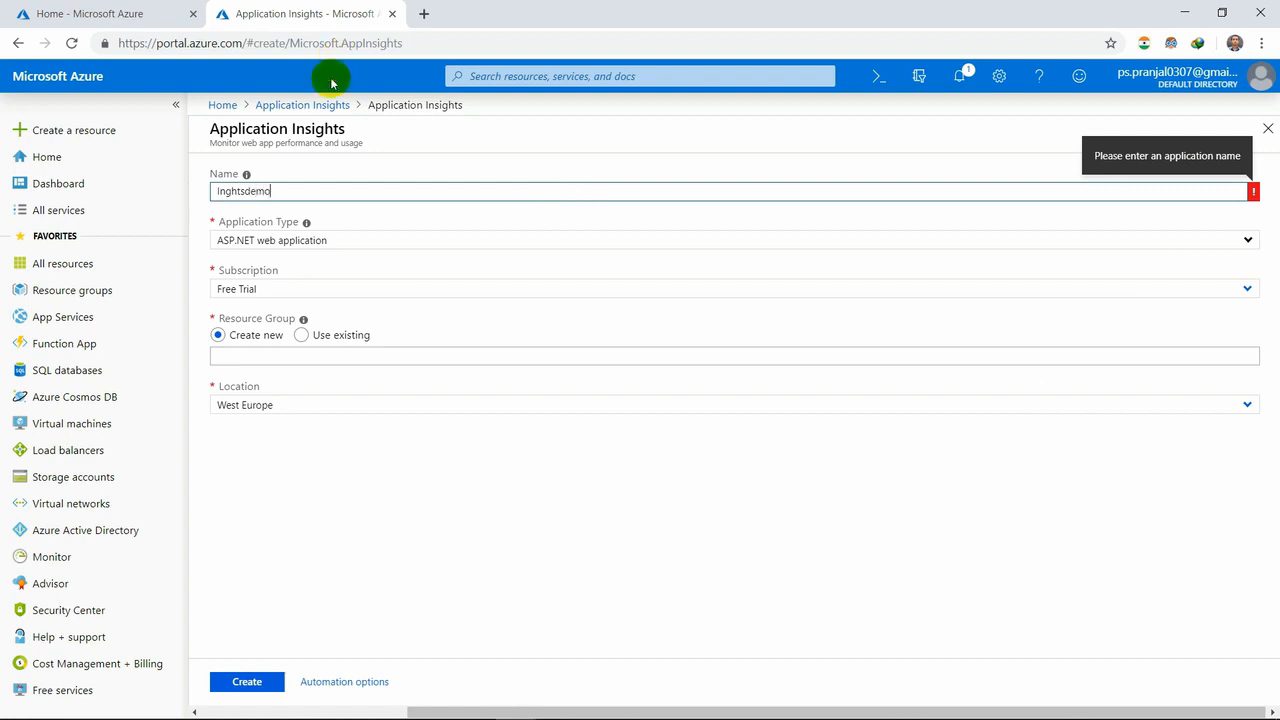
pyautogui.click(349, 294)
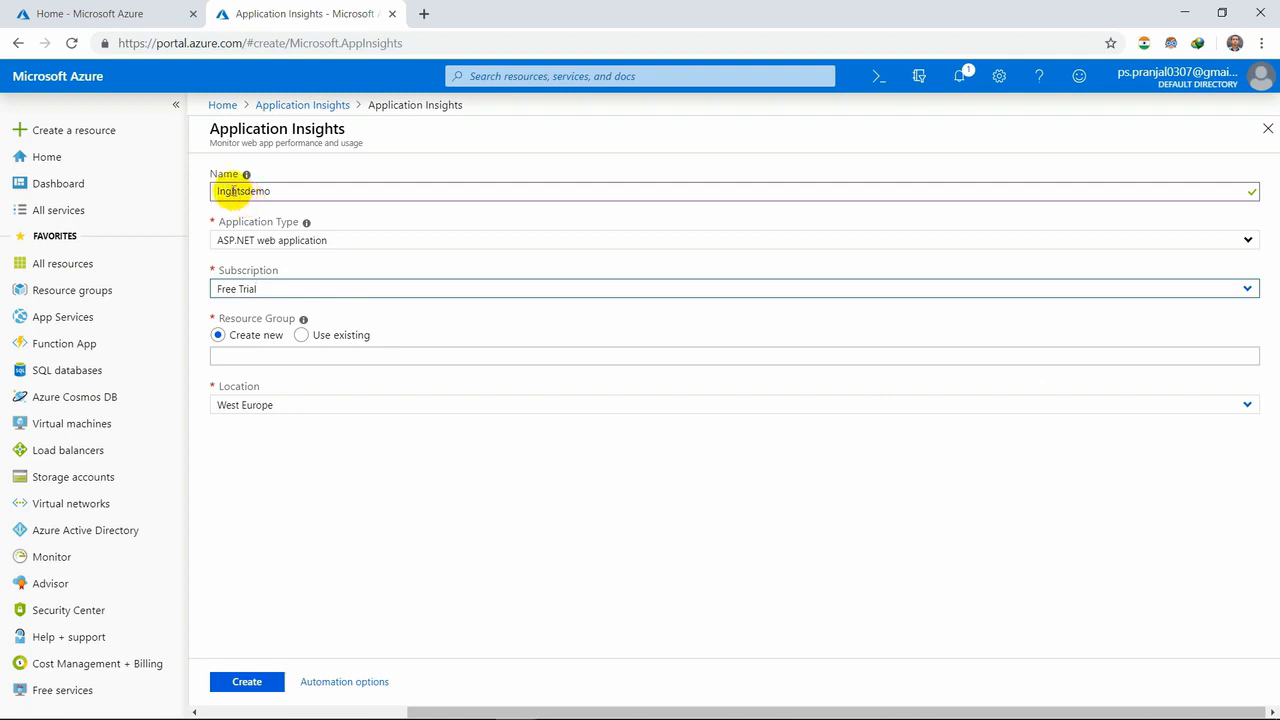
pyautogui.click(227, 191)
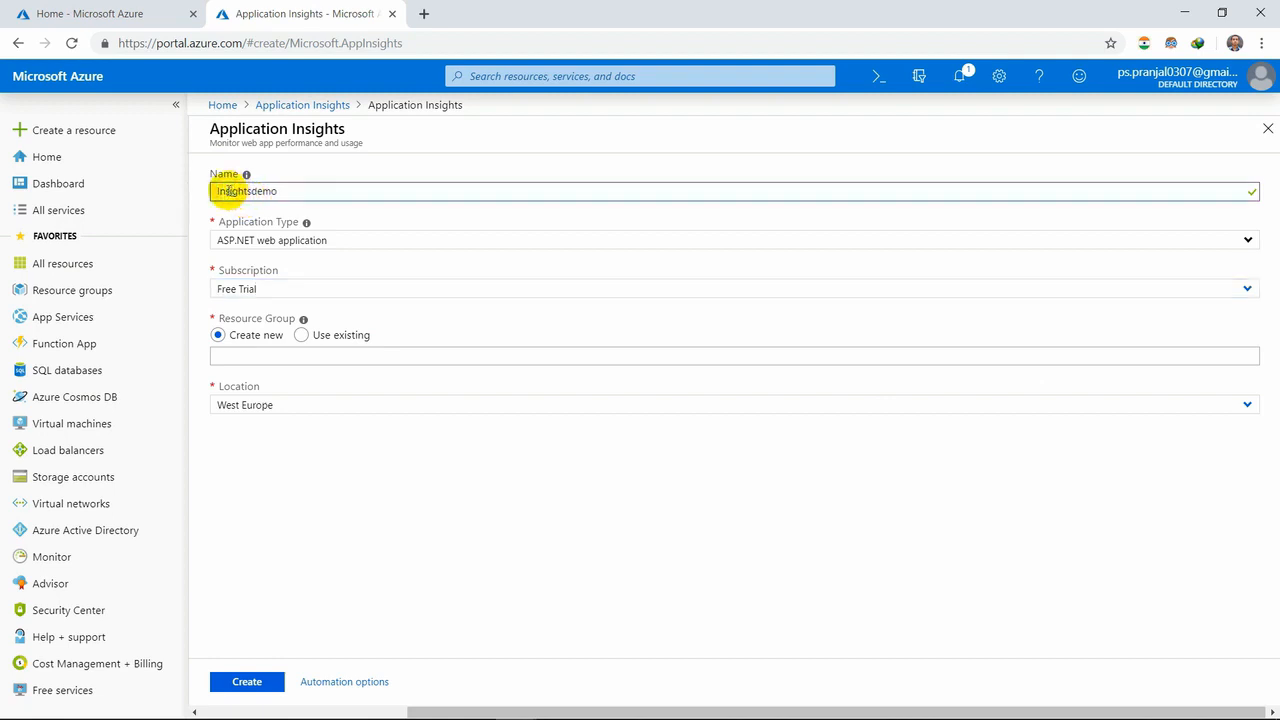
pyautogui.click(337, 356)
pyautogui.click(301, 335)
pyautogui.click(1233, 357)
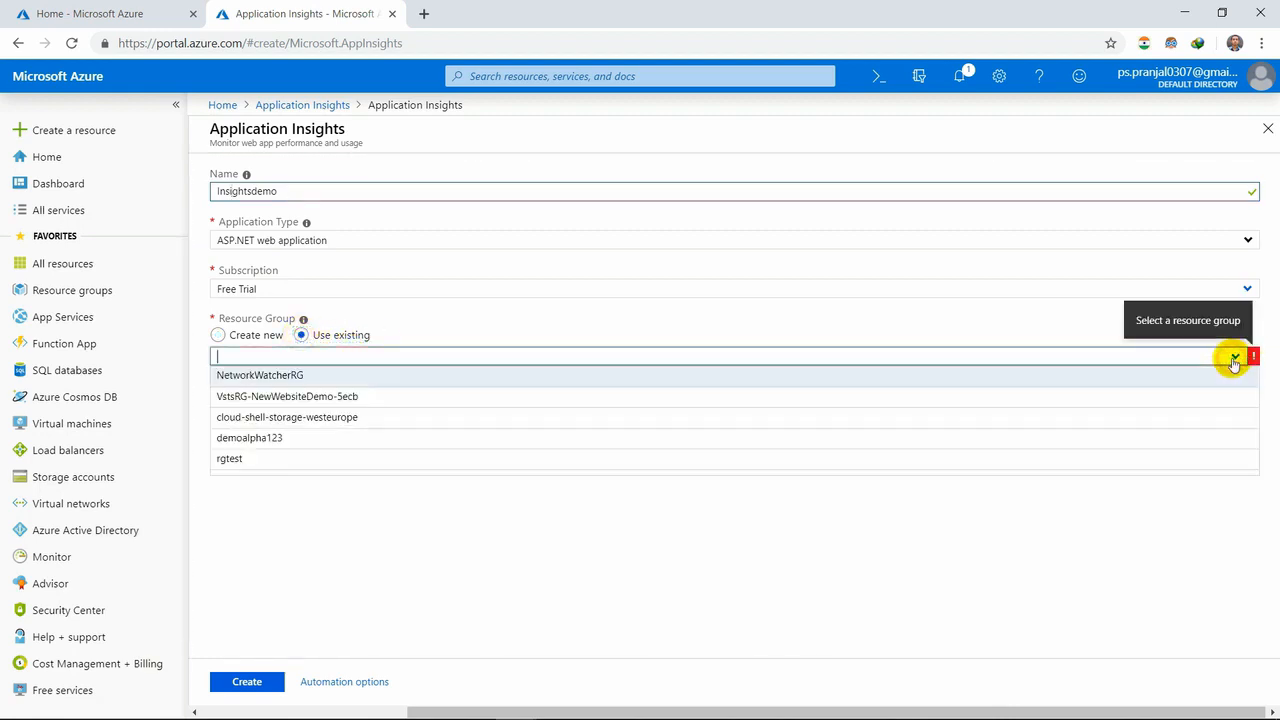
pyautogui.click(884, 438)
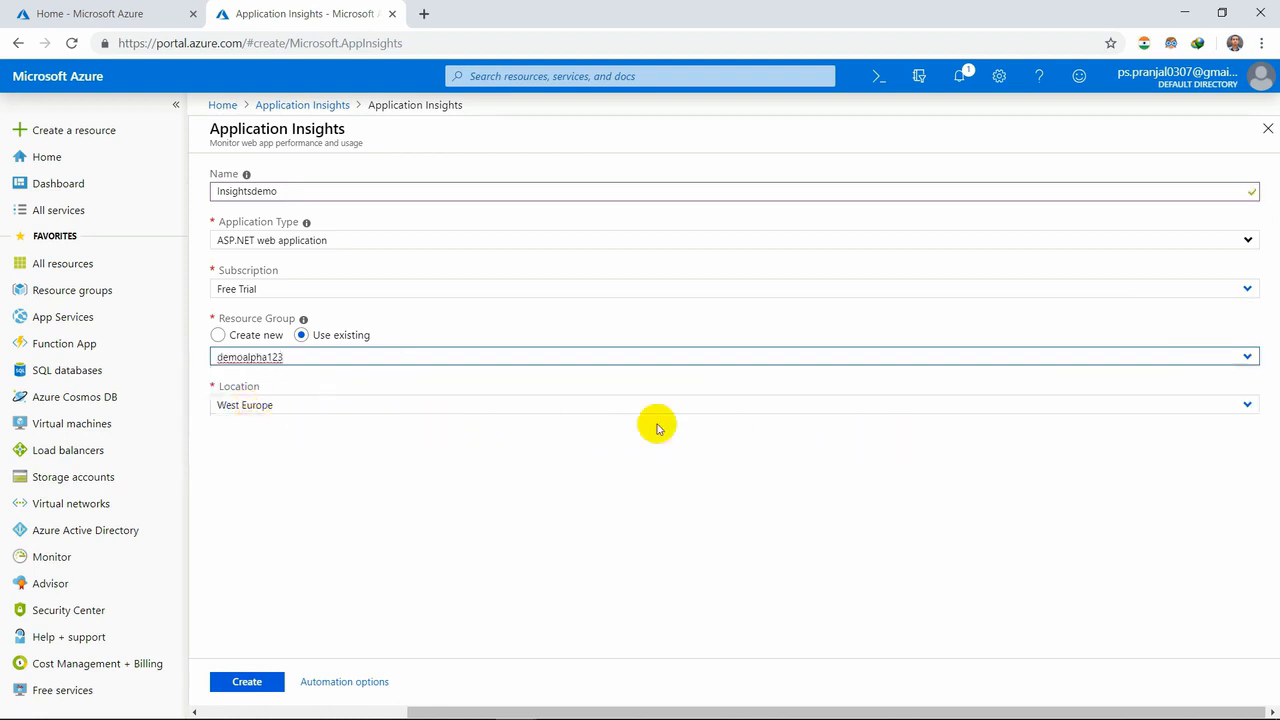
# - Set the app's location to North Europe and create the Application Insights resource
pyautogui.click(1245, 407)
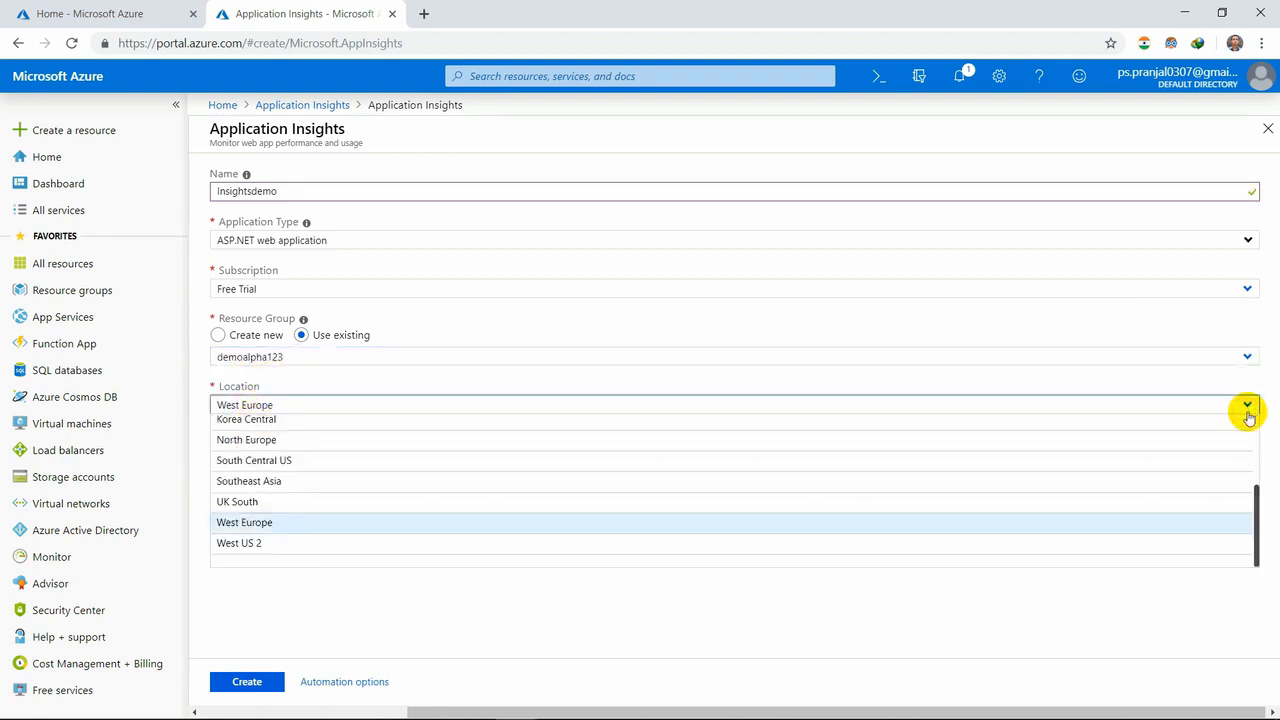
pyautogui.click(1053, 443)
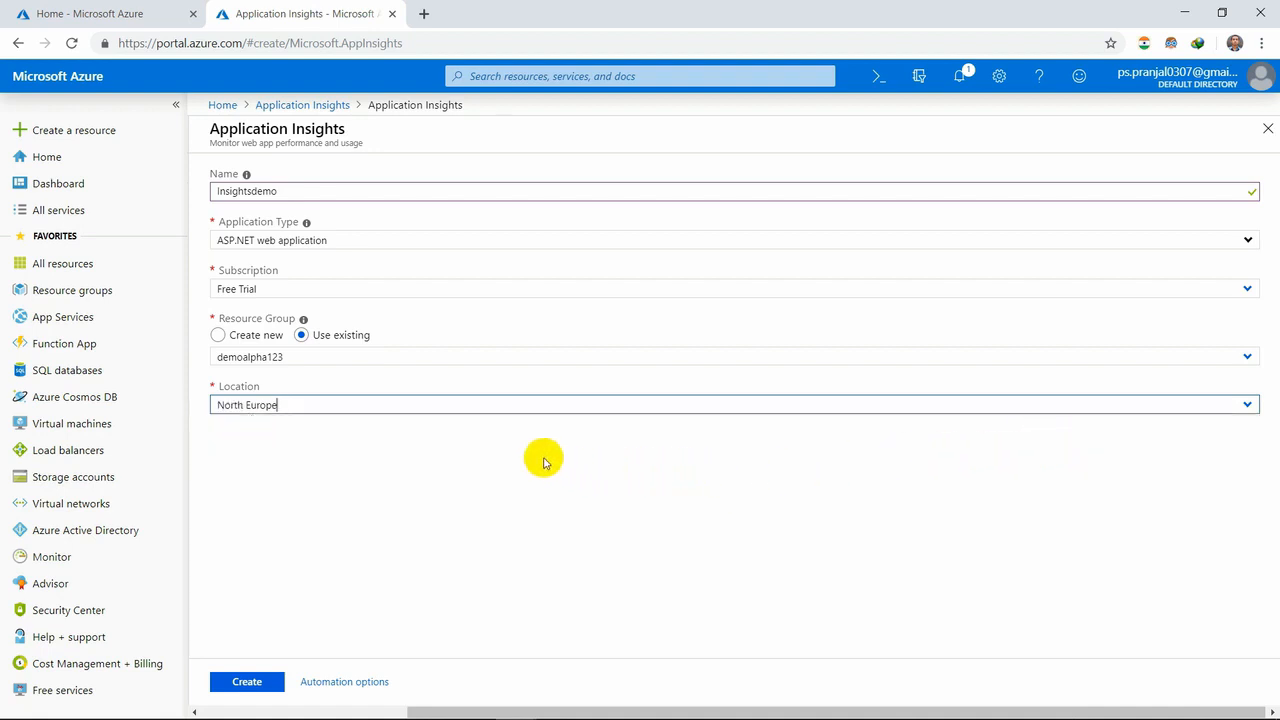
pyautogui.click(247, 682)
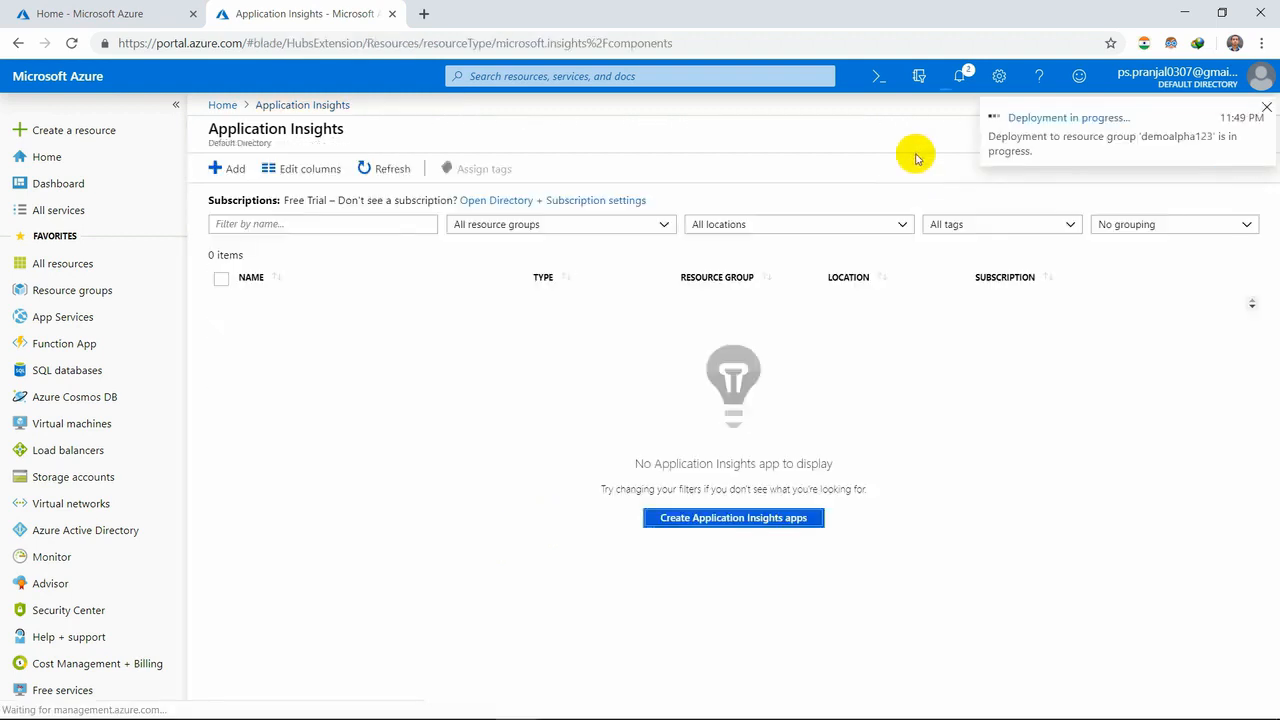
# - Clear the credit notice from the notifications, open the deployed Insightsdemo resource from there, and close the notifications
pyautogui.click(961, 77)
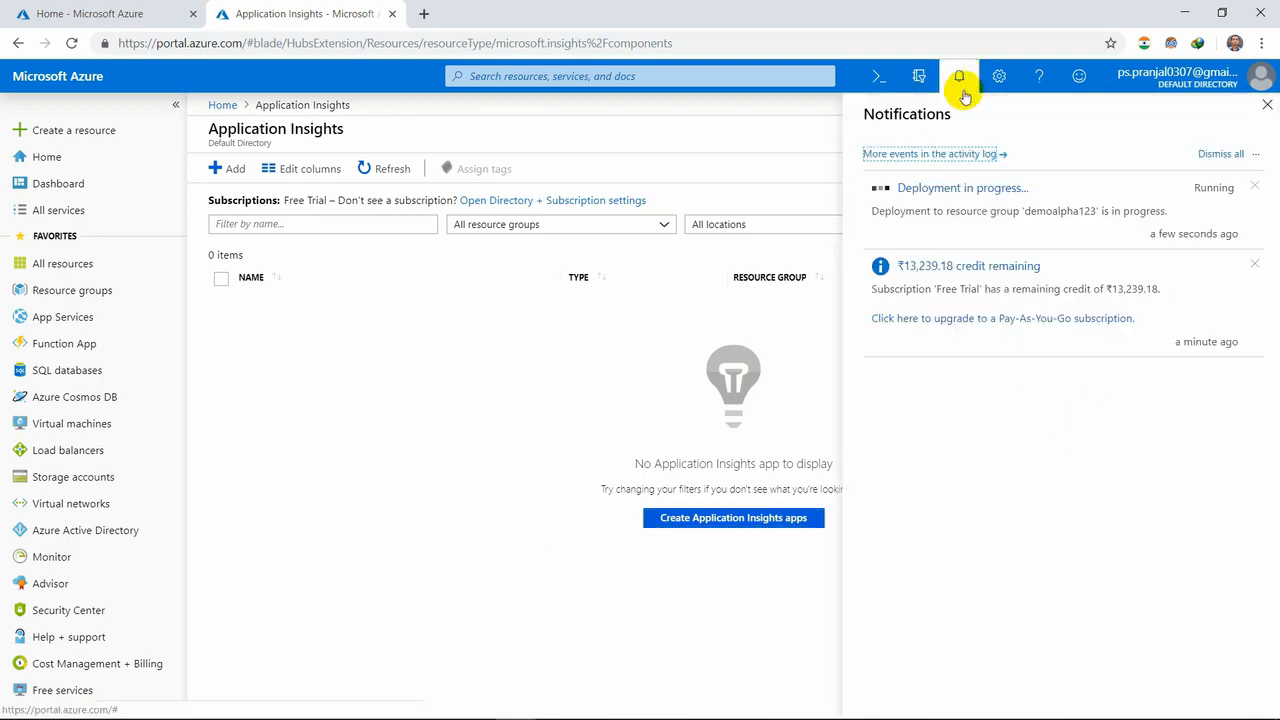
pyautogui.click(1254, 264)
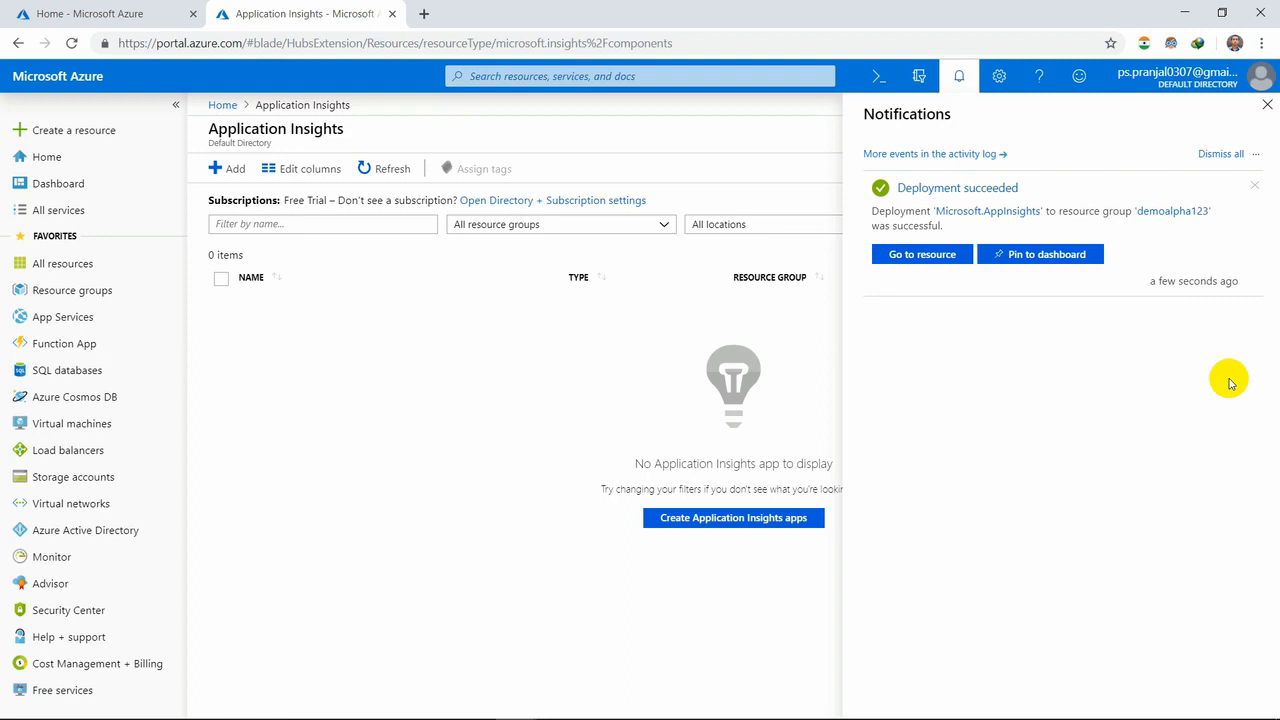
pyautogui.click(940, 265)
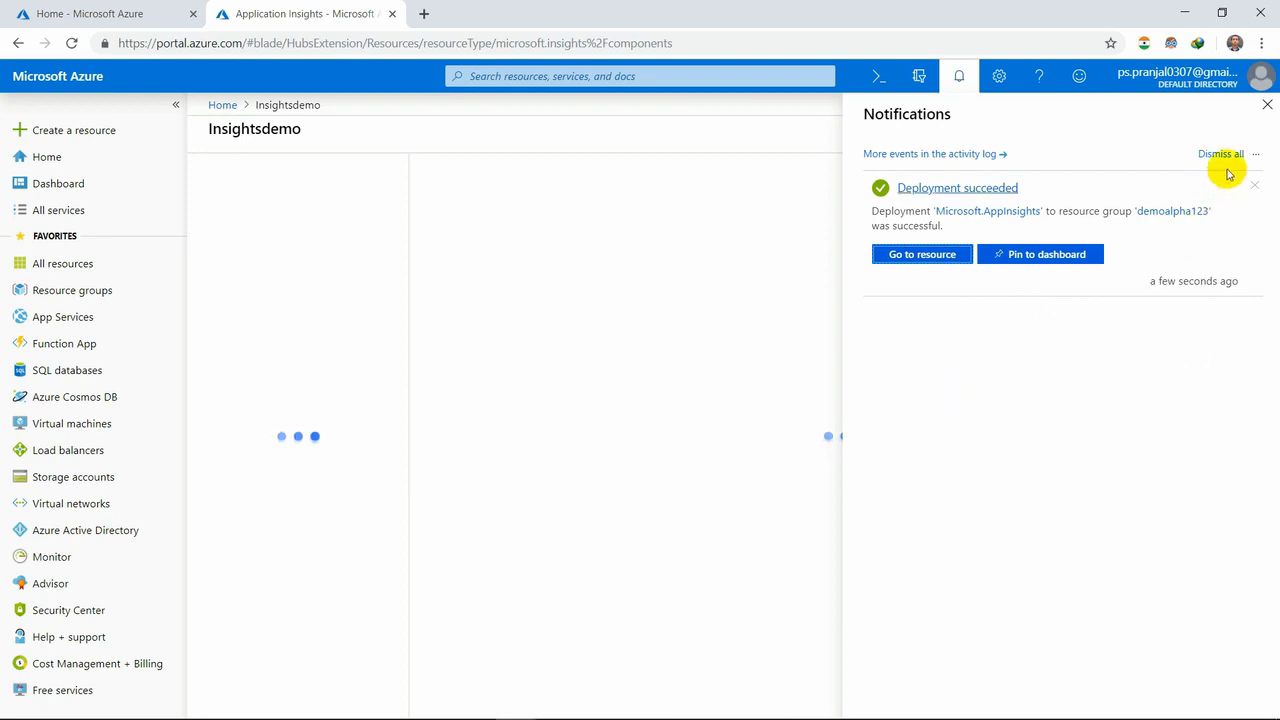
pyautogui.click(1265, 106)
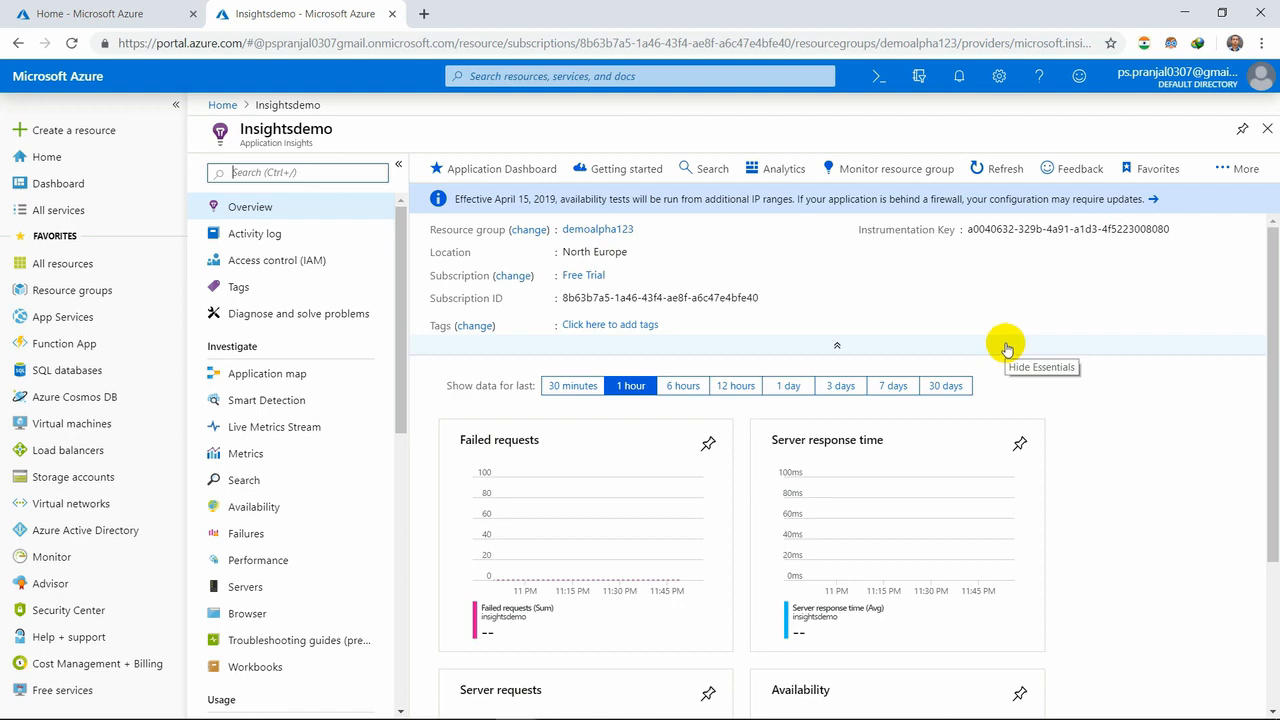
# - Review the Insightsdemo overview charts, and view its Application map and Smart Detection pages
pyautogui.scroll(-3, 1034, 524)
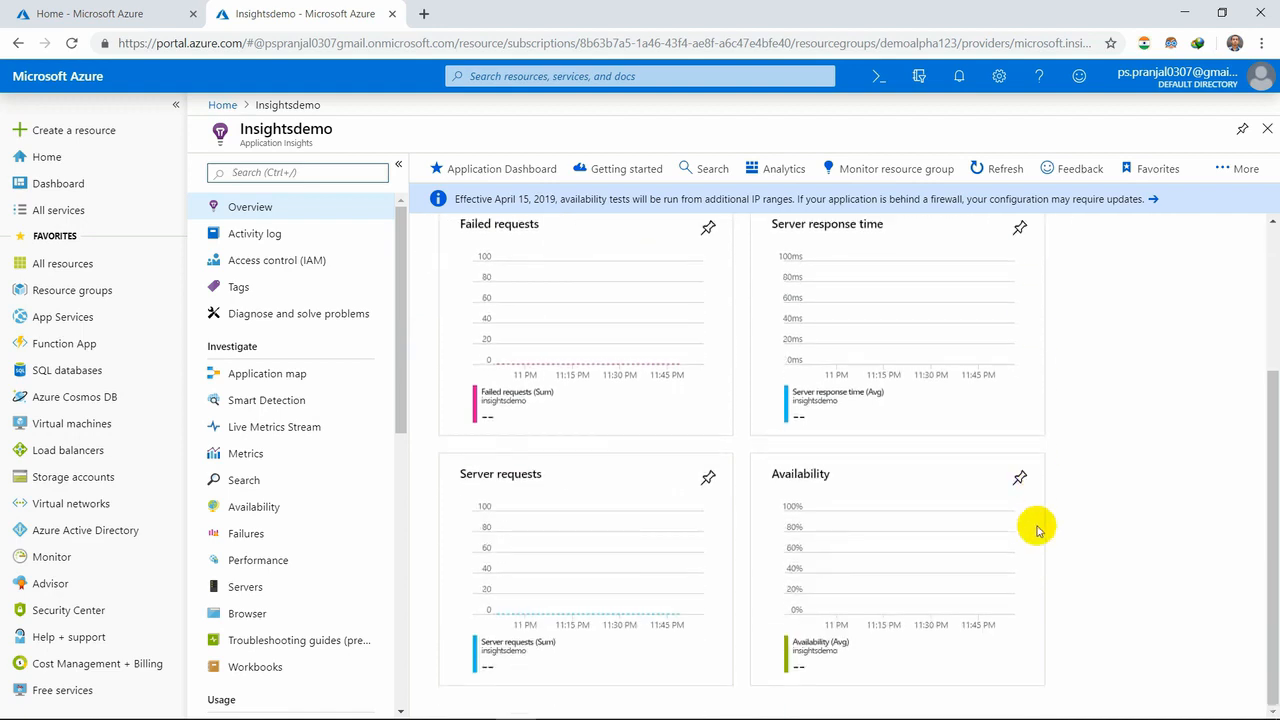
pyautogui.scroll(3, 1034, 524)
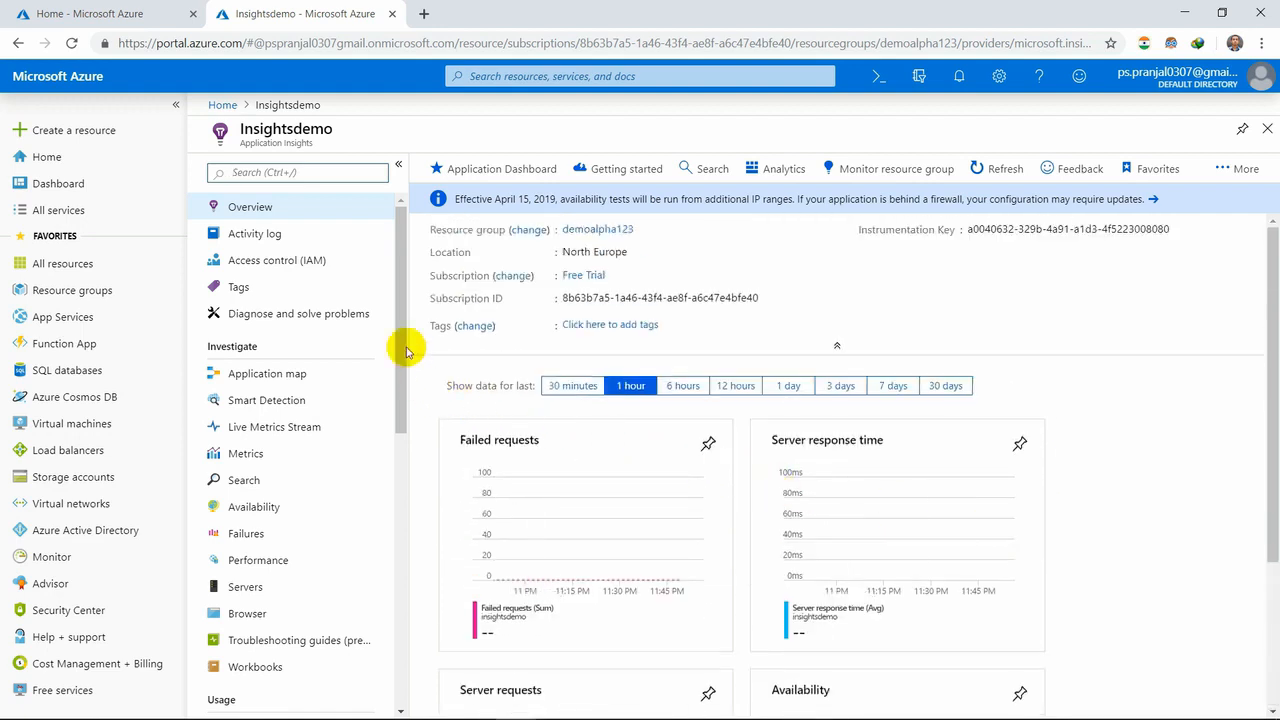
pyautogui.click(331, 381)
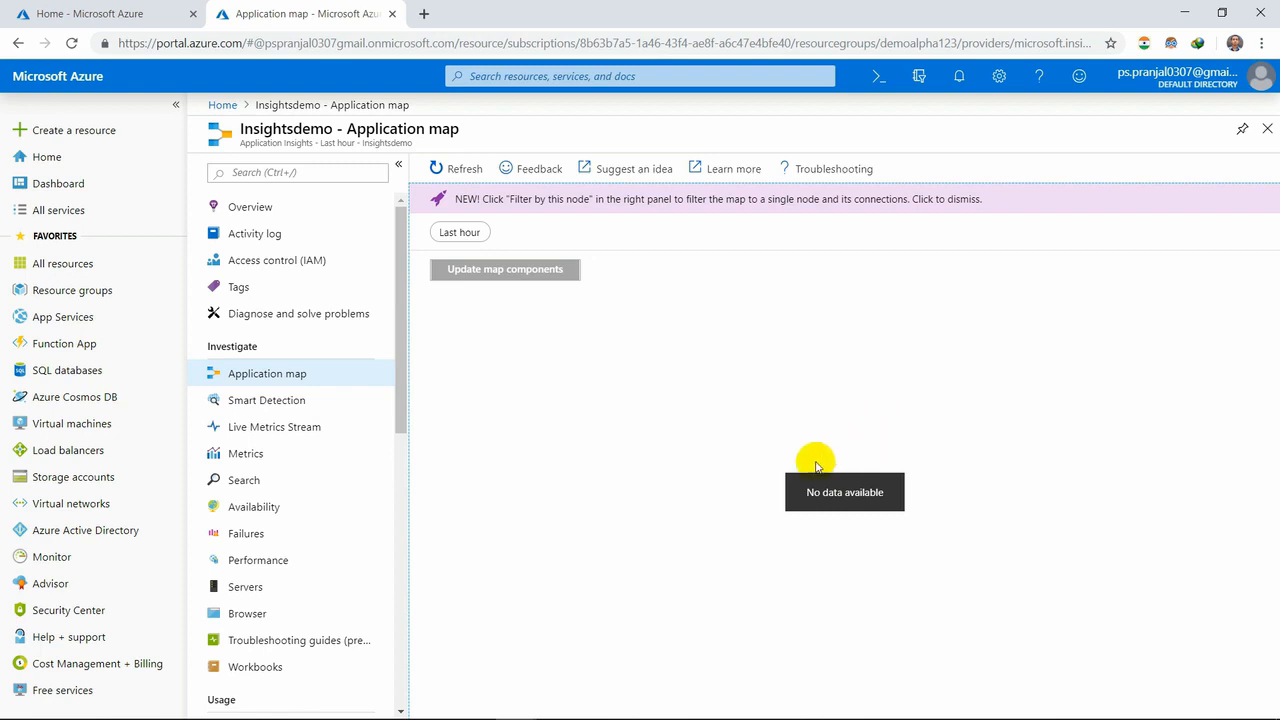
pyautogui.click(312, 409)
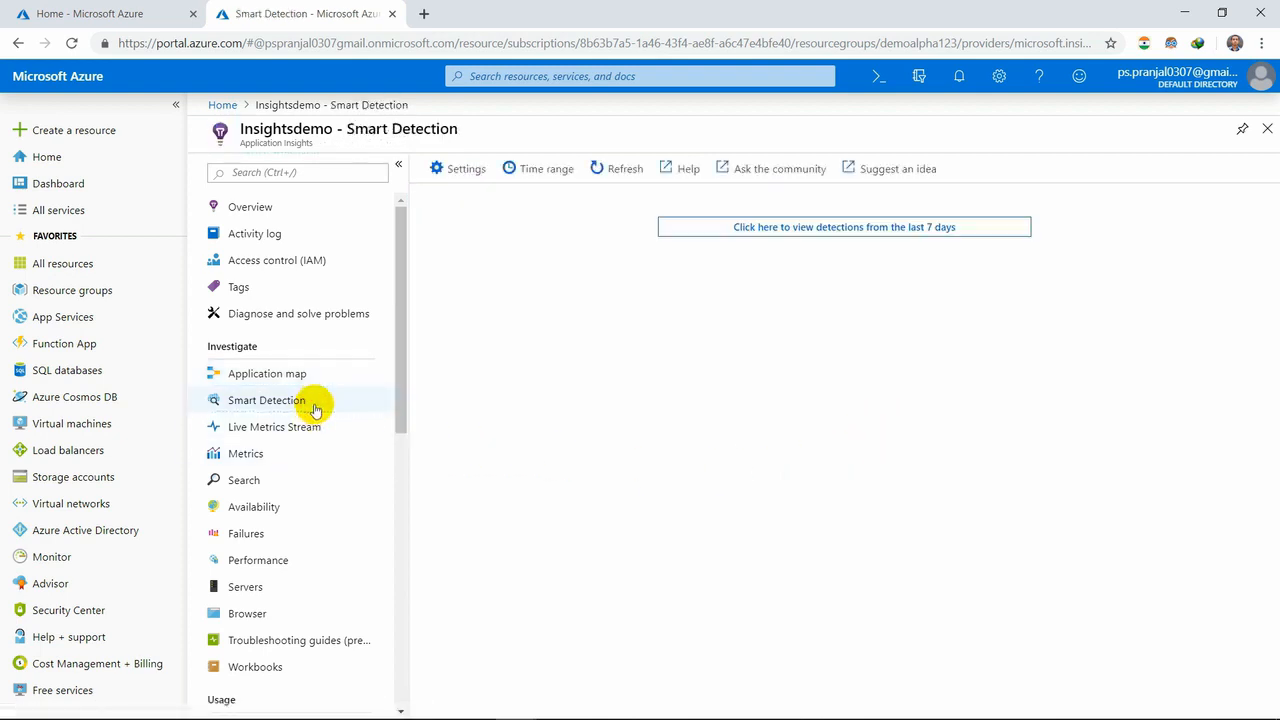
# - View the Live Metrics Stream page of Insightsdemo down to its setup instructions, and close it
pyautogui.click(316, 425)
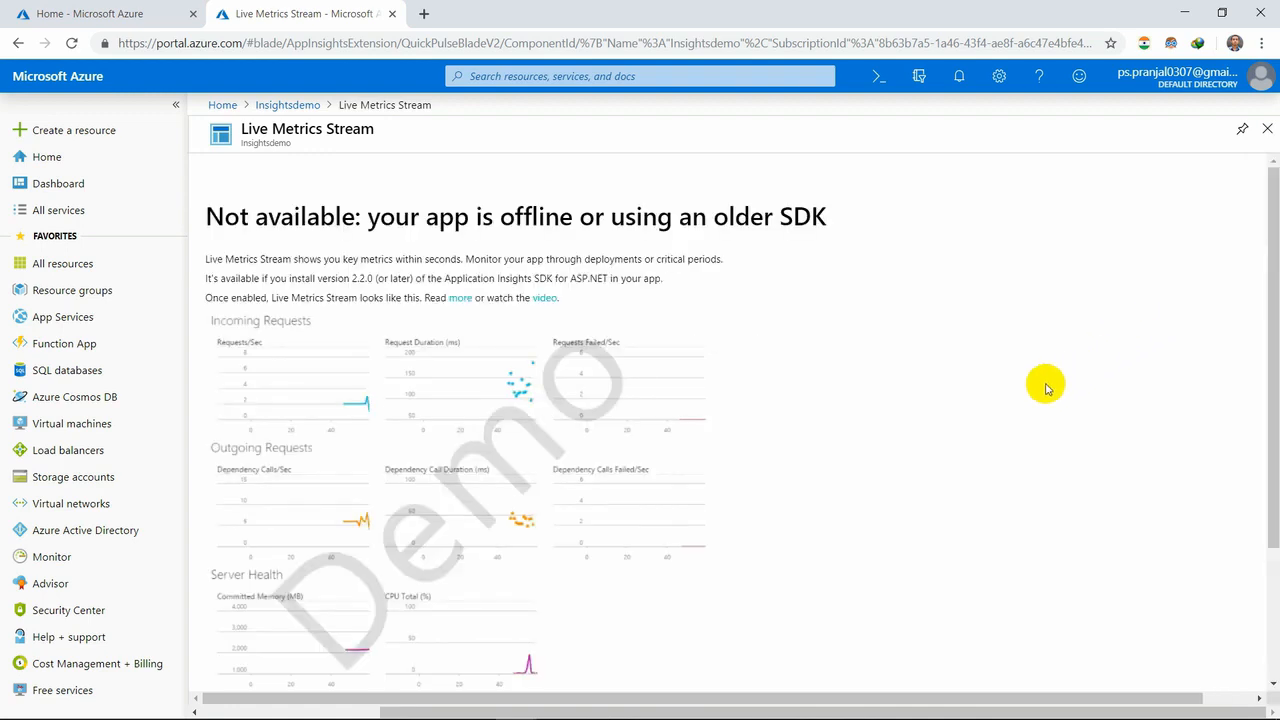
pyautogui.scroll(-2, 1046, 388)
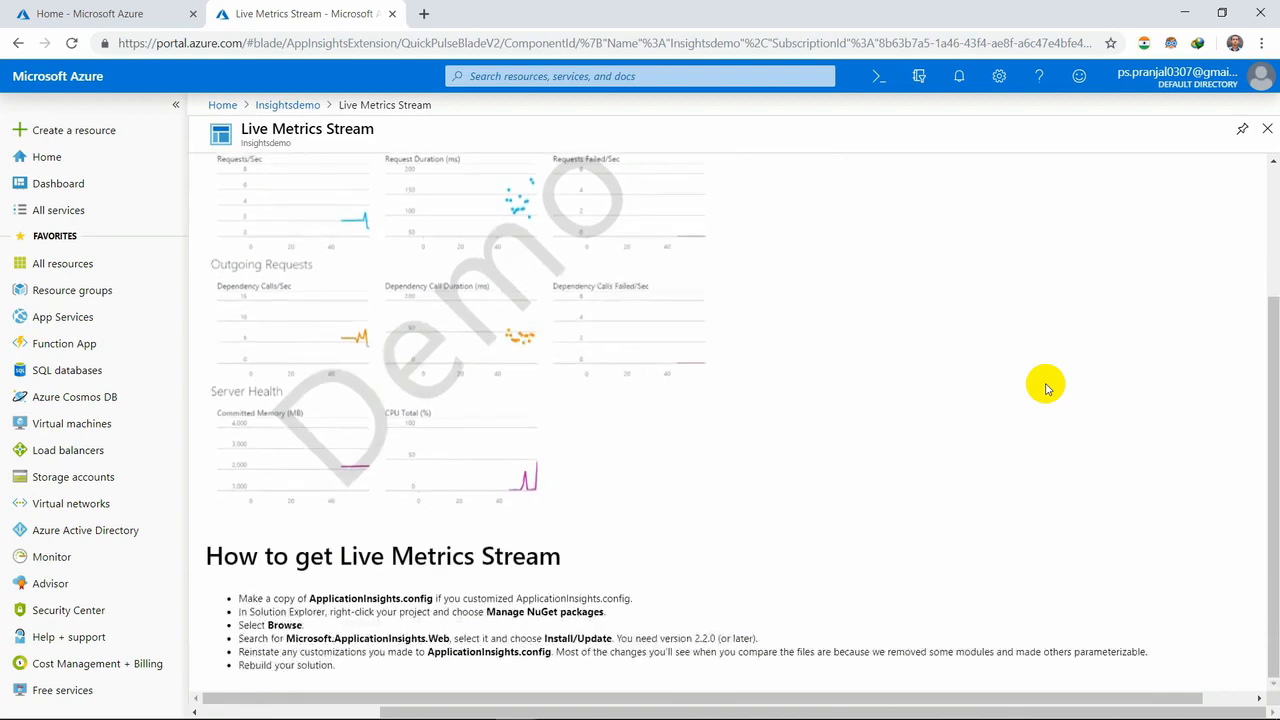
pyautogui.scroll(2, 1080, 350)
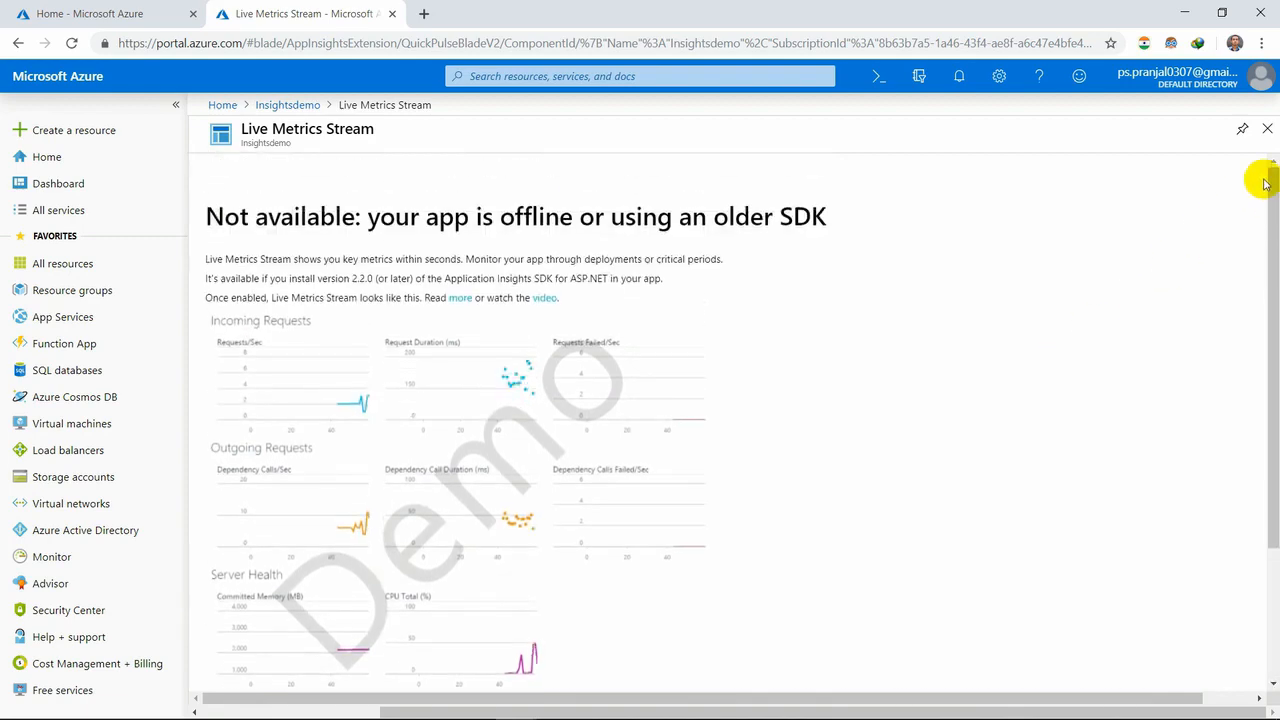
pyautogui.click(1266, 129)
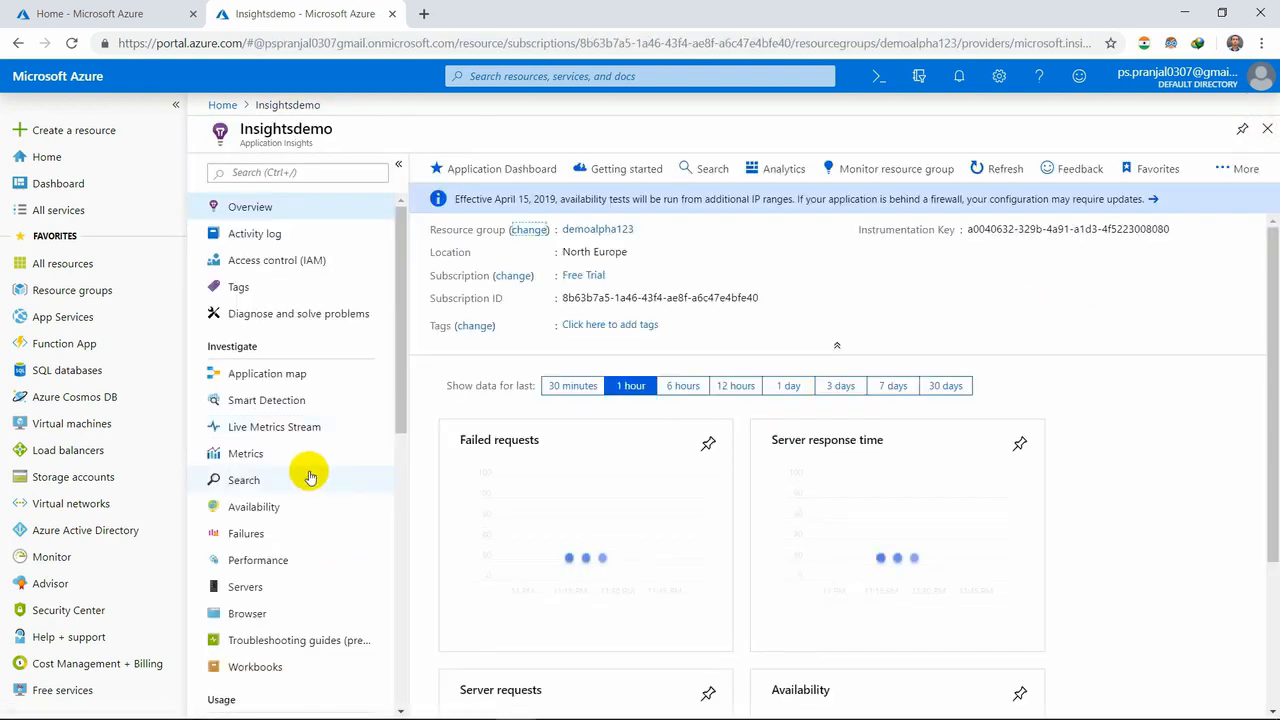
# - View the Servers page of Insightsdemo, look through its remaining usage, configuration and settings options, and return to the Overview
pyautogui.scroll(-3, 265, 541)
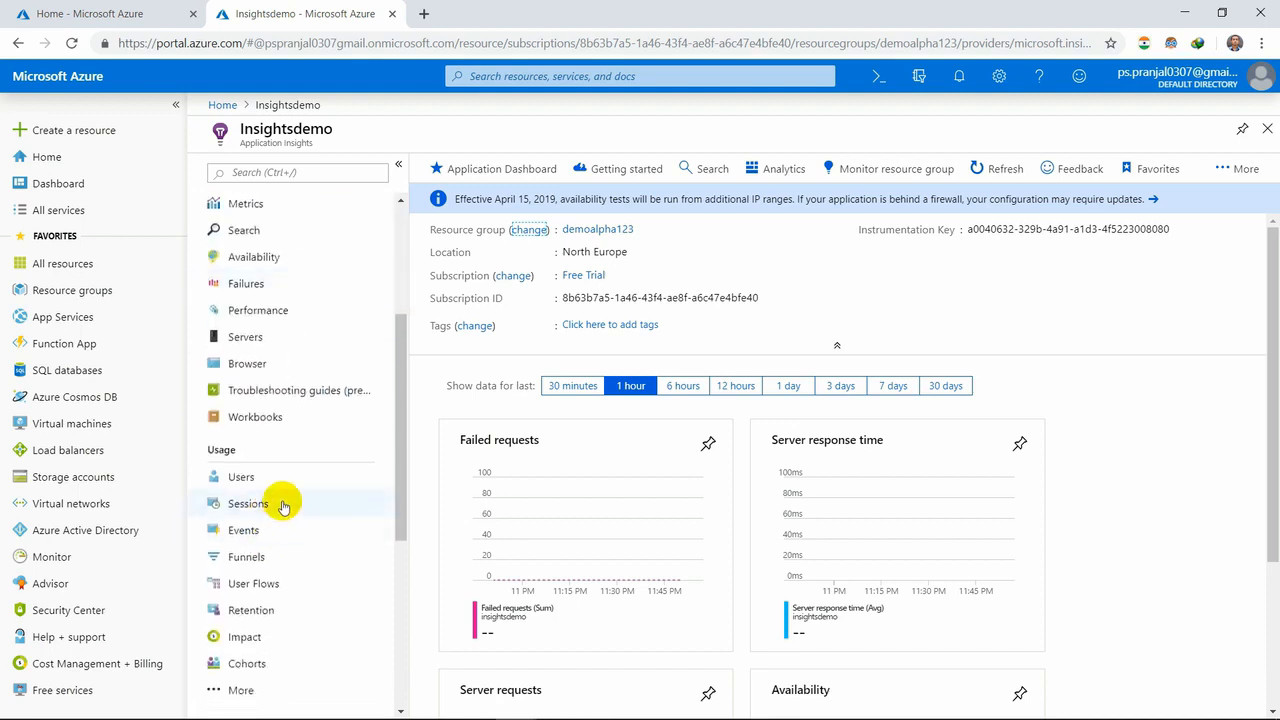
pyautogui.click(294, 342)
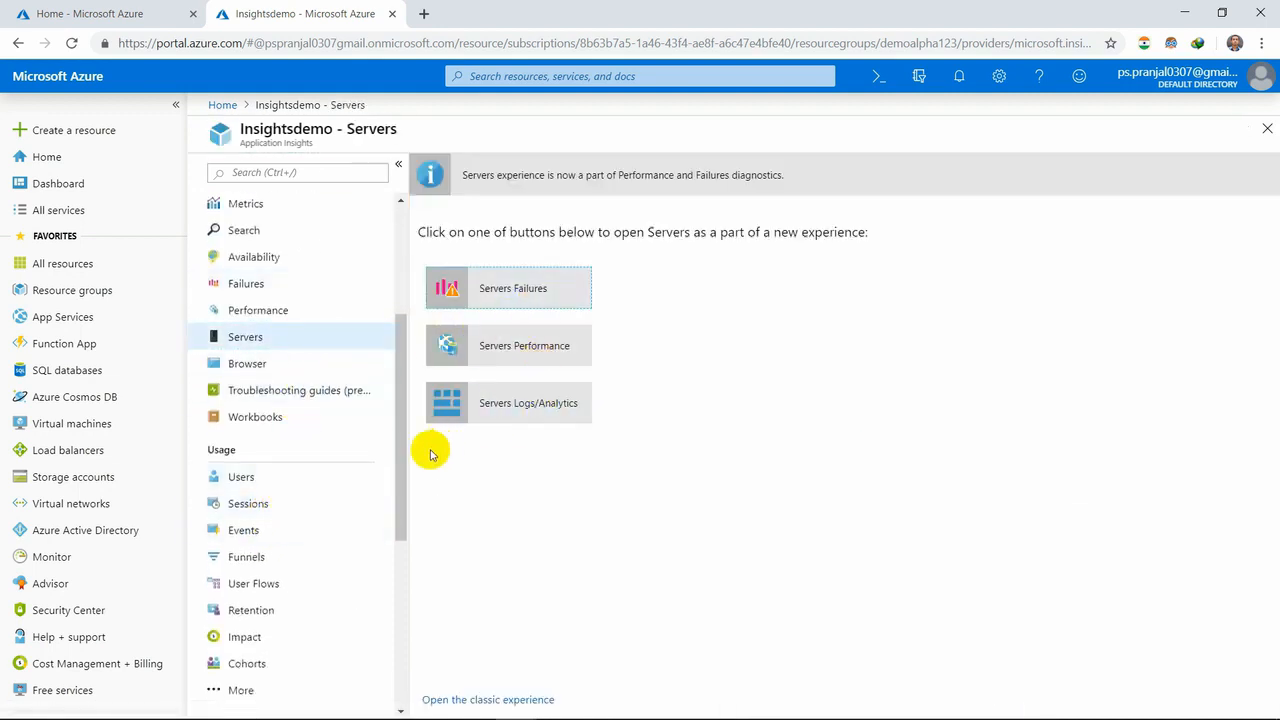
pyautogui.scroll(-3, 300, 545)
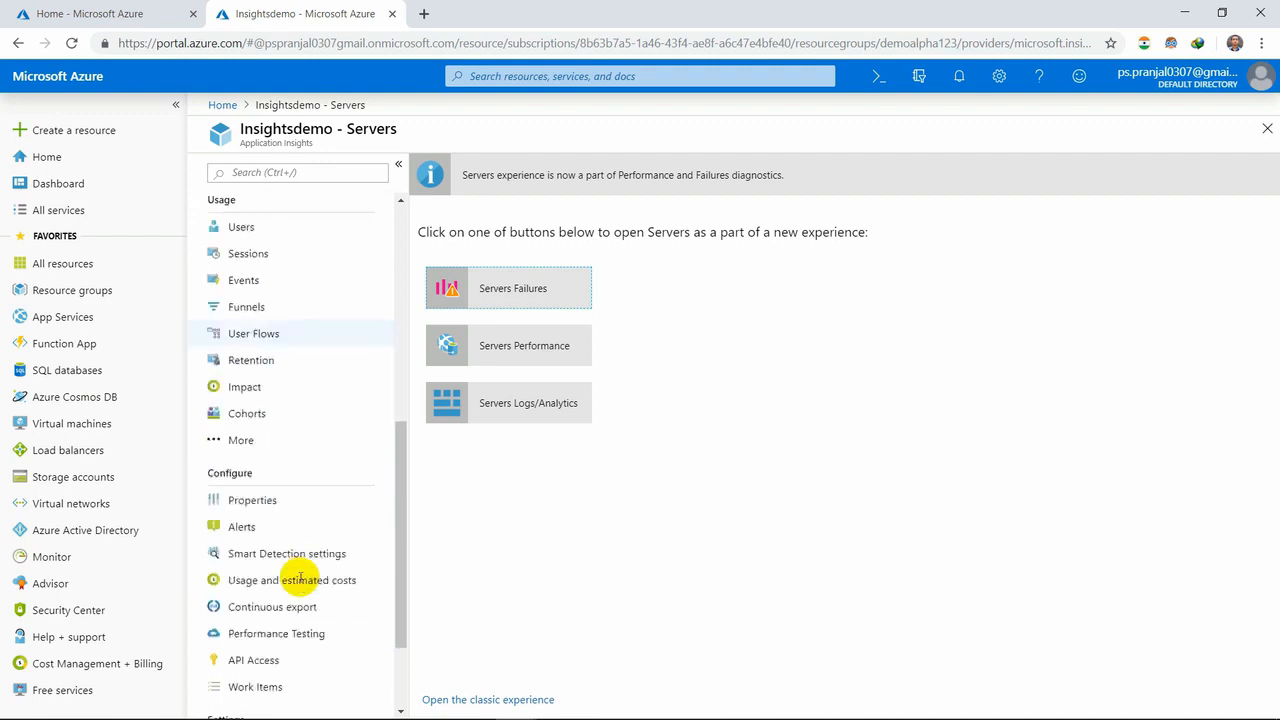
pyautogui.scroll(-2, 300, 578)
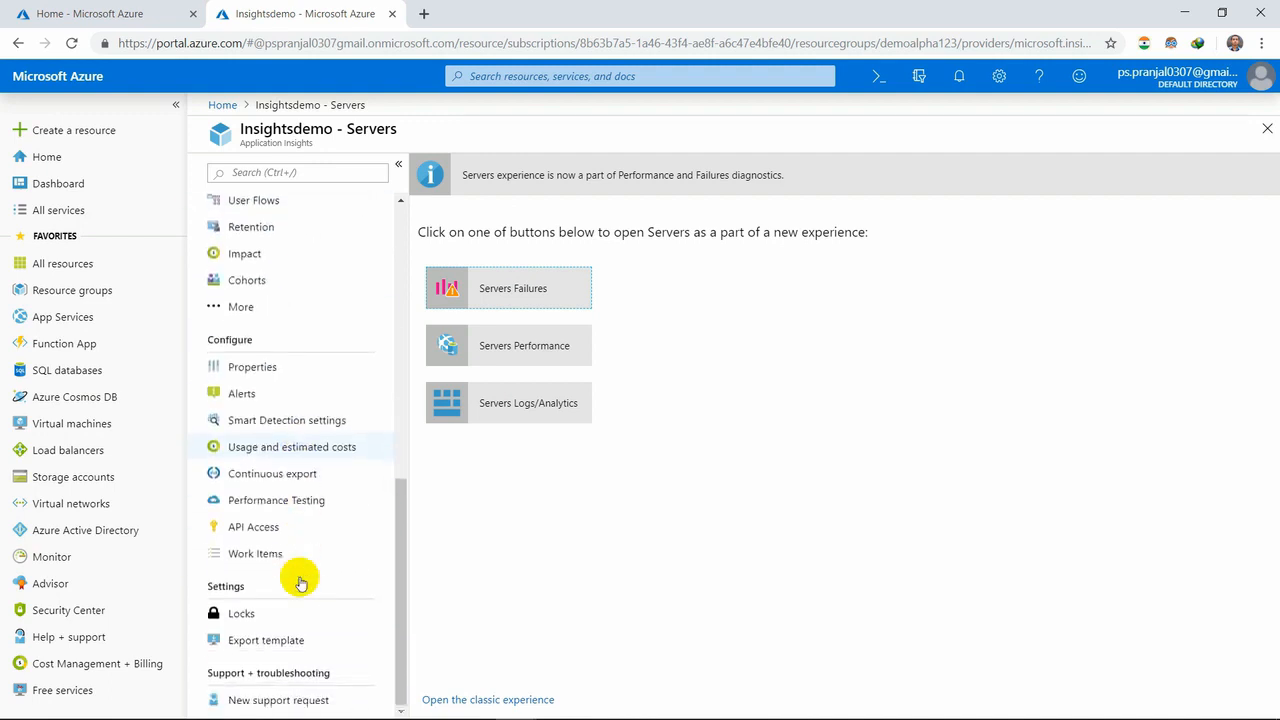
pyautogui.scroll(8, 300, 580)
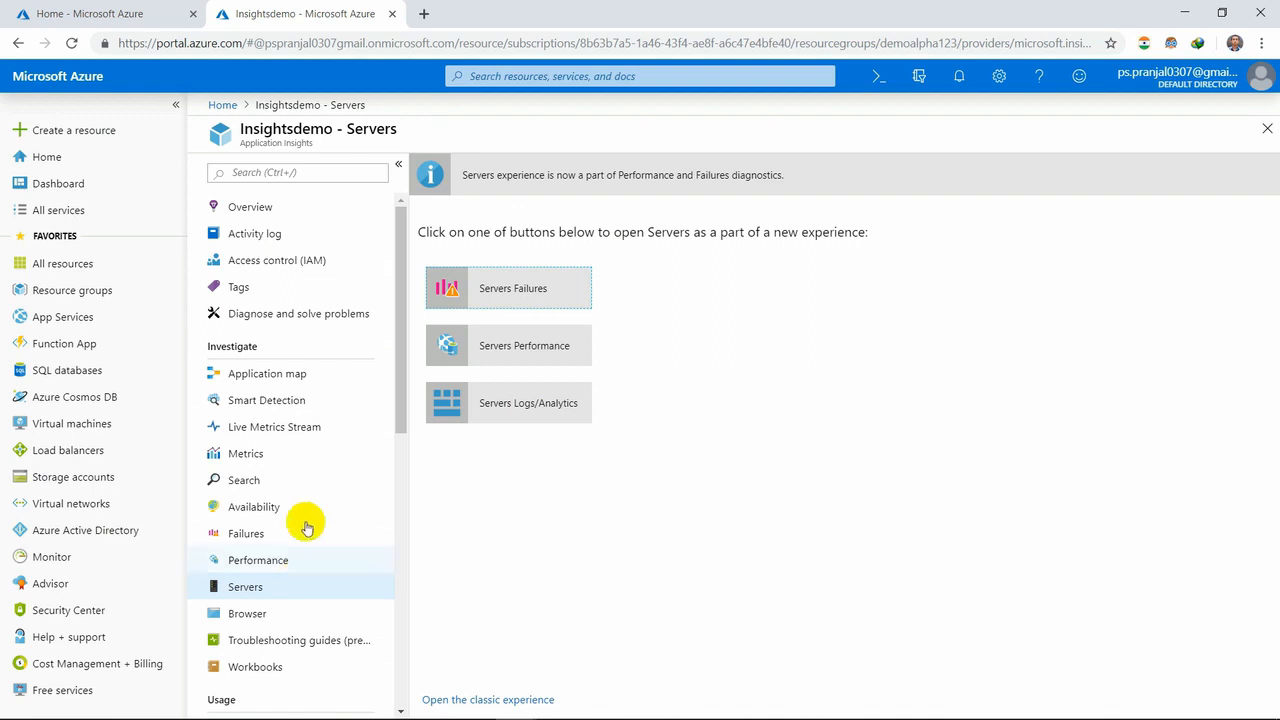
pyautogui.click(255, 207)
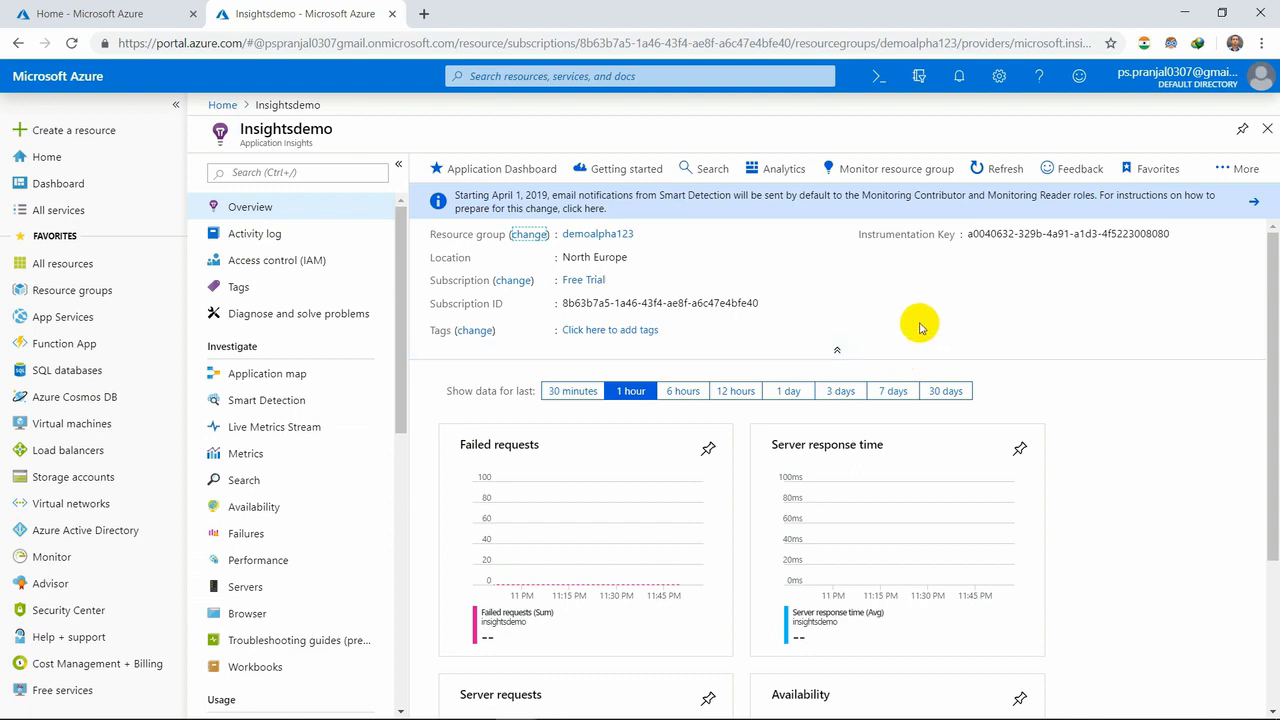
# - Open the Application Dashboard of Insightsdemo and examine its usage, reliability, responsiveness and browser tiles
pyautogui.click(505, 170)
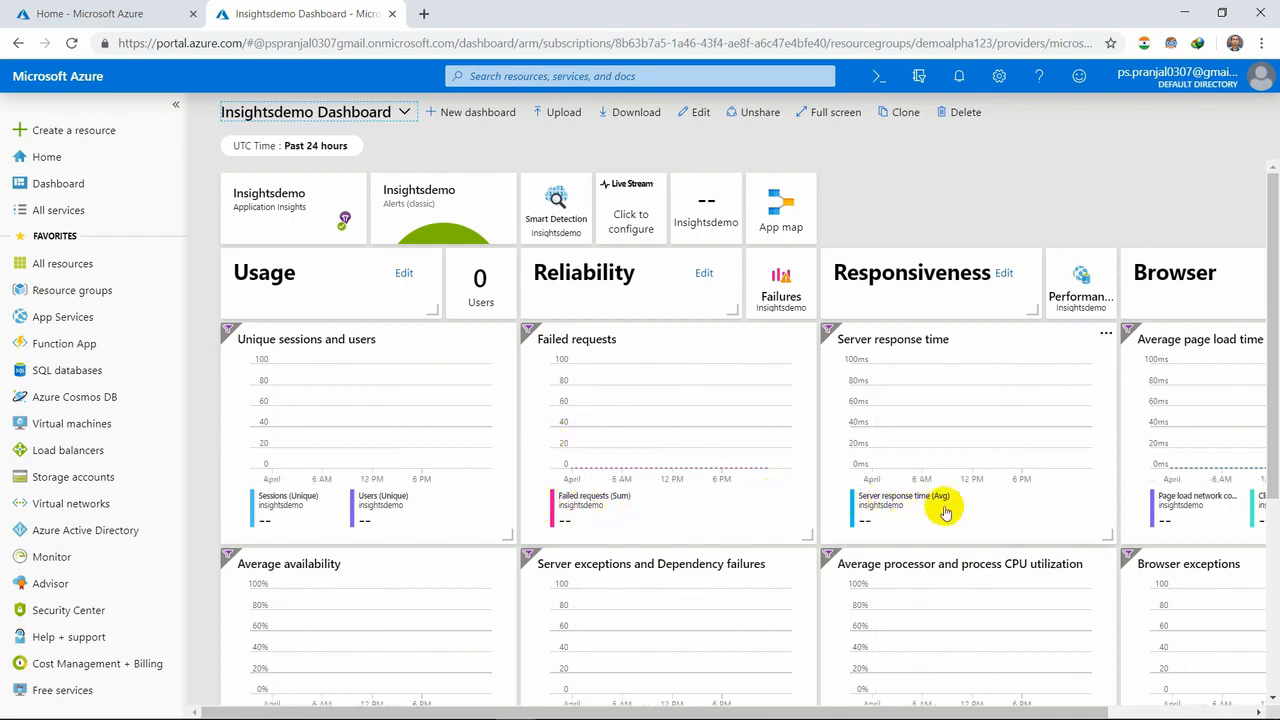
pyautogui.scroll(-3, 1060, 520)
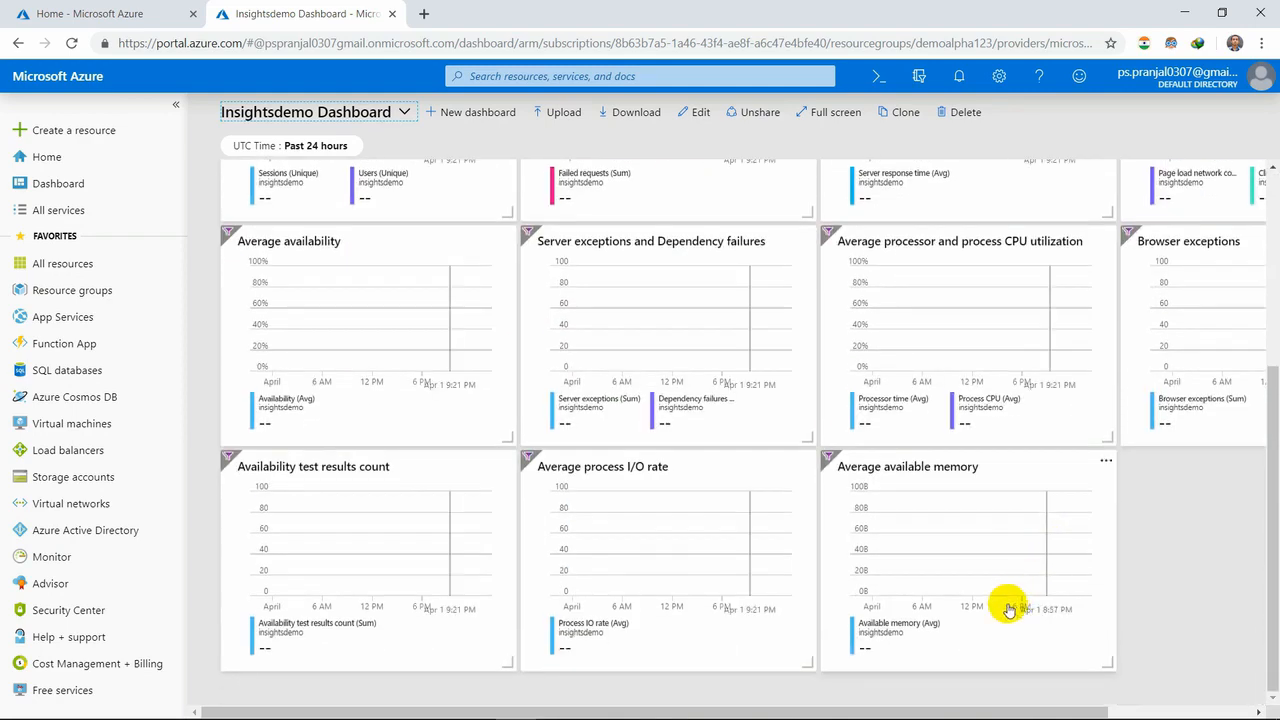
pyautogui.scroll(3, 1007, 605)
pyautogui.moveTo(971, 710); pyautogui.dragTo(1163, 706)
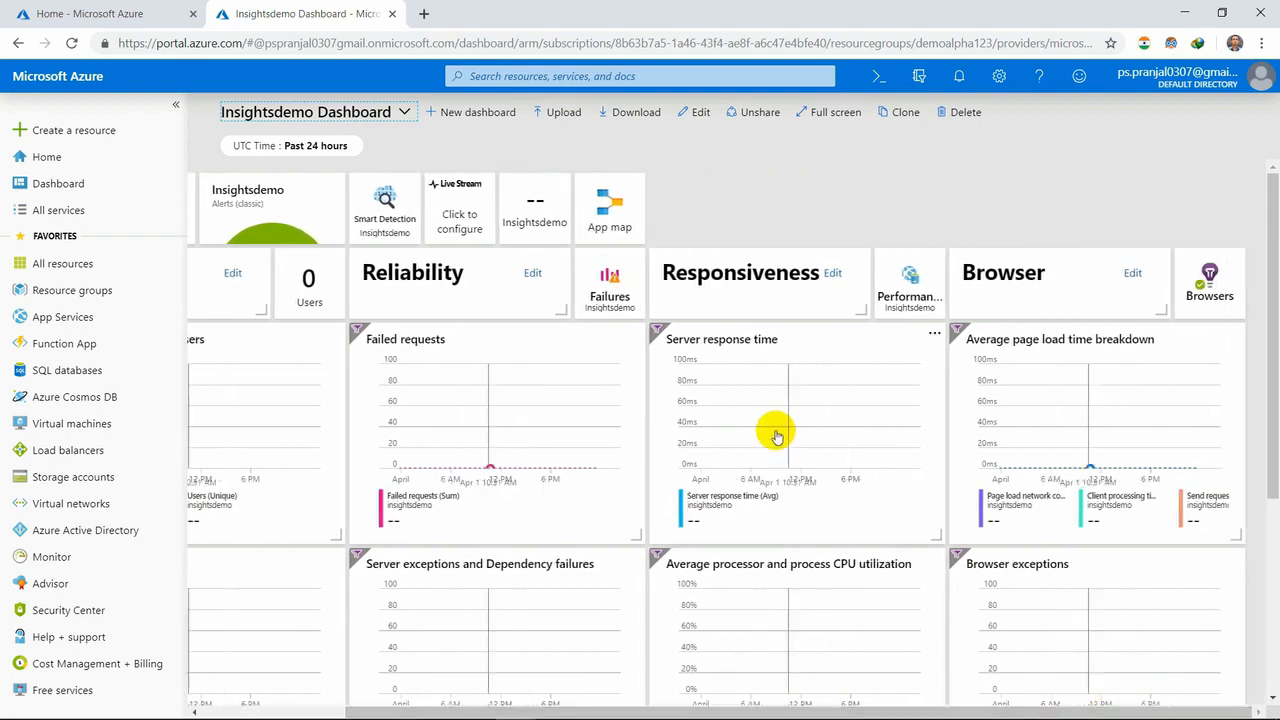
pyautogui.scroll(-3, 1010, 430)
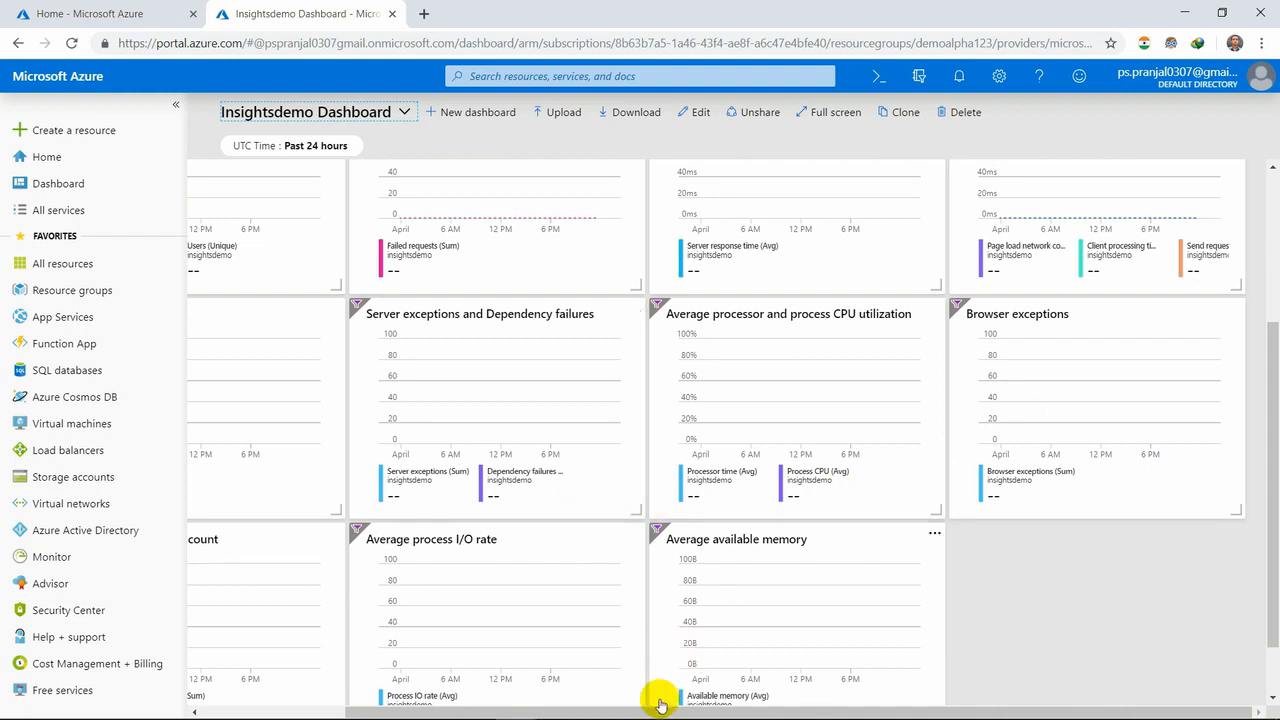
pyautogui.moveTo(650, 710); pyautogui.dragTo(463, 700)
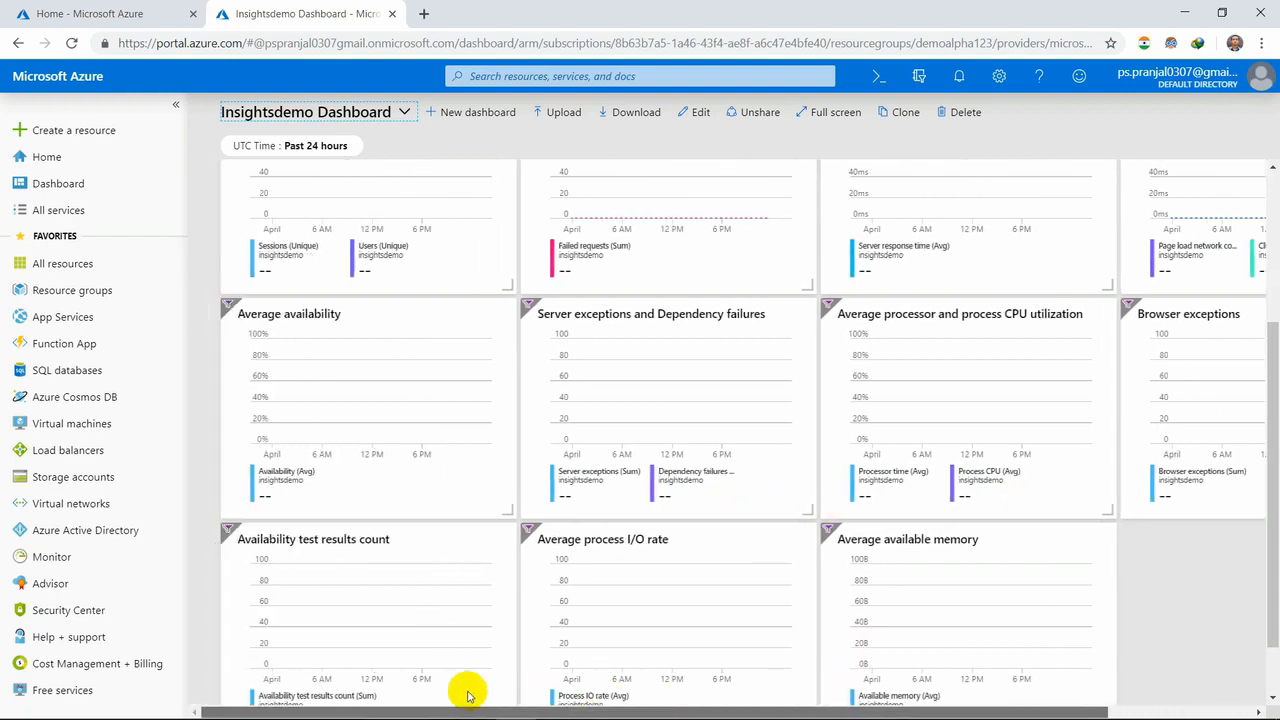
# - Create a new dashboard and add a Markdown tile three columns wide, titled Markdown with the subtitle Stats
pyautogui.click(441, 114)
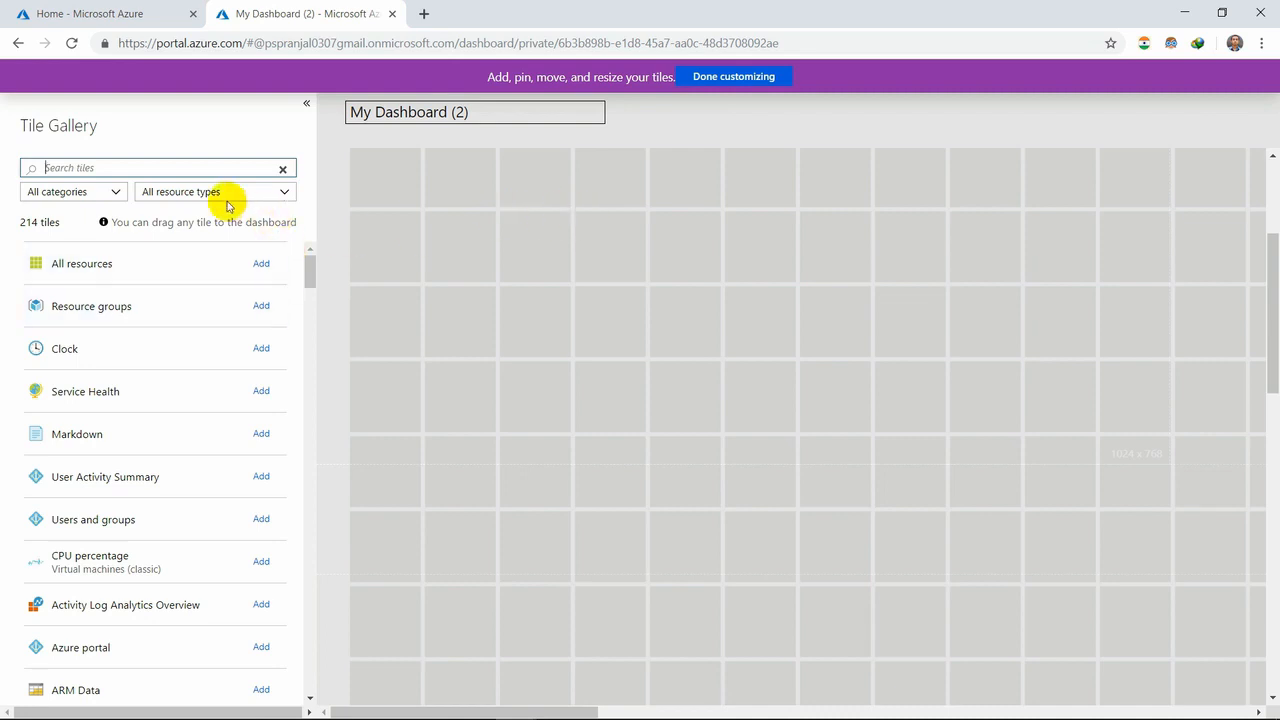
pyautogui.click(261, 434)
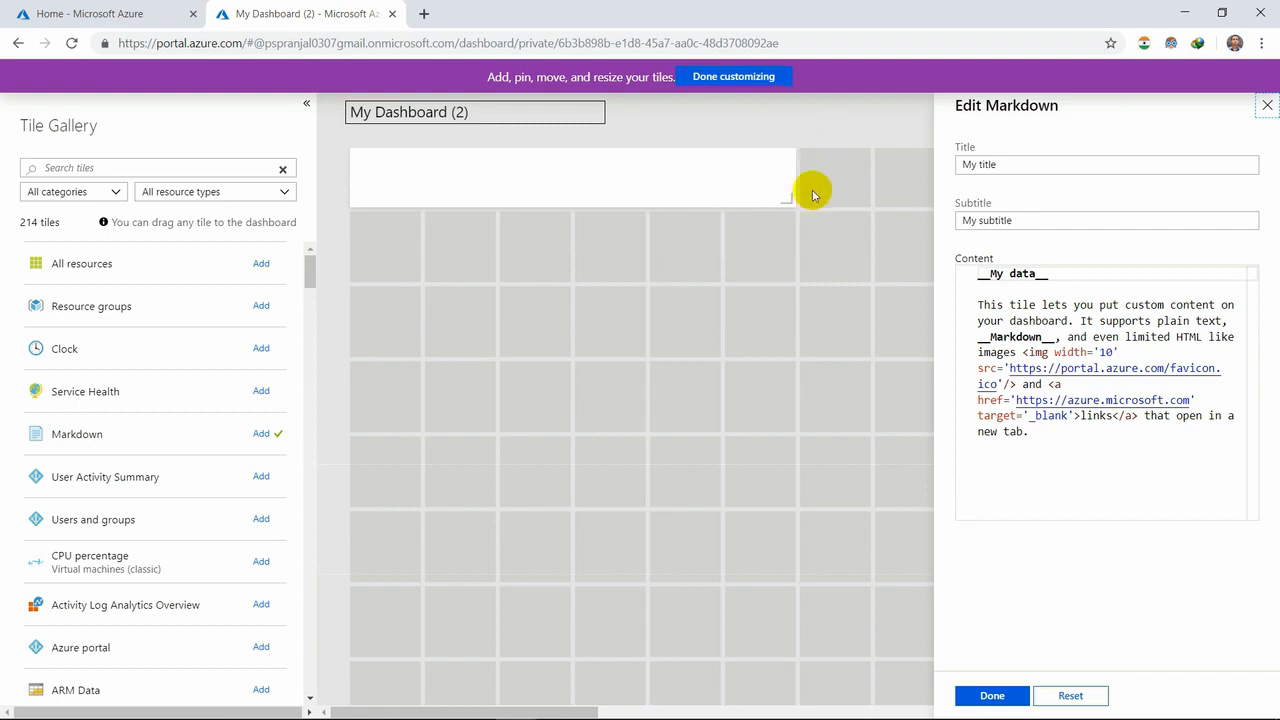
pyautogui.moveTo(788, 200); pyautogui.dragTo(563, 350)
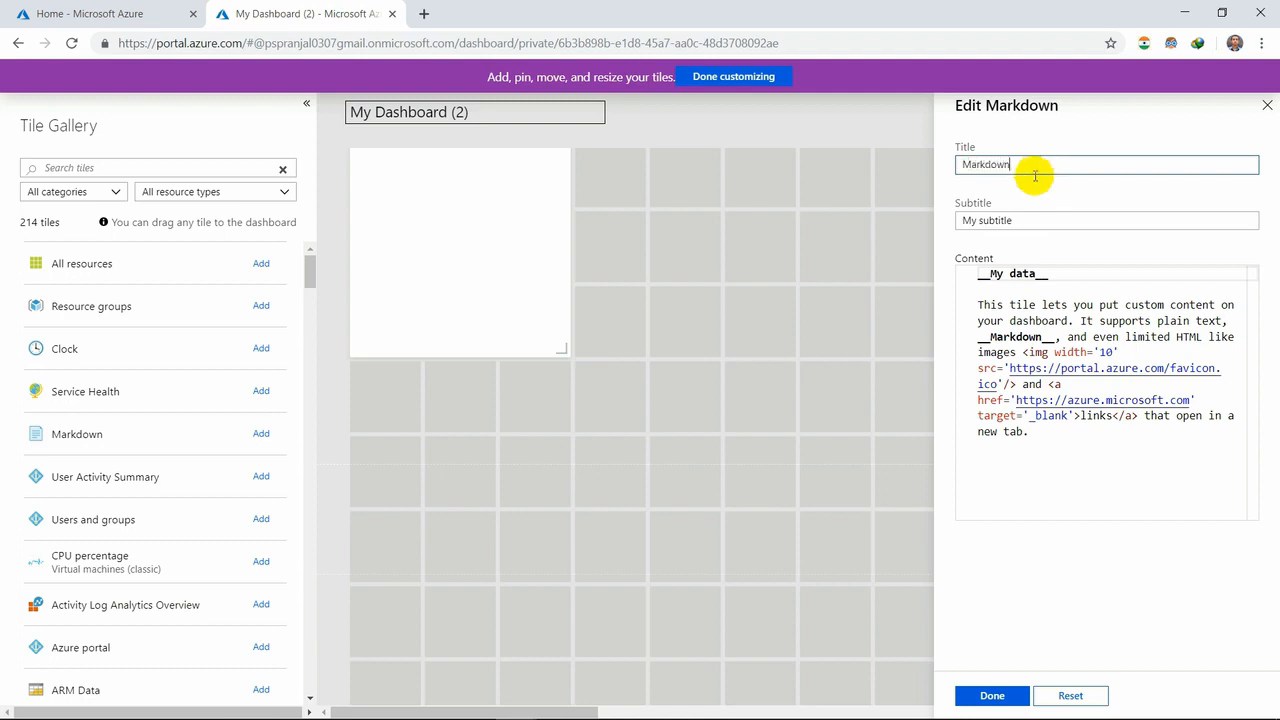
pyautogui.tripleClick(1014, 221)
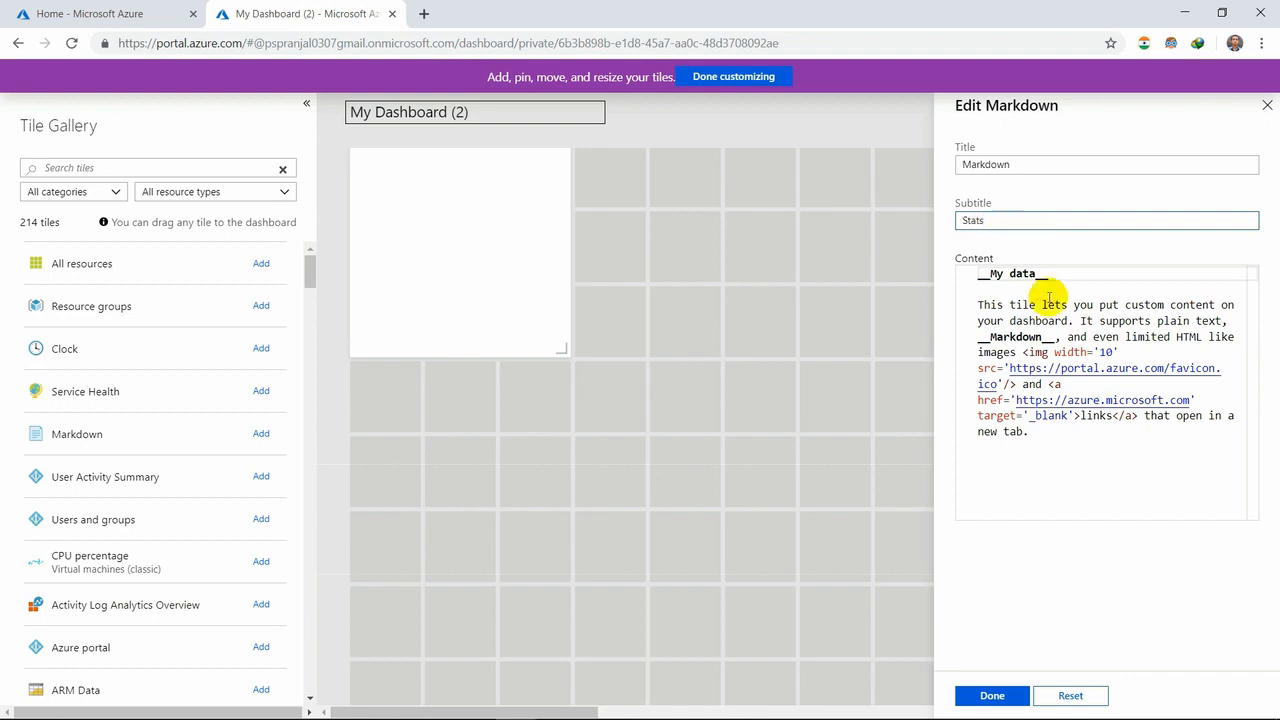
pyautogui.click(998, 696)
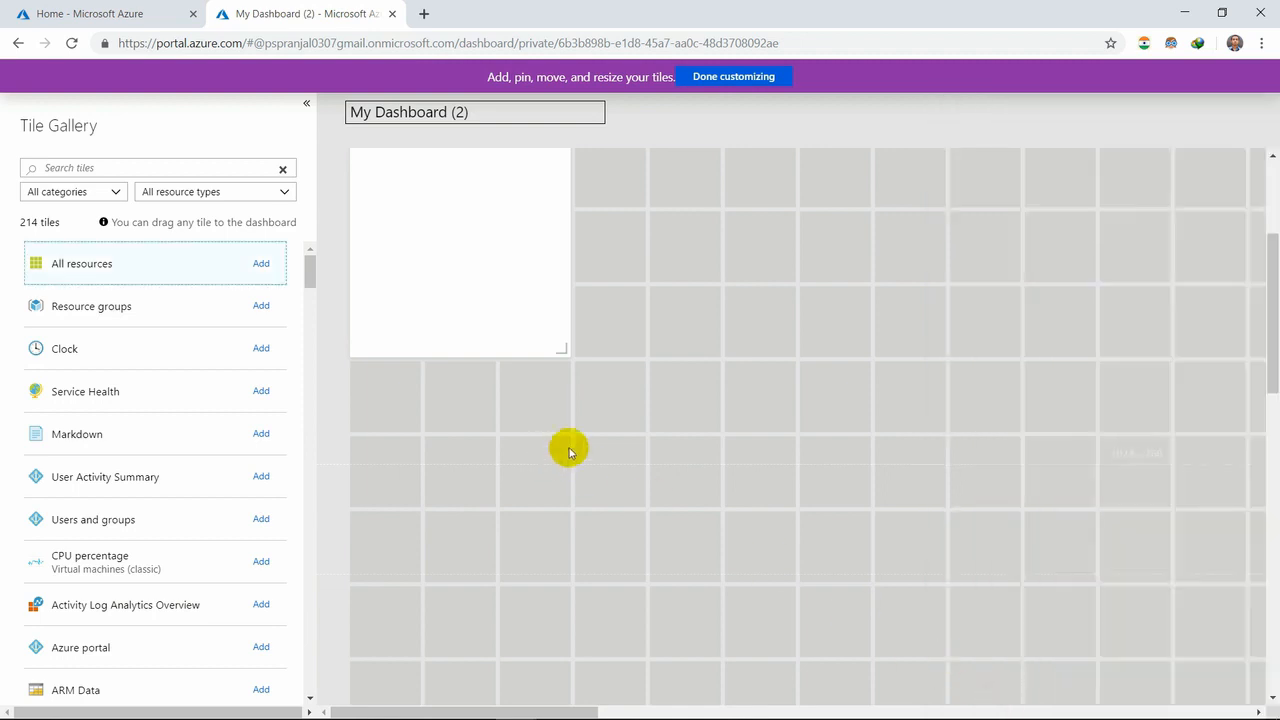
# - Add a Clock tile to the dashboard with its location set to (UTC+05:30) Sri Jayawardenepura
pyautogui.click(262, 349)
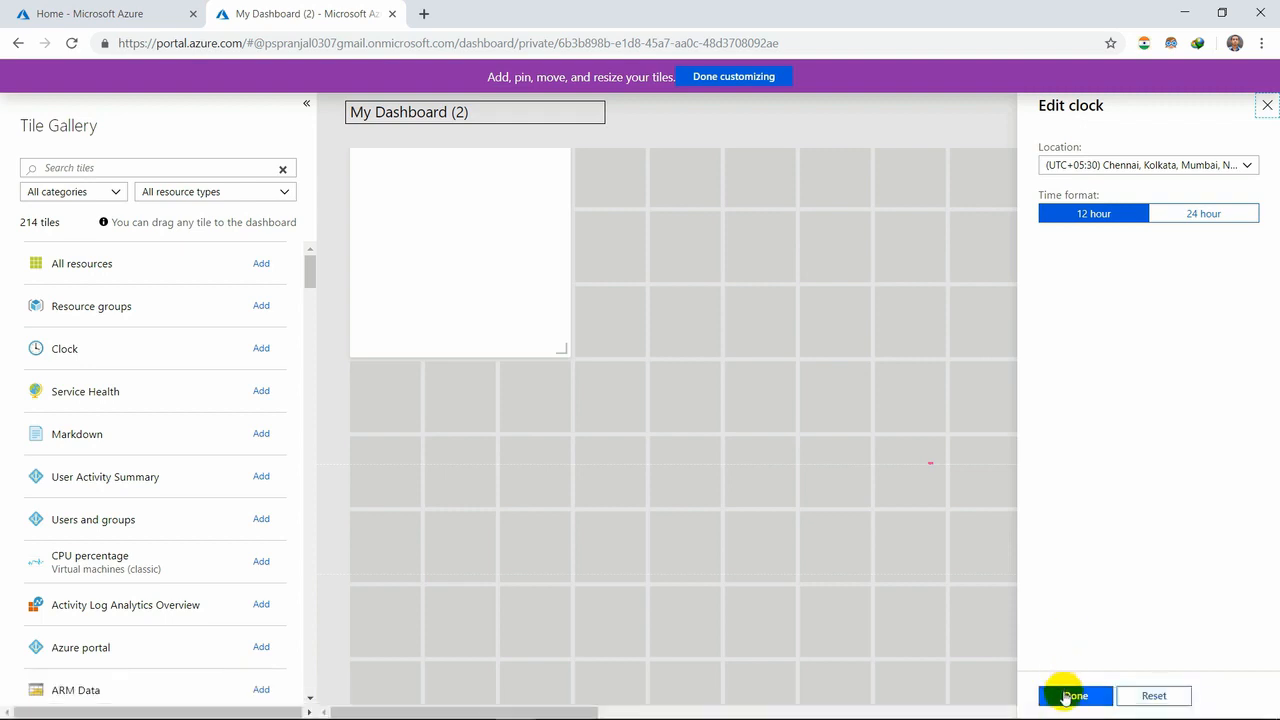
pyautogui.click(1244, 172)
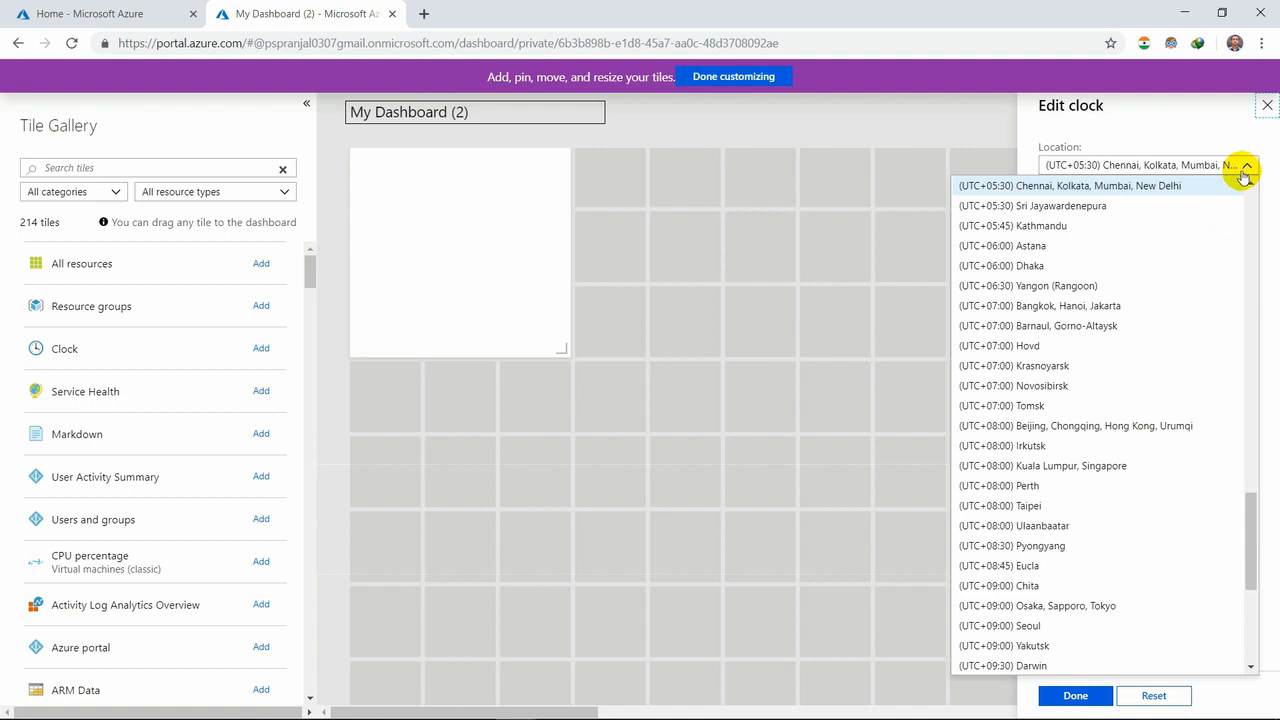
pyautogui.click(1177, 207)
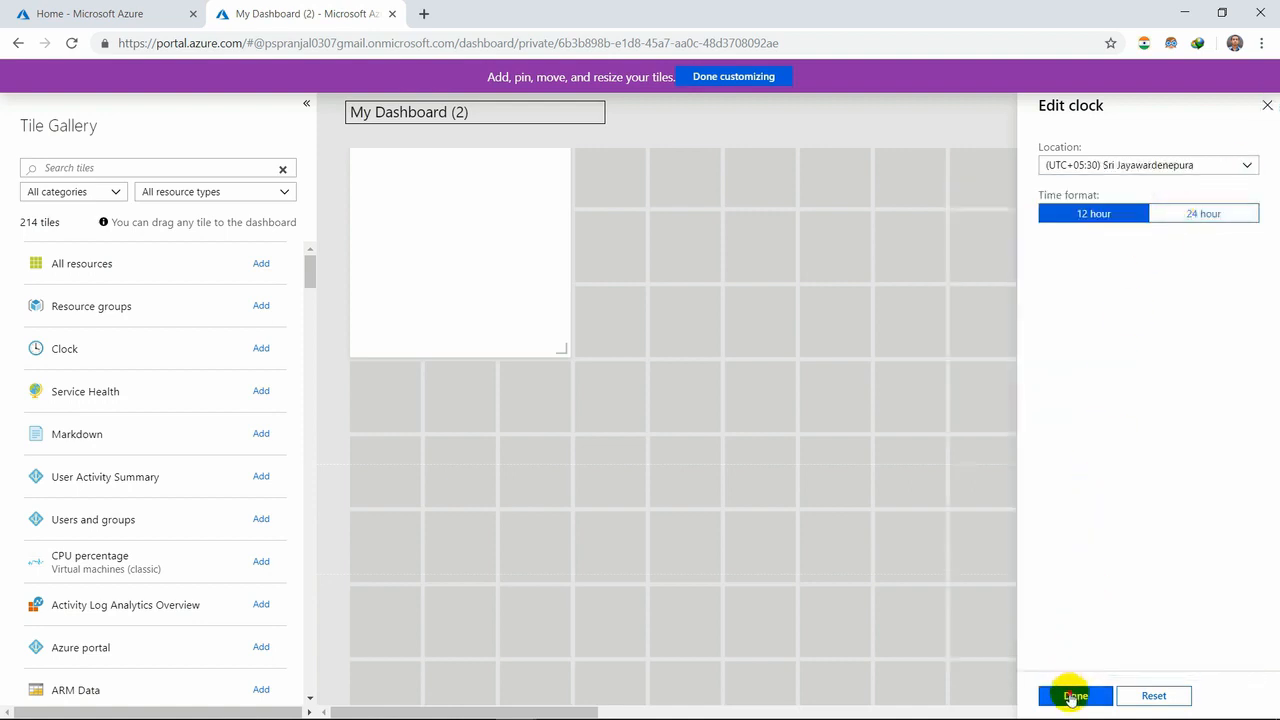
pyautogui.click(1074, 696)
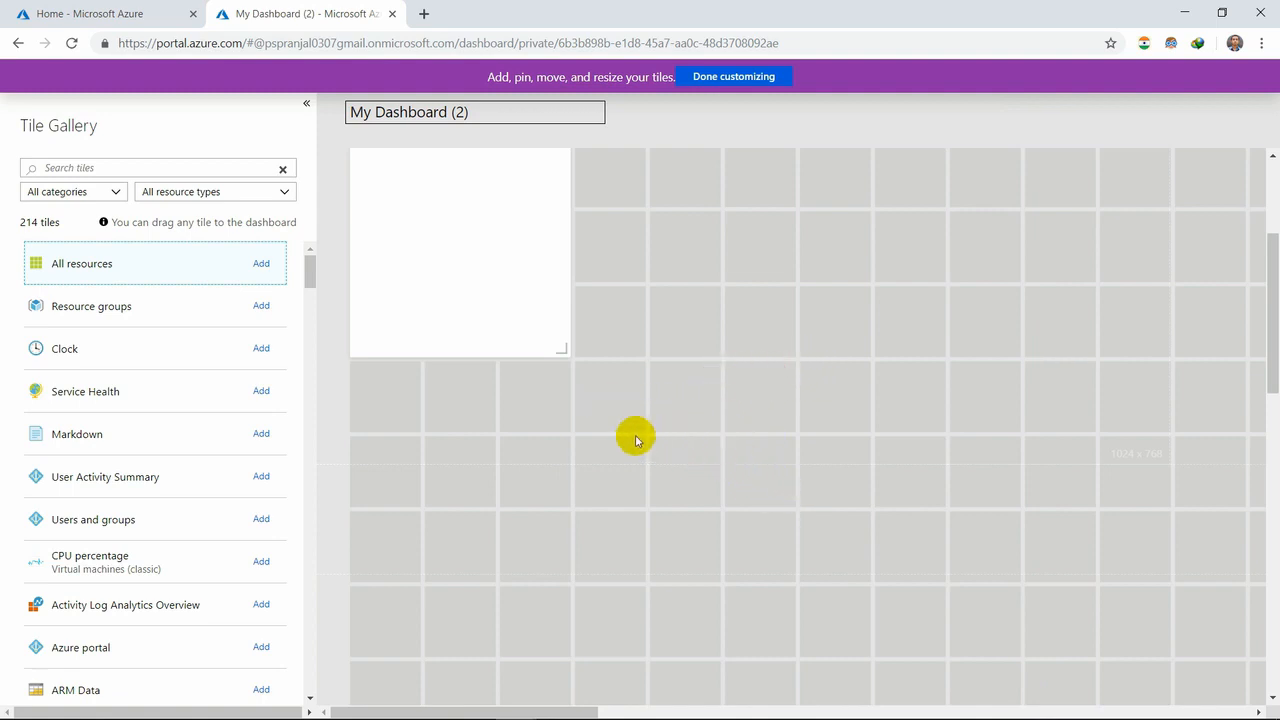
# - Browse more of the tile gallery, move the Markdown tile four columns to the right, and finish customizing the dashboard
pyautogui.scroll(-2, 200, 556)
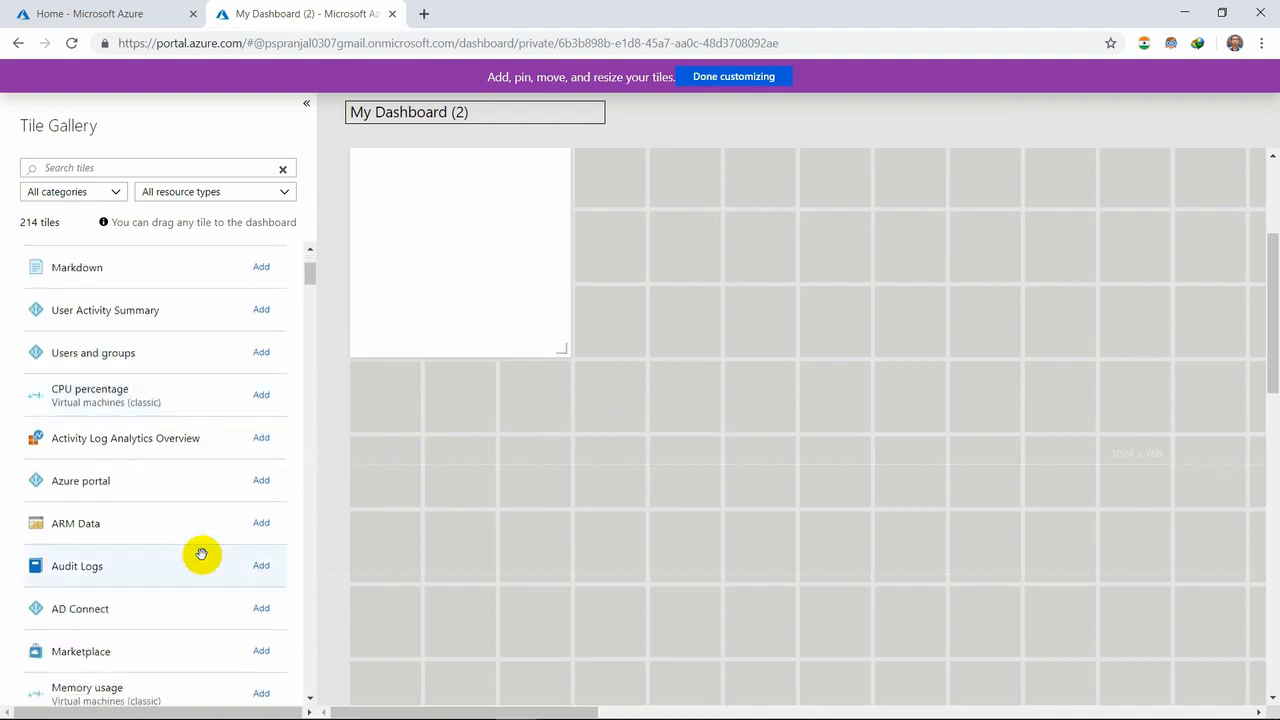
pyautogui.scroll(-4, 201, 554)
pyautogui.scroll(-3, 201, 554)
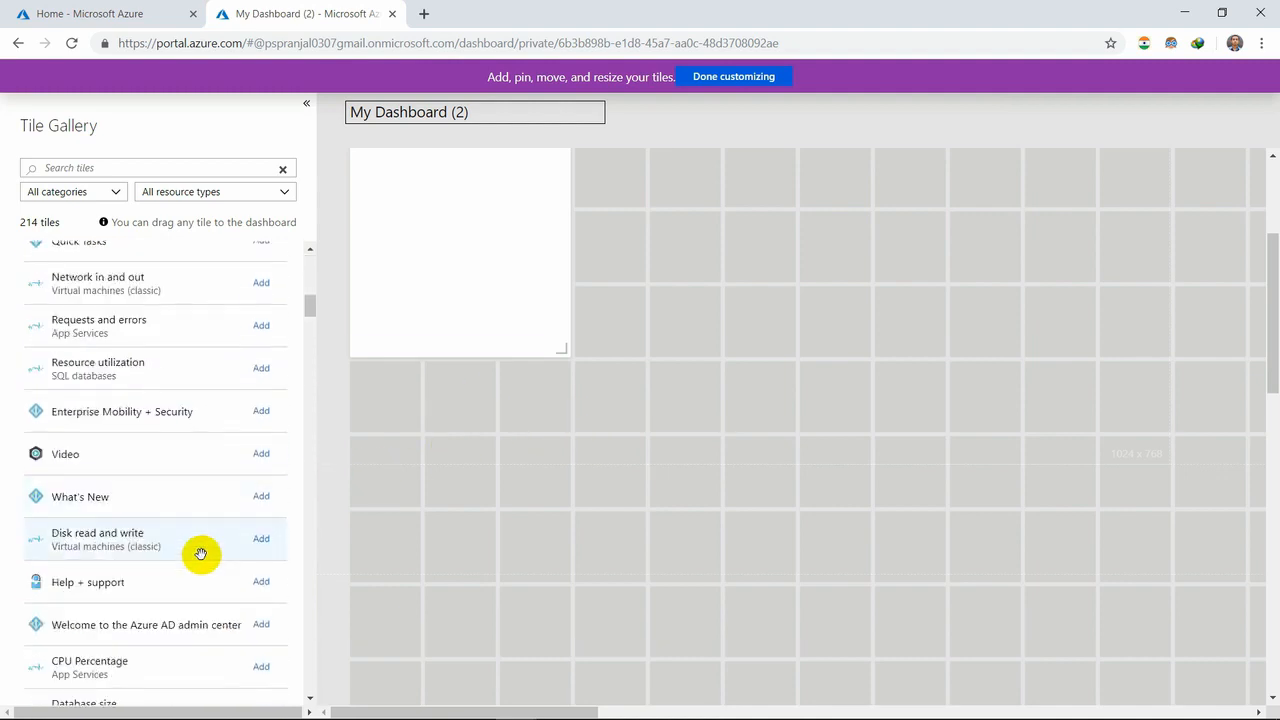
pyautogui.scroll(-2, 200, 554)
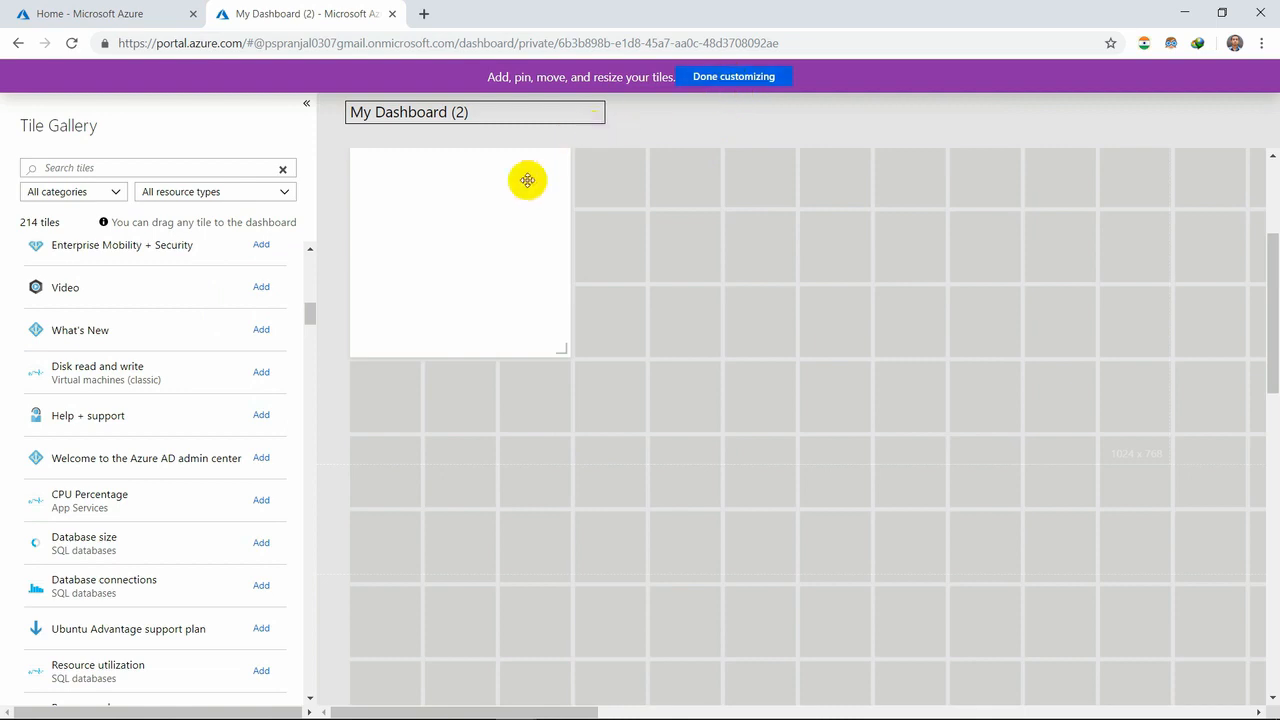
pyautogui.moveTo(486, 231); pyautogui.dragTo(723, 200)
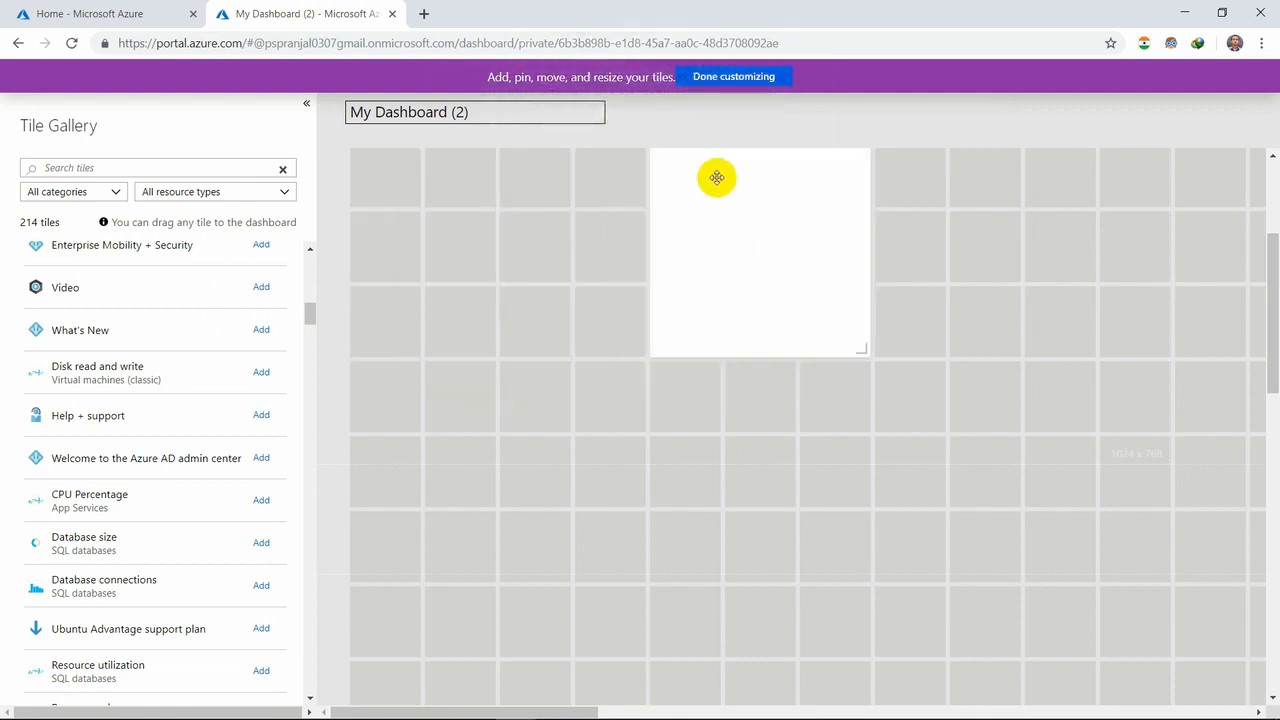
pyautogui.click(737, 77)
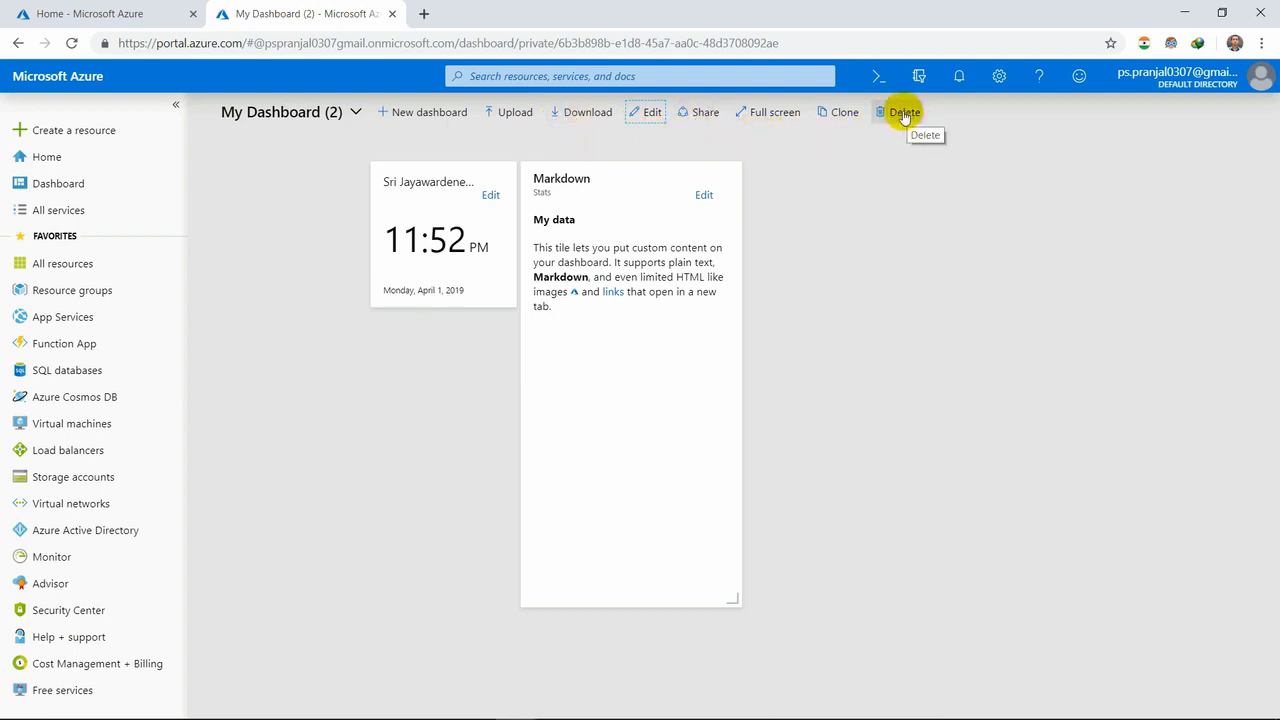
# - View the sharing and access control options of My Dashboard (2), and close them without publishing
pyautogui.click(704, 113)
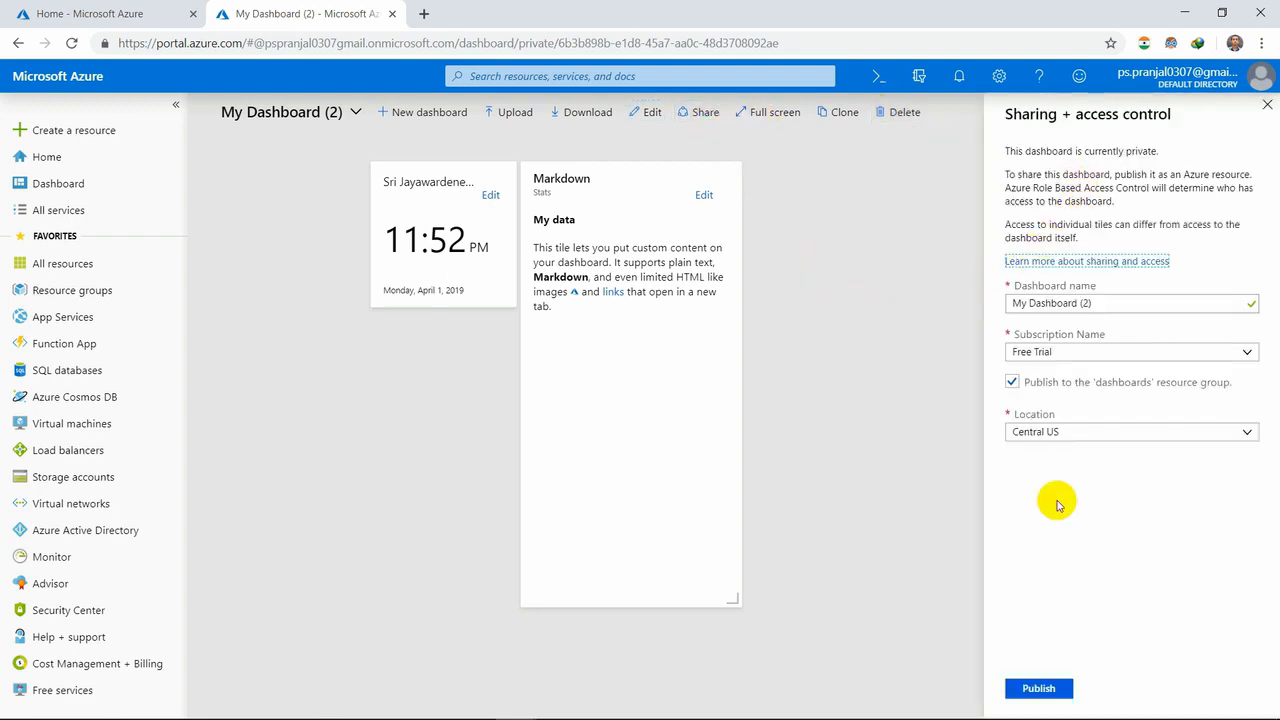
pyautogui.click(1267, 106)
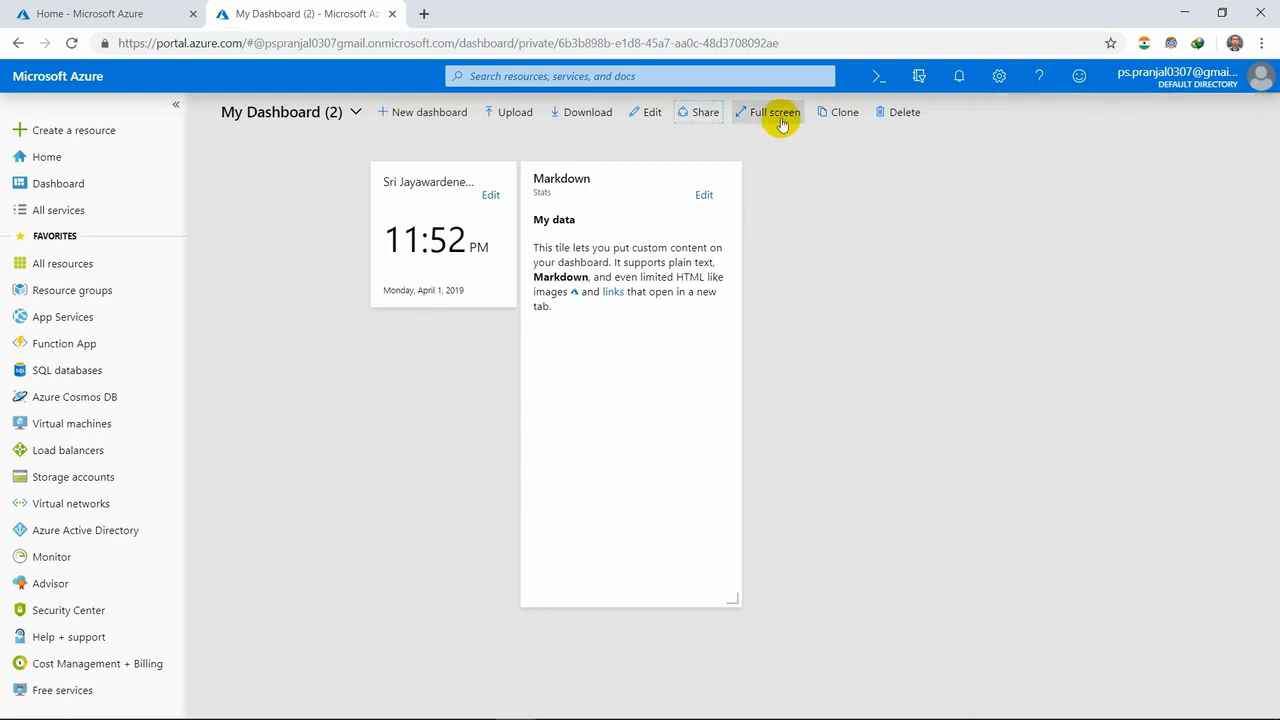
# - Clone My Dashboard (2) and go back to the original dashboard
pyautogui.click(838, 113)
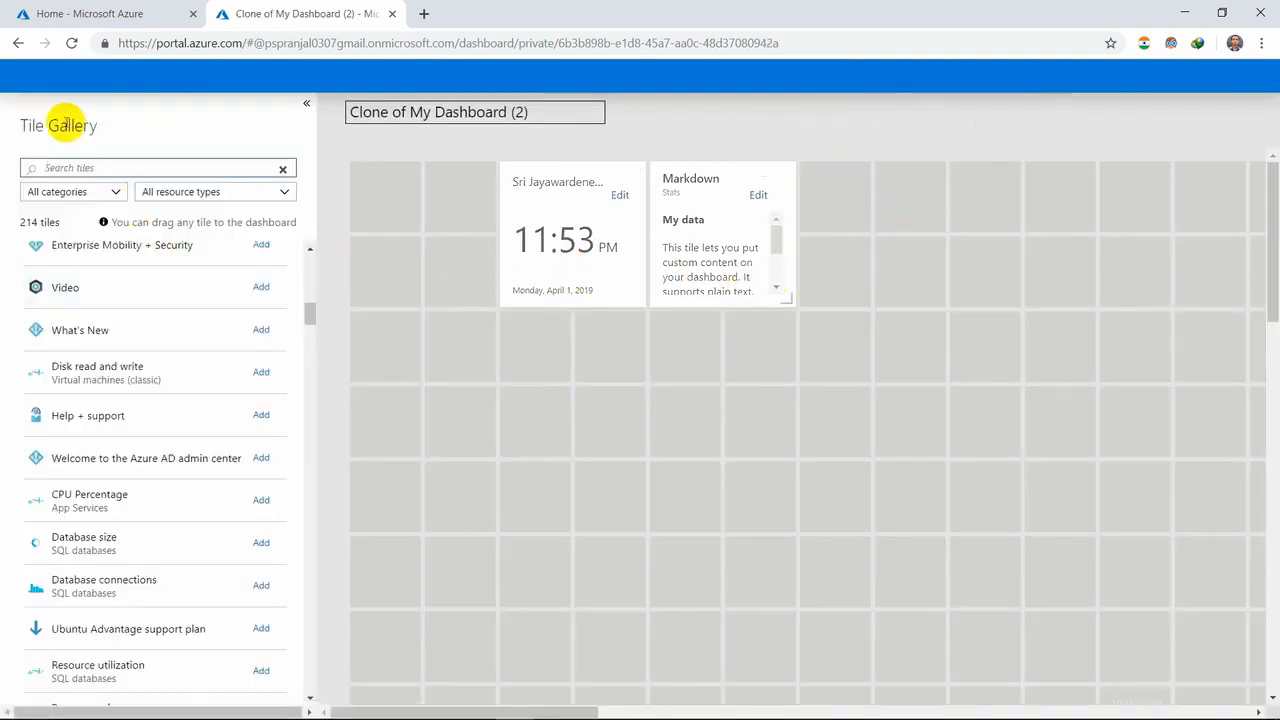
pyautogui.click(16, 45)
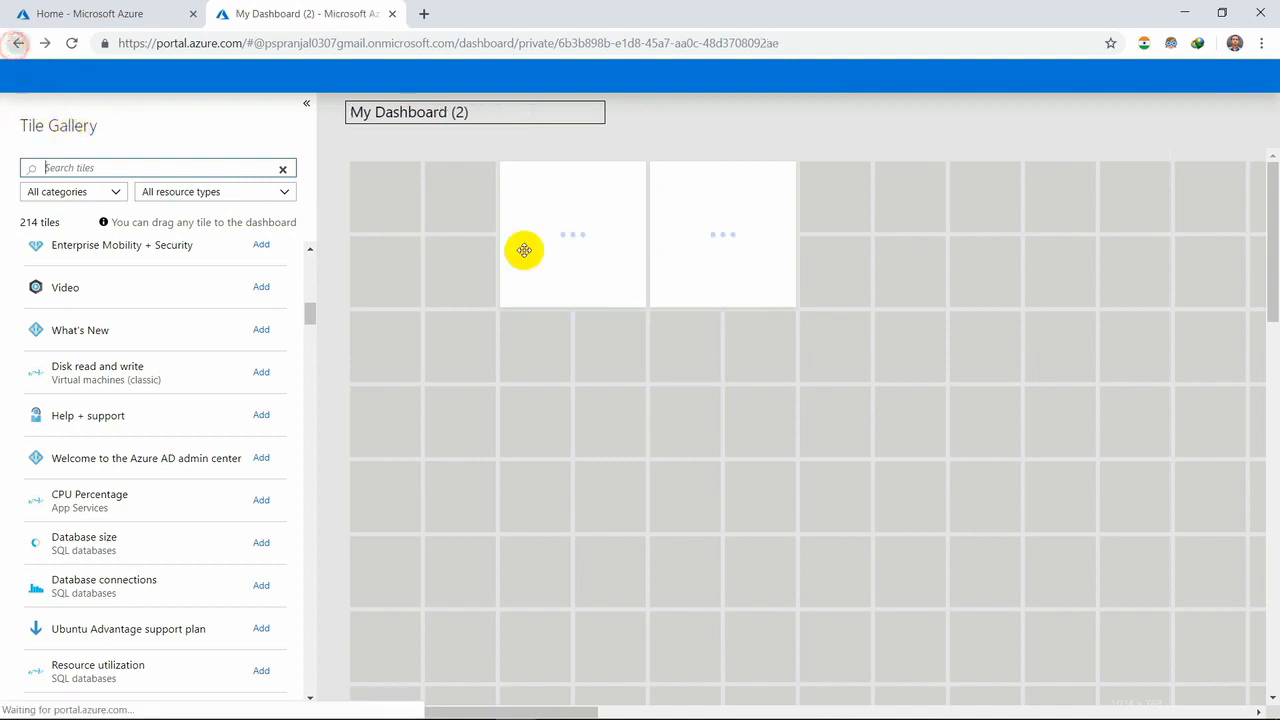
# - Collapse and reopen the tile gallery, and browse its tiles back to the start of the list
pyautogui.scroll(3, 123, 447)
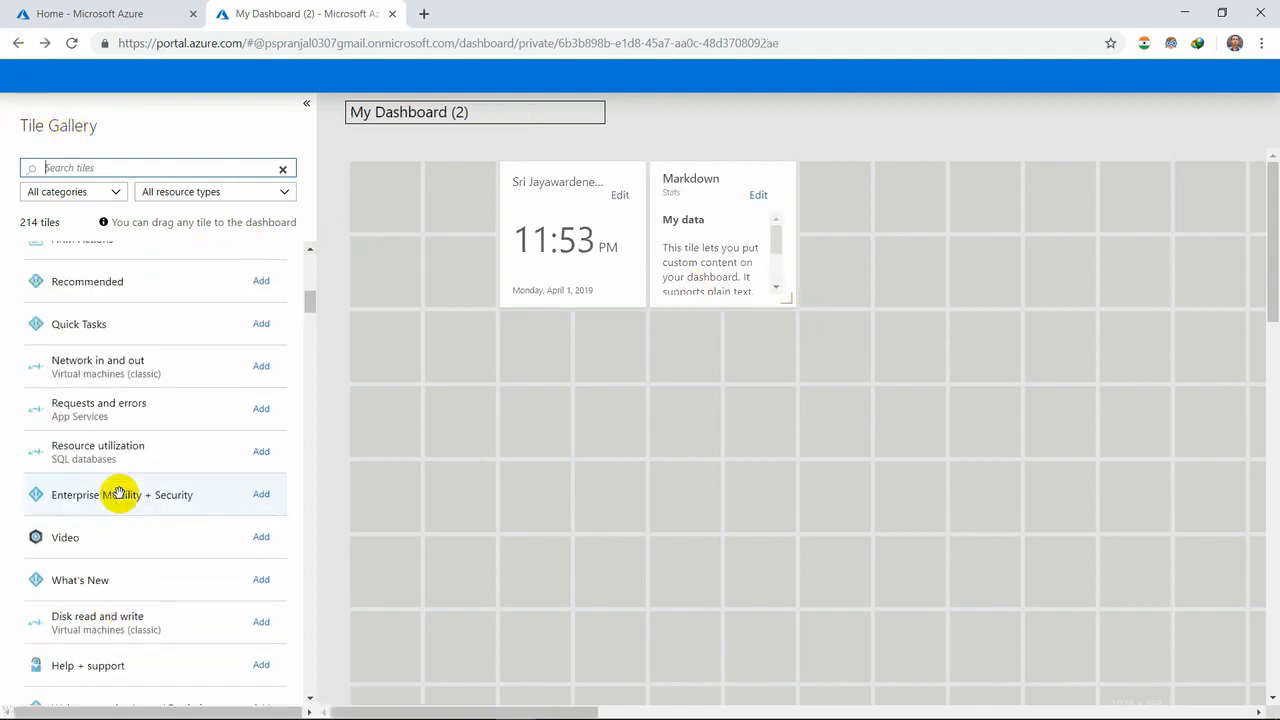
pyautogui.click(304, 102)
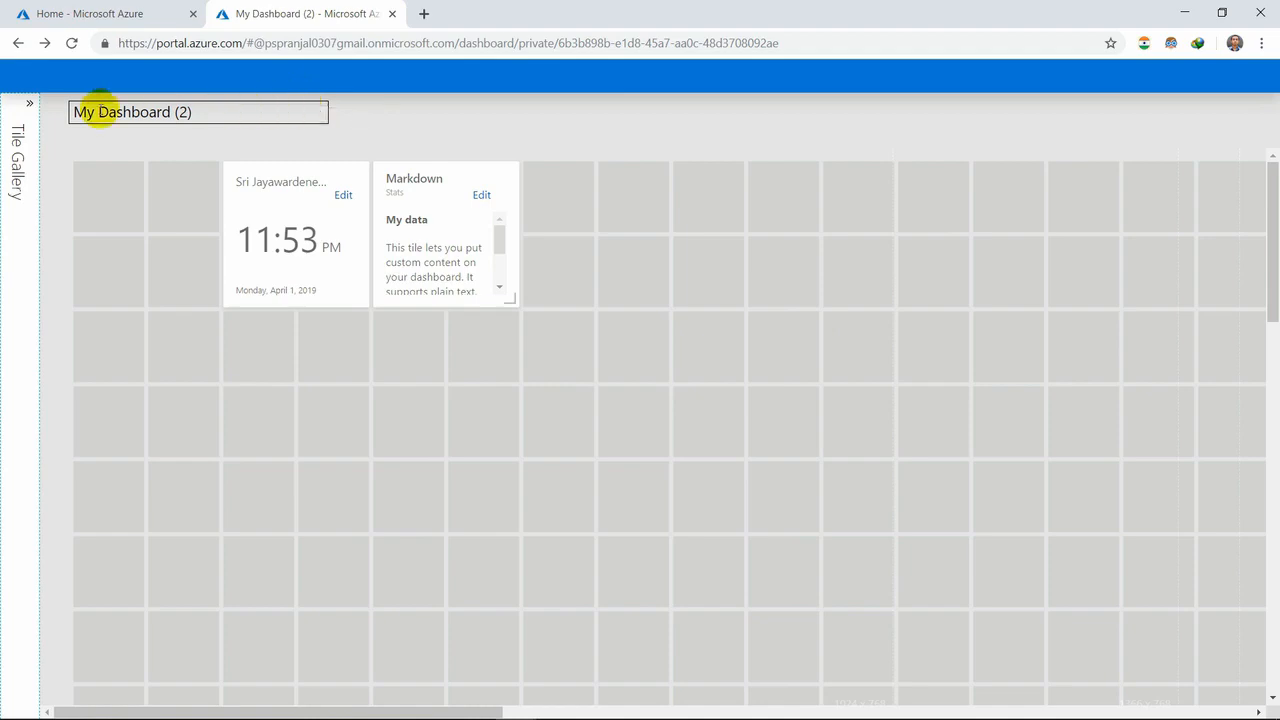
pyautogui.click(29, 104)
pyautogui.scroll(-7, 209, 629)
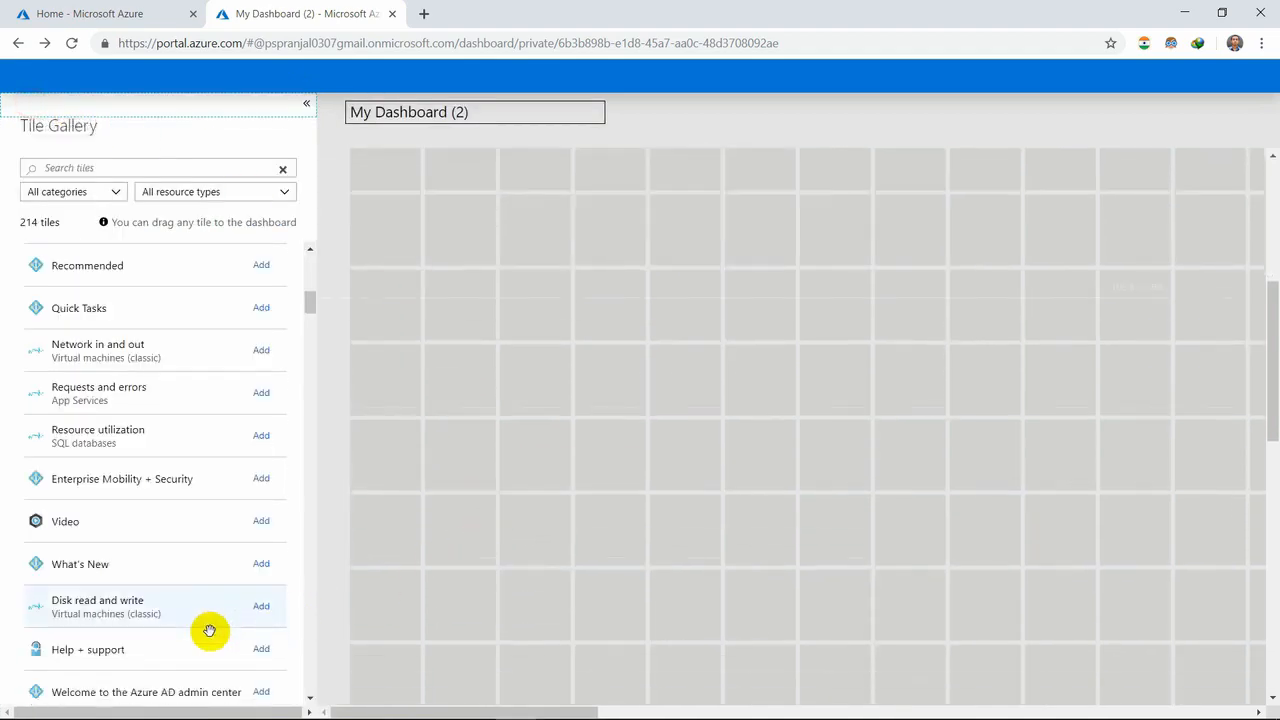
pyautogui.scroll(5, 209, 630)
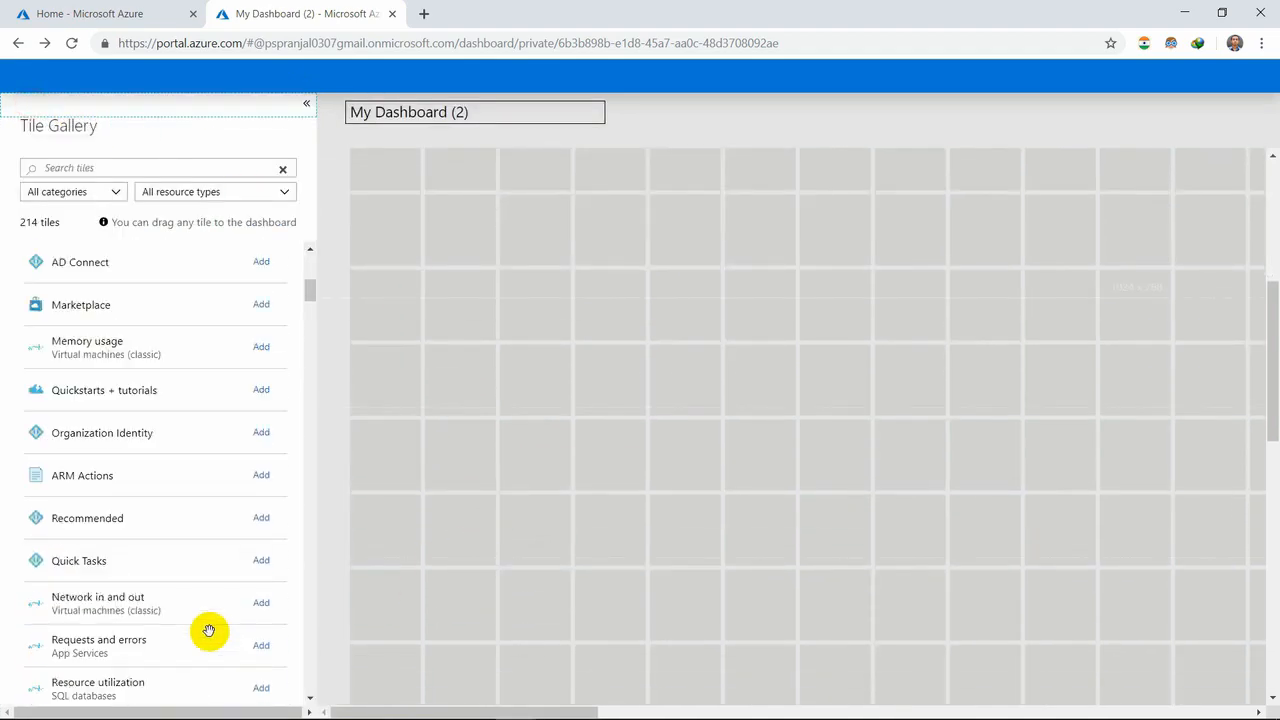
pyautogui.scroll(5, 209, 630)
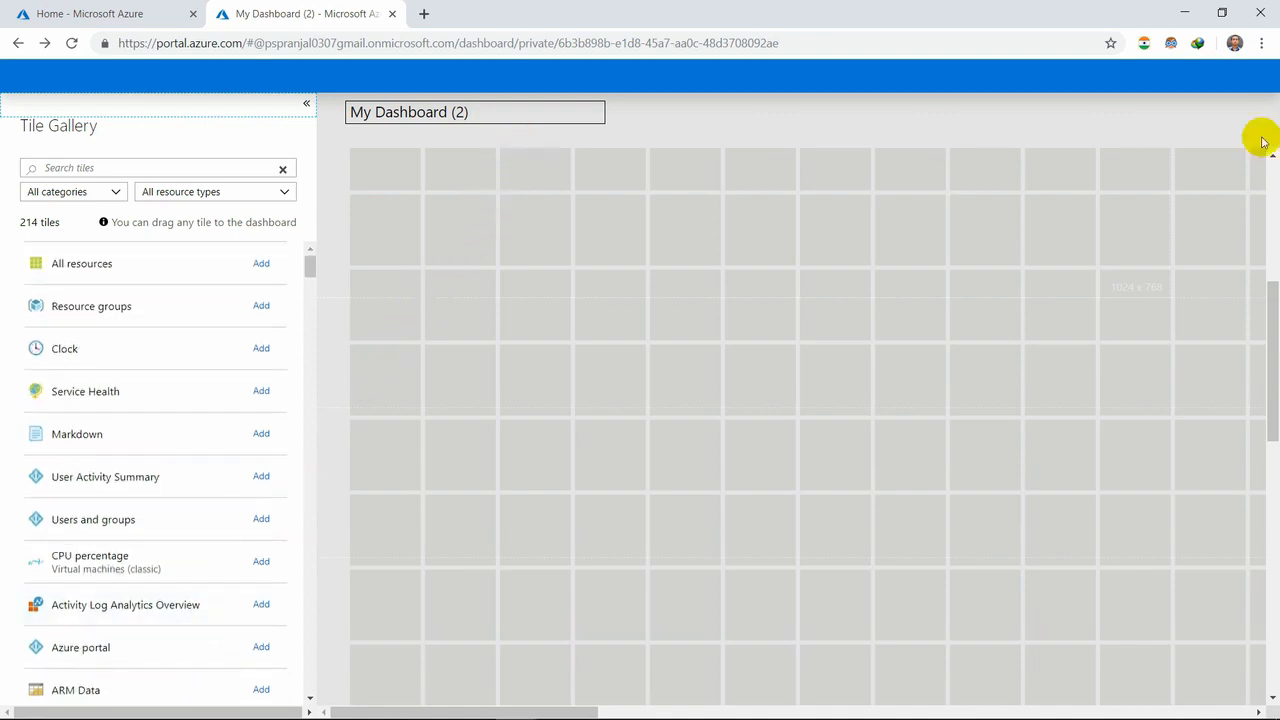
# - View the Clock tile's location and time format settings, and close them without changes
pyautogui.moveTo(1274, 337); pyautogui.dragTo(1272, 195)
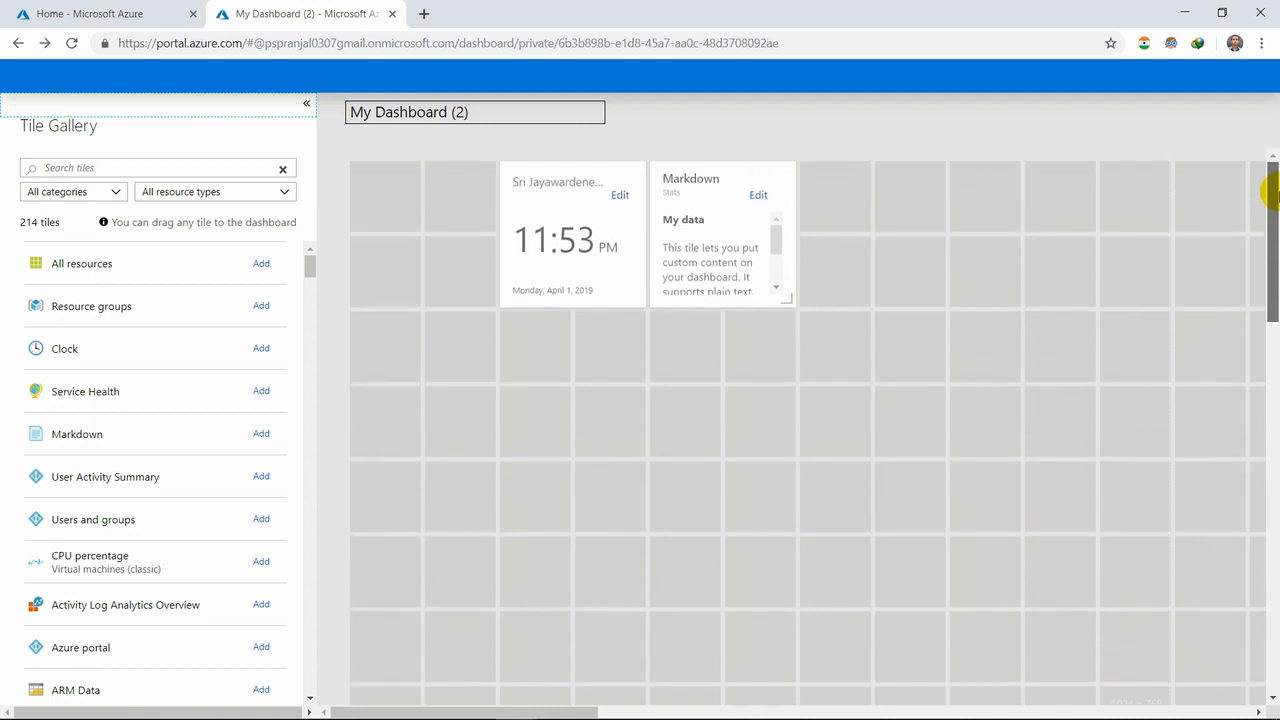
pyautogui.click(620, 196)
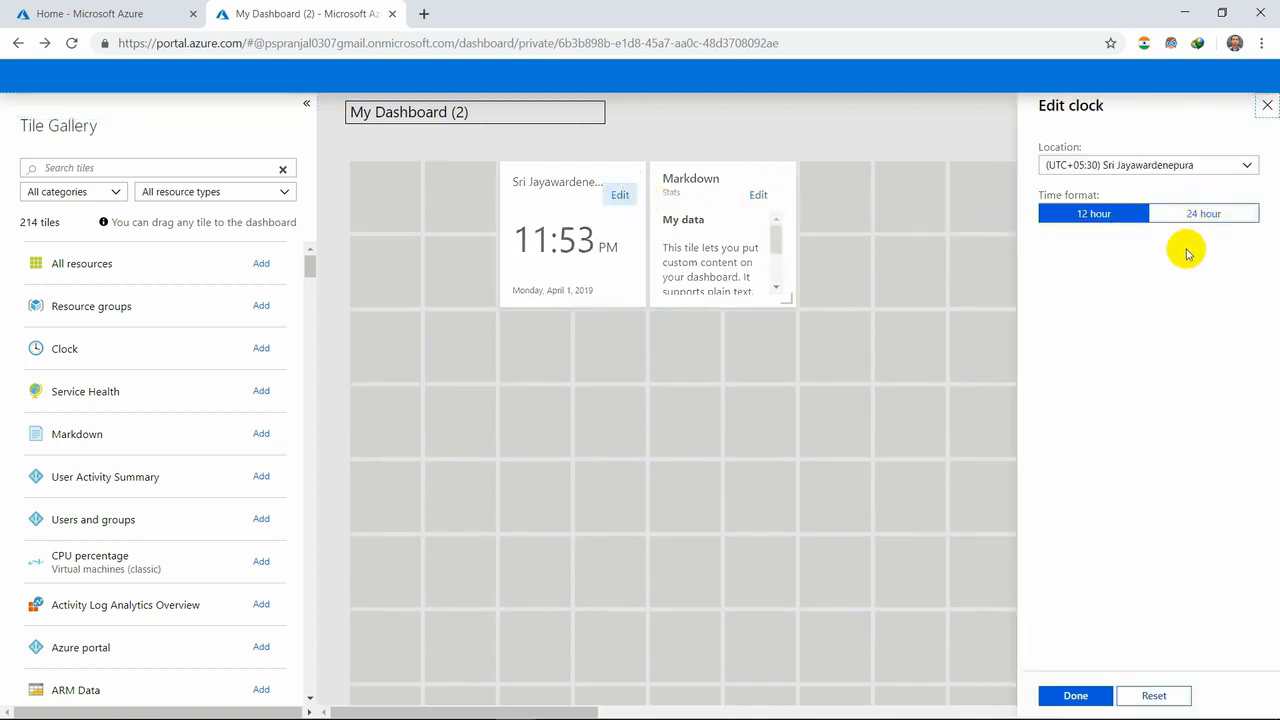
pyautogui.click(1267, 106)
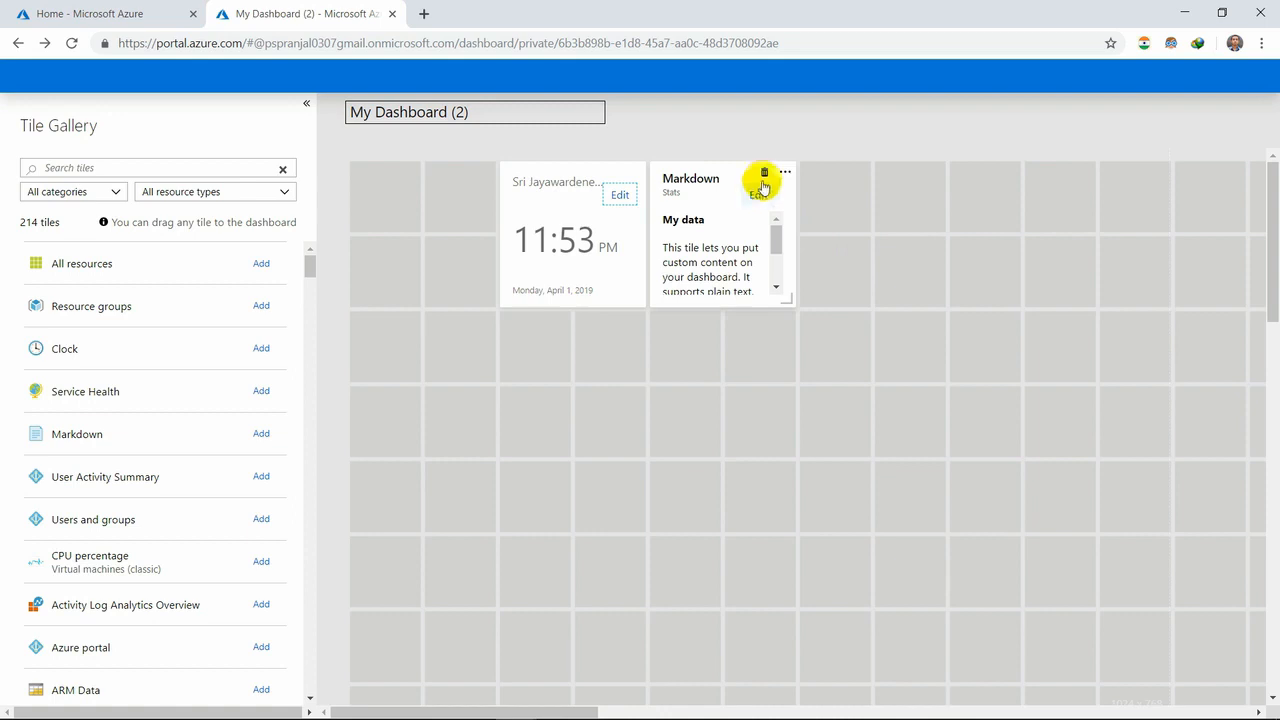
# - Replace the Markdown and Clock tiles on My Dashboard (2) with an All resources tile, and finish customizing
pyautogui.click(763, 174)
pyautogui.click(610, 172)
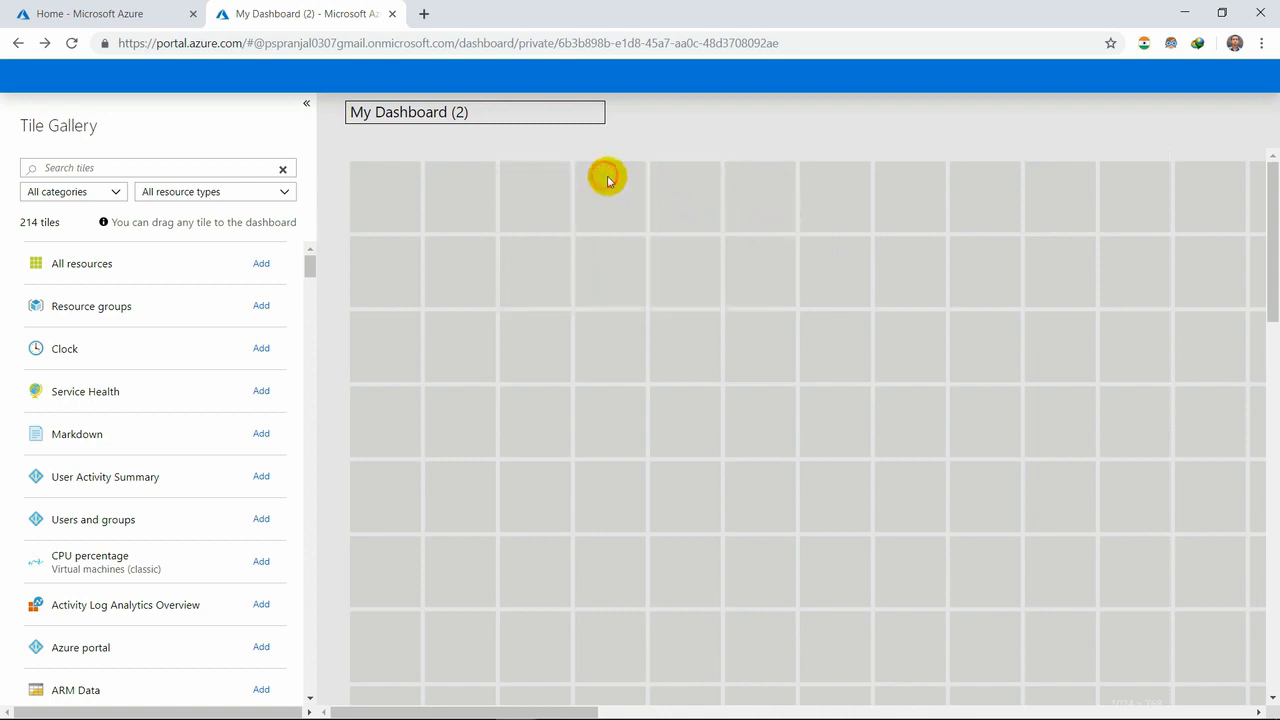
pyautogui.scroll(-3, 875, 483)
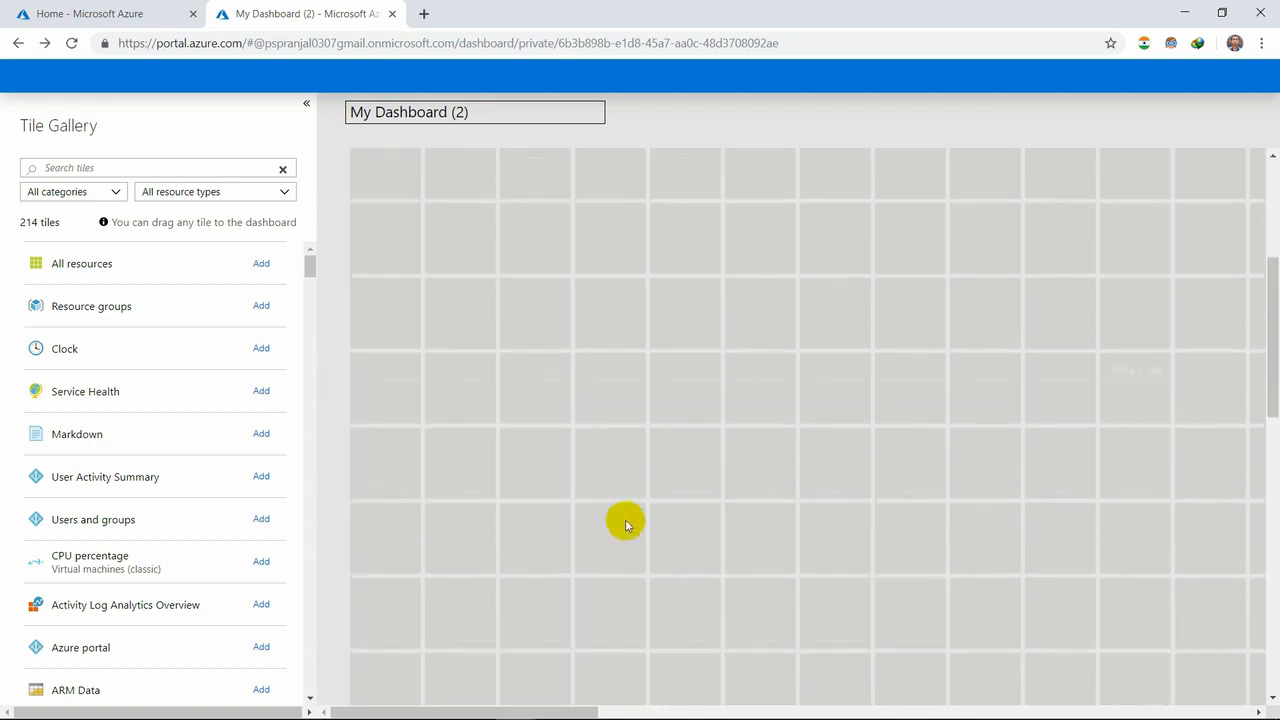
pyautogui.click(261, 264)
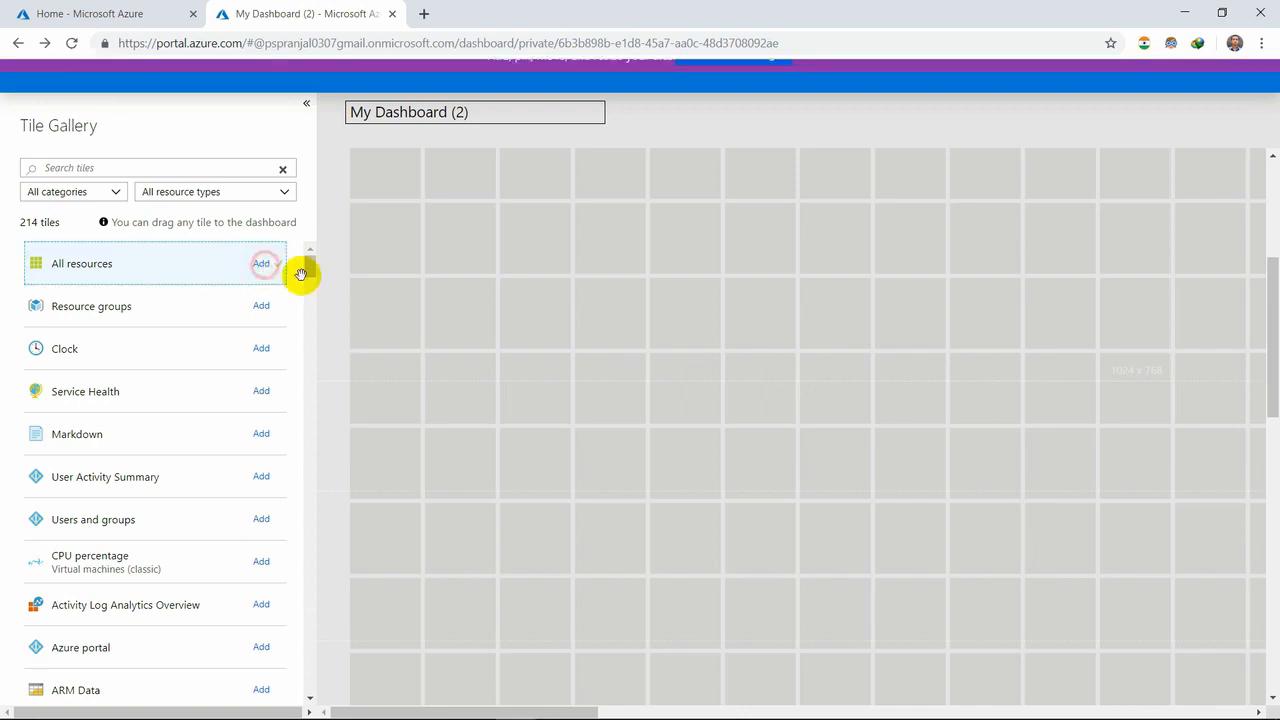
pyautogui.click(714, 79)
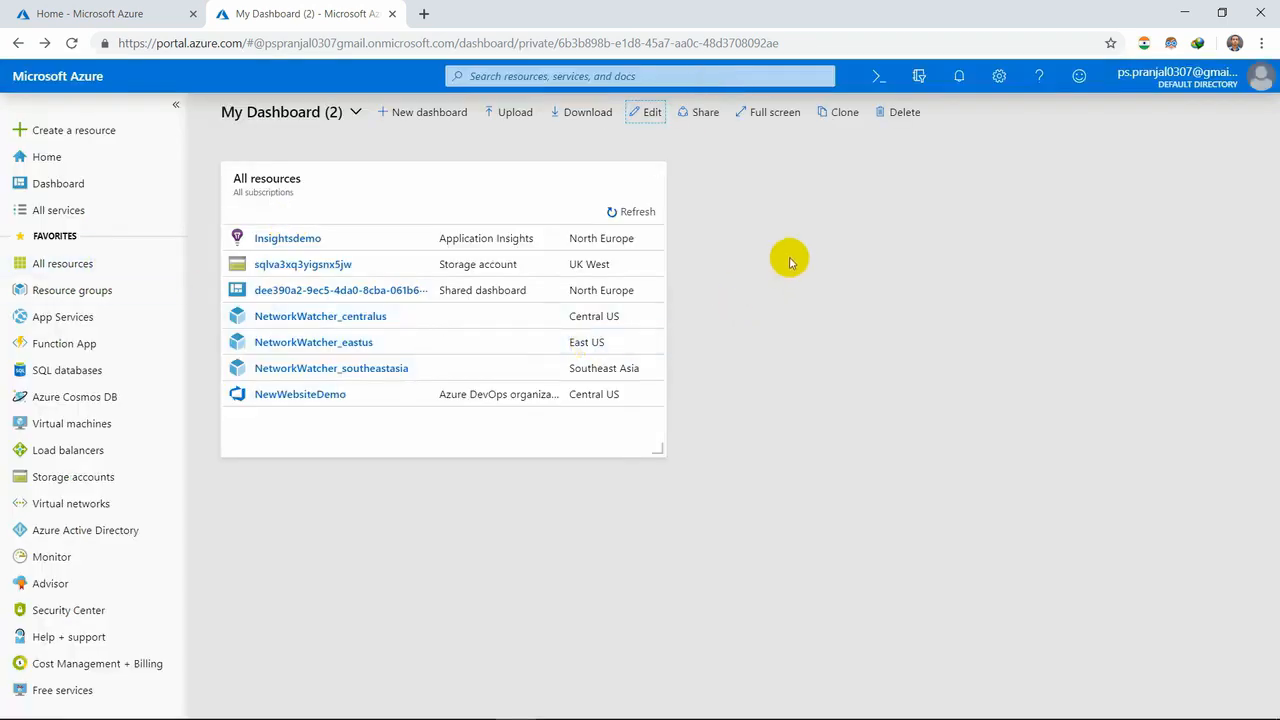
# - Back out of deleting My Dashboard (2), and delete Clone of My Dashboard (2) instead
pyautogui.click(901, 116)
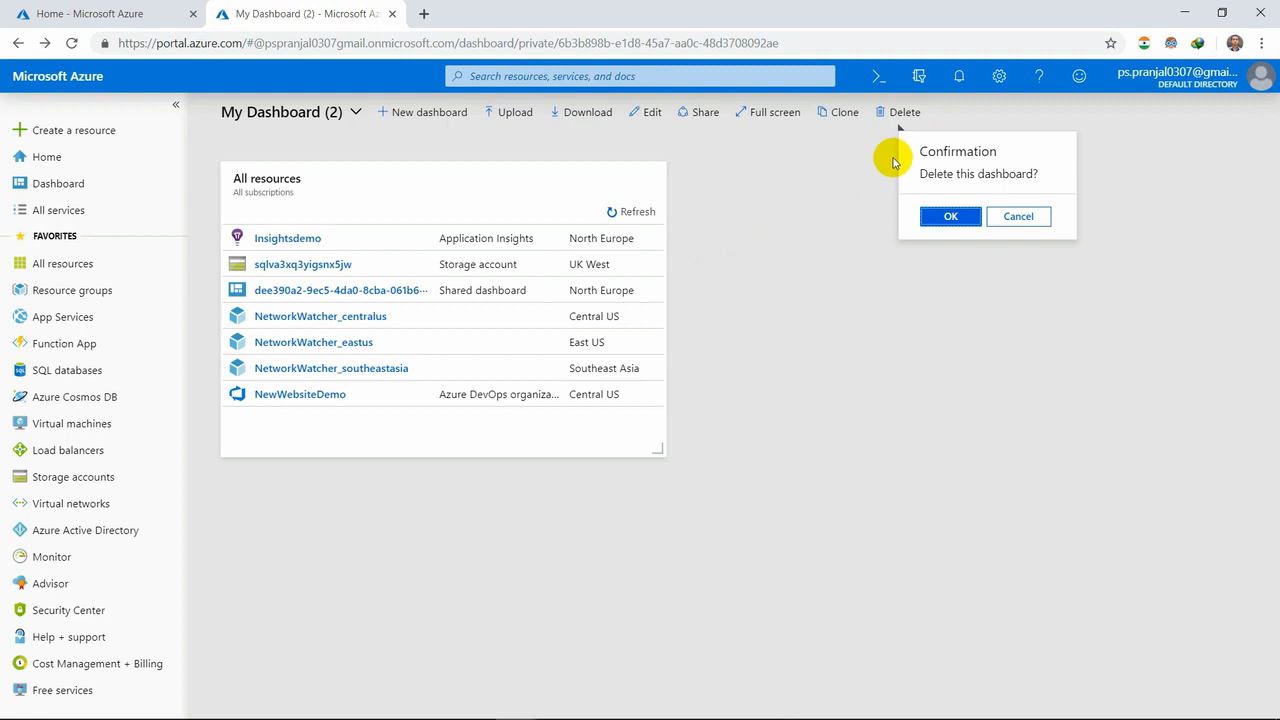
pyautogui.click(709, 297)
pyautogui.click(355, 113)
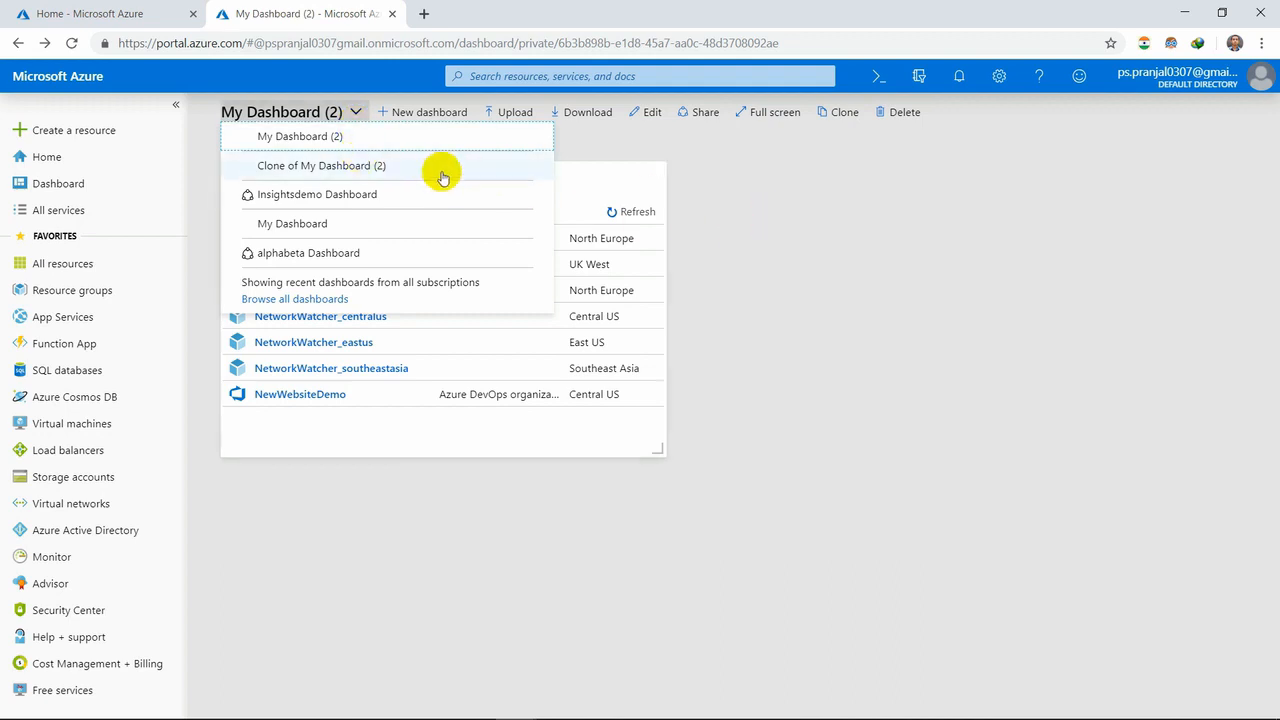
pyautogui.click(414, 167)
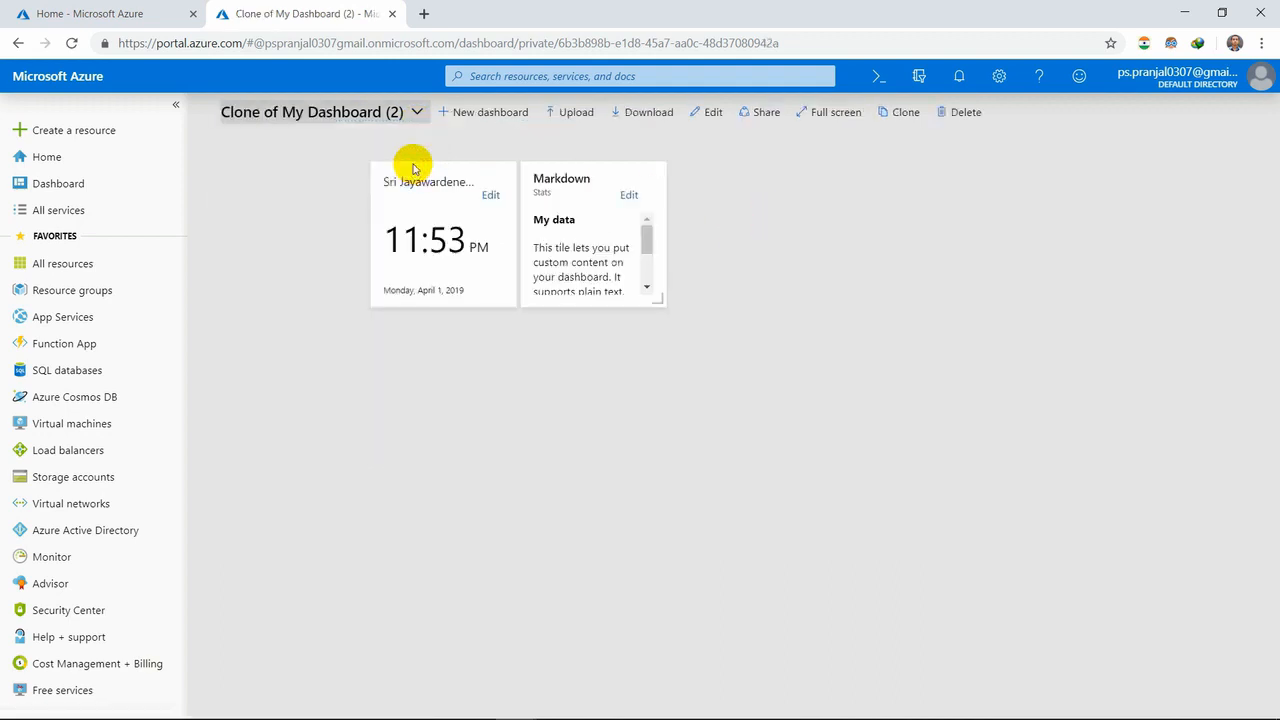
pyautogui.click(965, 114)
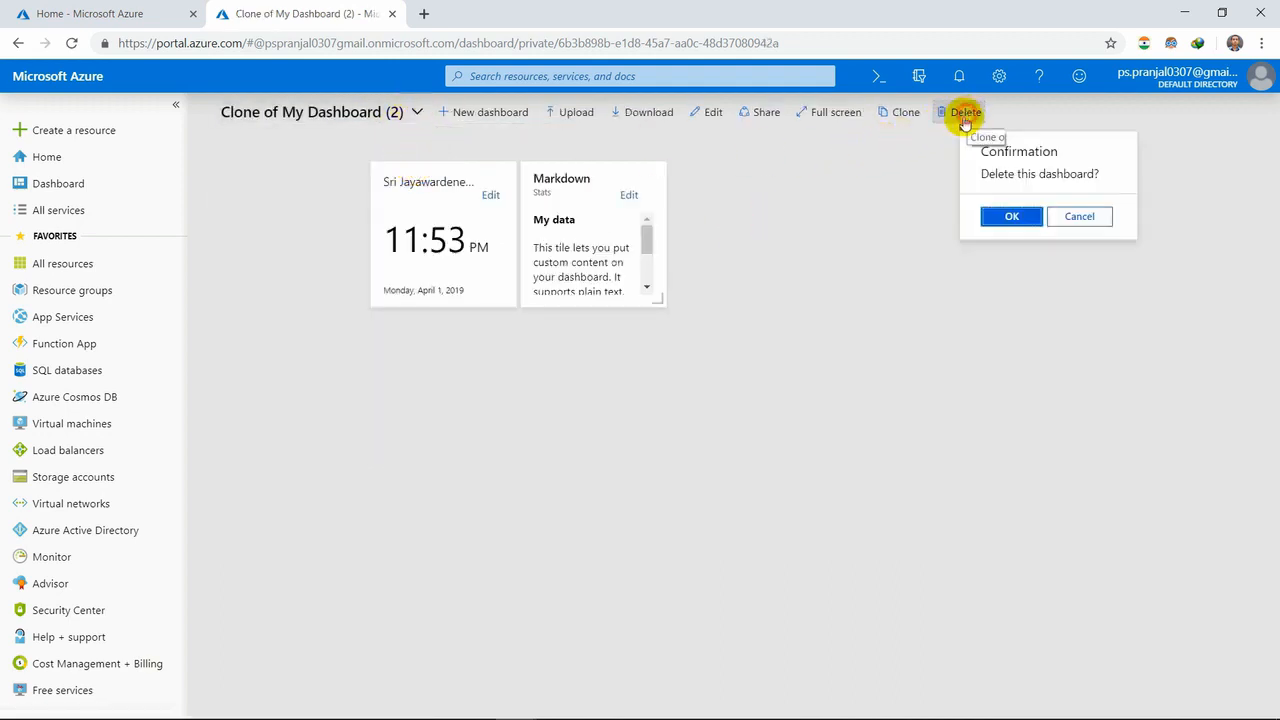
pyautogui.click(1005, 218)
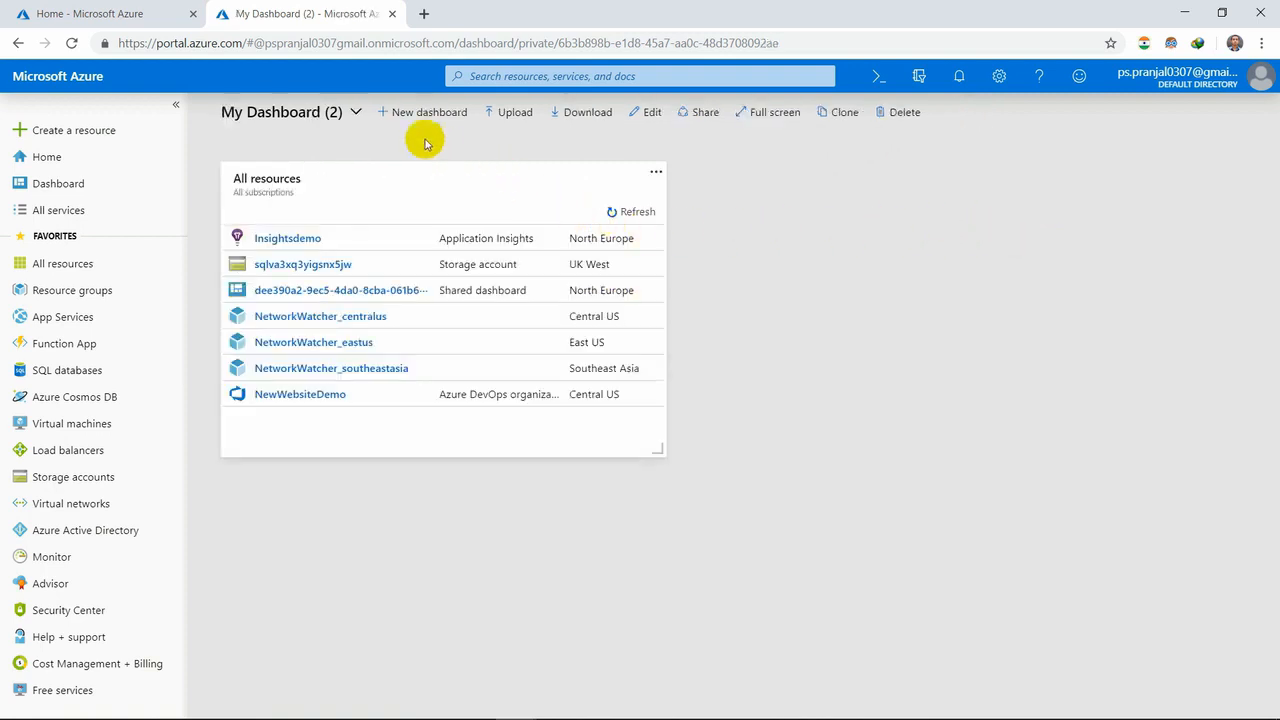
# - Delete My Dashboard (2), and start deleting the Insightsdemo Dashboard
pyautogui.click(350, 110)
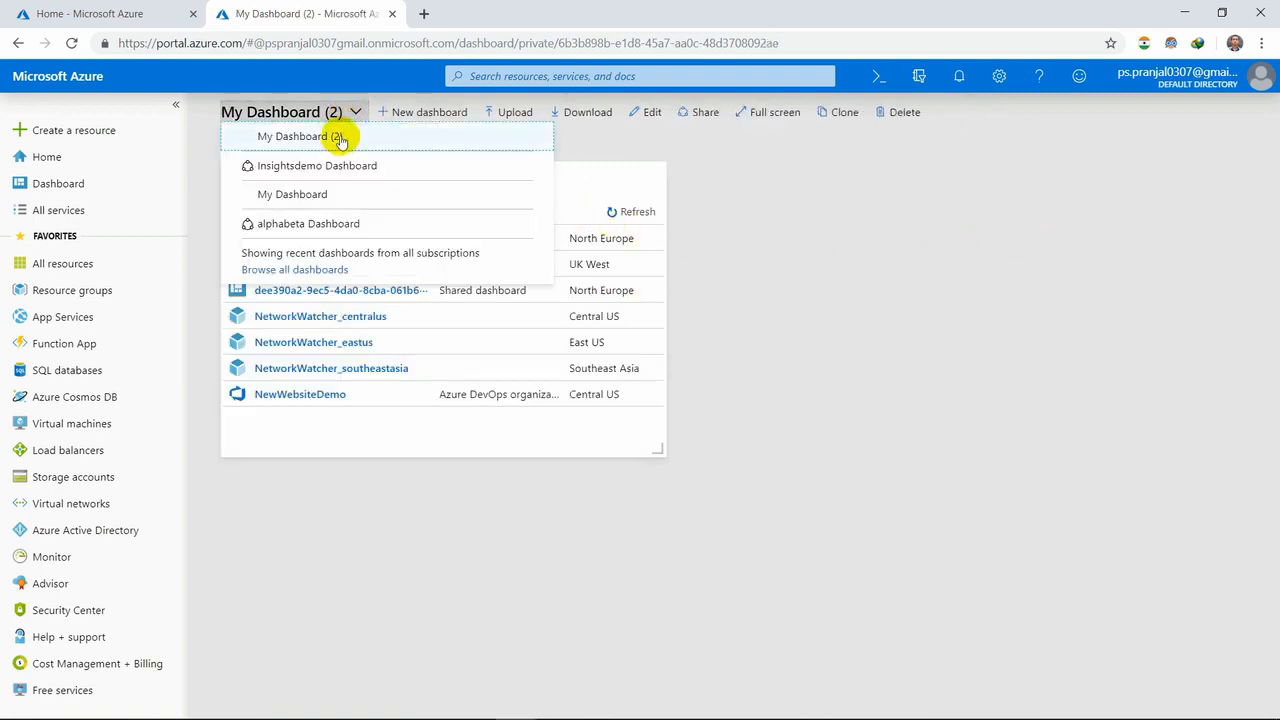
pyautogui.click(340, 138)
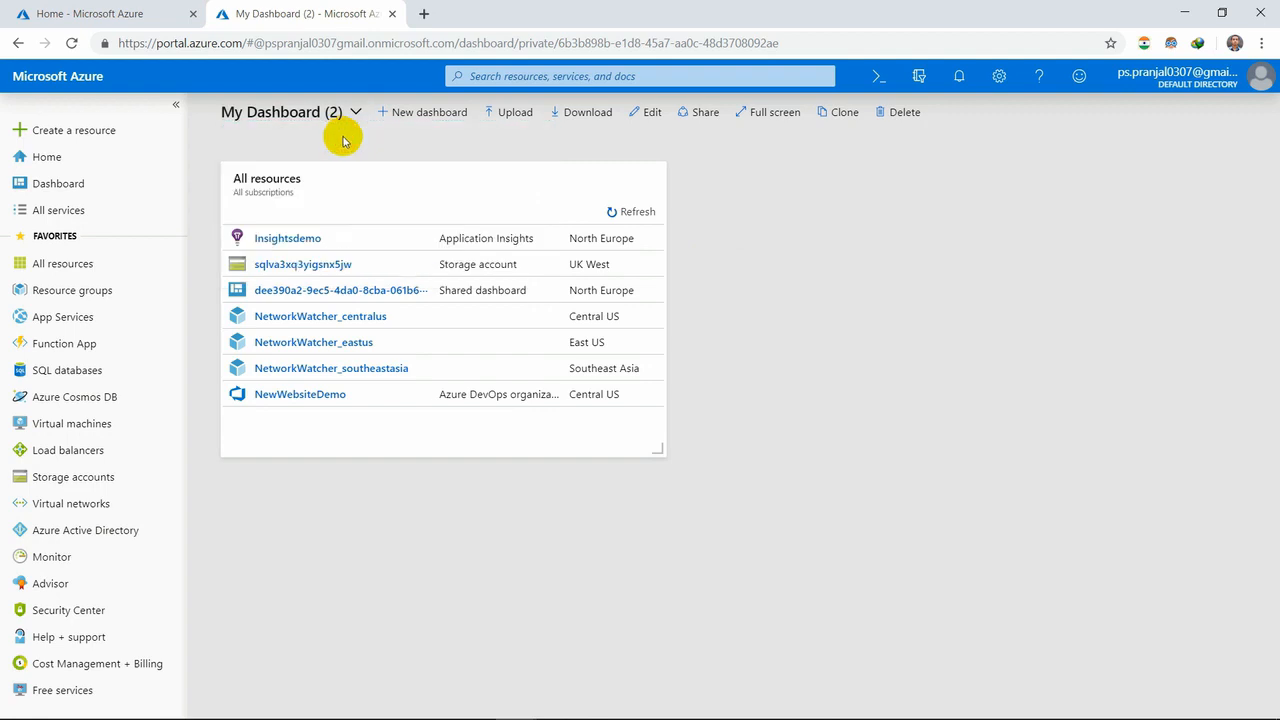
pyautogui.click(906, 114)
pyautogui.click(940, 216)
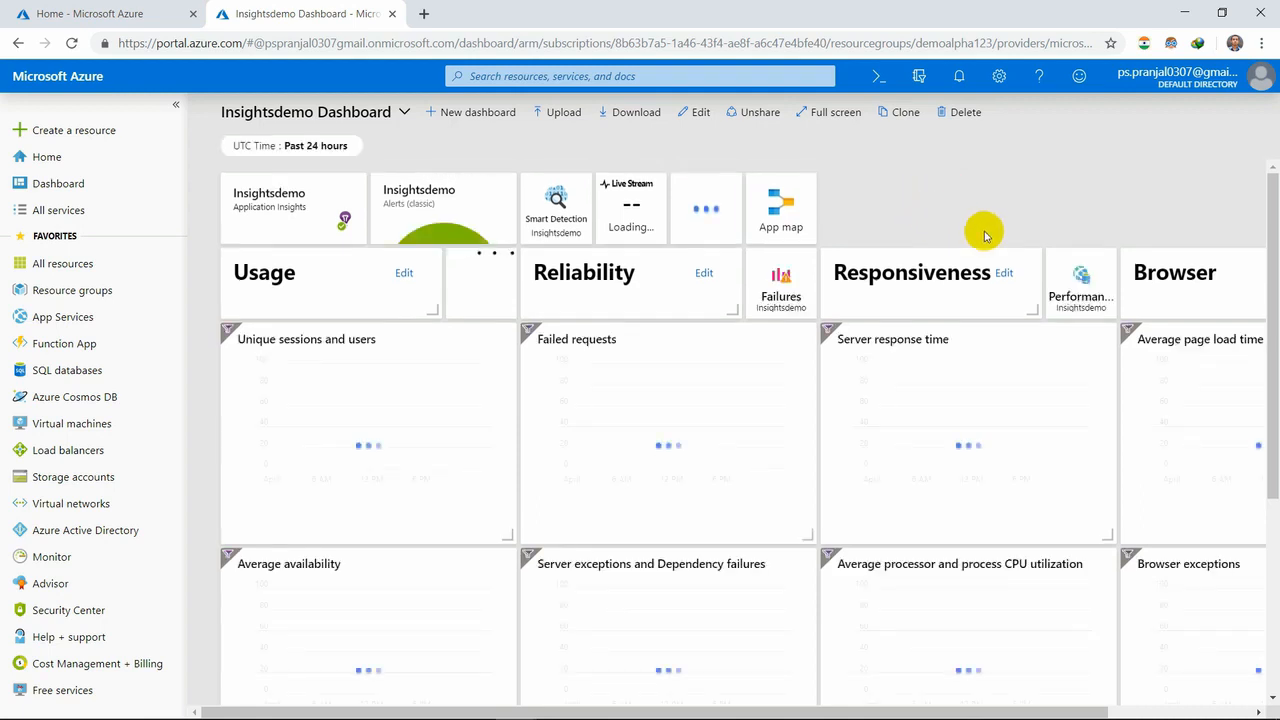
pyautogui.click(963, 112)
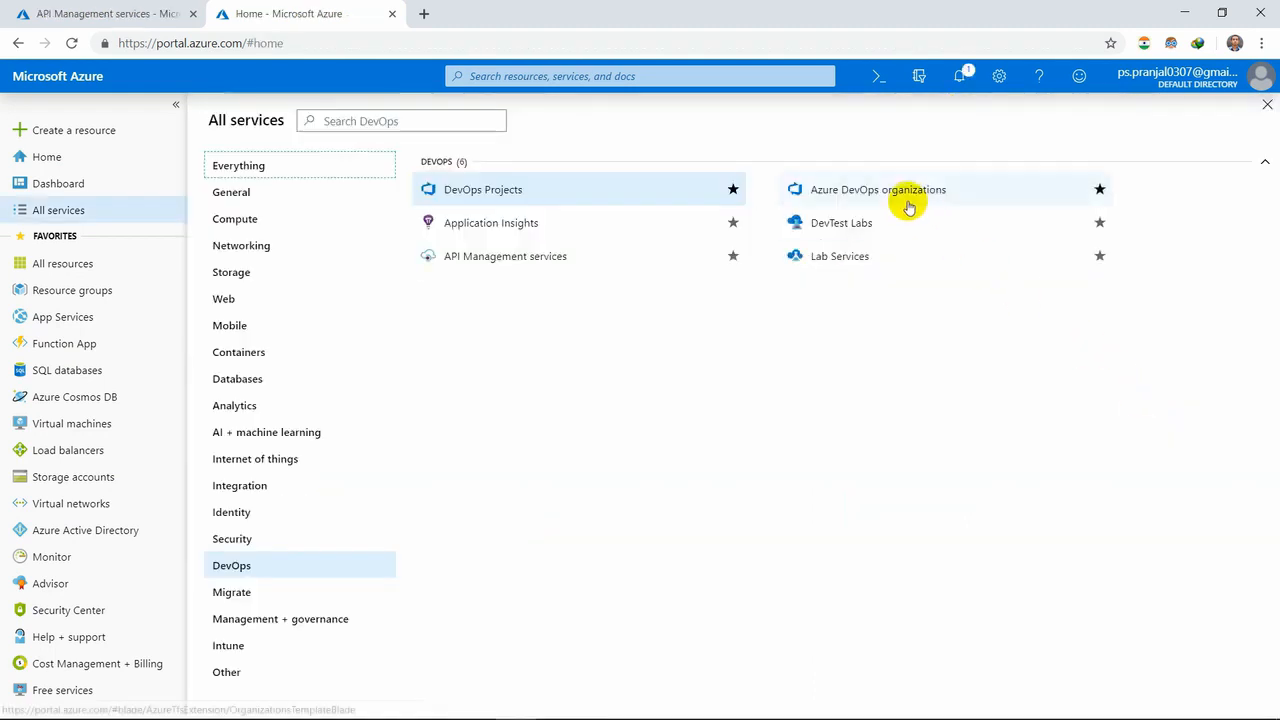
# - Open Azure DevOps organizations from the DevOps services in a new browser tab, and dismiss the credit notification
pyautogui.rightClick(908, 207)
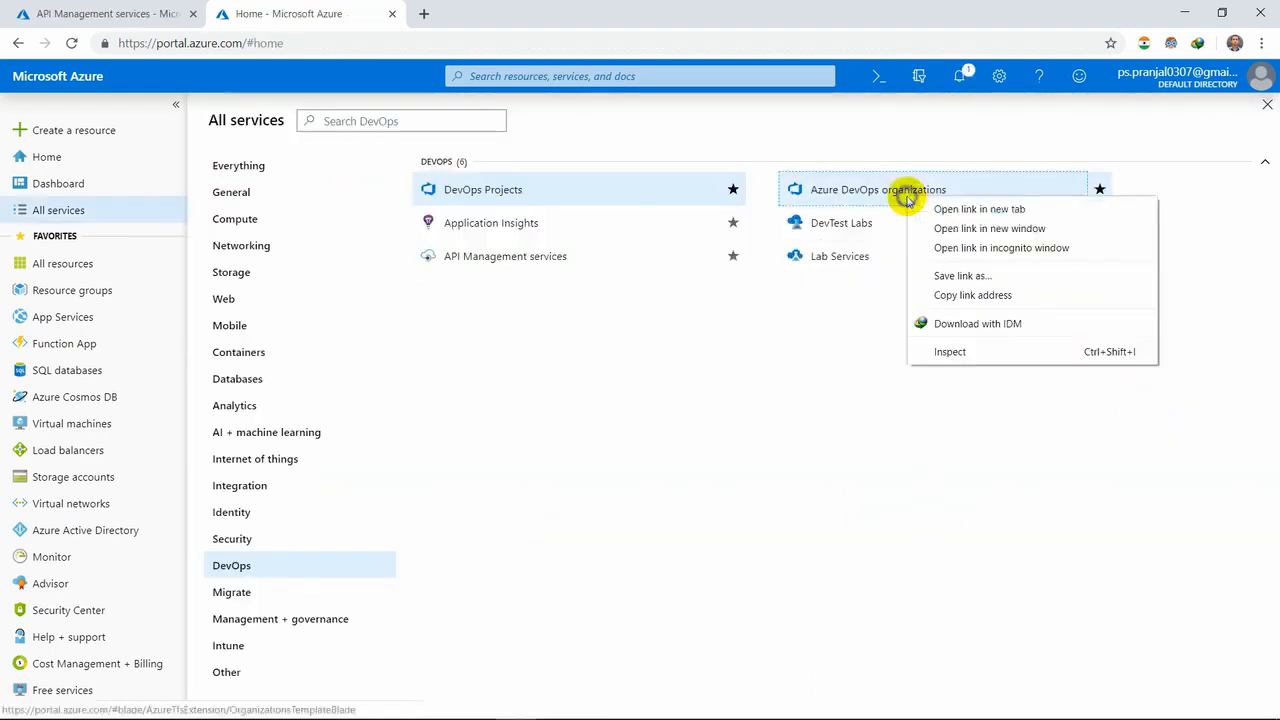
pyautogui.click(922, 207)
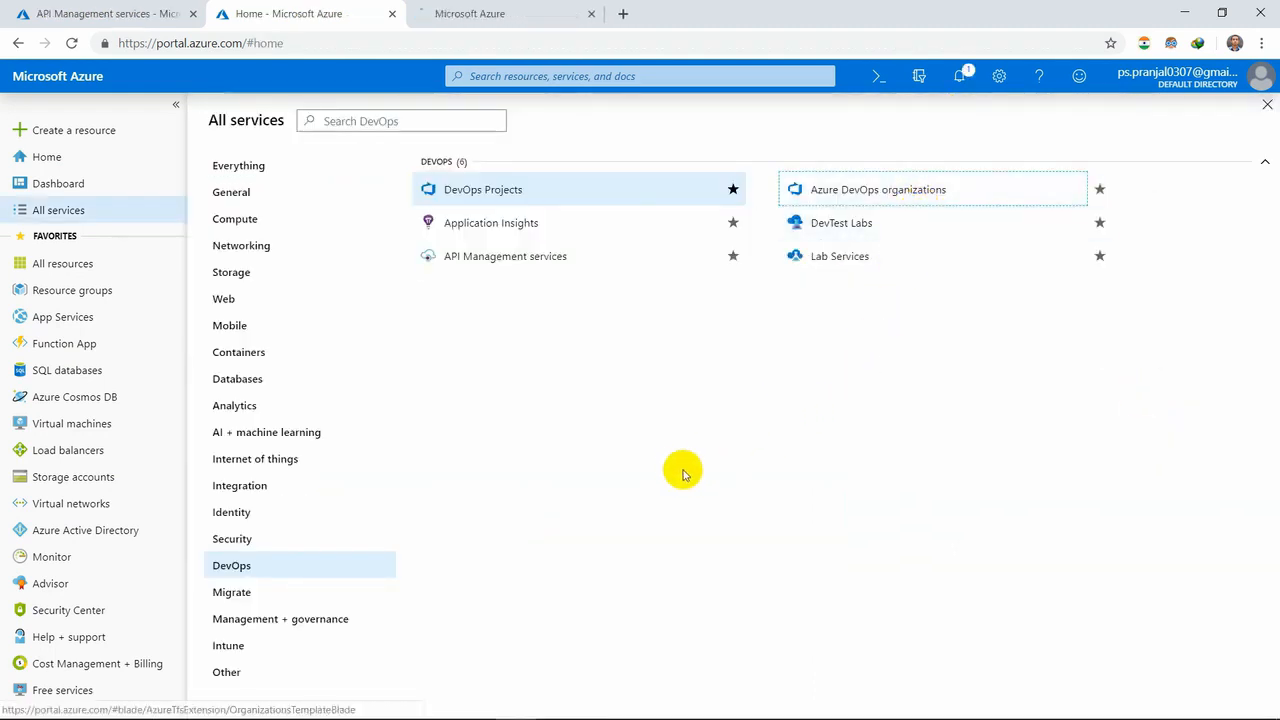
pyautogui.click(497, 10)
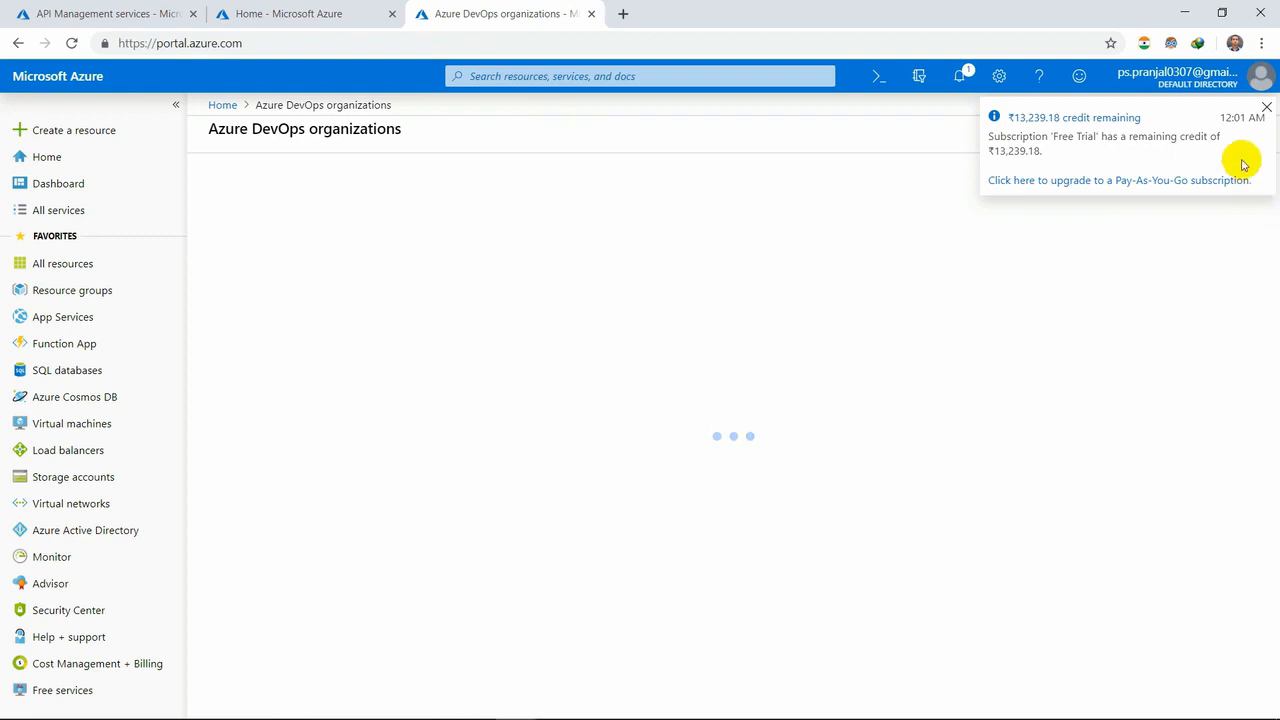
pyautogui.click(1267, 108)
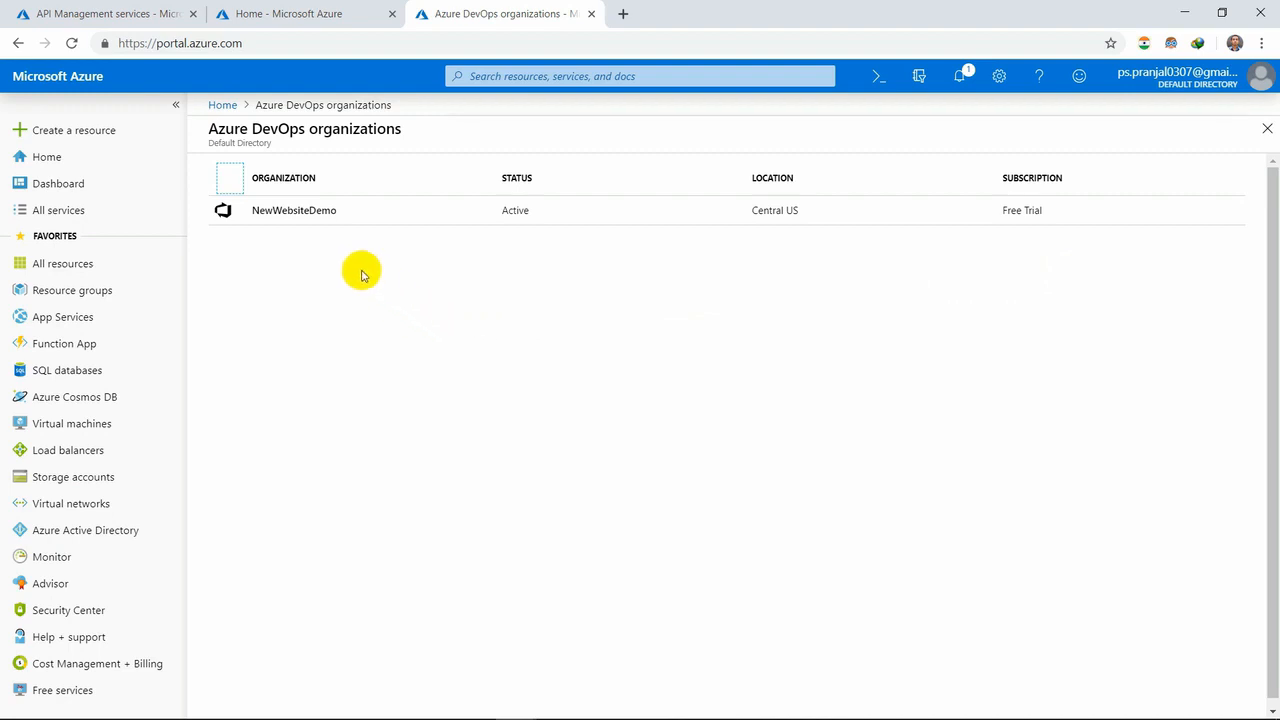
# - Examine the NewWebsiteDemo organization's Properties, Users, Azure Pipelines and Cloud-based load testing settings
pyautogui.click(281, 213)
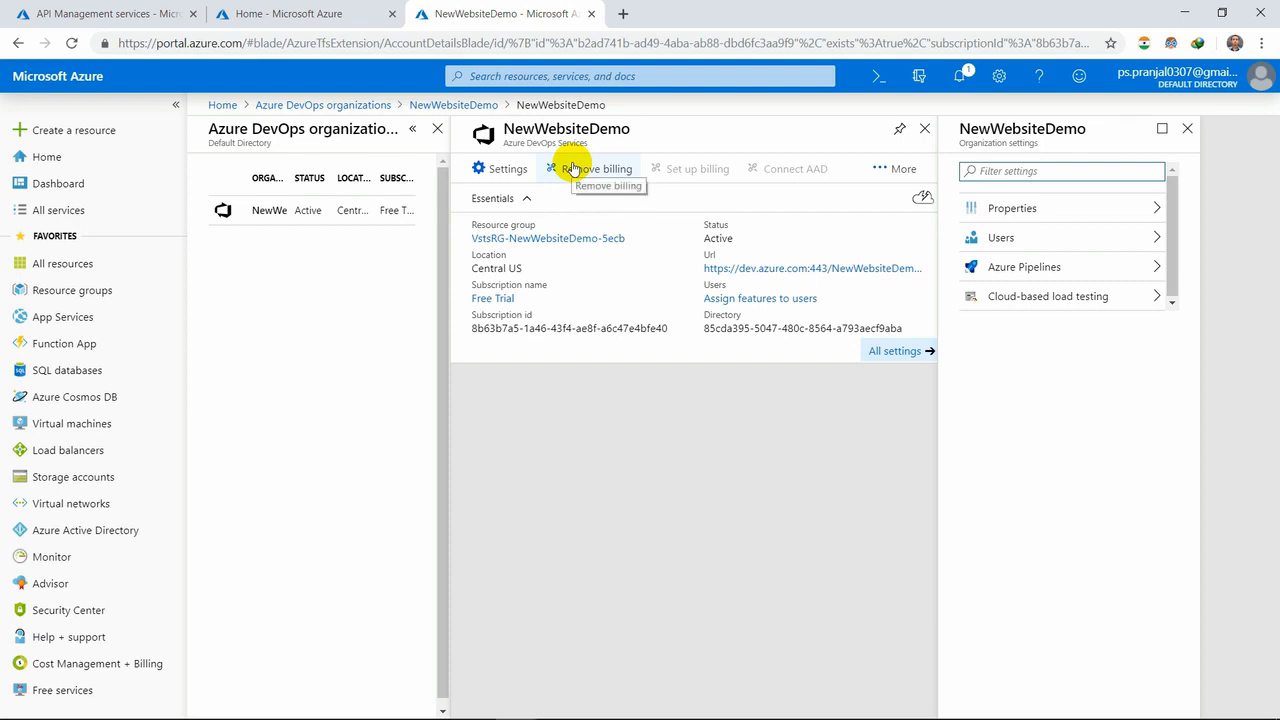
pyautogui.click(1066, 214)
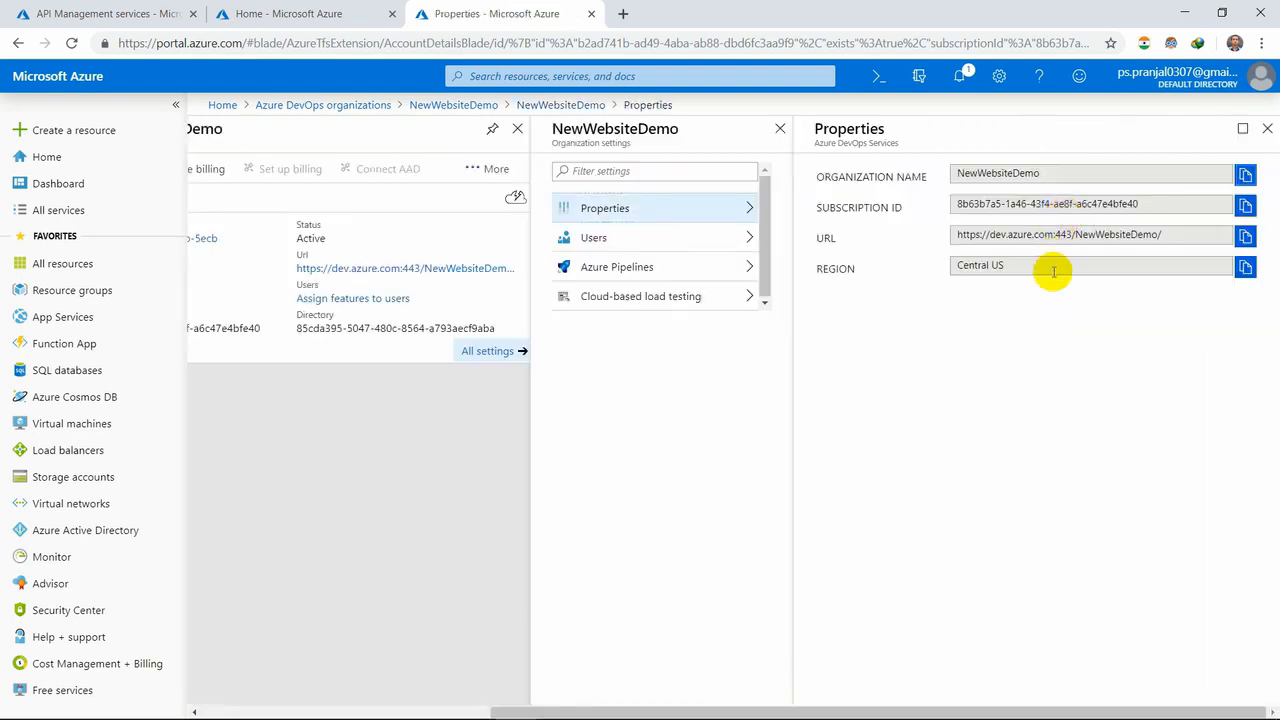
pyautogui.click(660, 242)
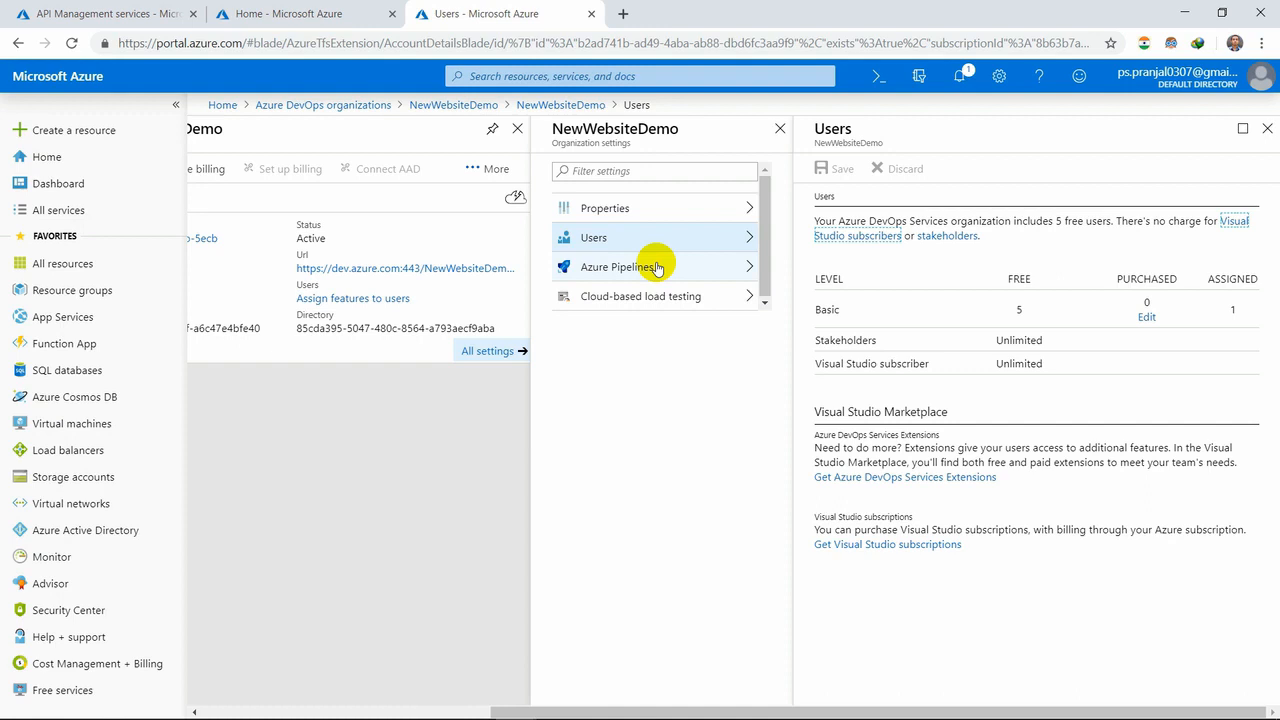
pyautogui.click(658, 268)
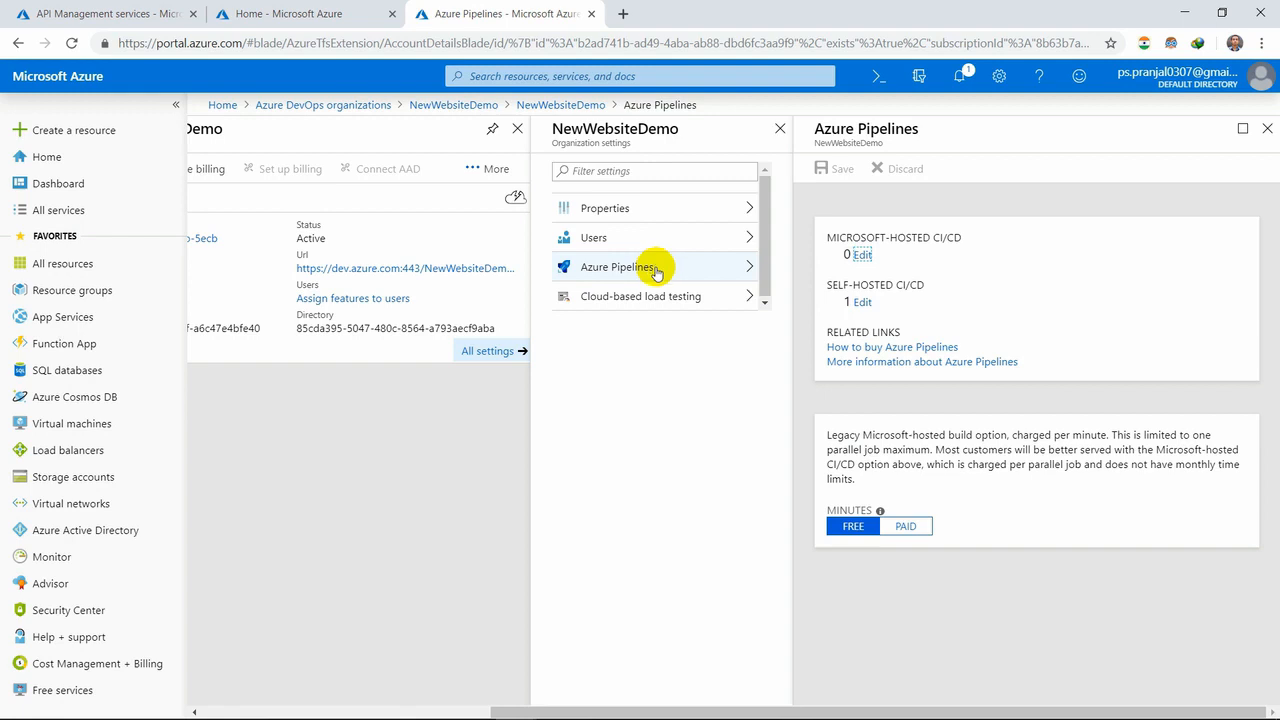
pyautogui.click(657, 294)
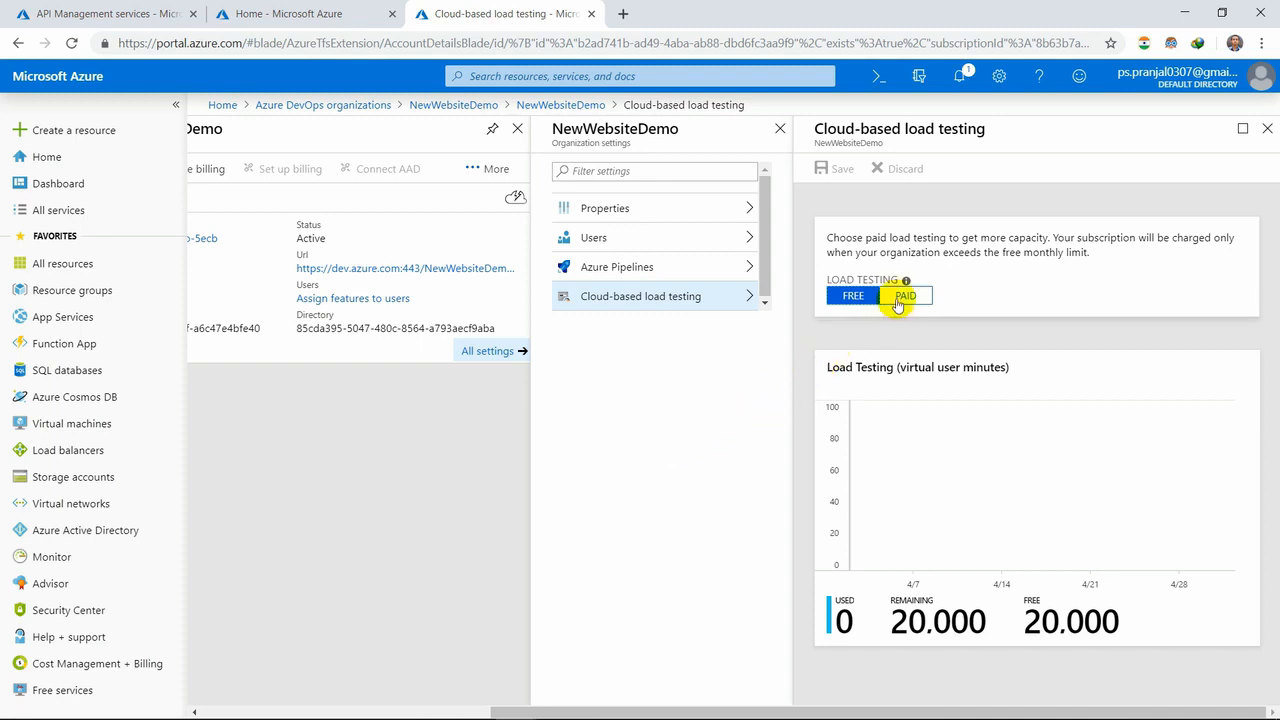
# - Switch load testing to Paid, try a paid limit of 100,000,000, and set the limit back to No Limit
pyautogui.click(901, 297)
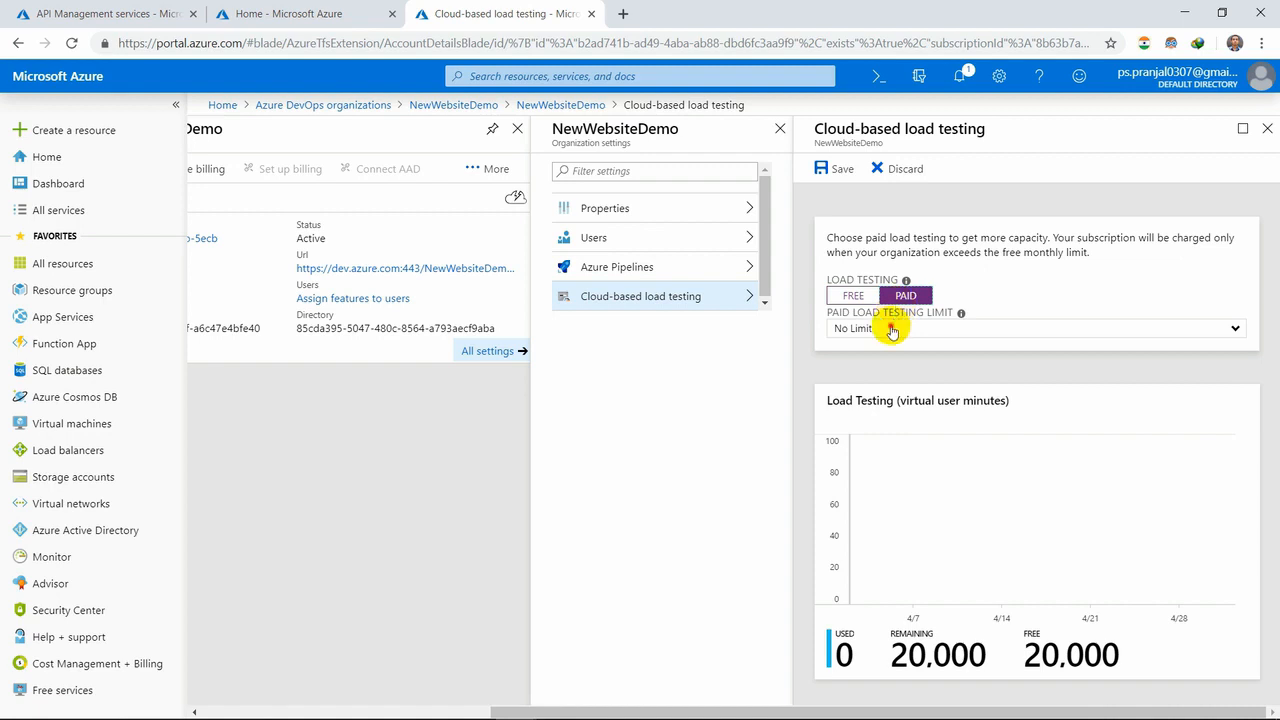
pyautogui.click(892, 330)
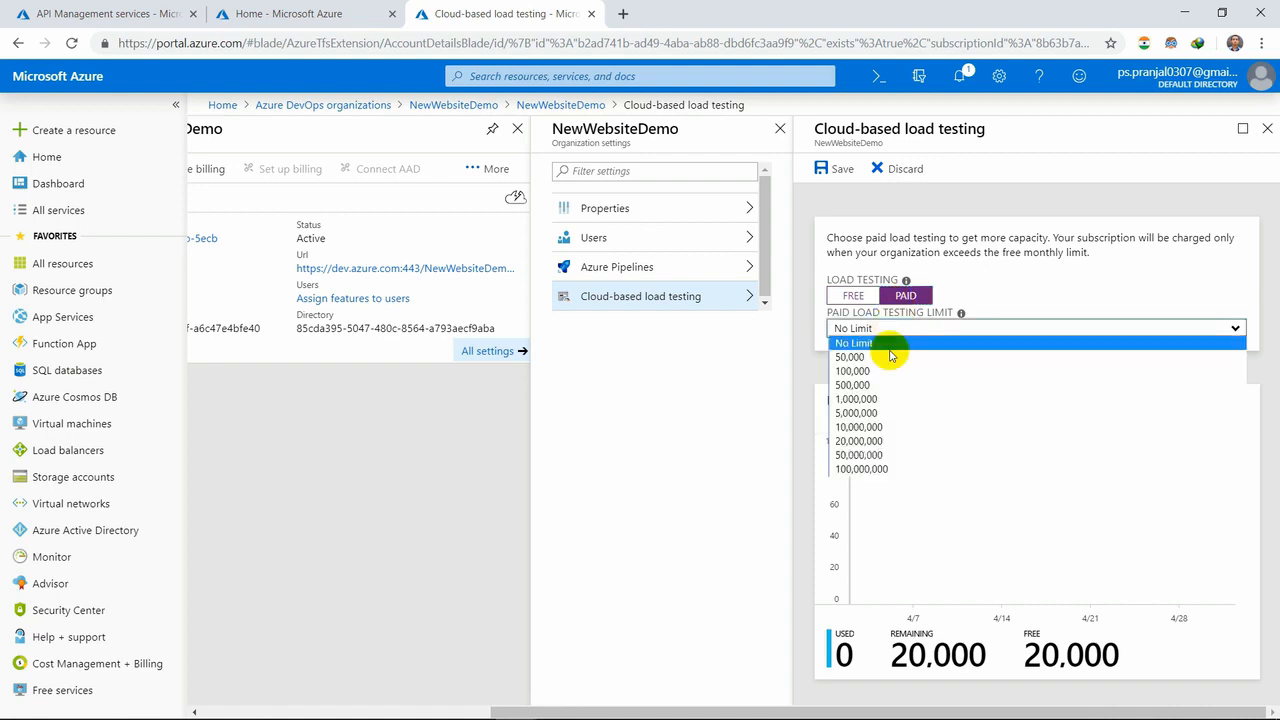
pyautogui.click(872, 469)
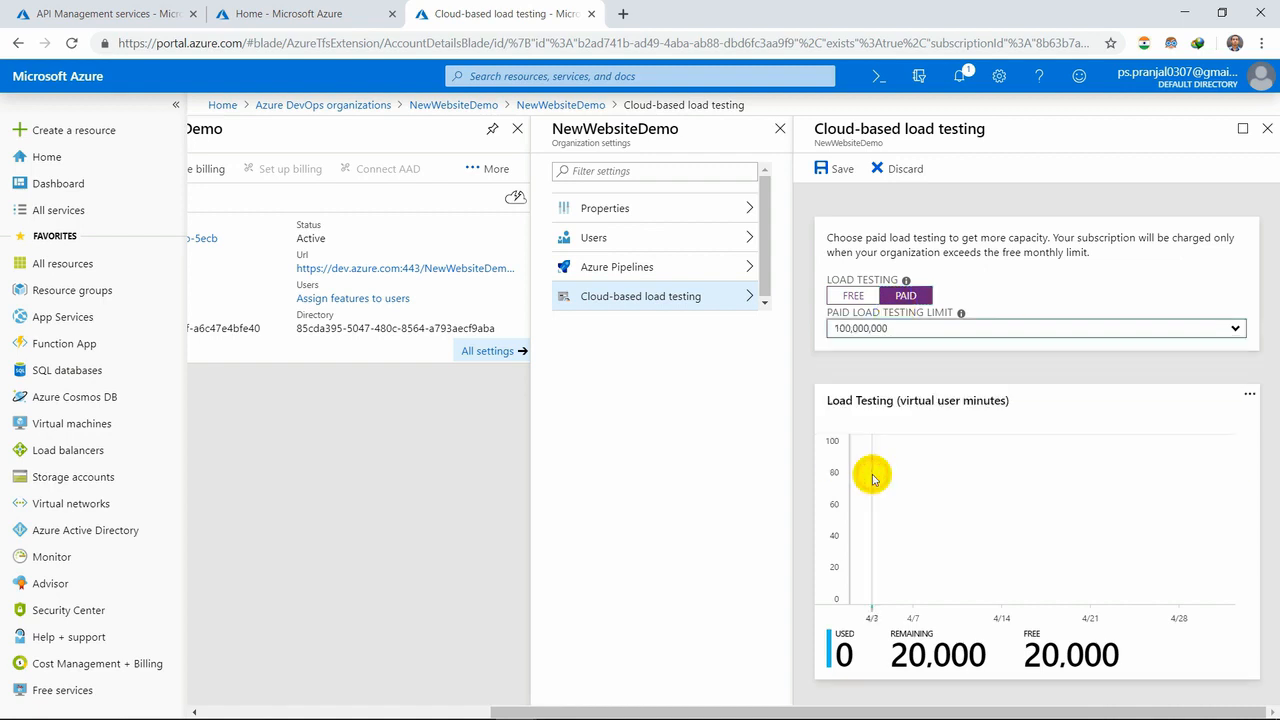
pyautogui.click(909, 336)
pyautogui.click(896, 345)
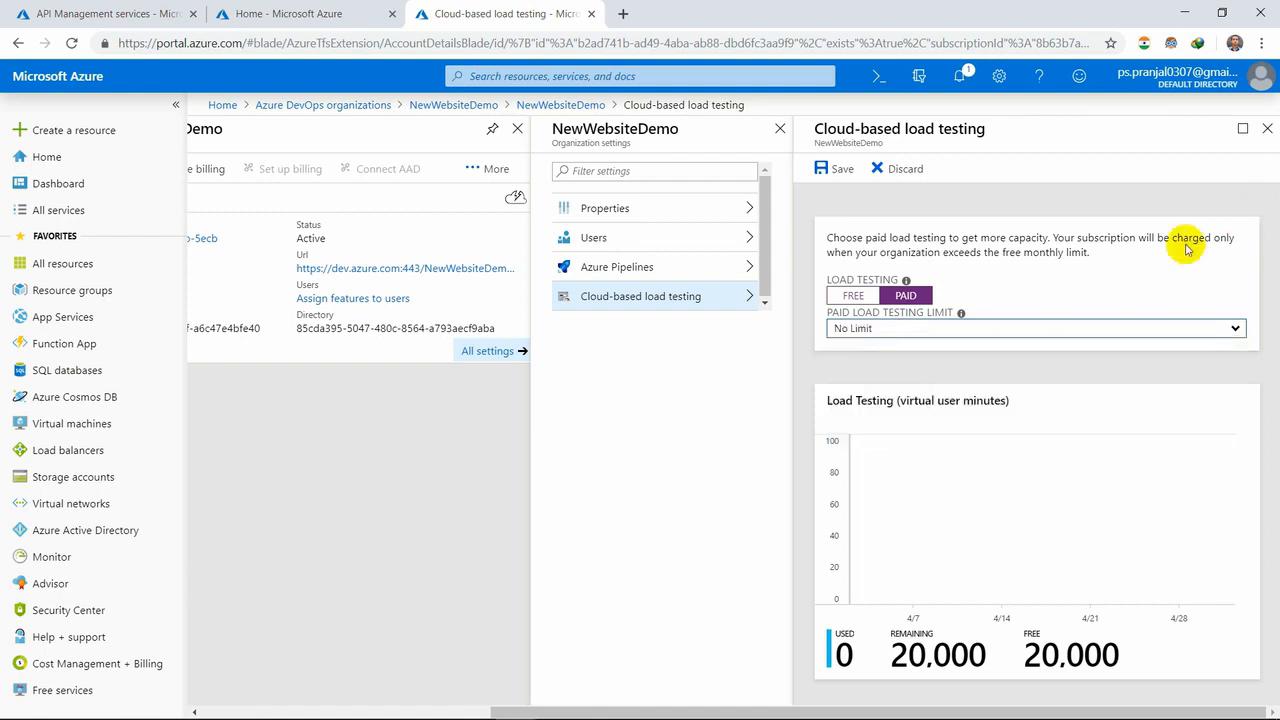
# - Close the load testing settings without saving, and review the Disconnect AAD confirmation for the NewWebsiteDemo organization before declining it
pyautogui.click(1266, 128)
pyautogui.click(714, 137)
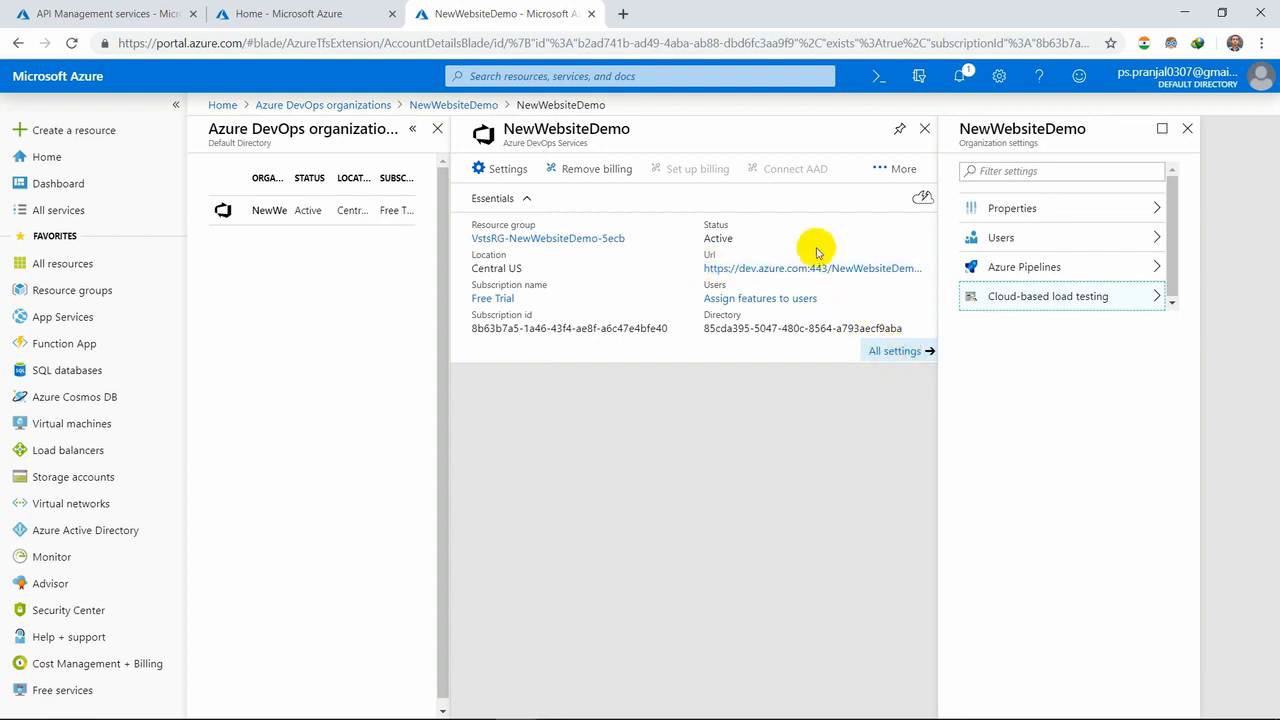
pyautogui.click(900, 170)
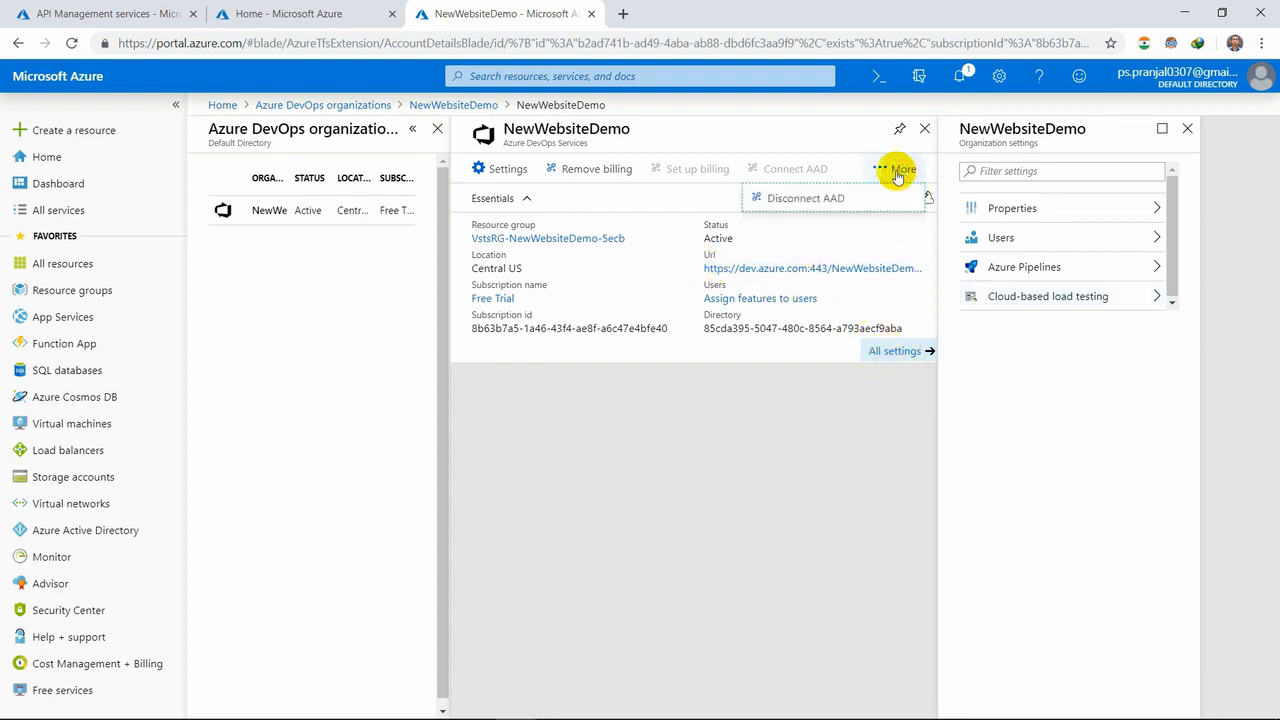
pyautogui.click(838, 200)
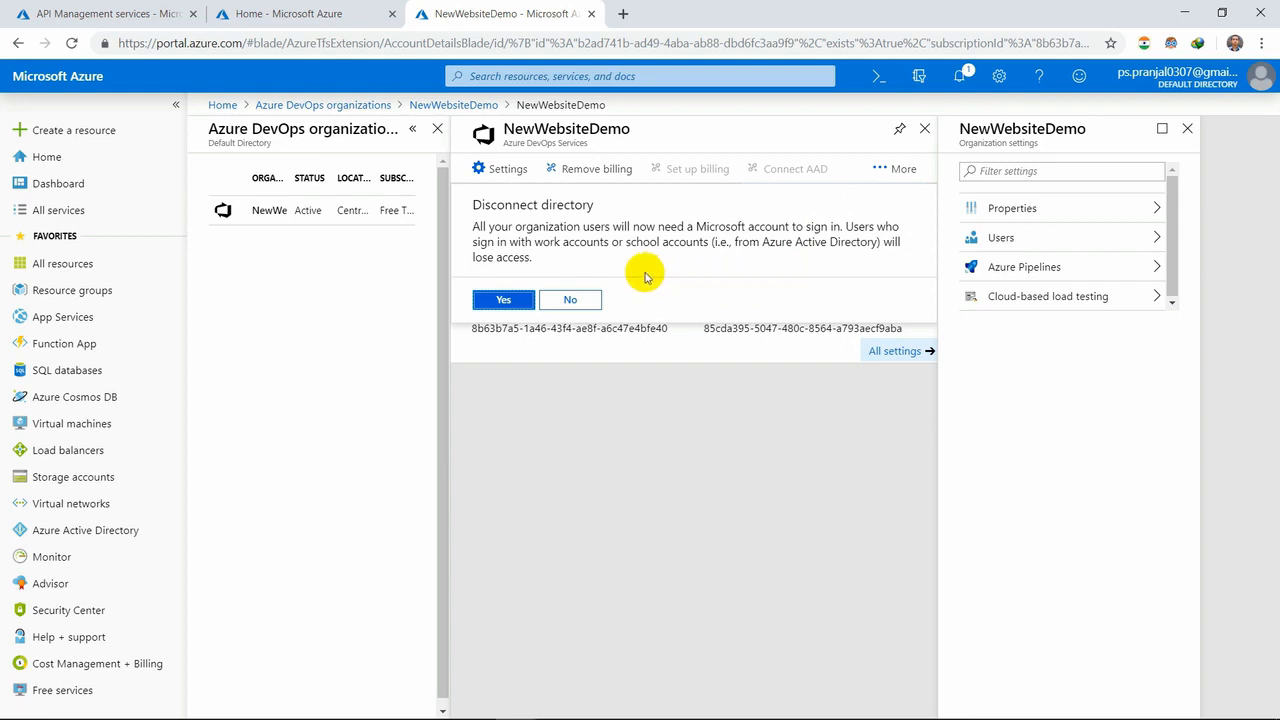
pyautogui.click(572, 302)
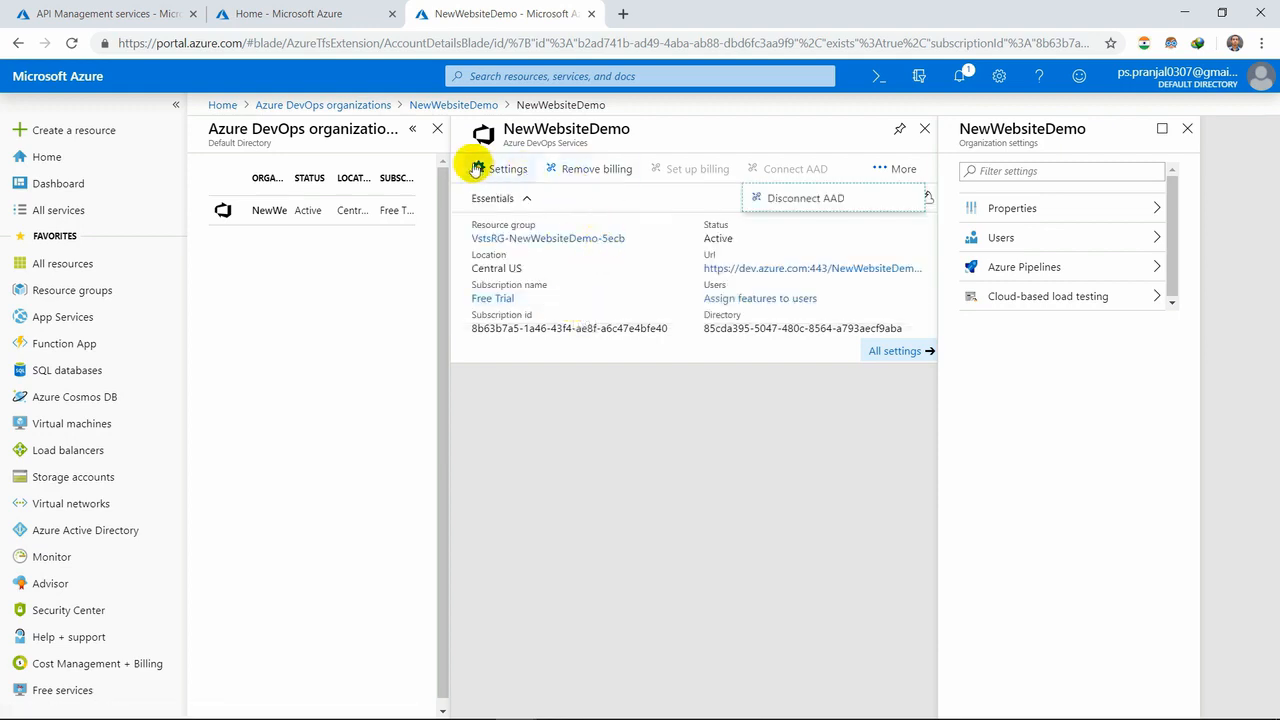
# - Close NewWebsiteDemo's organization settings and overview to return to the list of Azure DevOps organizations
pyautogui.click(506, 171)
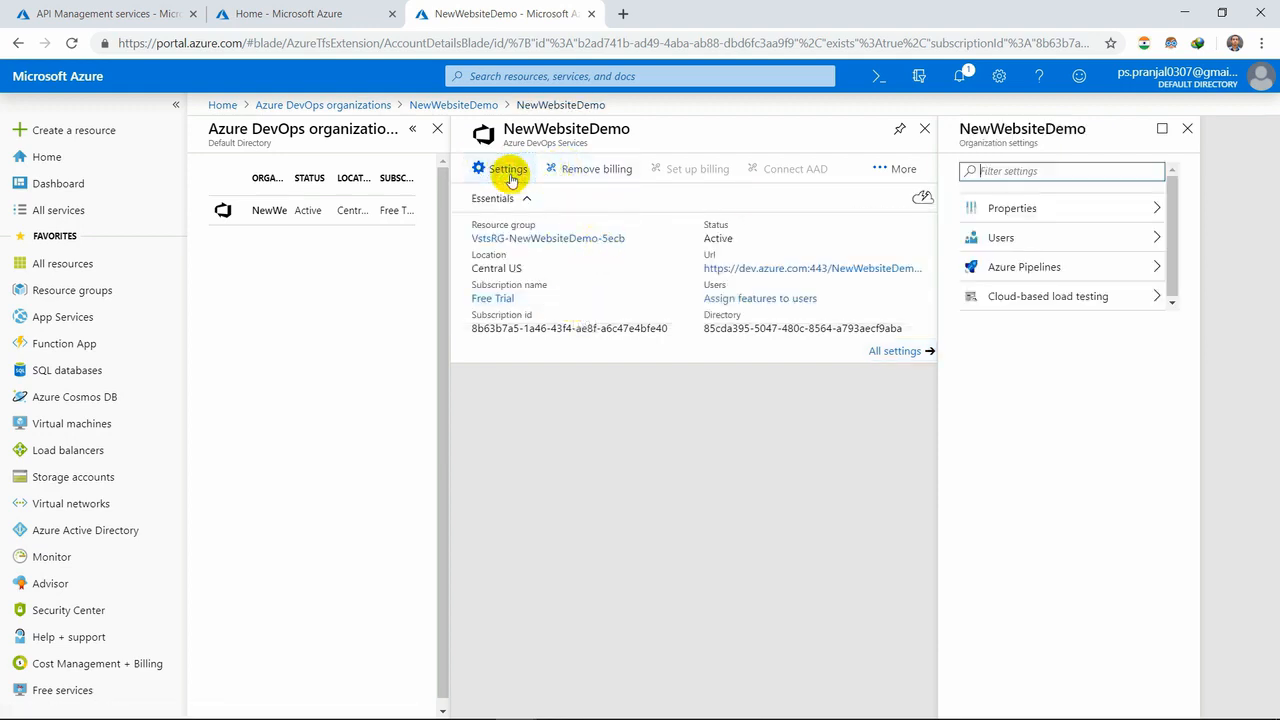
pyautogui.click(708, 440)
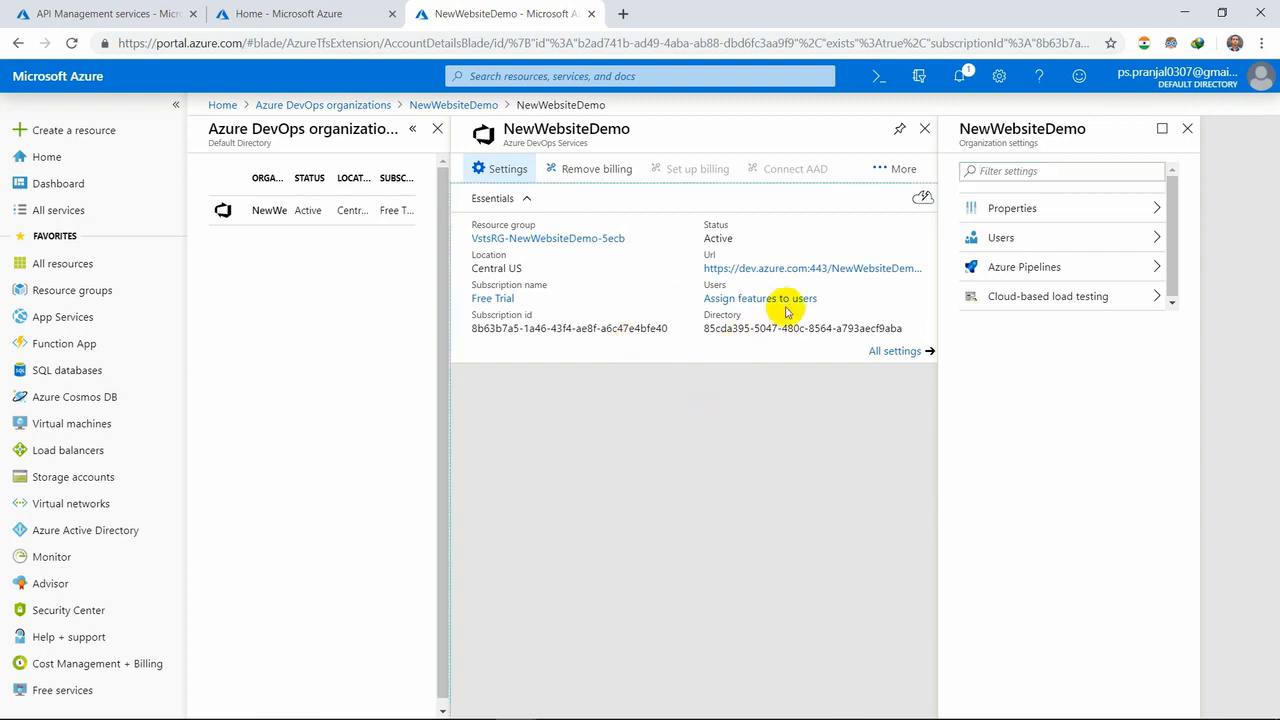
pyautogui.click(1186, 129)
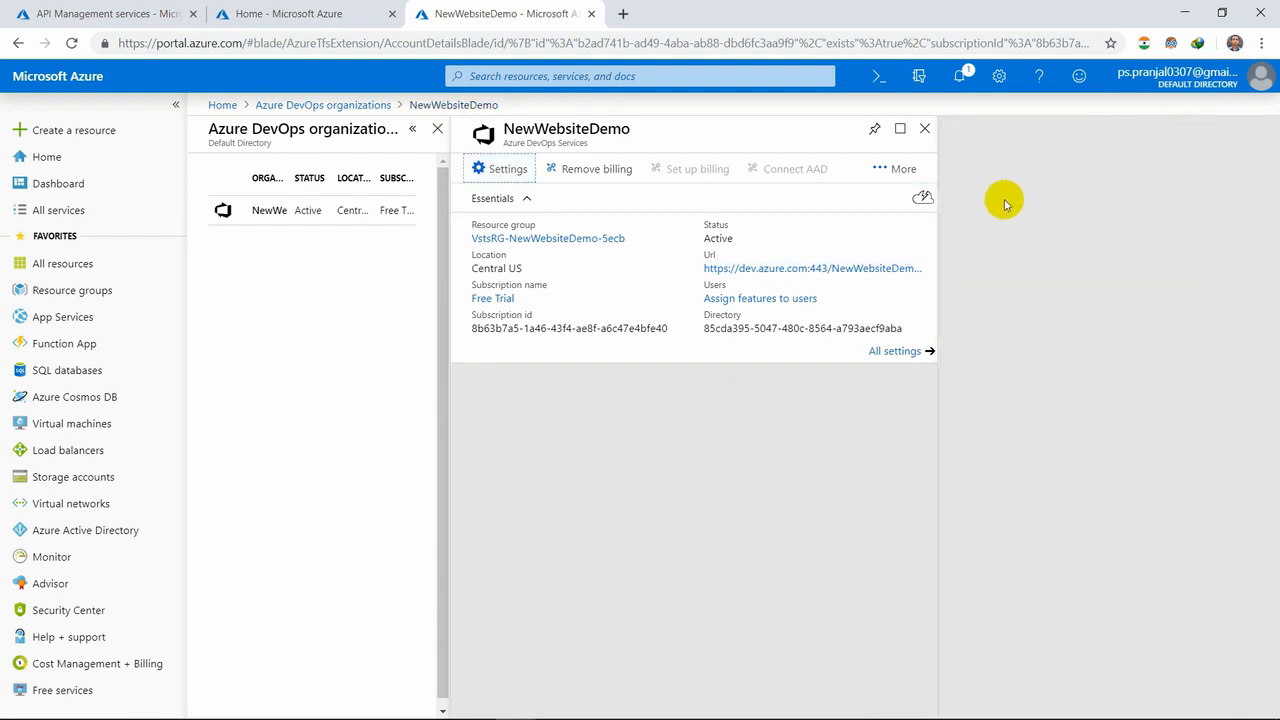
pyautogui.click(926, 131)
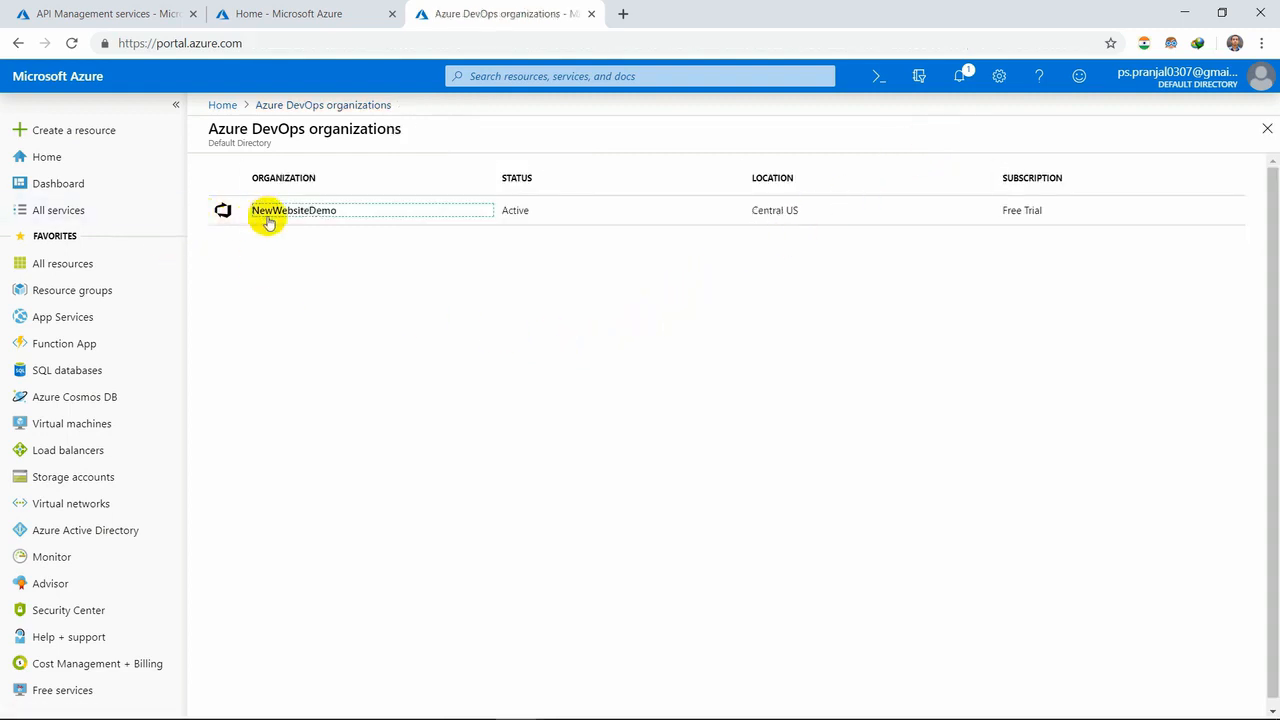
pyautogui.click(322, 326)
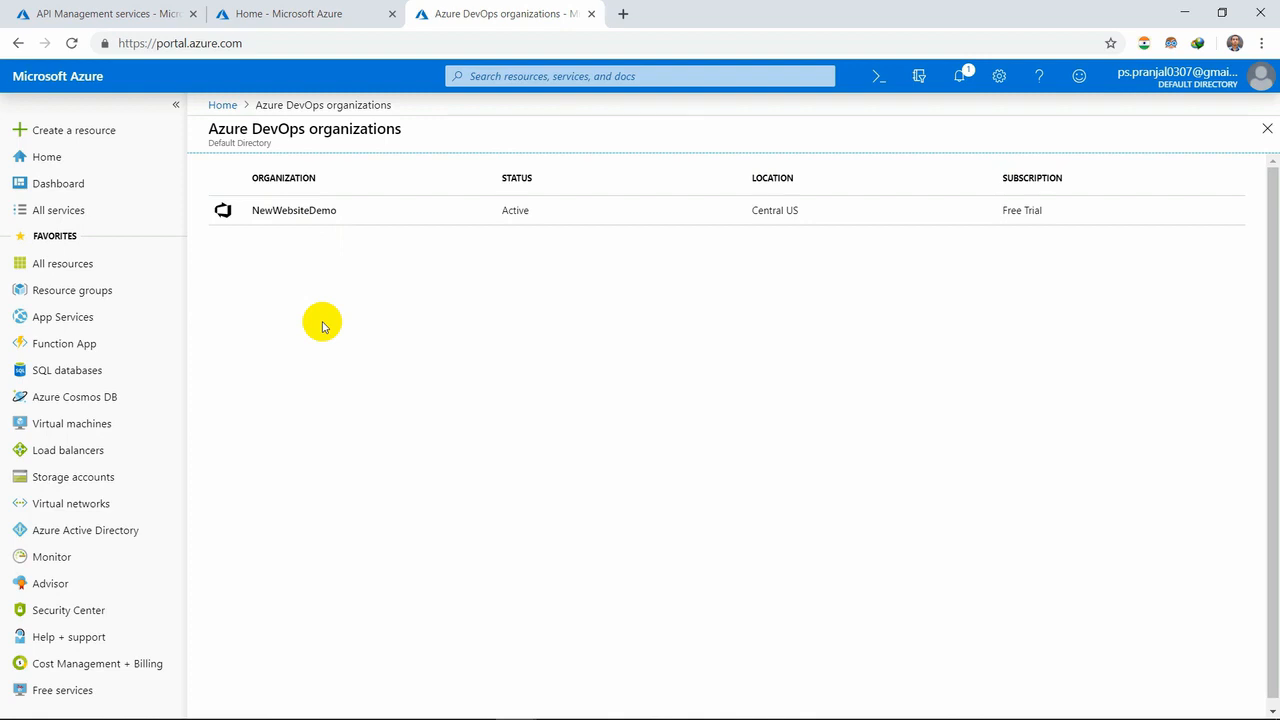
pyautogui.click(224, 210)
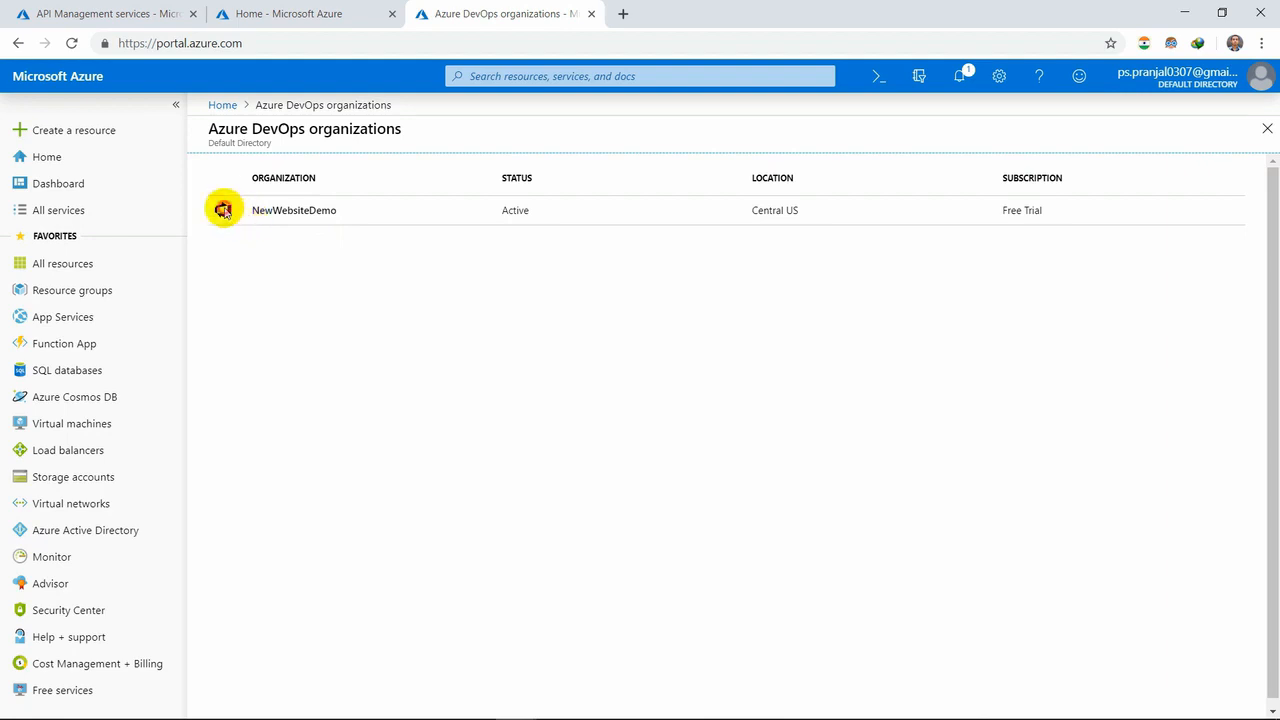